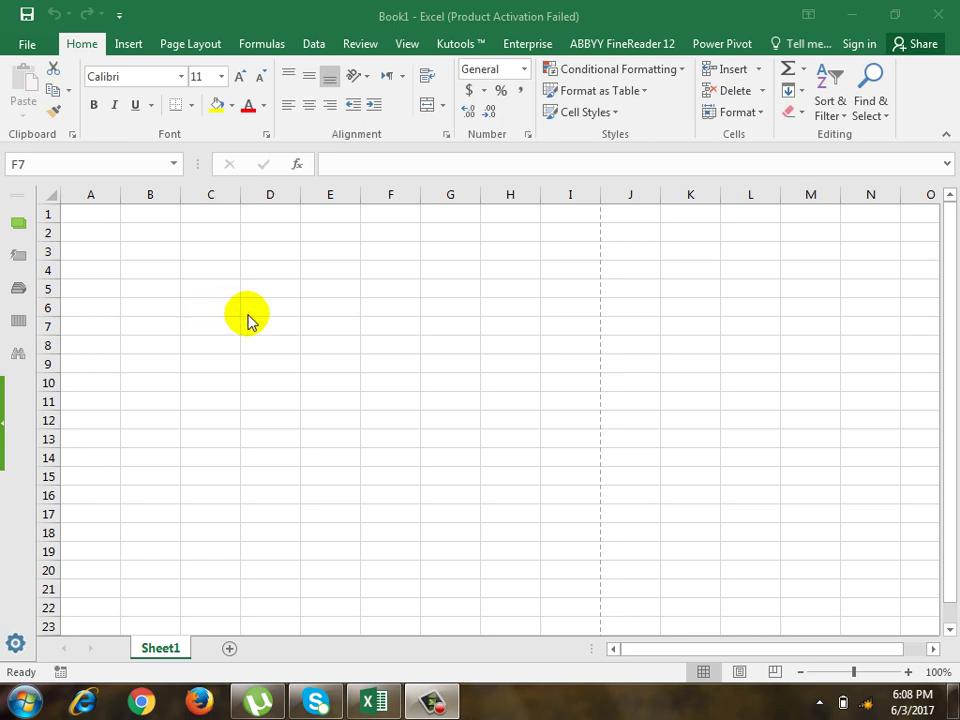
Label C5 'Header:' and describe it in D6 as 'the text repeated at the top of every page'.
left_click(210, 289)
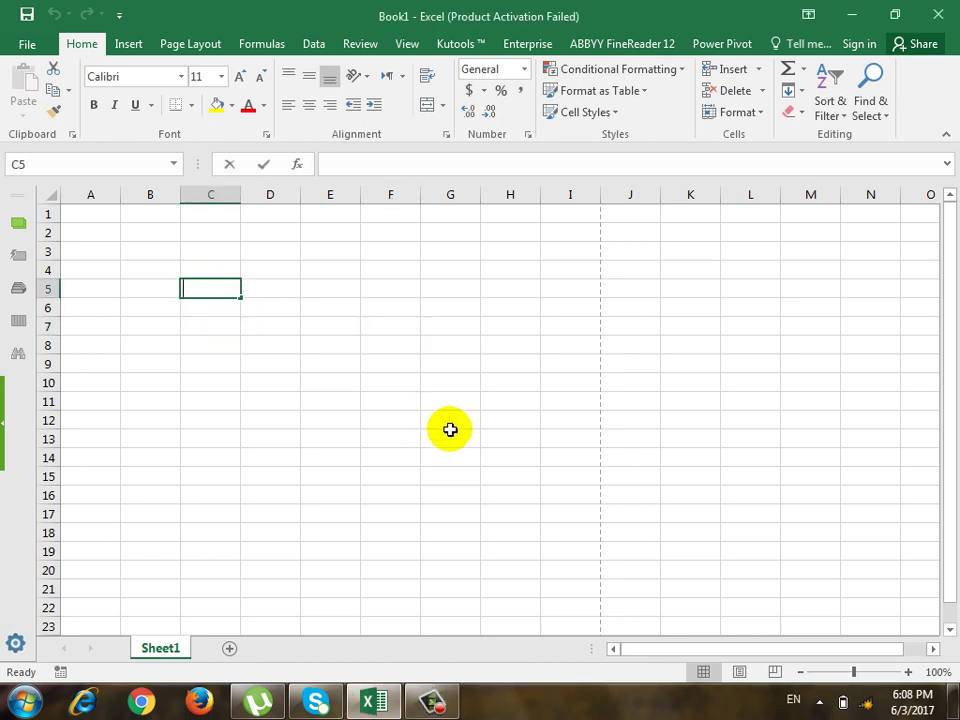
type("Header:")
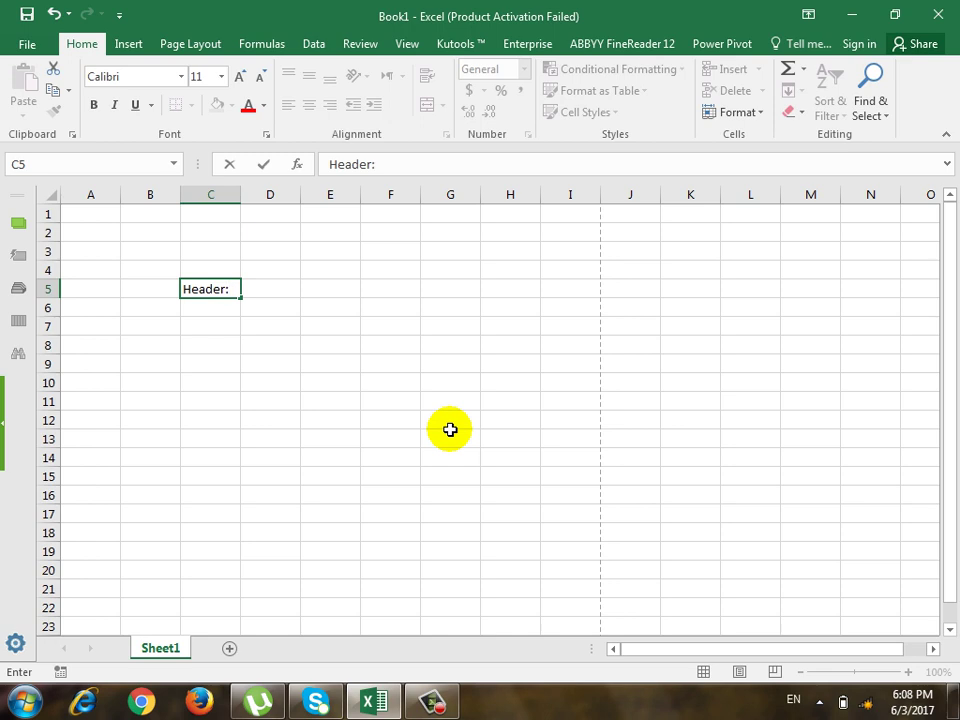
key("Return")
key("Right")
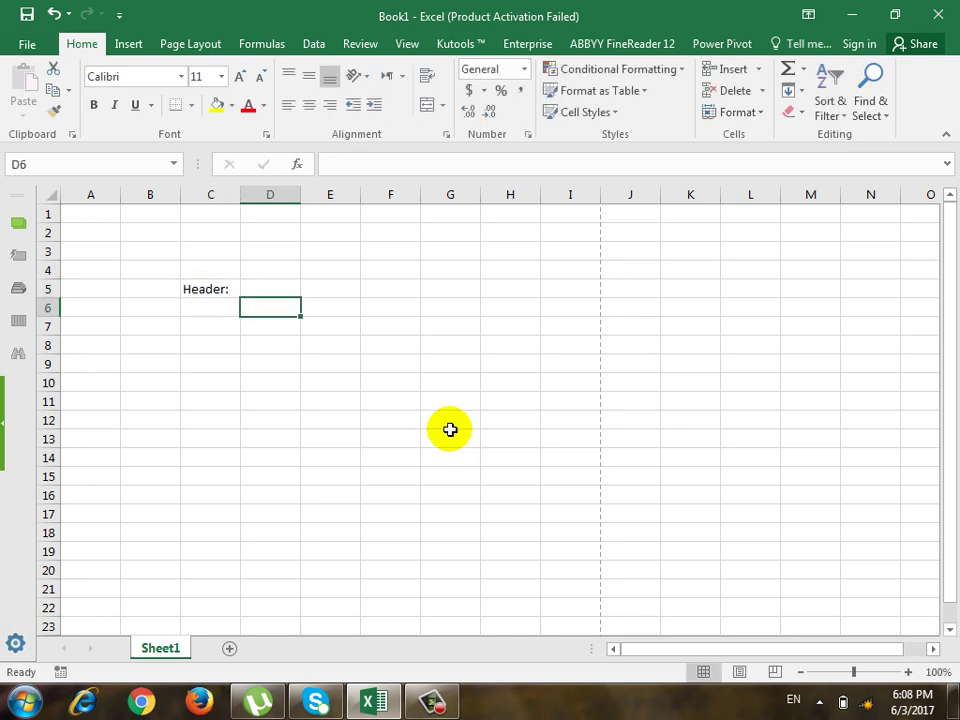
type("the t")
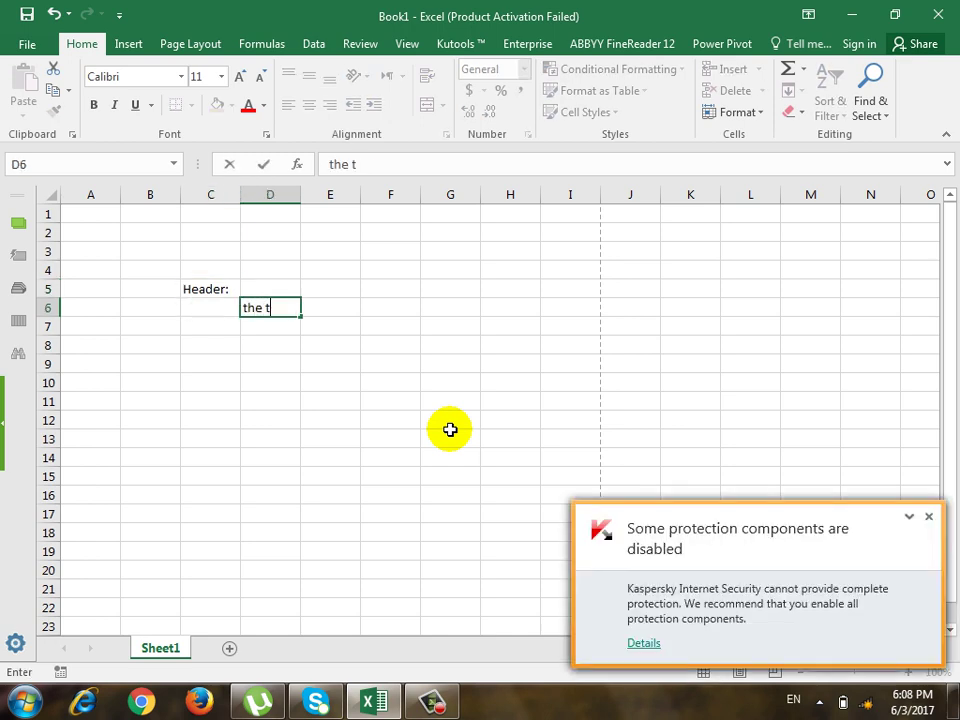
type("e")
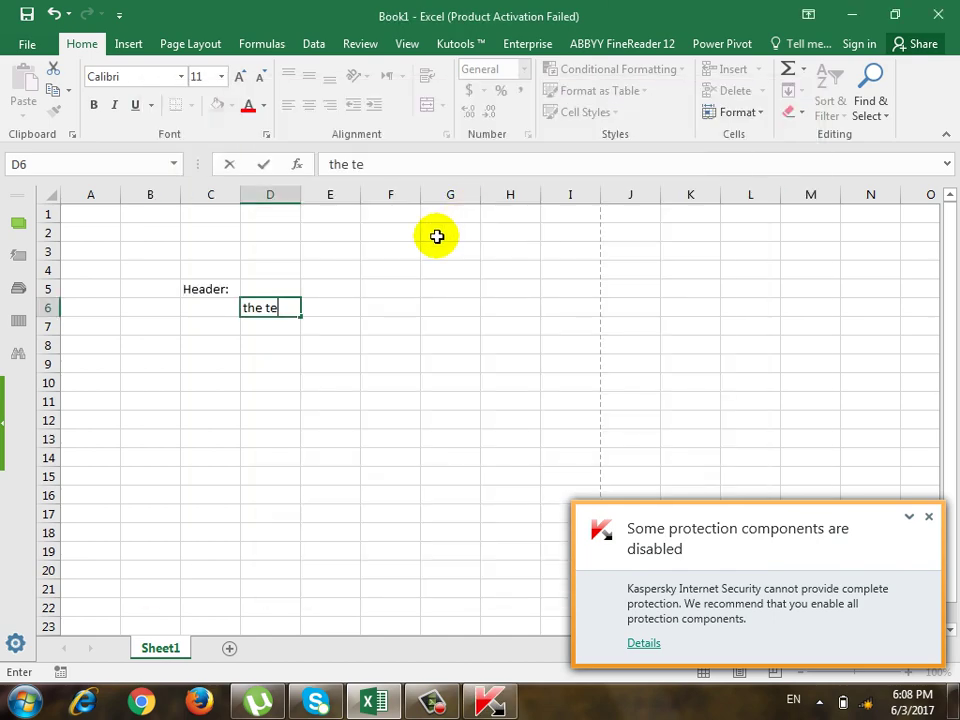
type("xt")
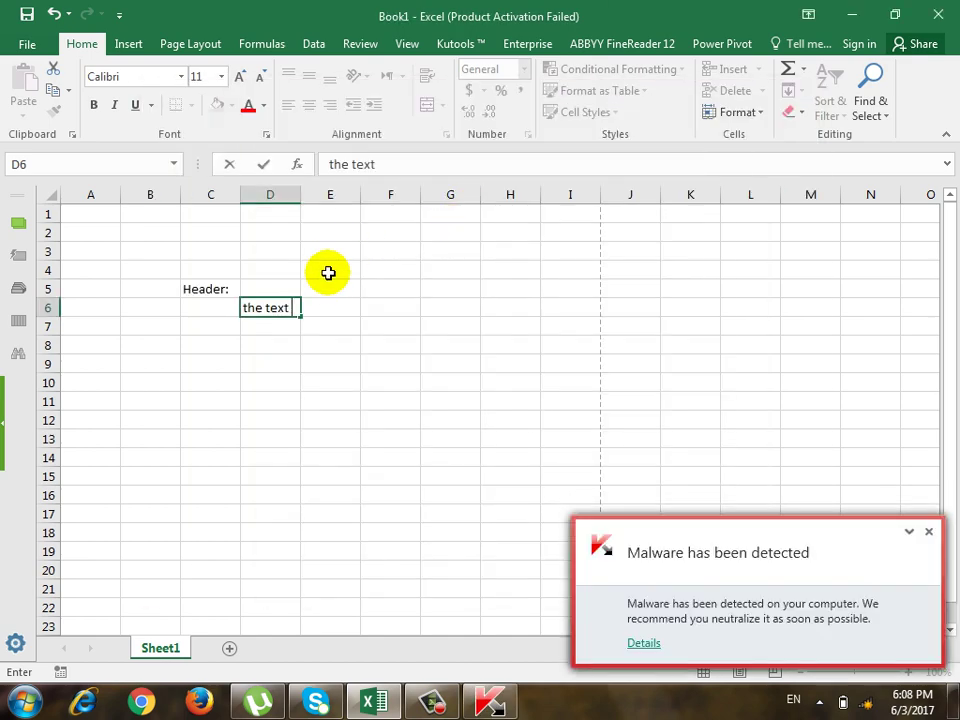
type(" repe")
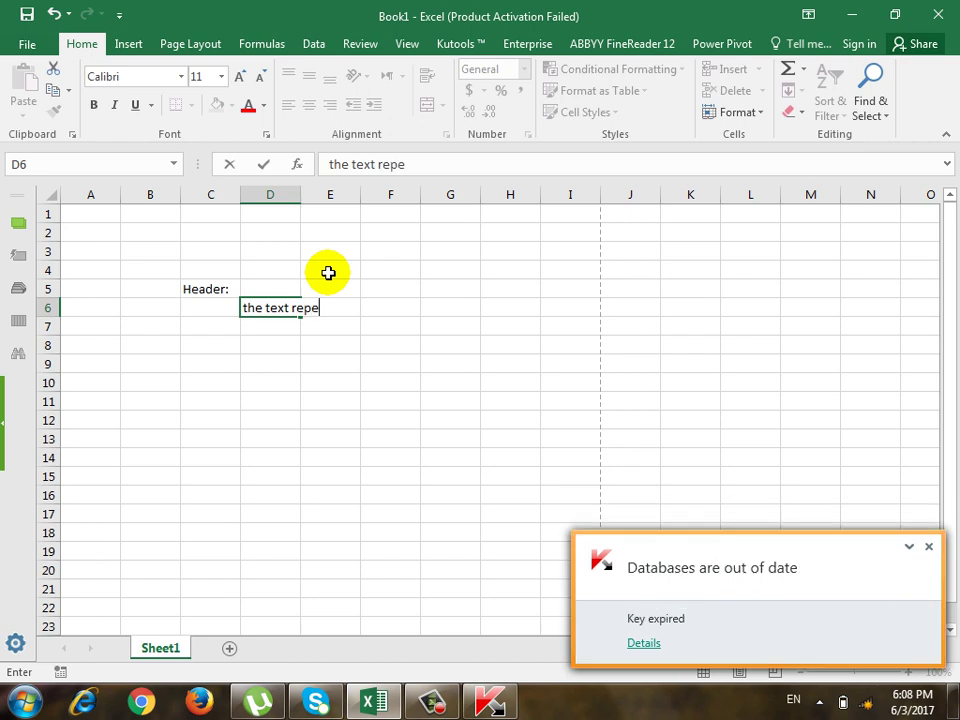
type("ated ")
type("at the top ")
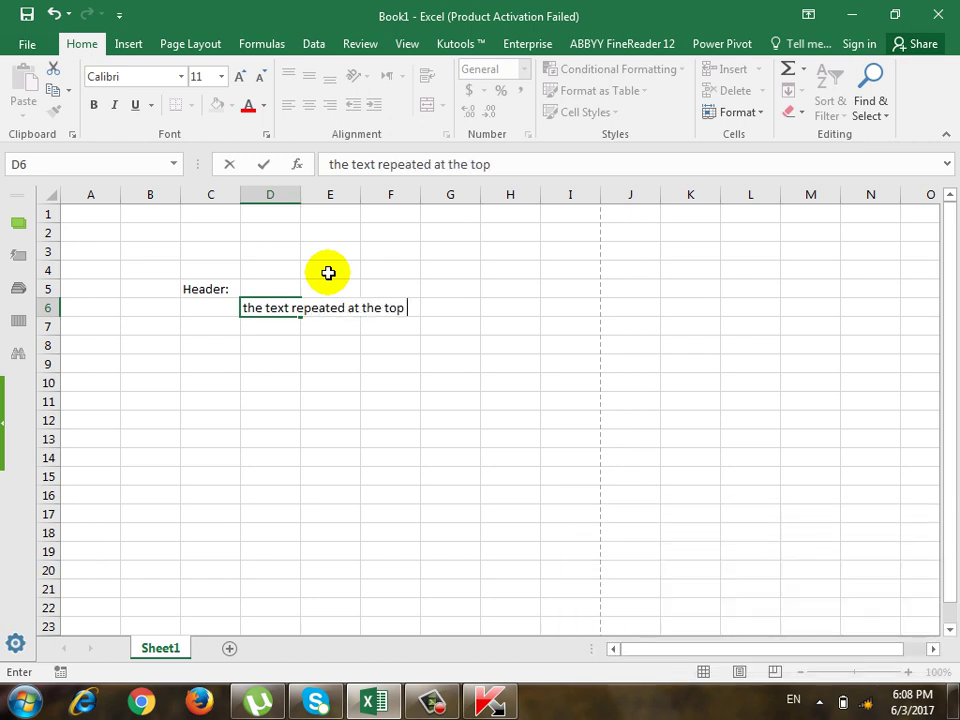
type("of every p")
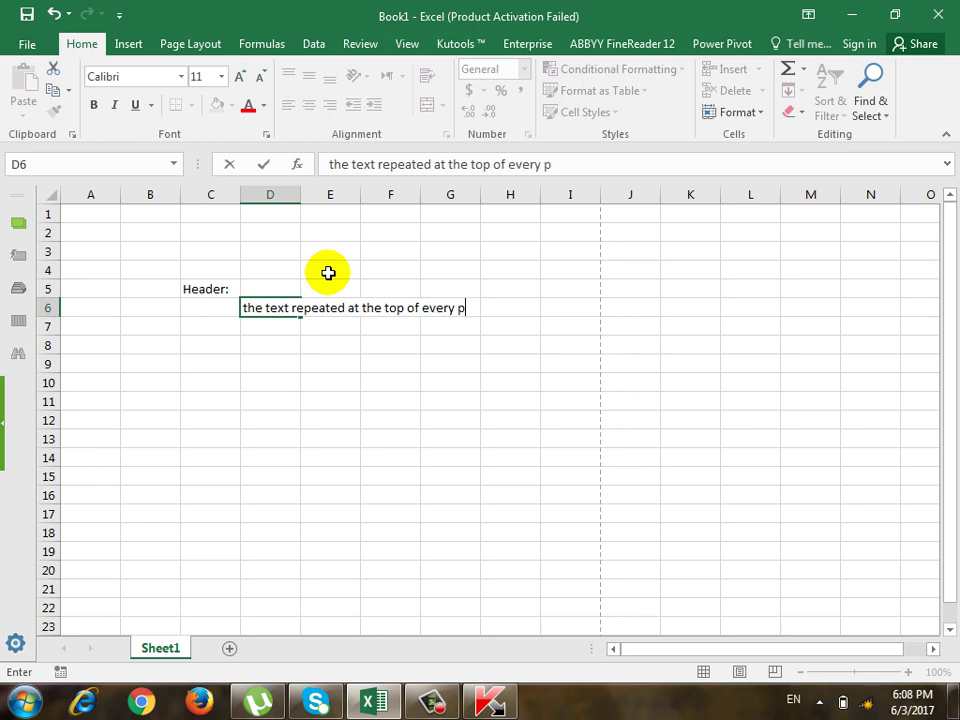
type("age")
key("Return")
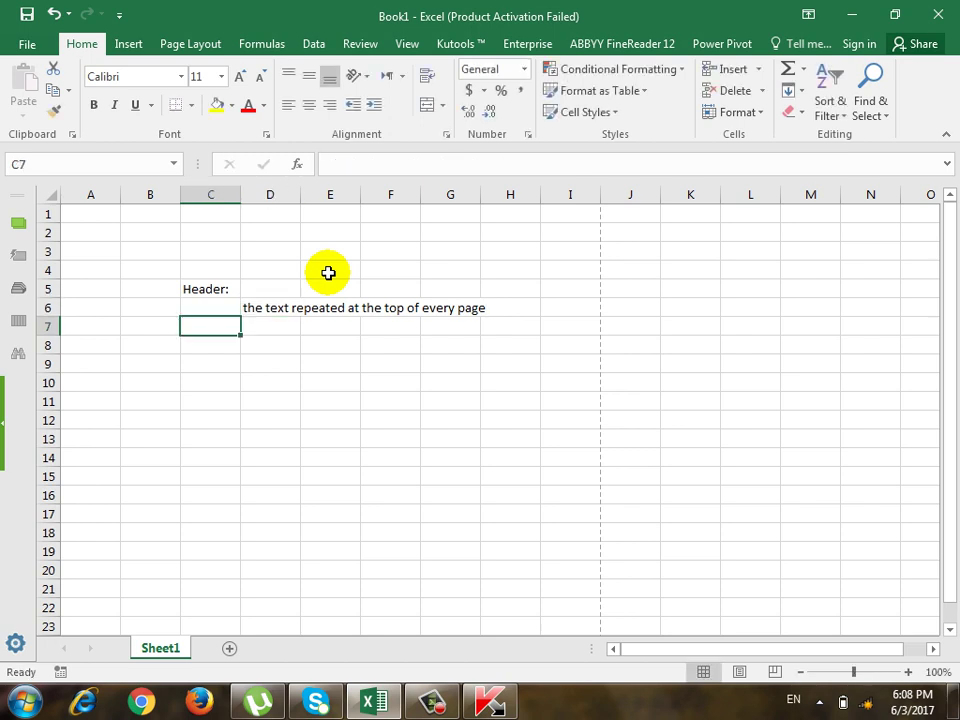
Label C7 'Footer:' and describe it in D8 as 'the text repeated at the bottom of every page'.
key("Right")
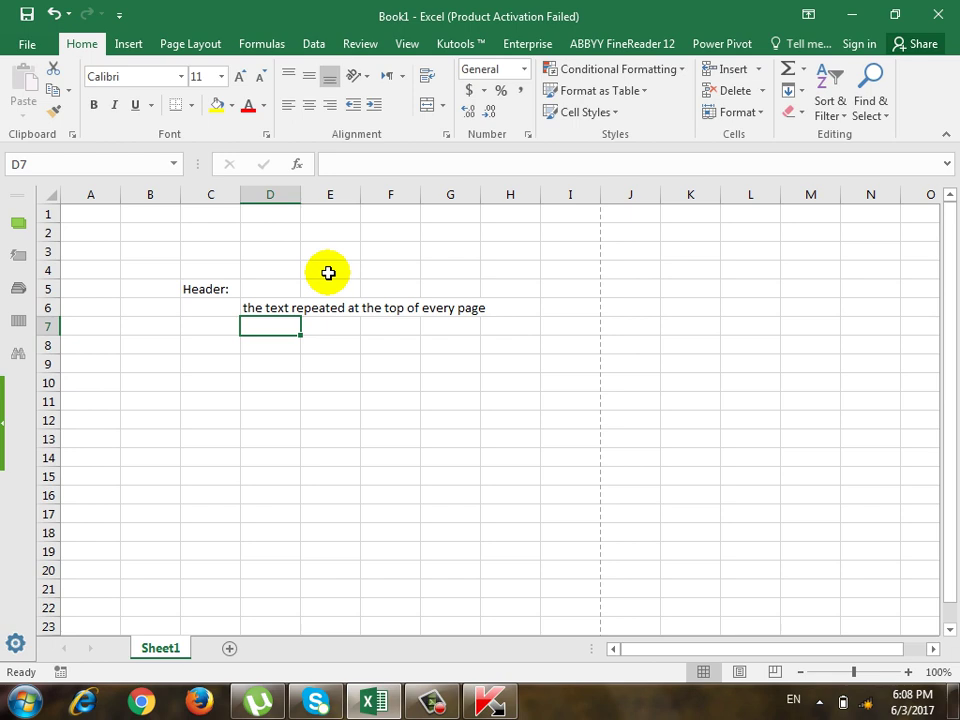
key("Up")
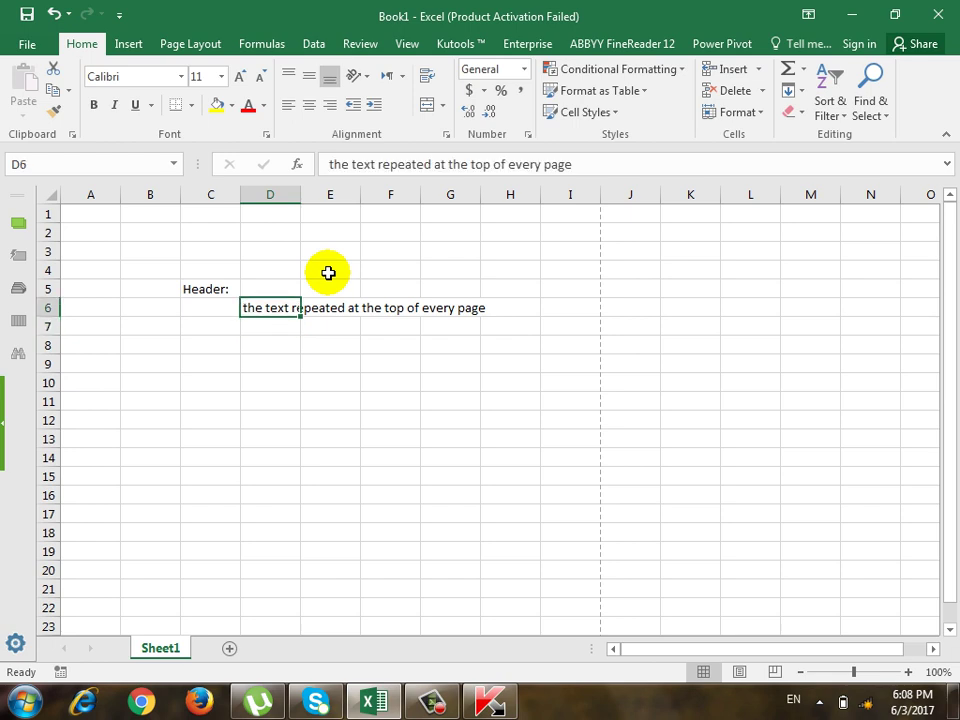
key("Down")
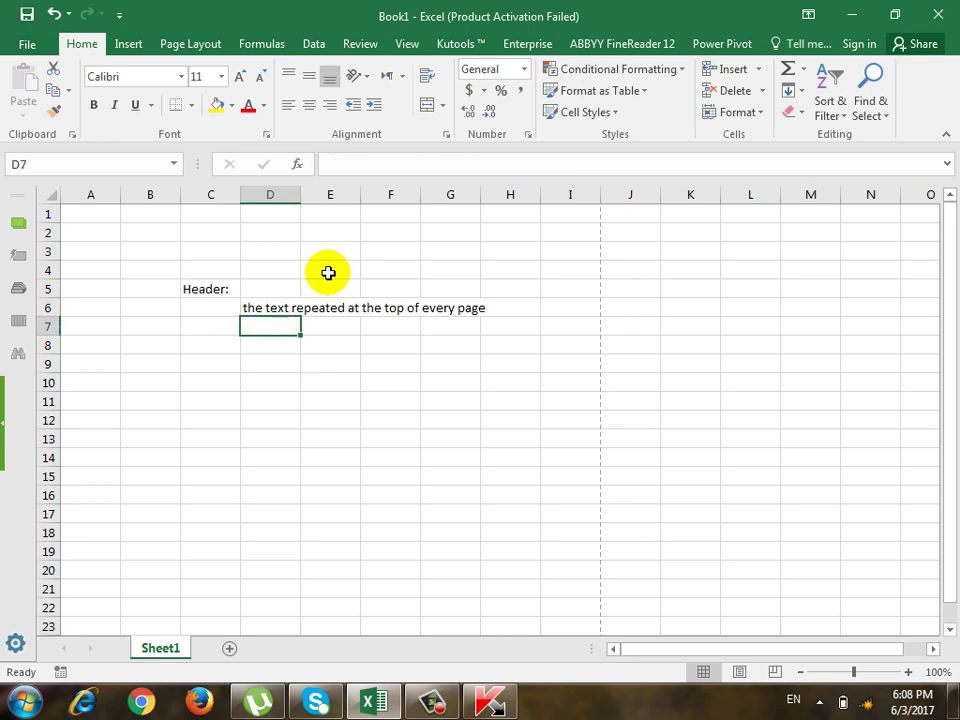
key("Left")
type("Footer:")
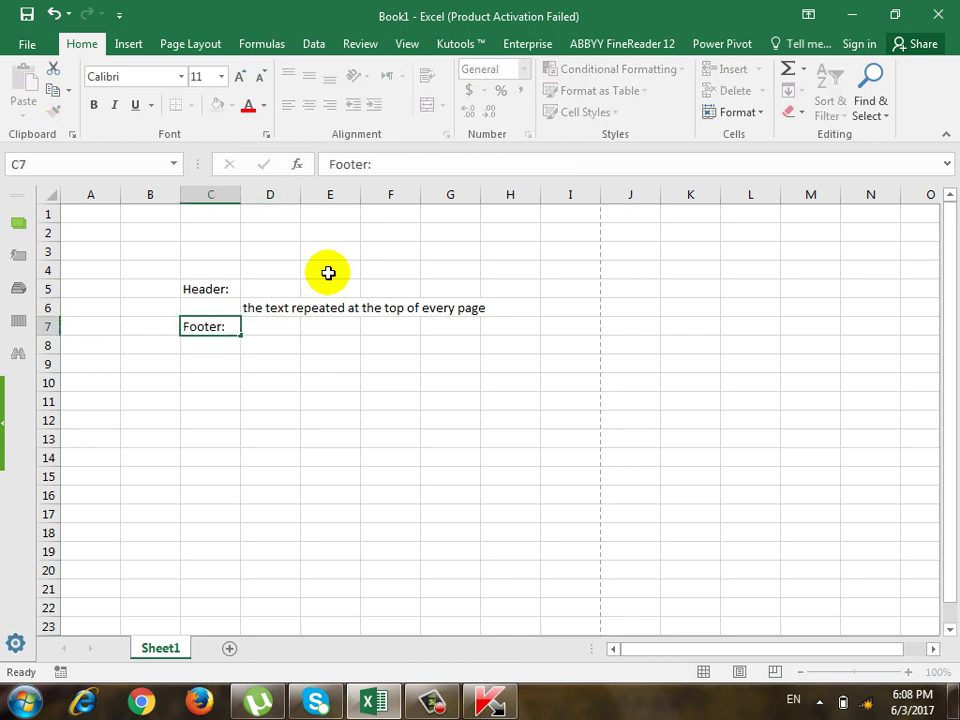
key("Down")
key("Right")
type("the ")
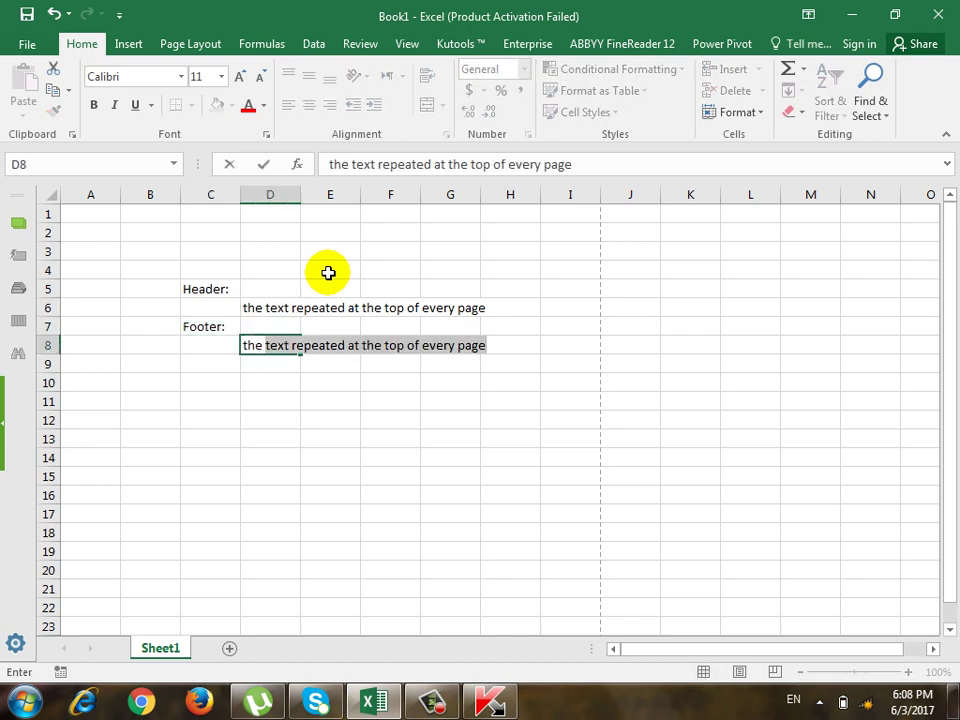
type("text rep")
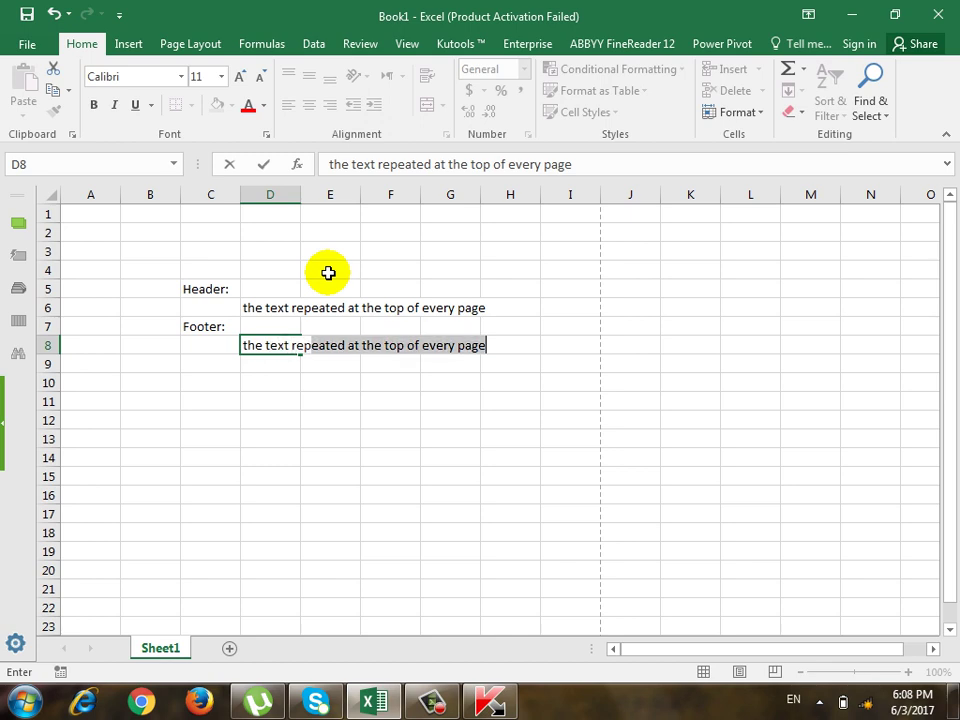
type("eated at")
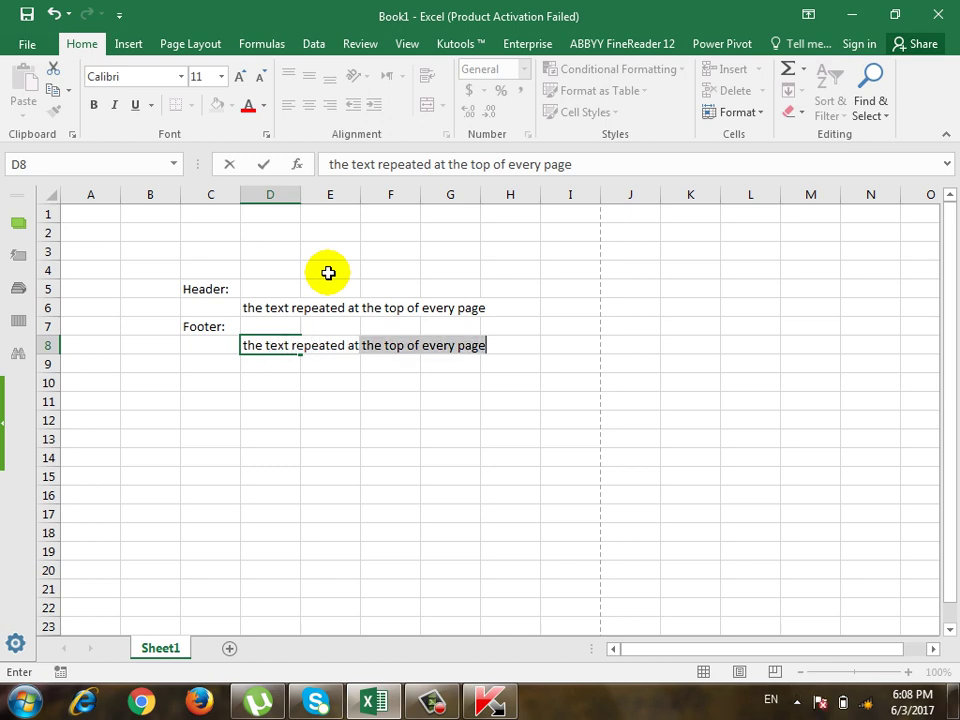
type("h th")
key("BackSpace")
key("BackSpace")
key("BackSpace")
key("BackSpace")
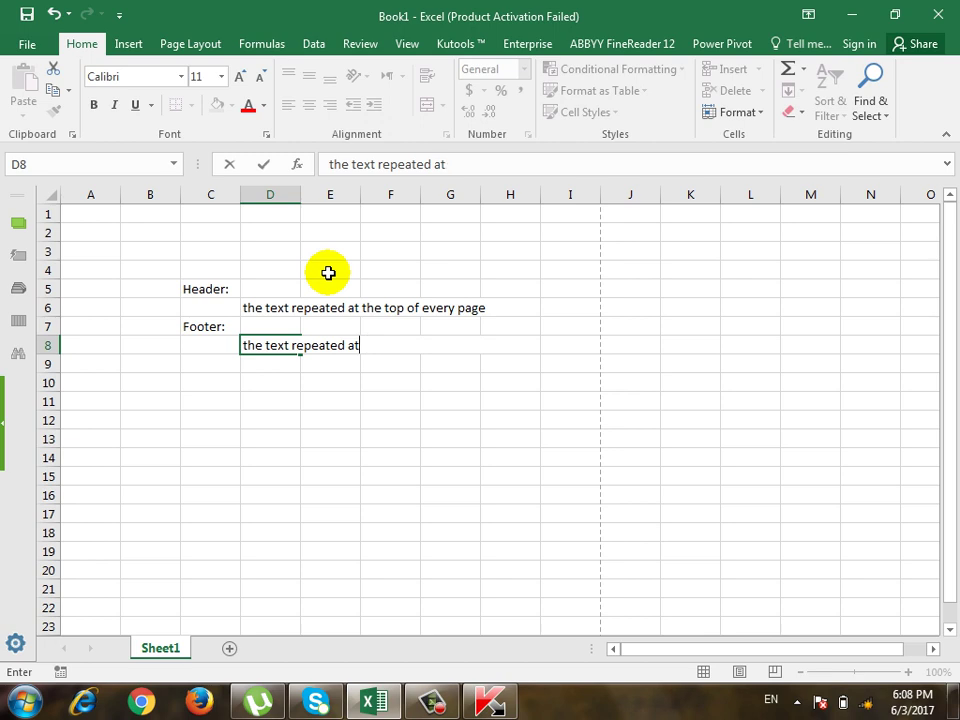
type("the bottom o")
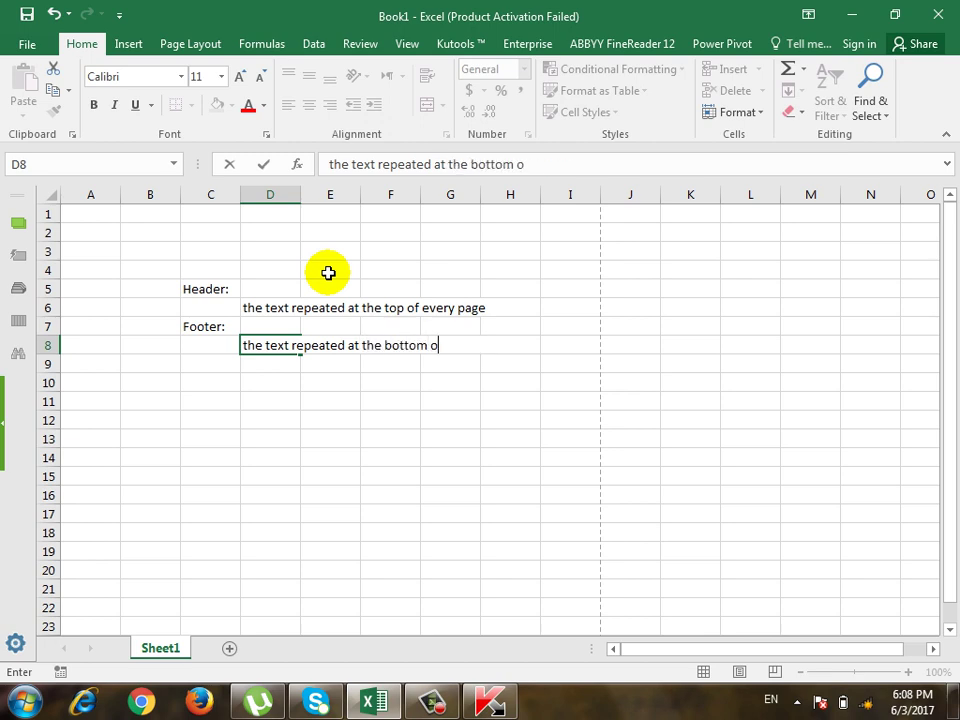
type("f everyp")
key("BackSpace")
key("BackSpace")
type("y page")
key("Return")
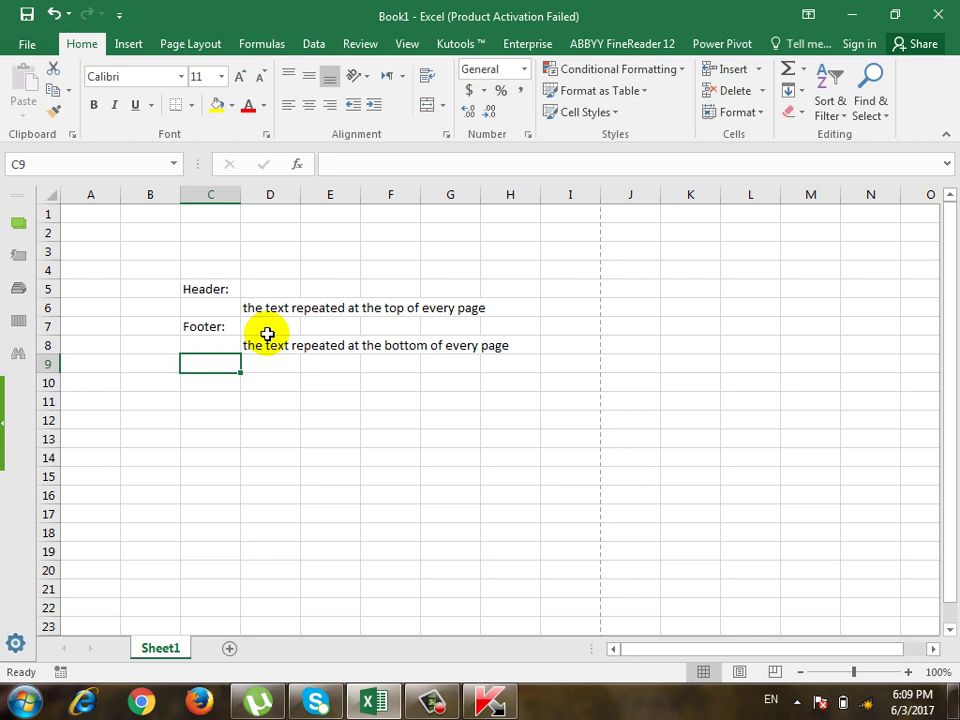
Enter the sample text 'barya' in cell K12.
left_click(320, 339)
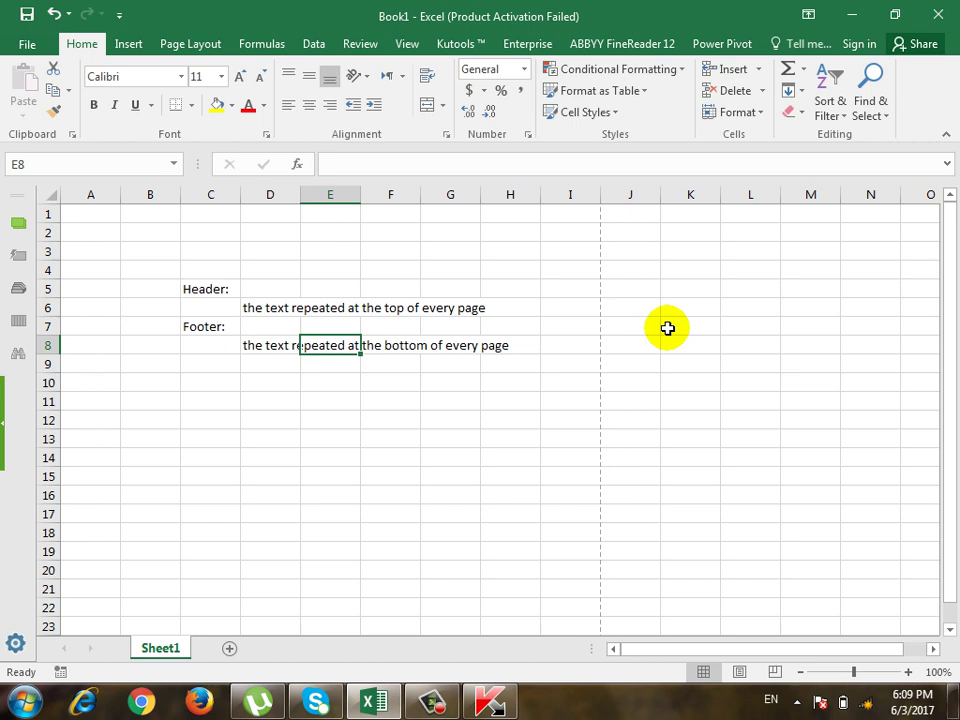
left_click(716, 419)
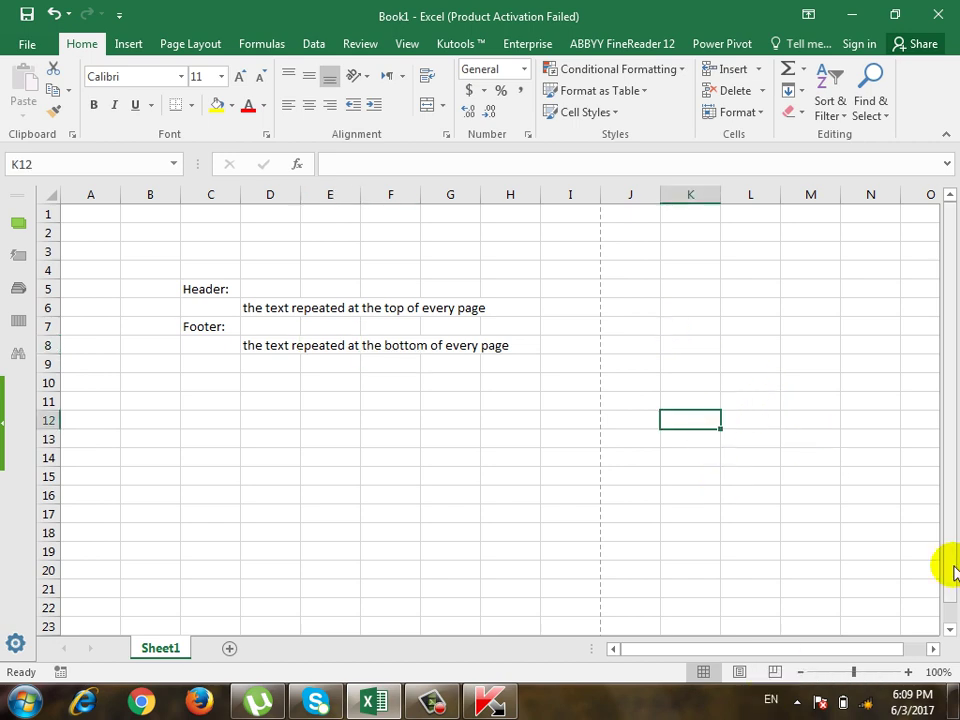
type("barya")
key("Return")
Further down, enter 'barya 3' in D53 and 'barya' in M52, then return to the top.
scroll(790, 563, "down", 1)
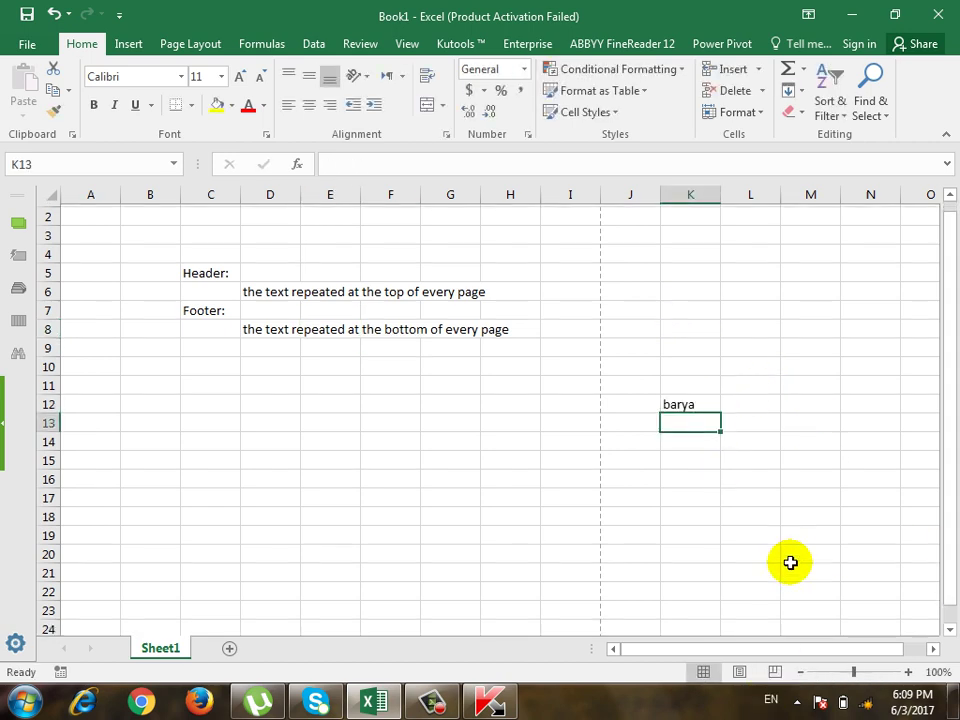
scroll(790, 563, "down", 5)
scroll(793, 541, "down", 3)
scroll(793, 531, "down", 2)
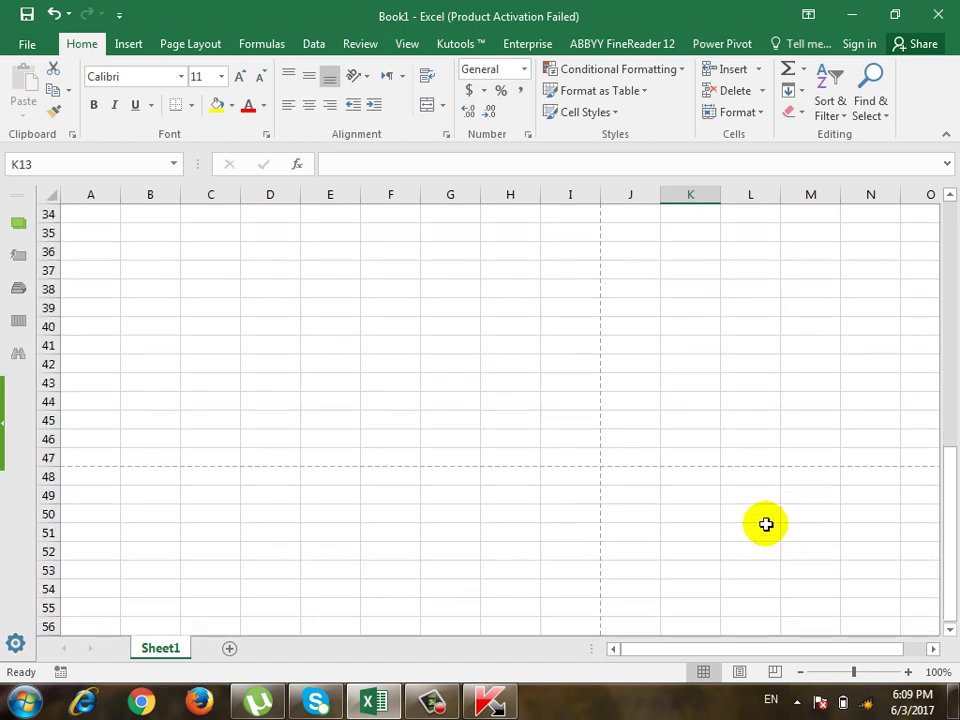
left_click(299, 563)
type("barya")
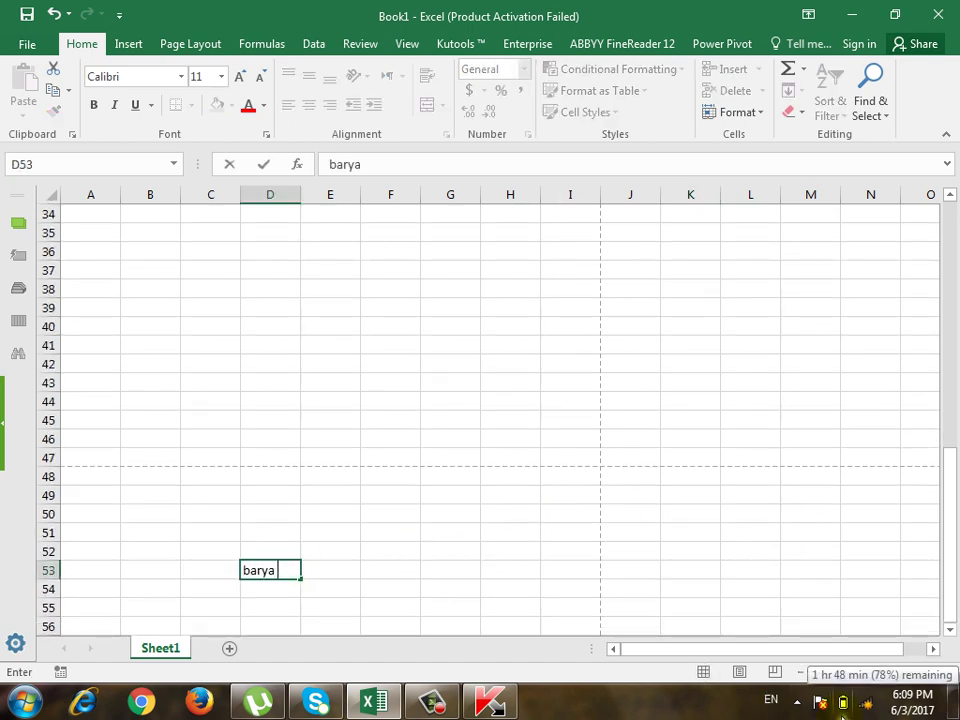
type(" 3")
key("Return")
key("Right")
key("Right")
key("Right")
key("Right")
key("Right")
key("Right")
key("Right")
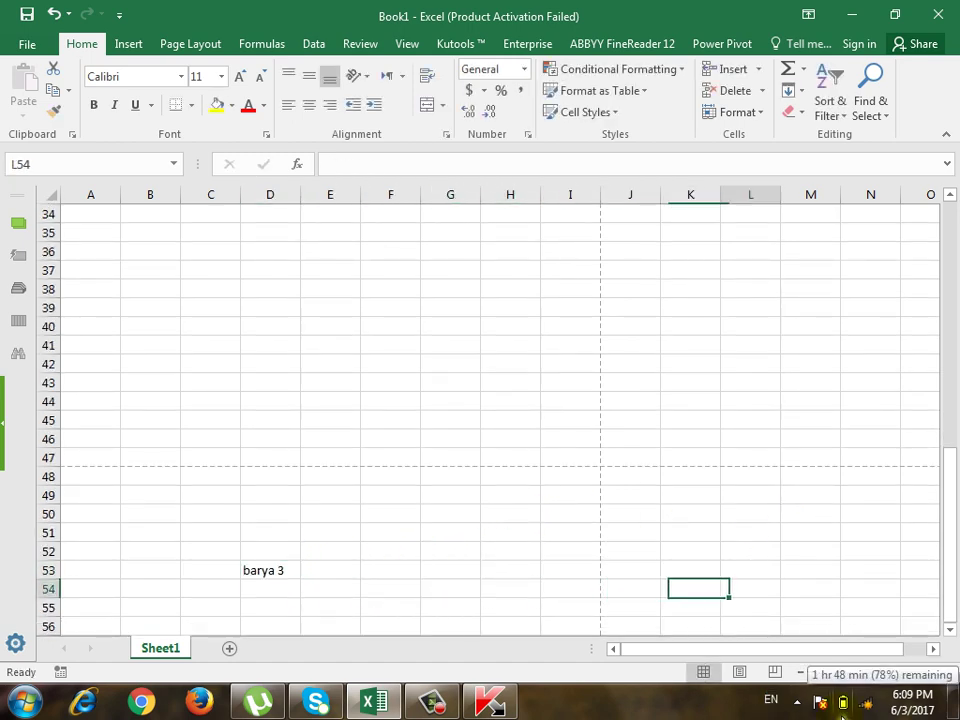
key("Right")
key("Up")
key("Up")
type("barya")
key("Return")
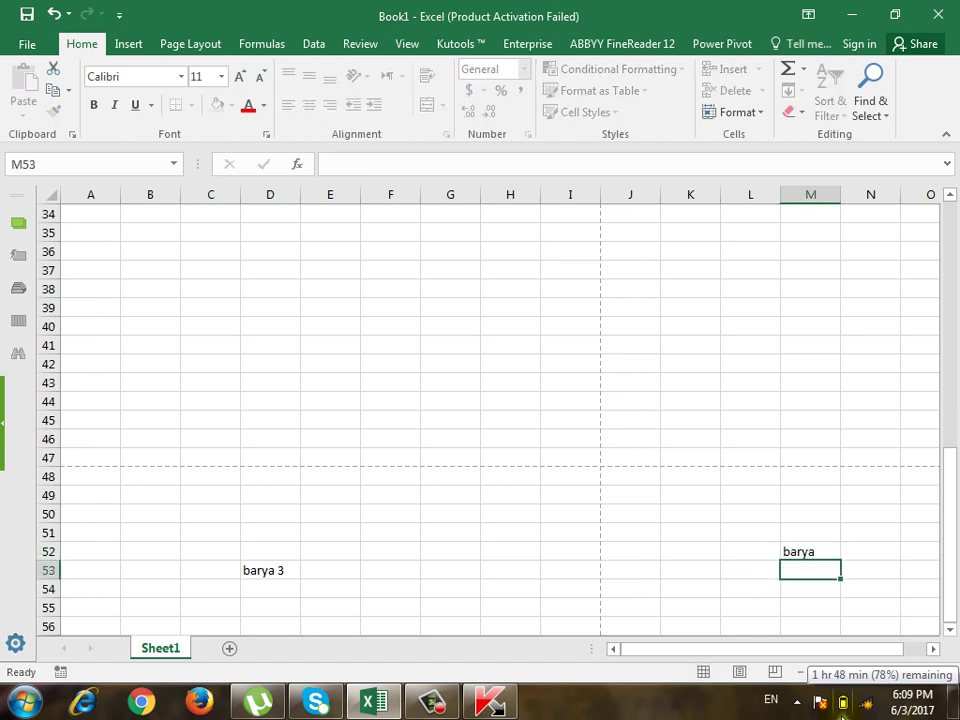
scroll(843, 716, "up", 9)
scroll(843, 716, "up", 2)
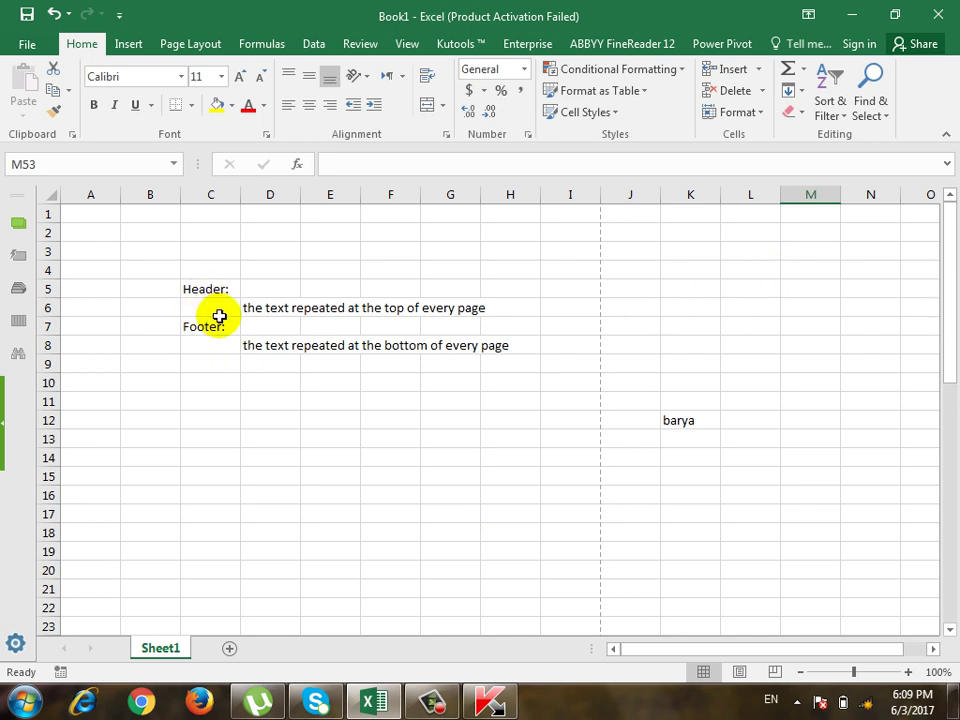
Look at the print preview, then open and close Page Setup from the Page Layout ribbon.
left_click(44, 44)
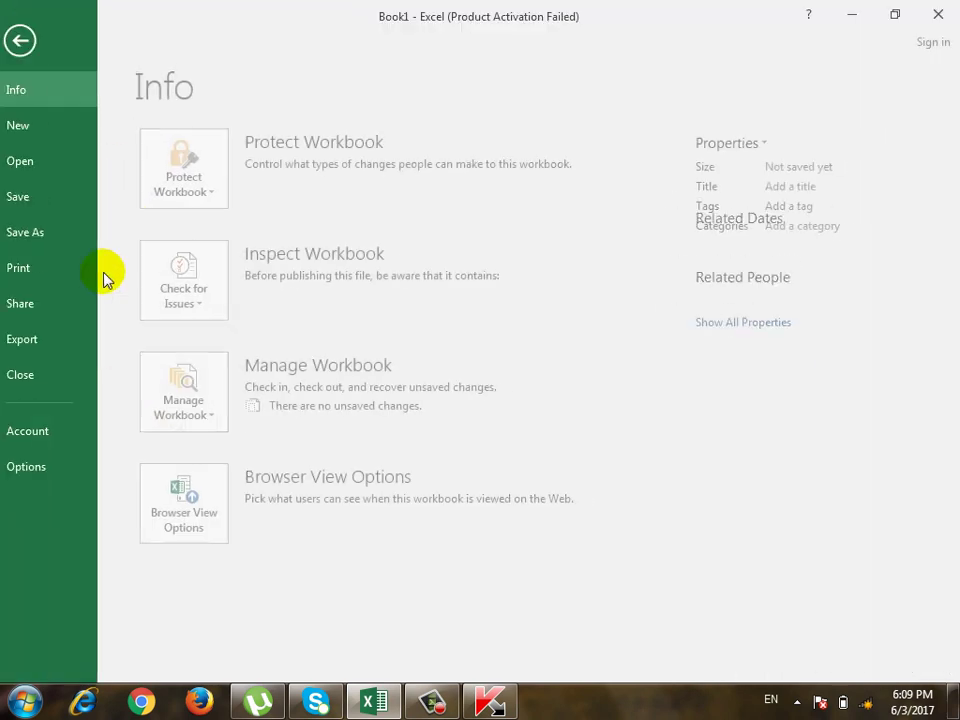
left_click(43, 268)
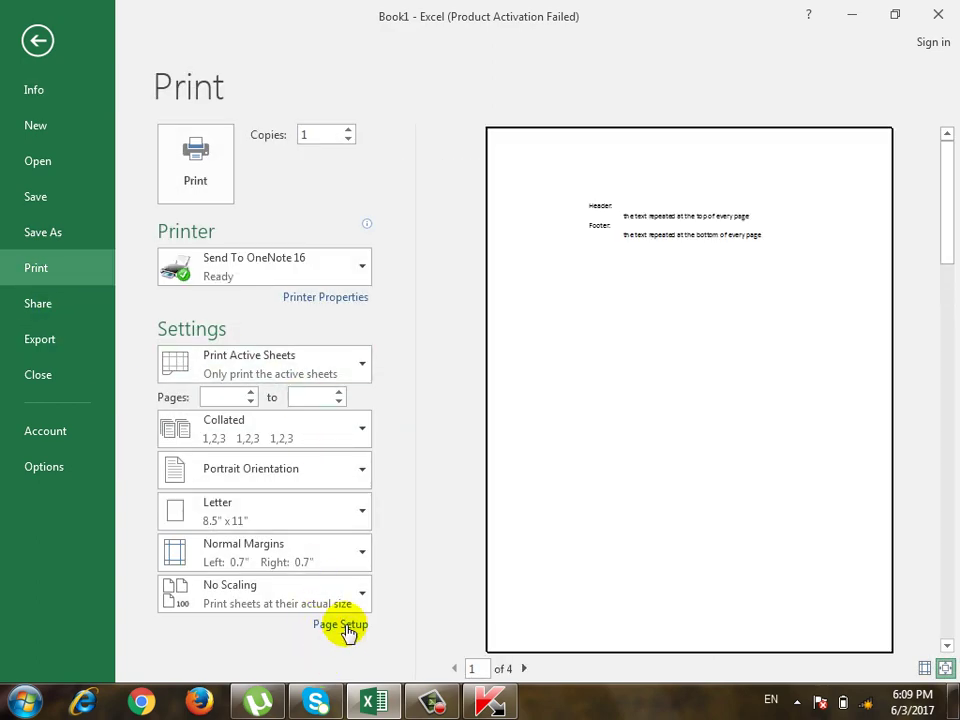
left_click(40, 40)
left_click(195, 44)
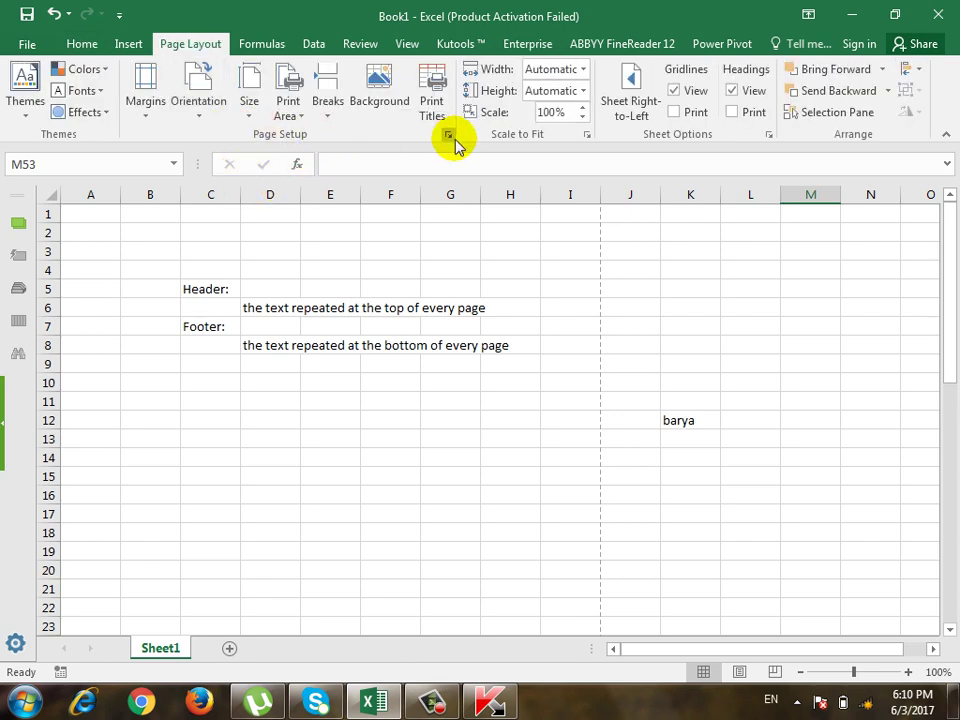
left_click(448, 135)
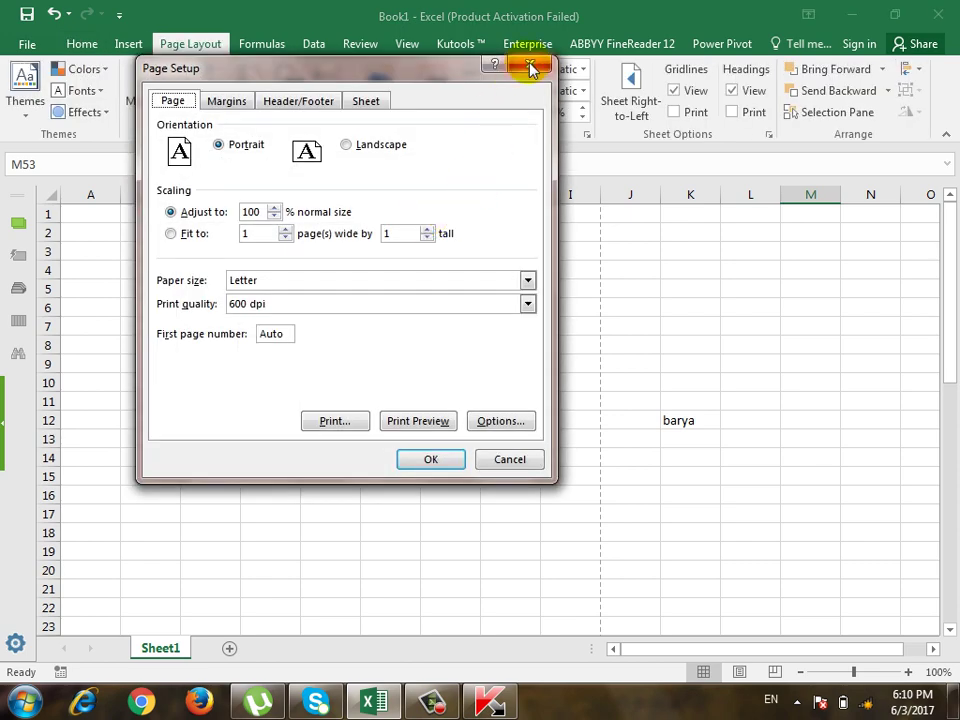
left_click(530, 64)
From the Print view, bring up Page Setup on its Header/Footer tab.
left_click(30, 45)
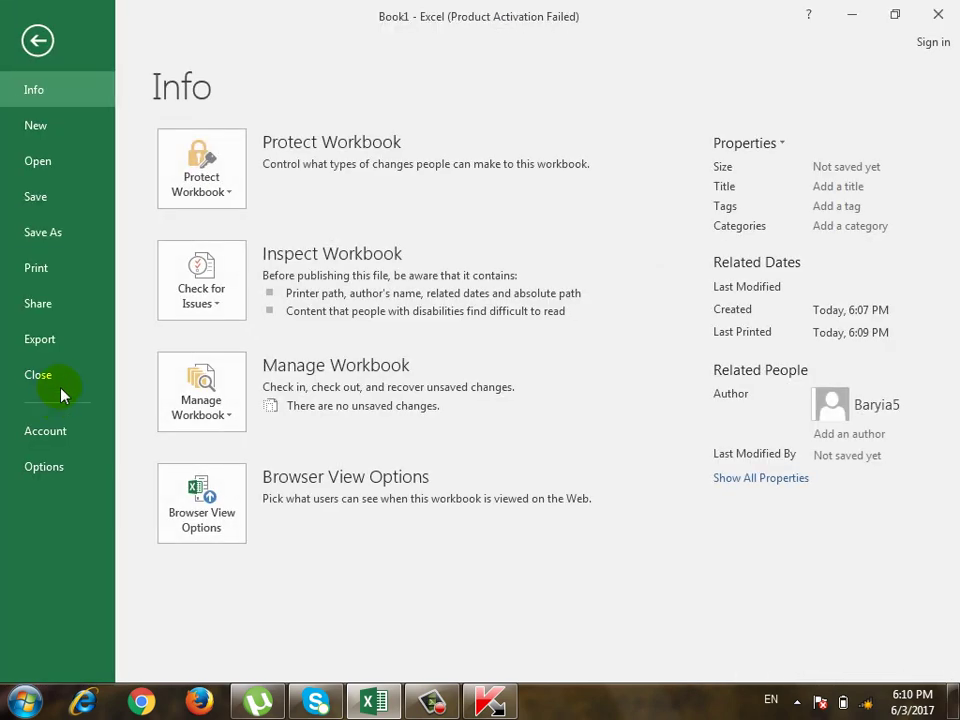
left_click(50, 270)
left_click(352, 630)
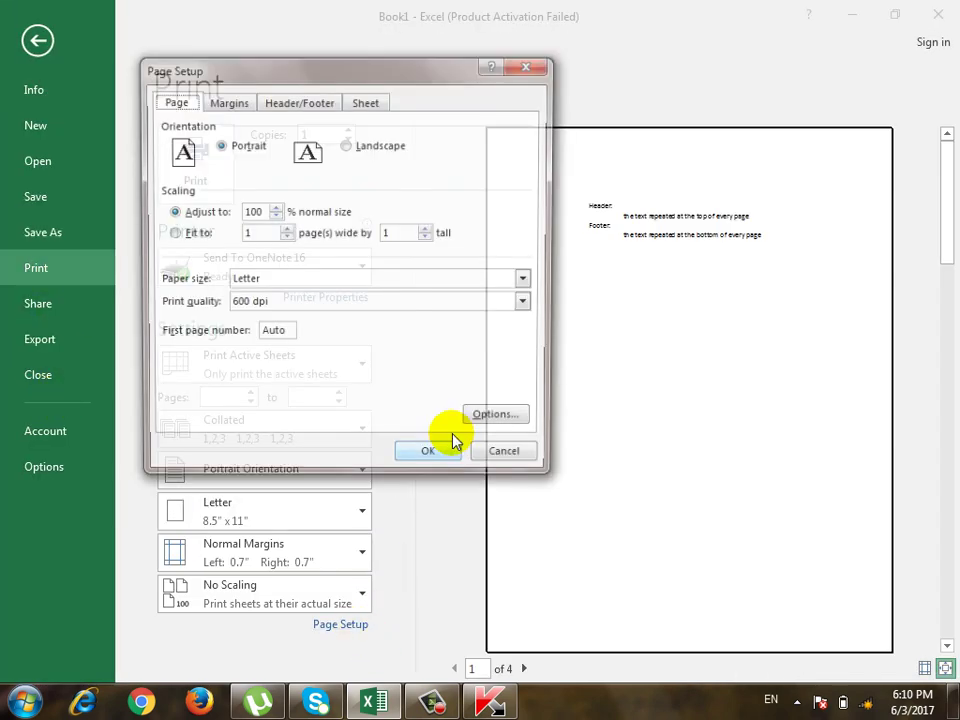
left_click(300, 103)
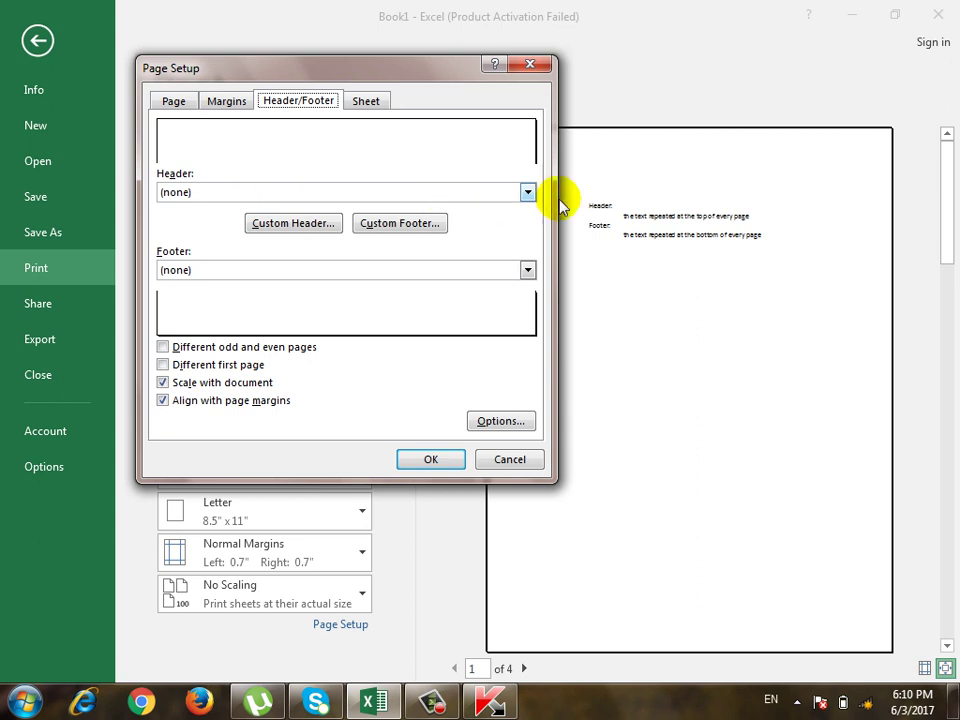
left_click(528, 192)
scroll(428, 245, "down", 1)
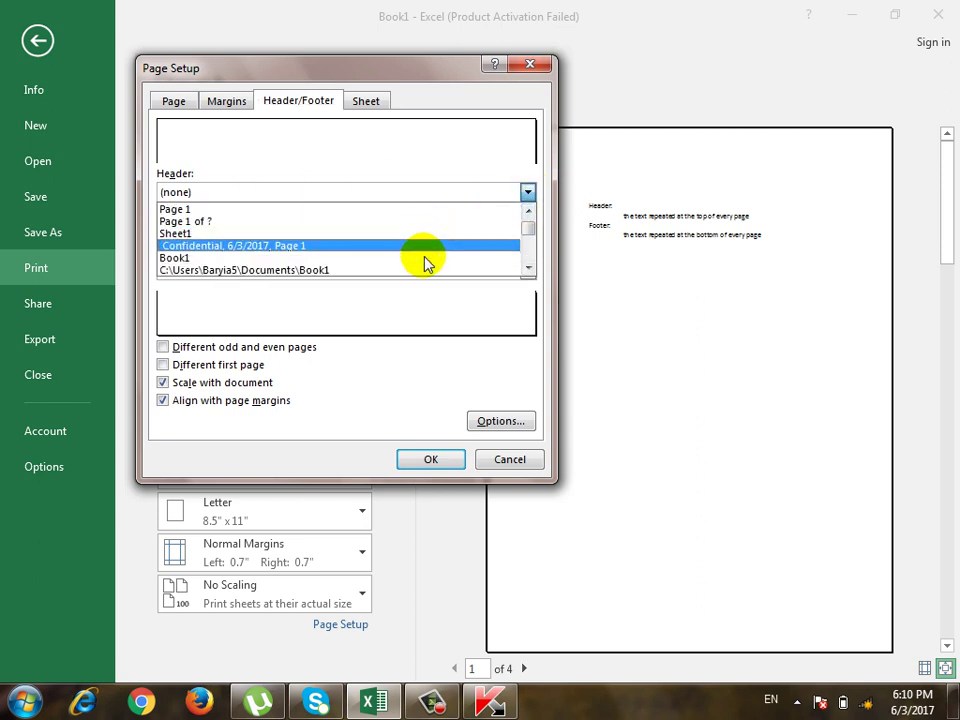
scroll(425, 238, "down", 1)
scroll(428, 255, "down", 2)
scroll(428, 266, "down", 2)
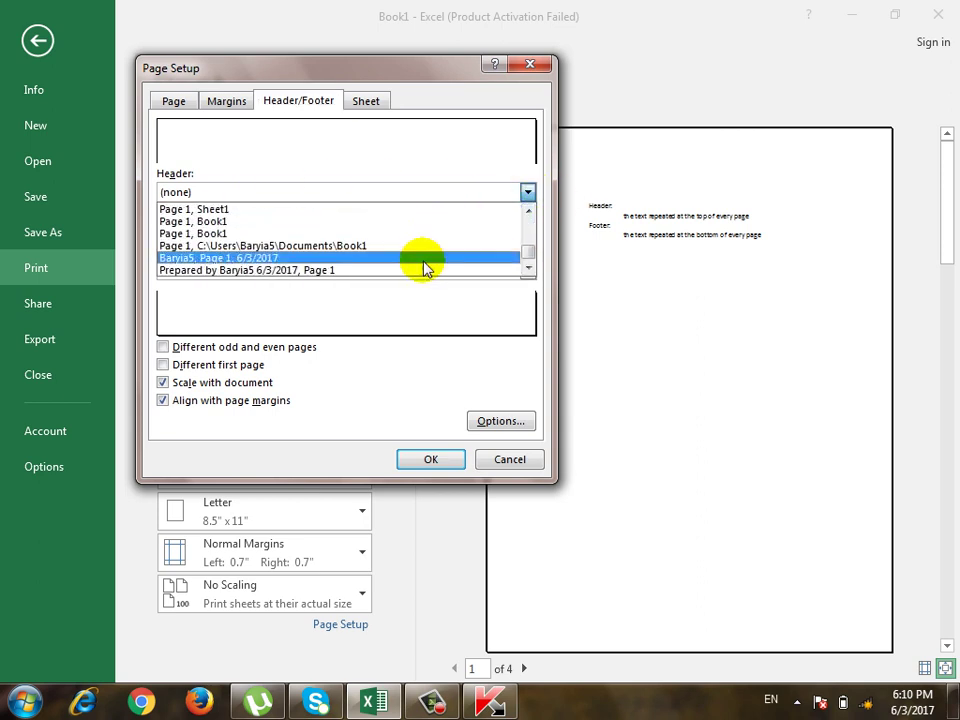
scroll(422, 268, "up", 4)
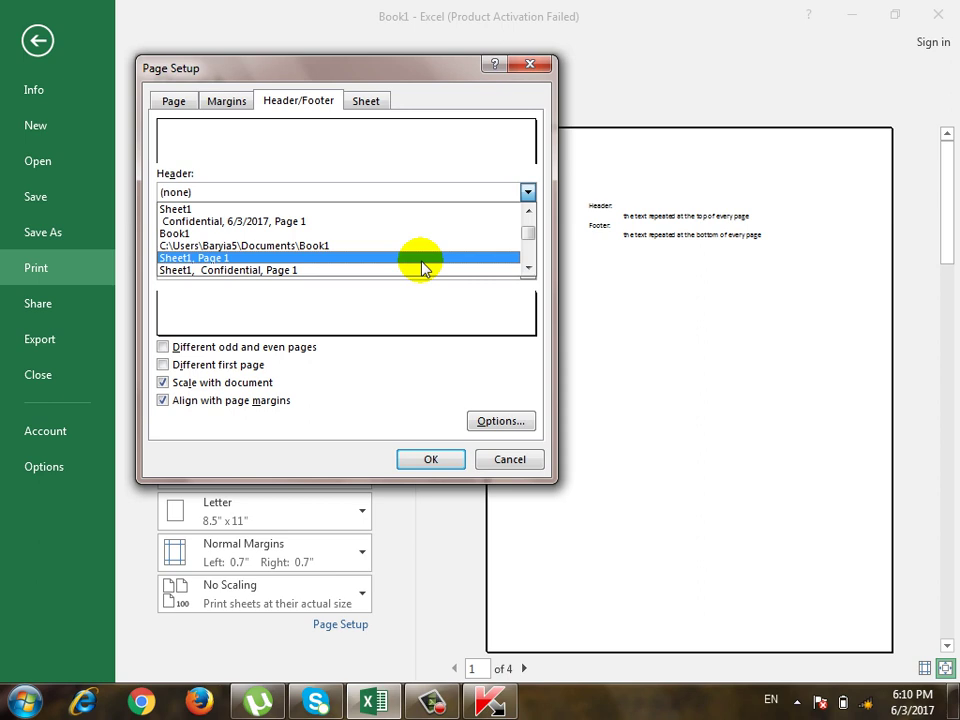
left_click(483, 150)
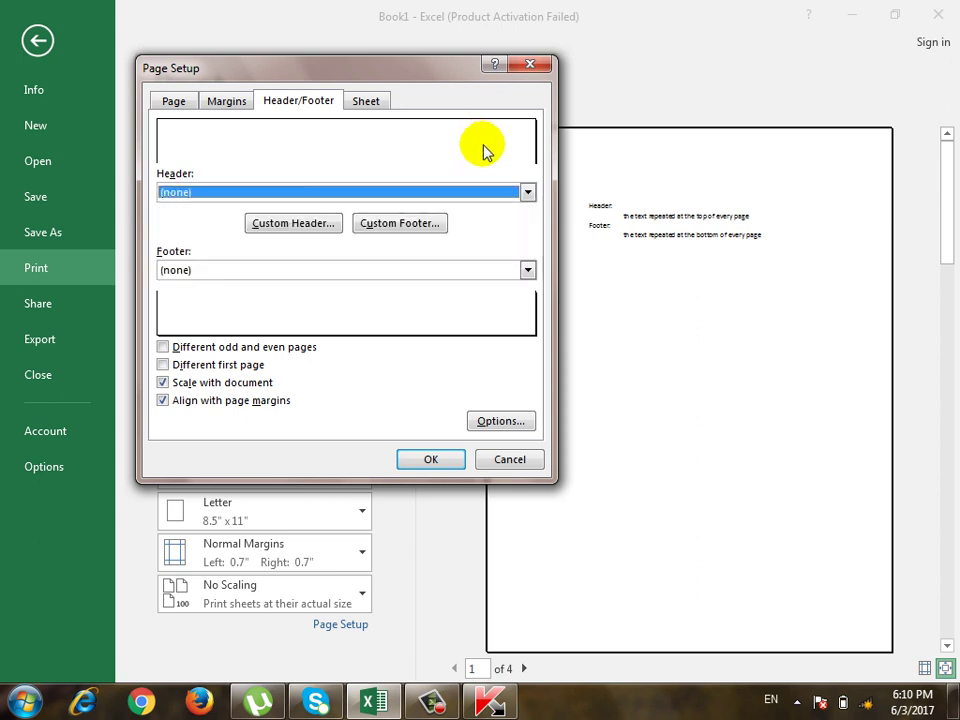
left_click(528, 270)
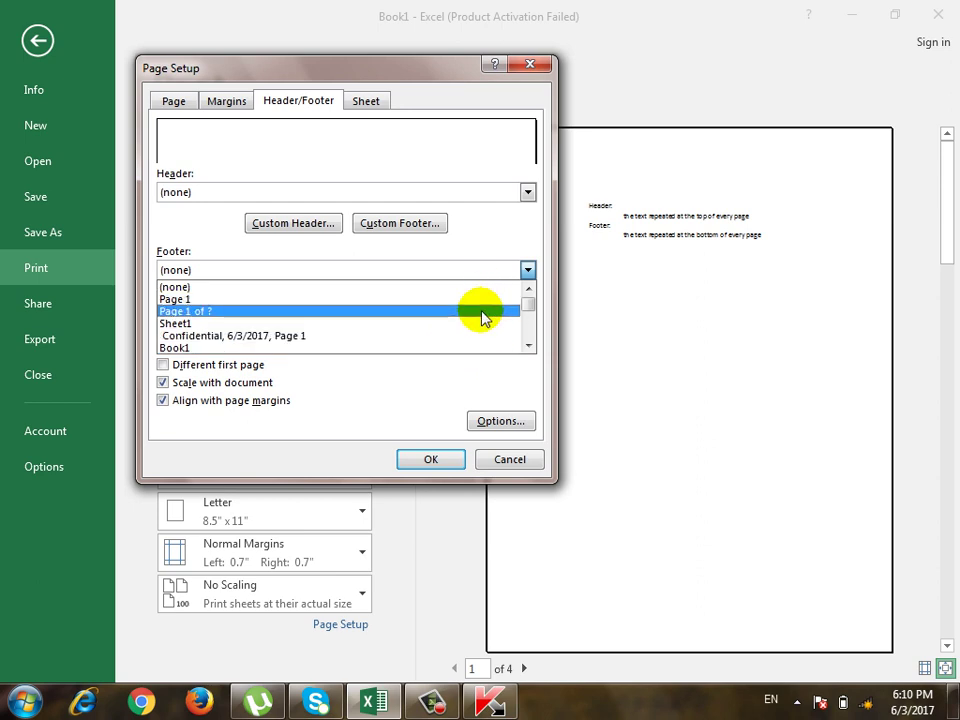
left_click(439, 161)
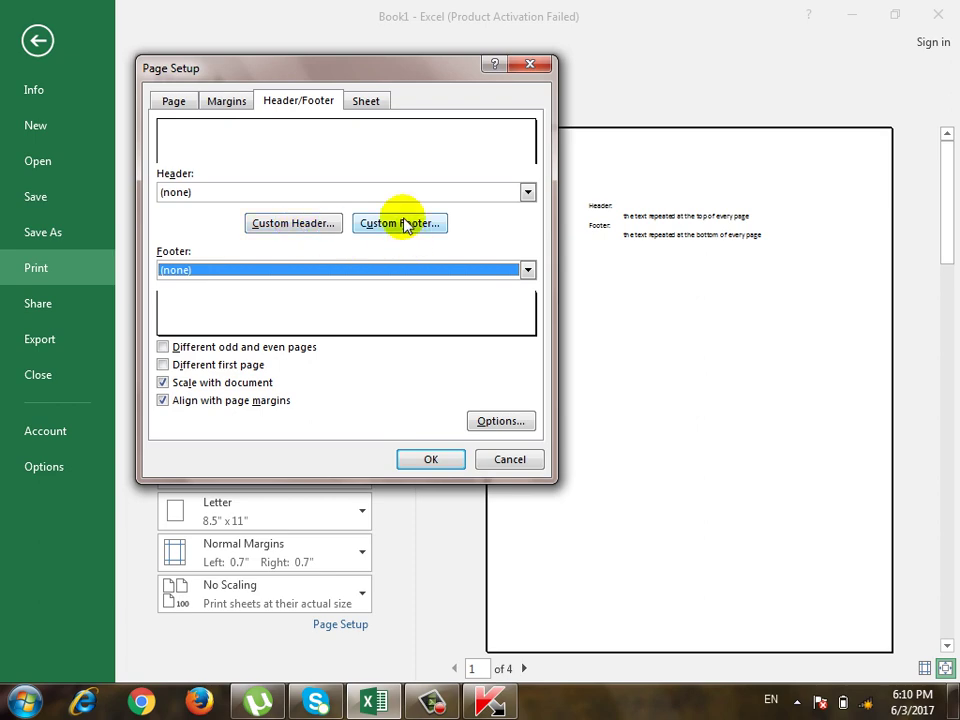
Put 'Barya Institute' in the centre section of a custom header and apply it.
left_click(309, 234)
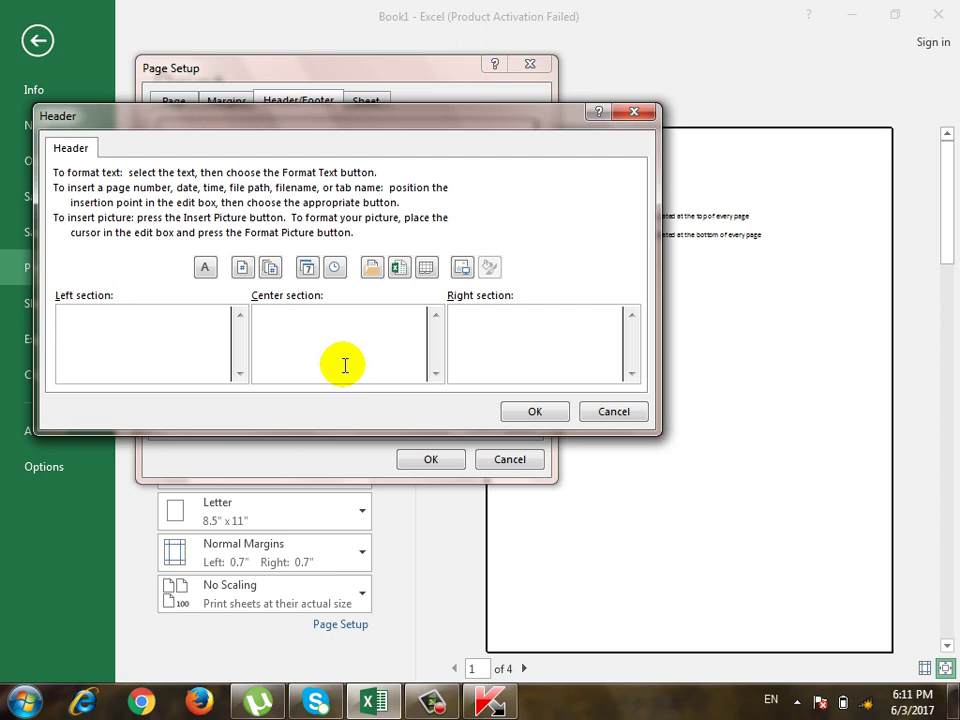
left_click(371, 358)
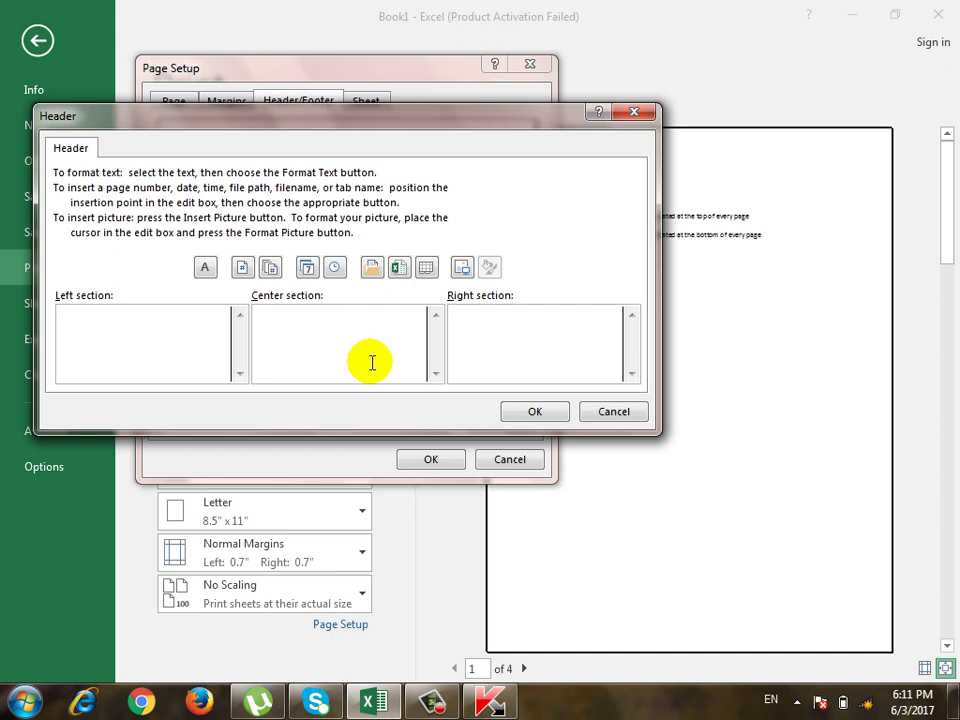
type("Barya ")
type("Institute")
left_click(507, 410)
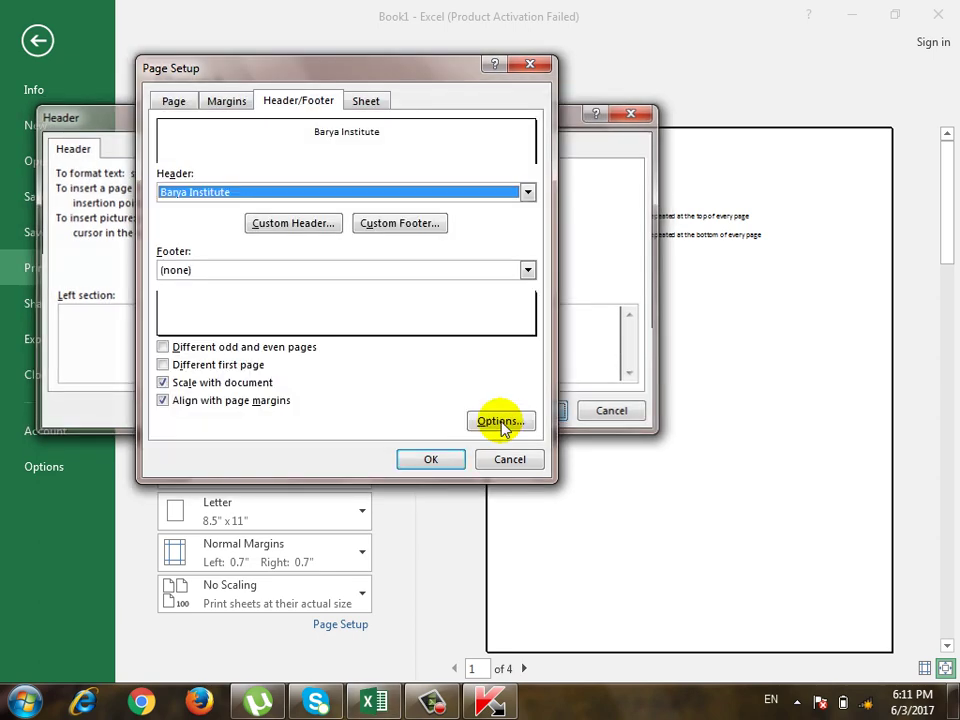
left_click(437, 458)
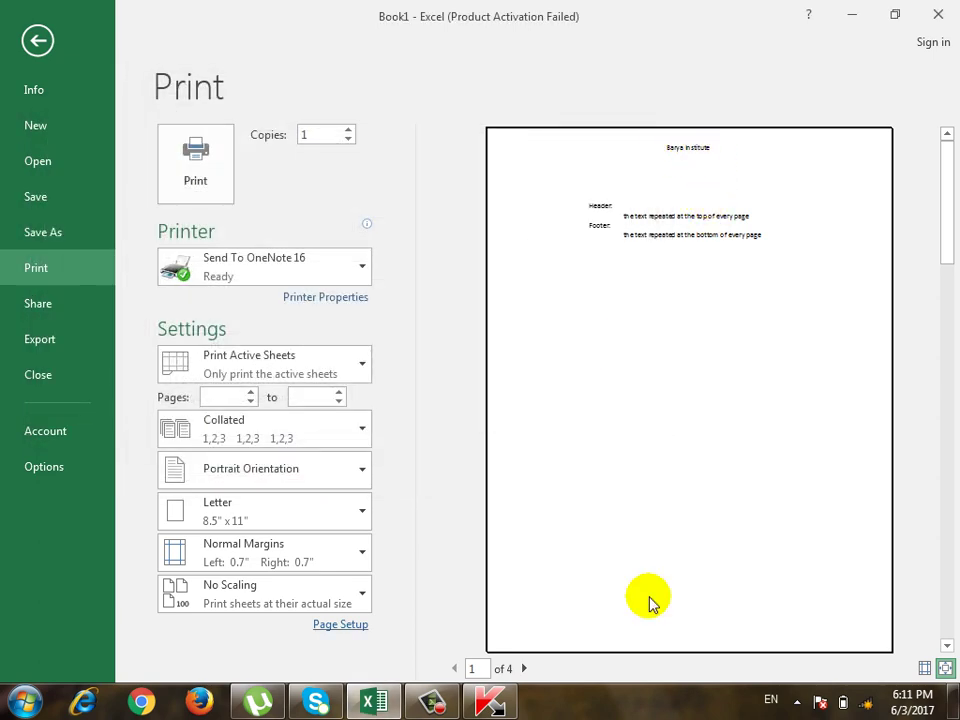
Zoom the print preview and page through to page 4 to verify the header.
left_click(944, 674)
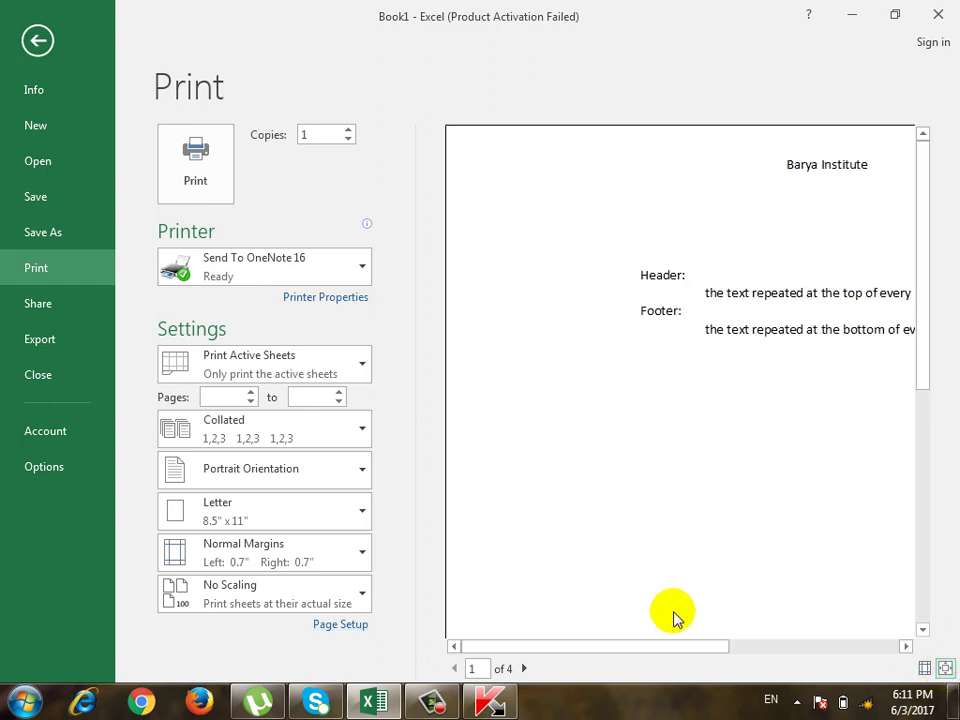
left_click_drag(710, 650, 673, 650)
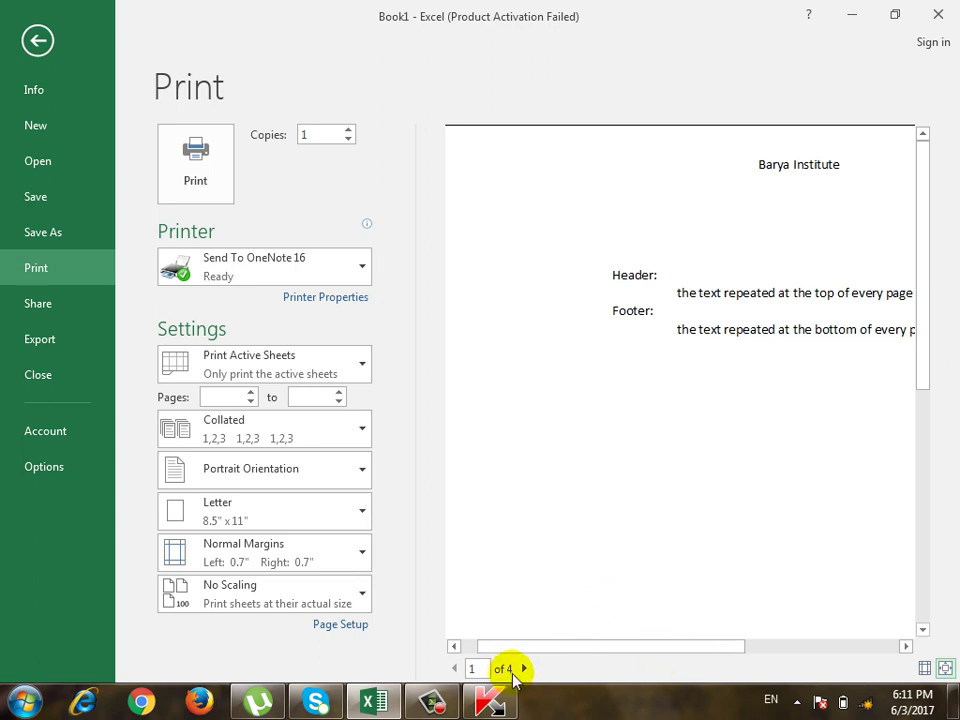
left_click(524, 669)
left_click(525, 669)
left_click(525, 669)
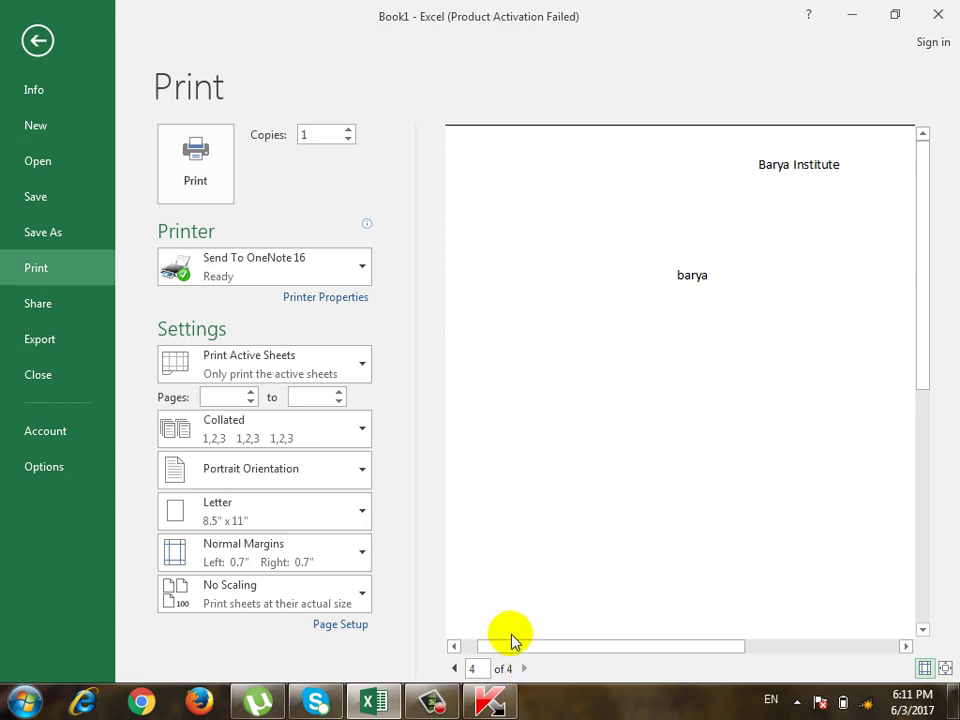
Reopen the custom header editor and select the 'Barya Institute' centre text.
left_click(349, 627)
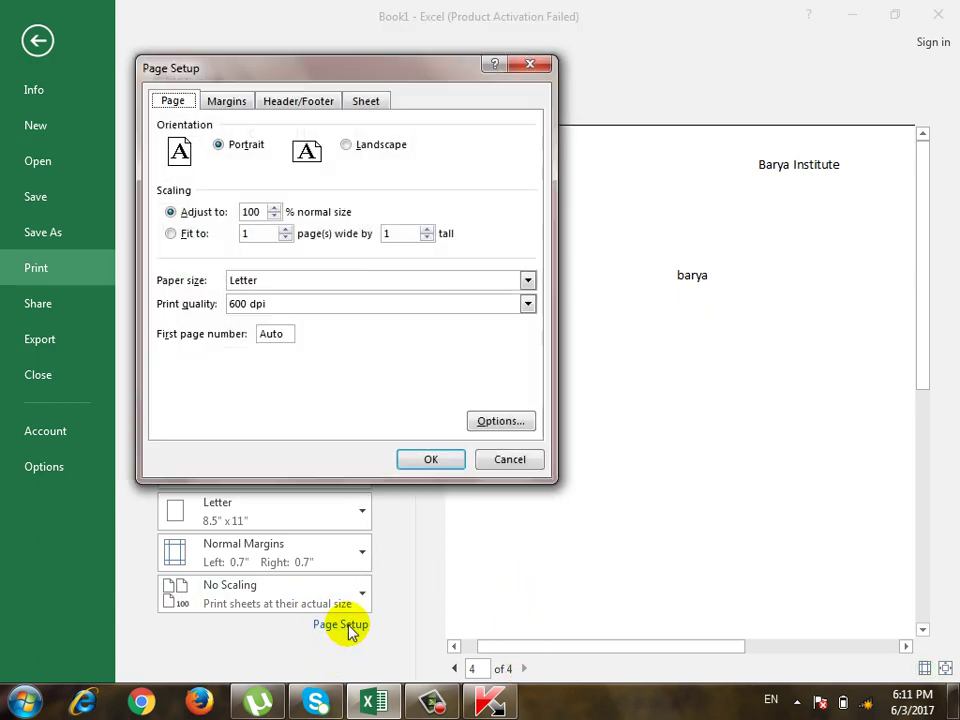
left_click(293, 104)
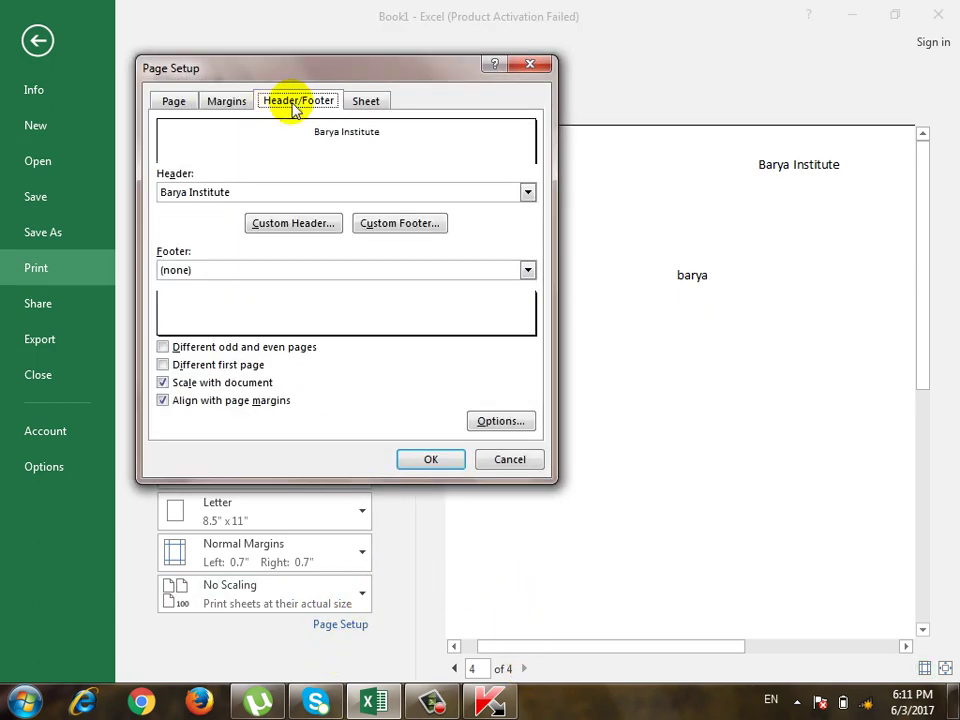
left_click(297, 228)
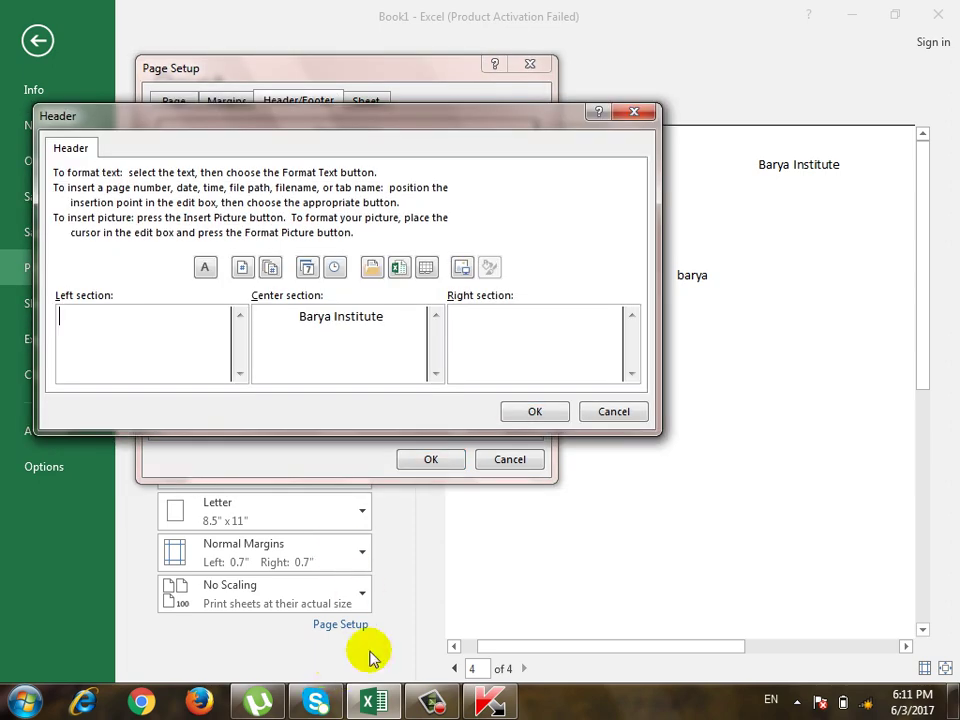
left_click(335, 347)
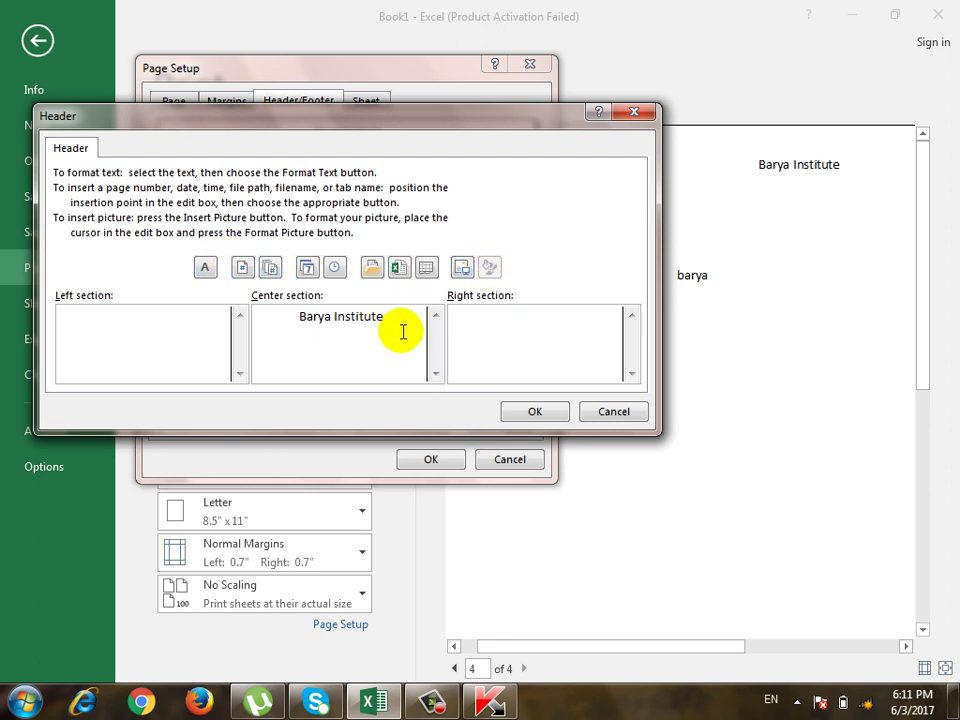
left_click_drag(401, 332, 272, 315)
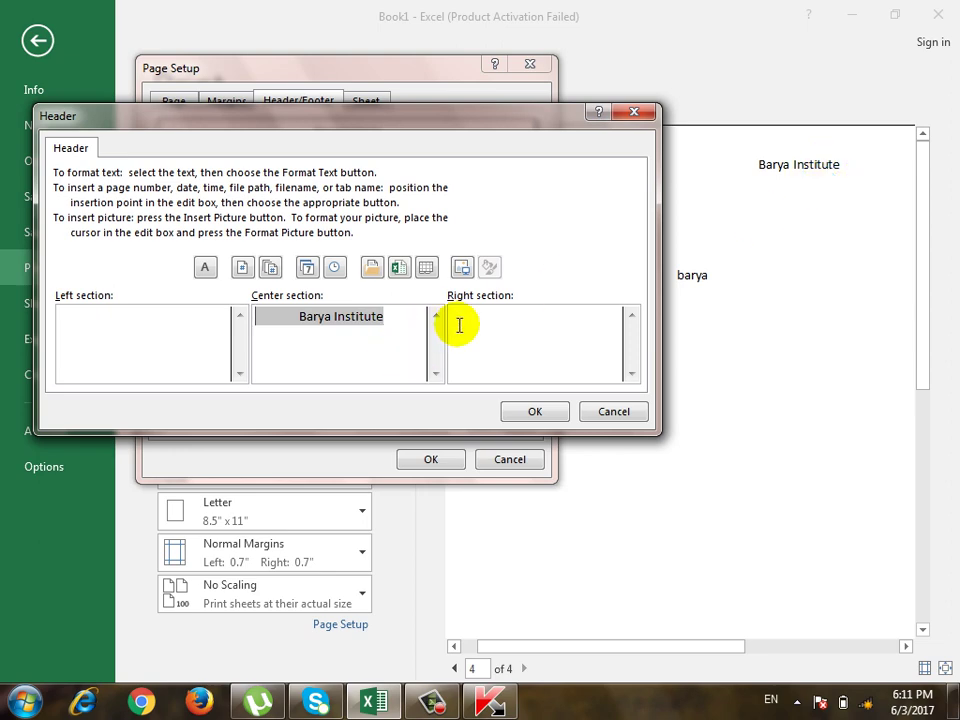
Make the header text bold at size 14, trying single and double underline before removing it.
left_click(207, 270)
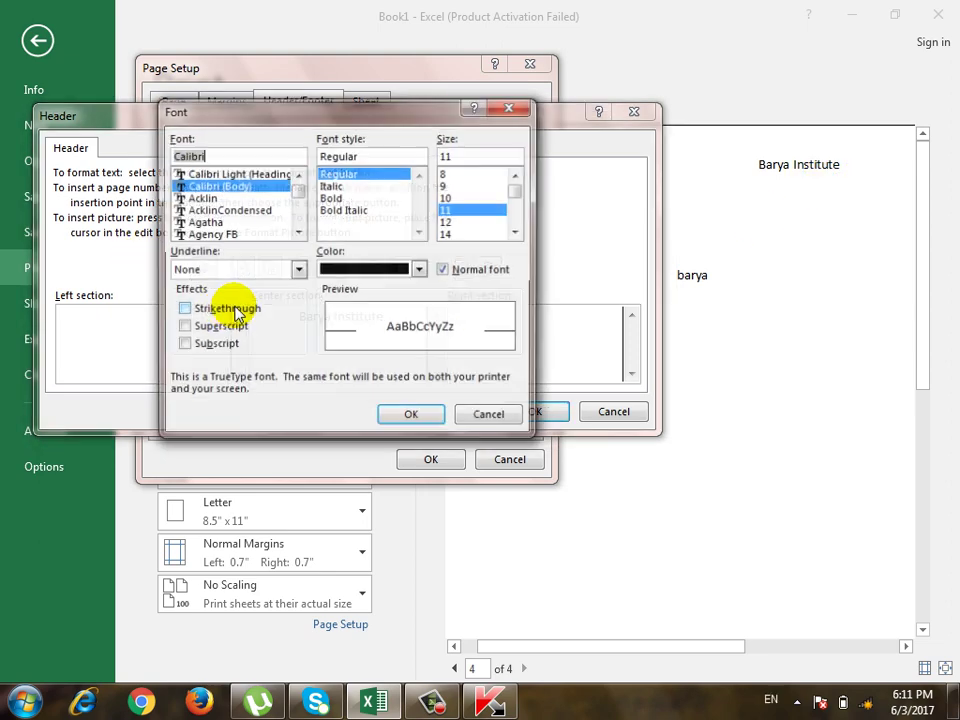
left_click_drag(296, 122, 256, 118)
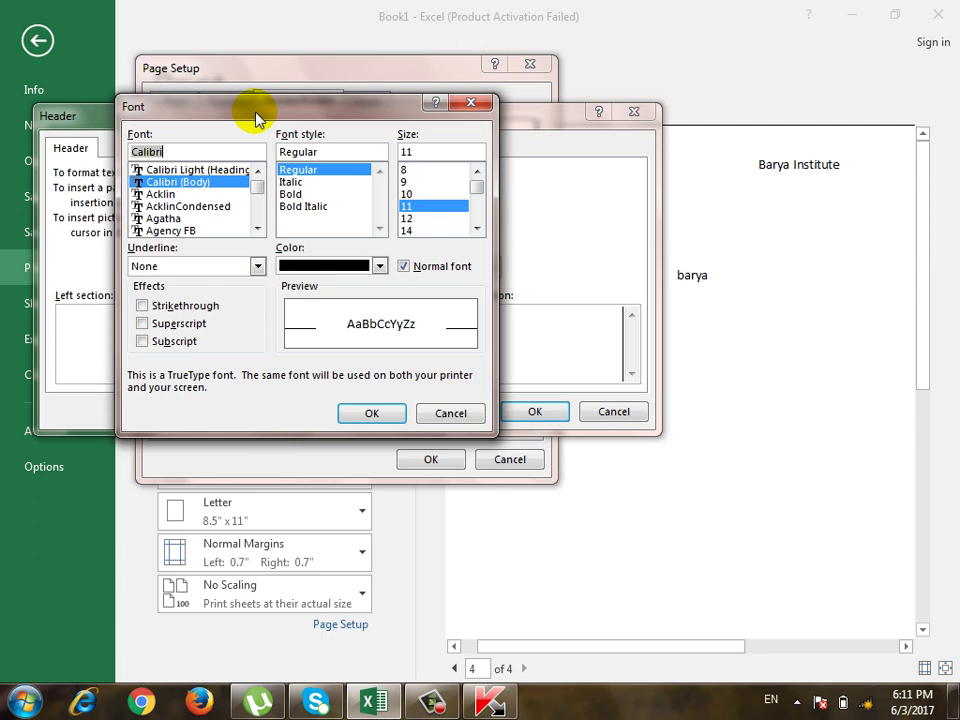
left_click(292, 194)
left_click(440, 231)
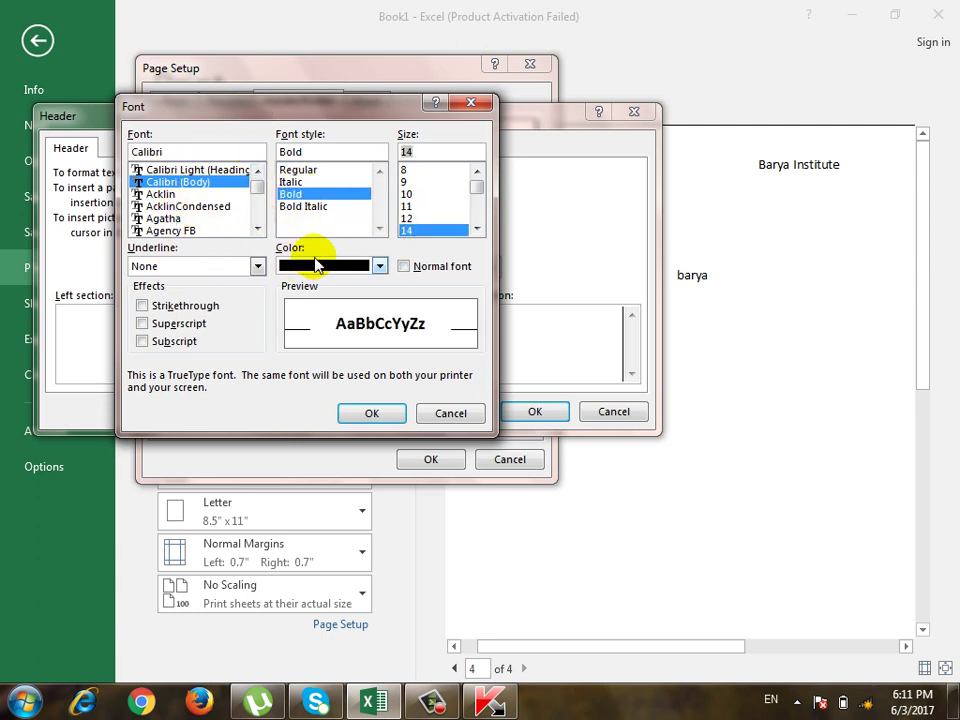
left_click(213, 272)
left_click(220, 268)
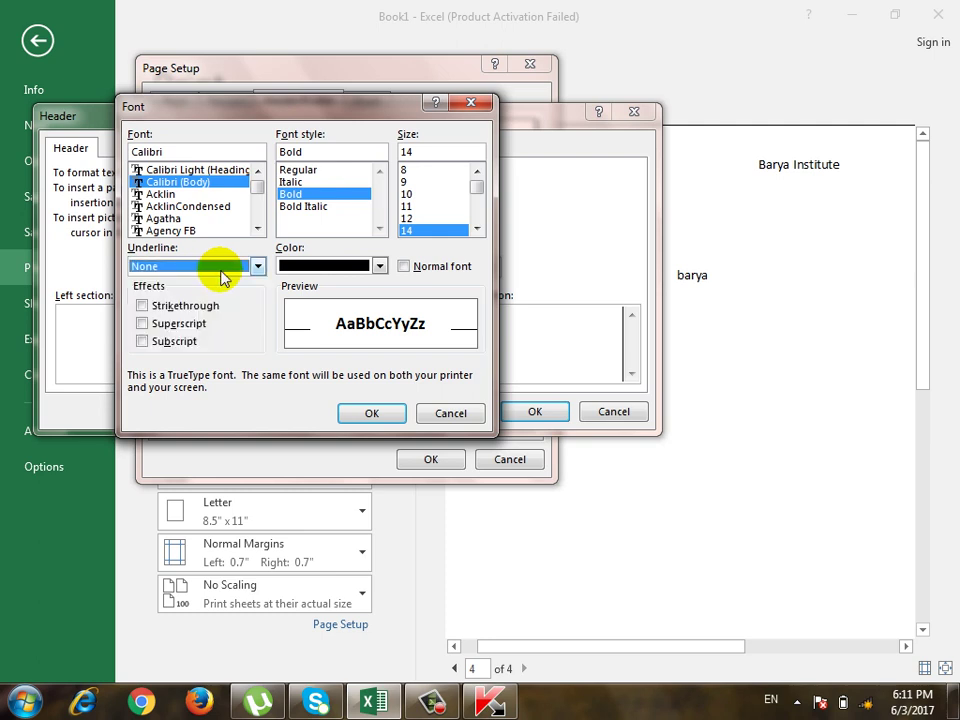
left_click(257, 266)
left_click(190, 296)
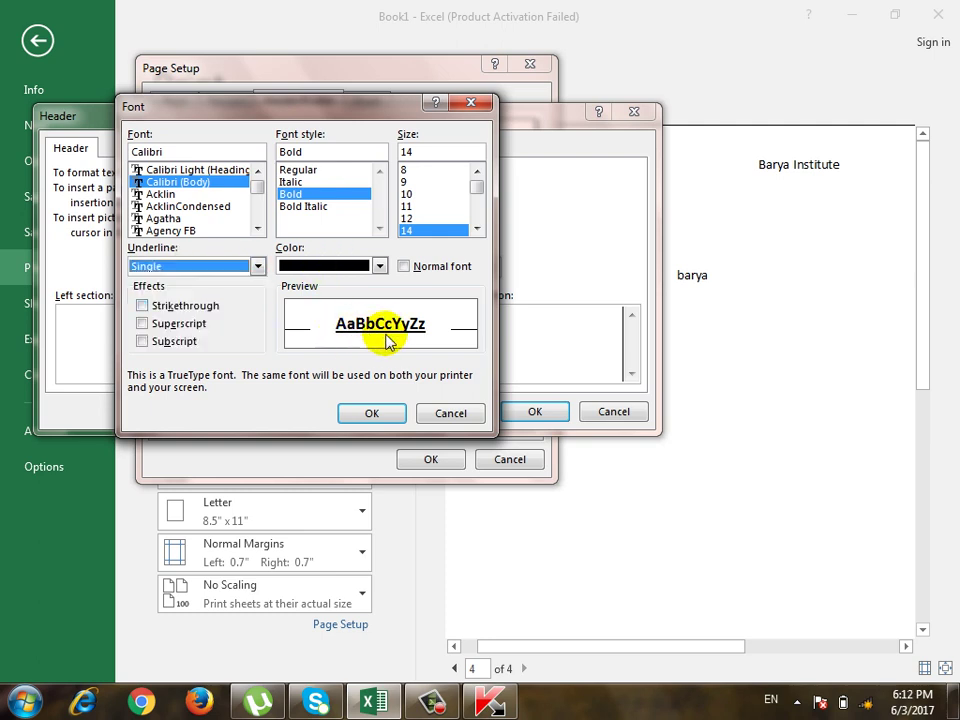
left_click(258, 266)
left_click(190, 306)
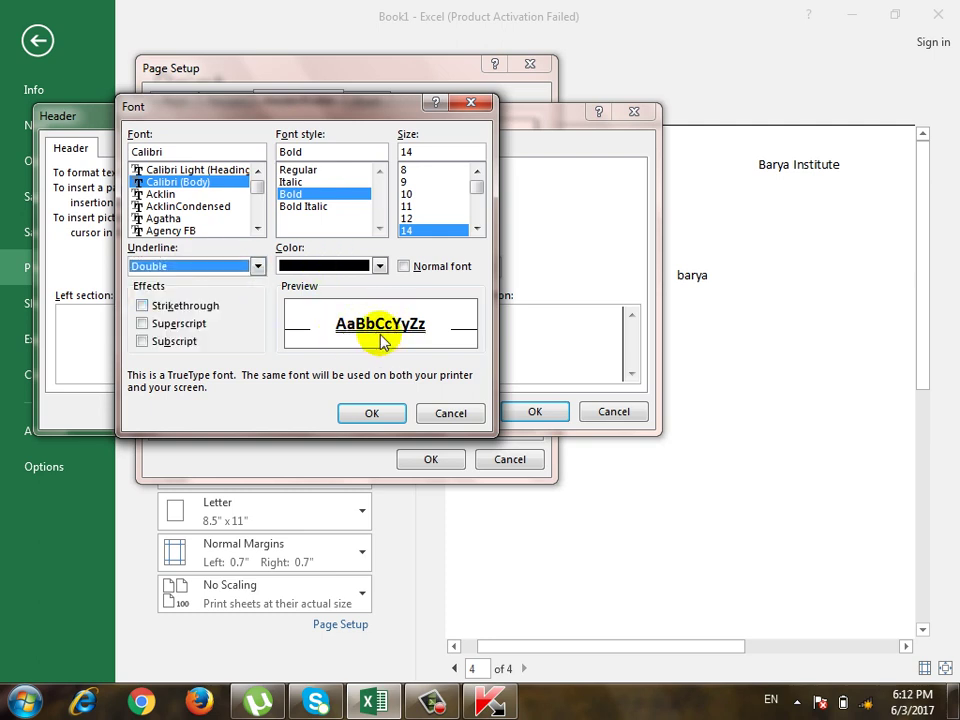
left_click(257, 266)
left_click(205, 284)
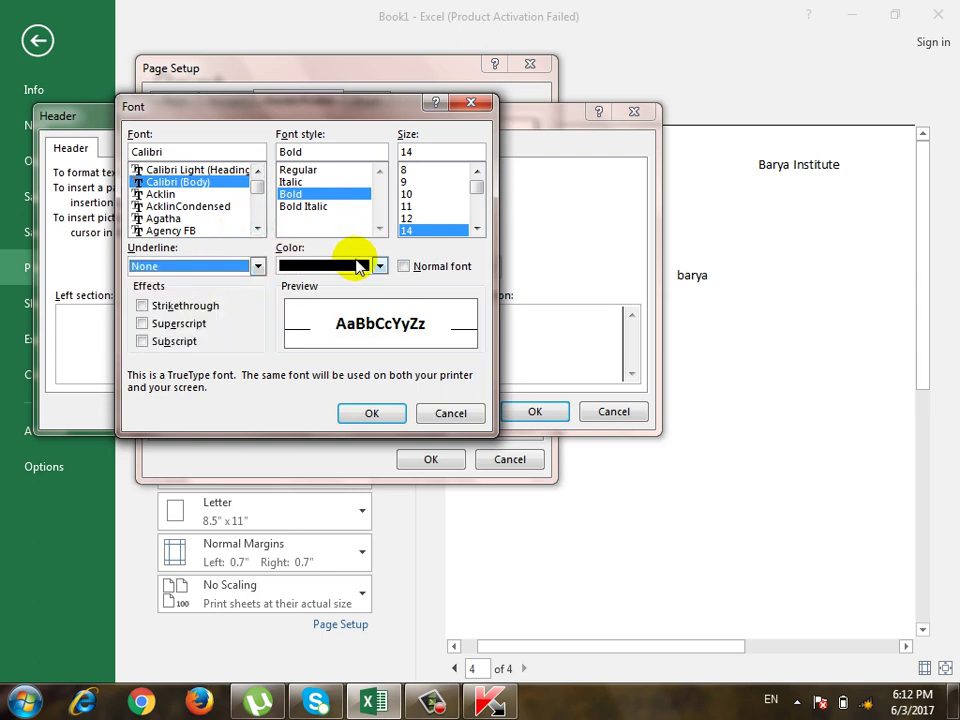
Colour the header text blue, test strikethrough, superscript and subscript, then confirm the font.
left_click(380, 266)
left_click(352, 330)
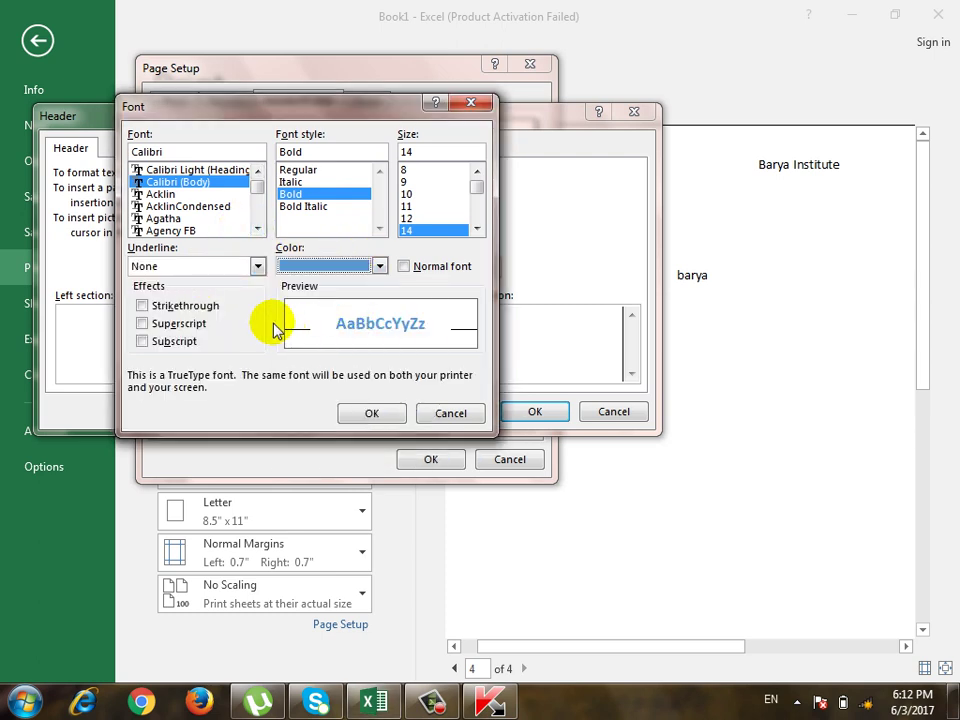
left_click(186, 308)
left_click(186, 306)
left_click(180, 323)
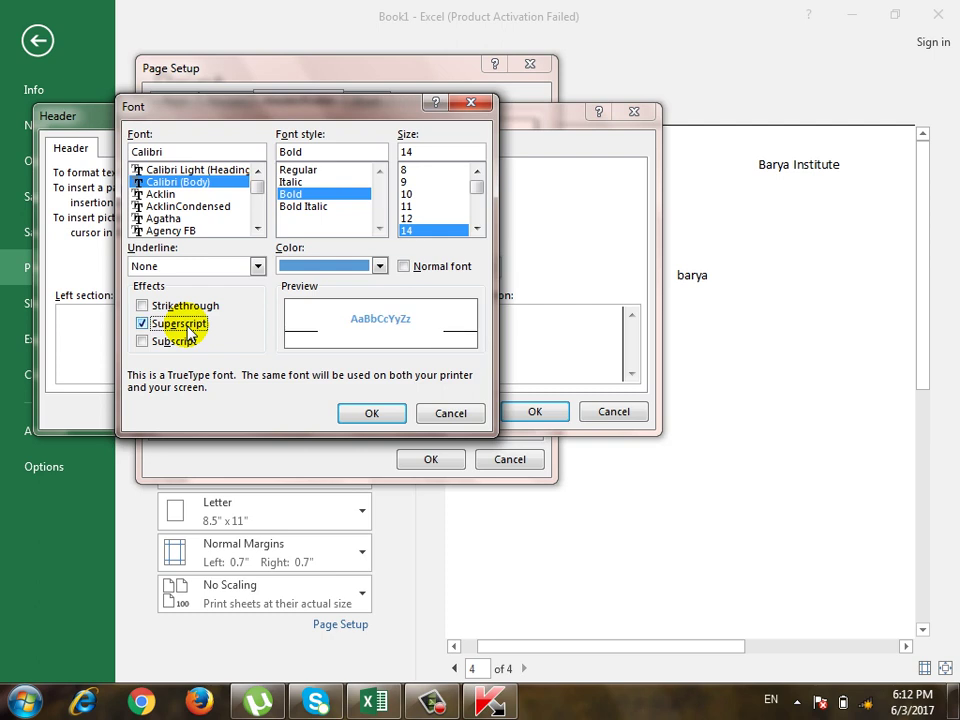
left_click(178, 341)
left_click(180, 342)
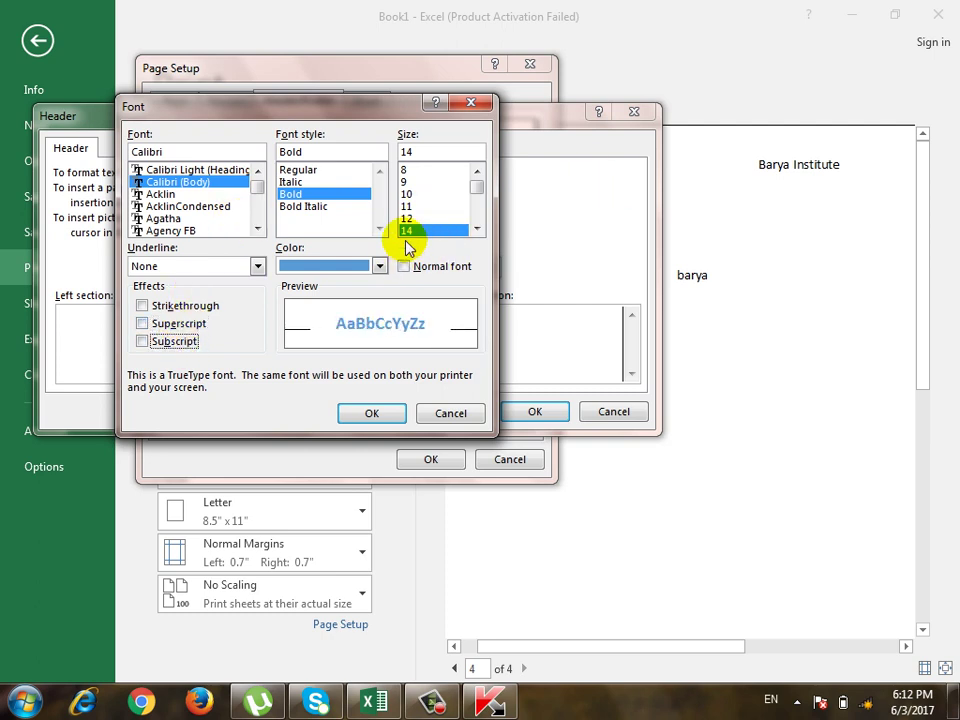
left_click(388, 413)
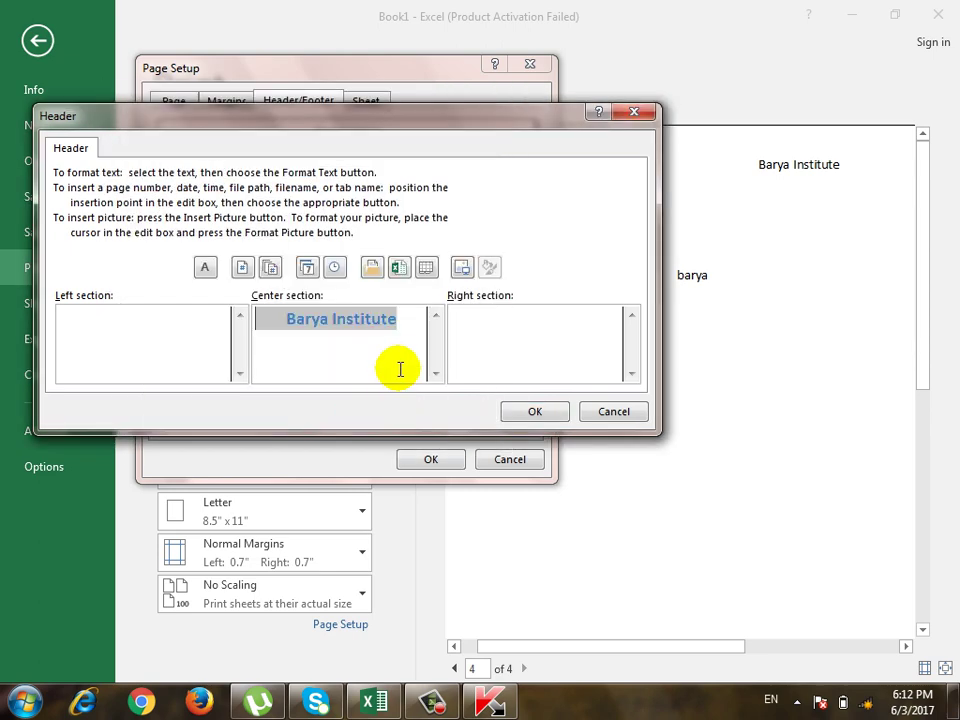
Check the empty left header section's font settings and confirm the custom header.
left_click(378, 354)
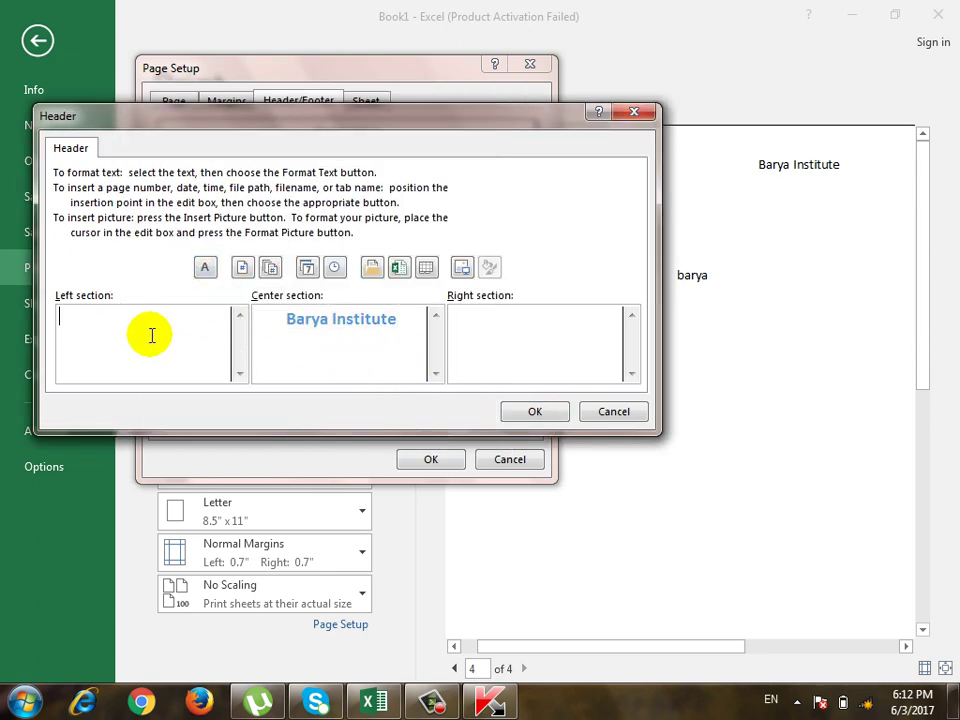
left_click(204, 267)
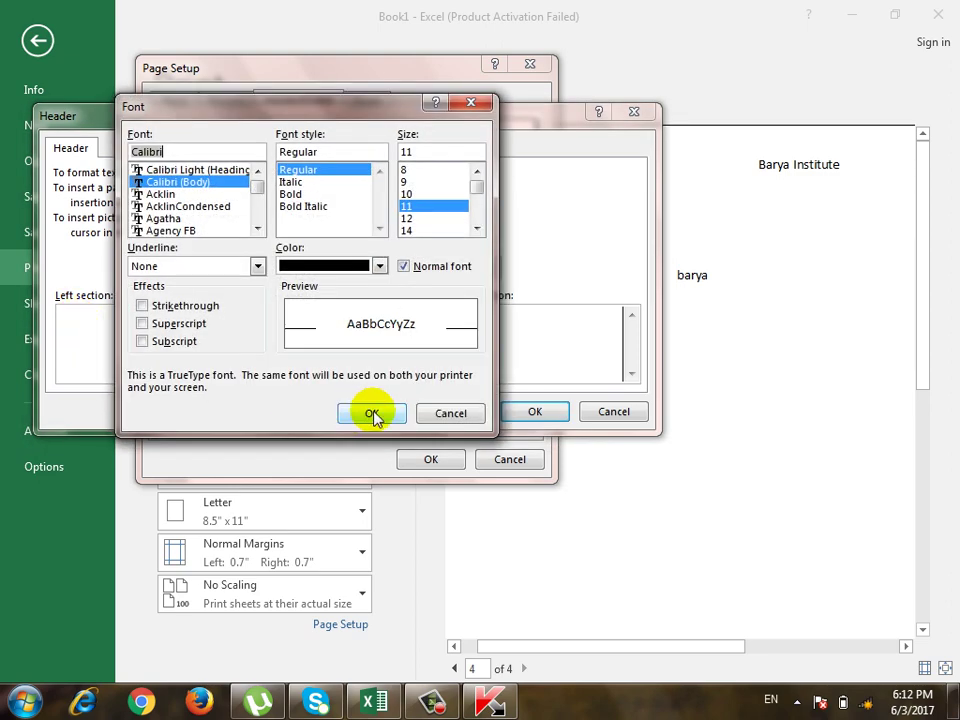
left_click(372, 413)
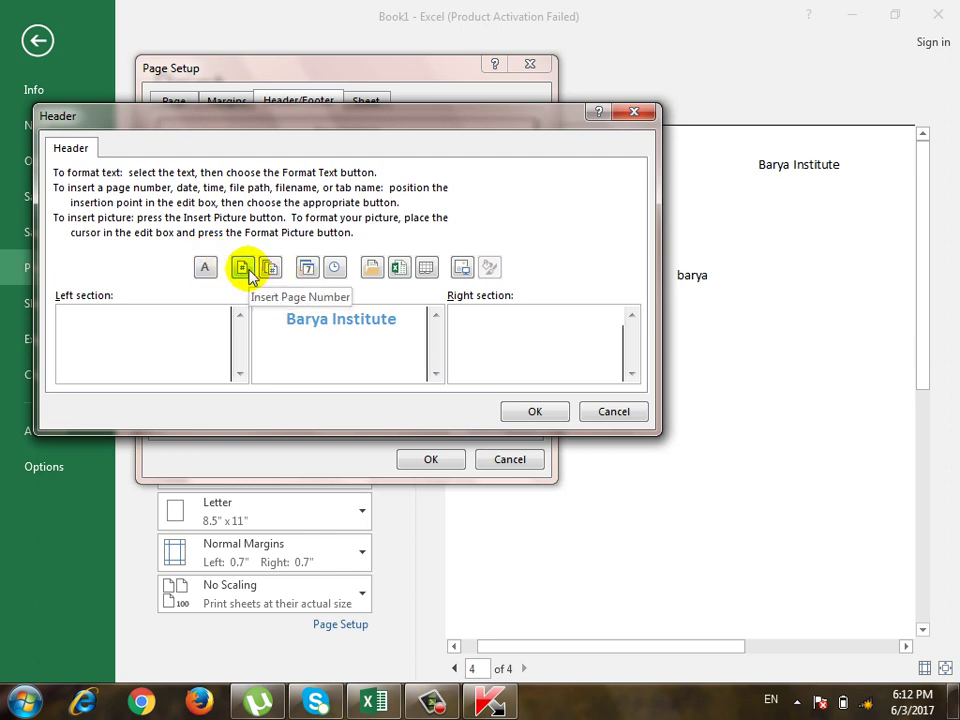
left_click(128, 332)
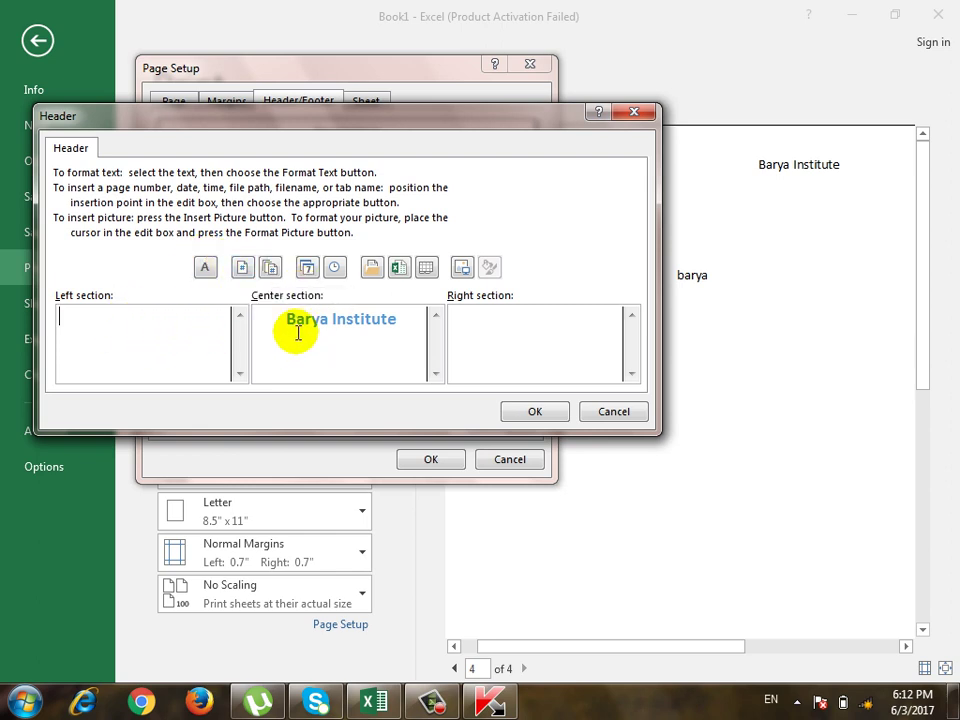
left_click(535, 411)
Apply the header, then insert the page number into the custom footer's left section.
left_click(432, 459)
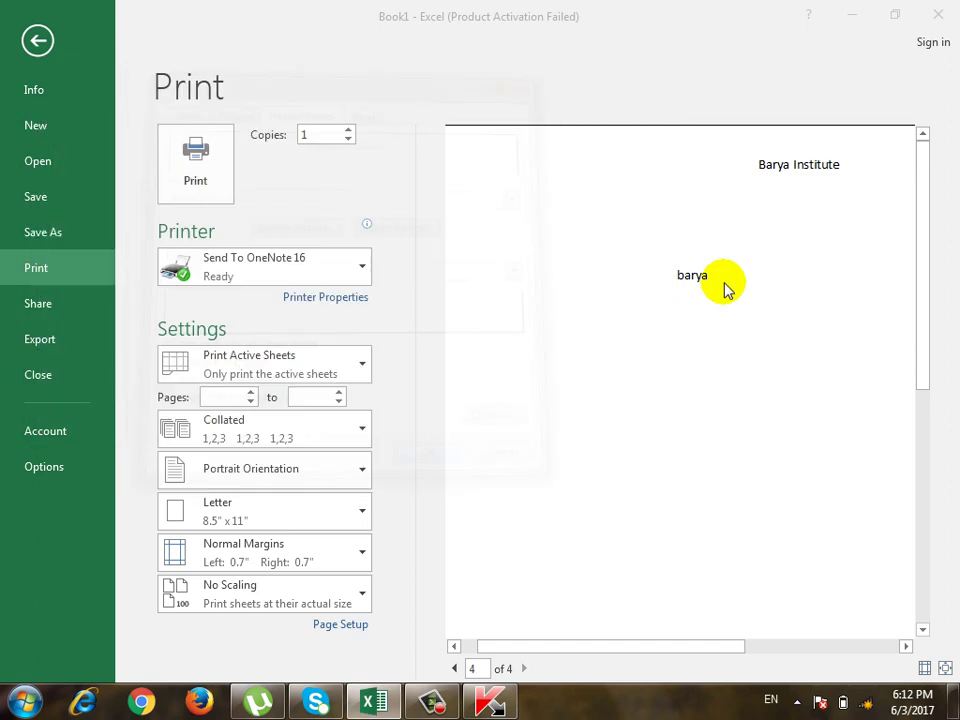
mouse_move(921, 264)
left_mouse_down()
mouse_move(900, 430)
mouse_move(904, 561)
left_mouse_up()
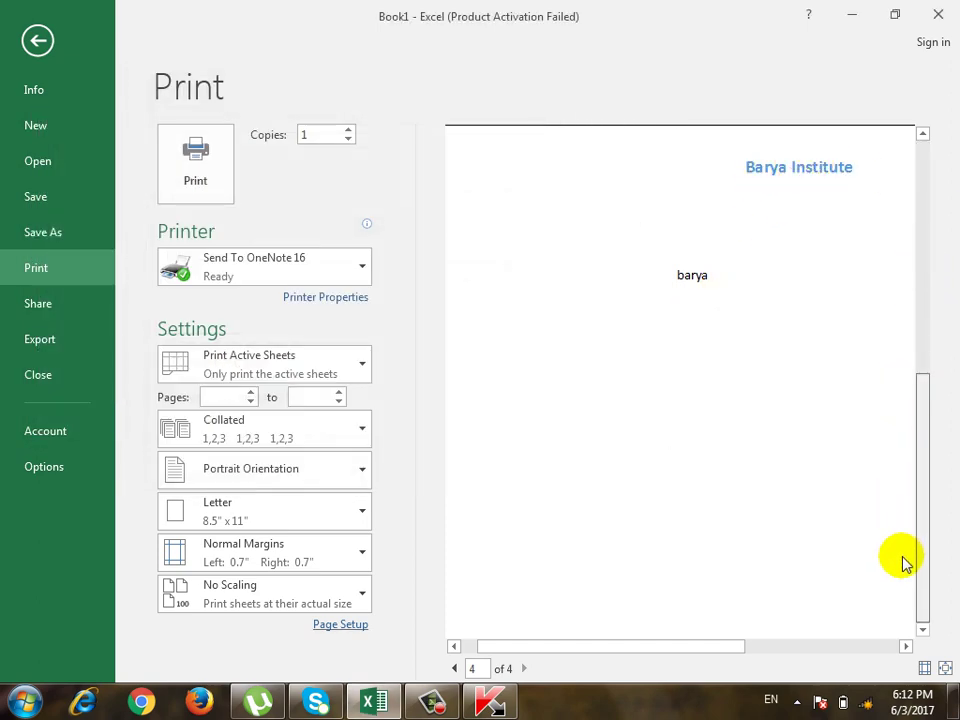
left_click(340, 625)
left_click(310, 101)
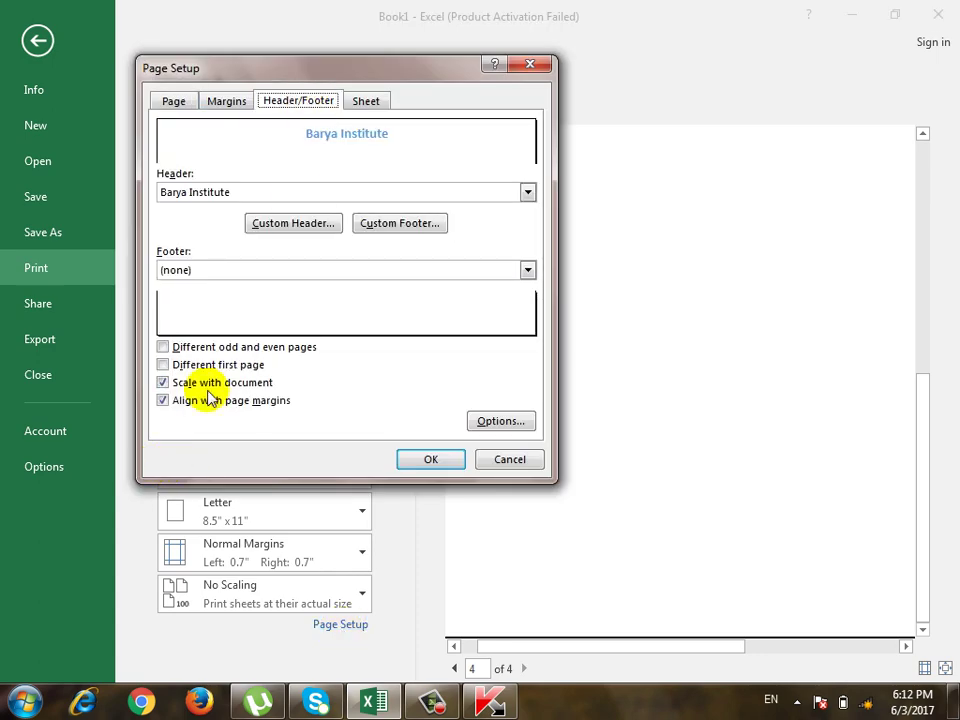
left_click(400, 223)
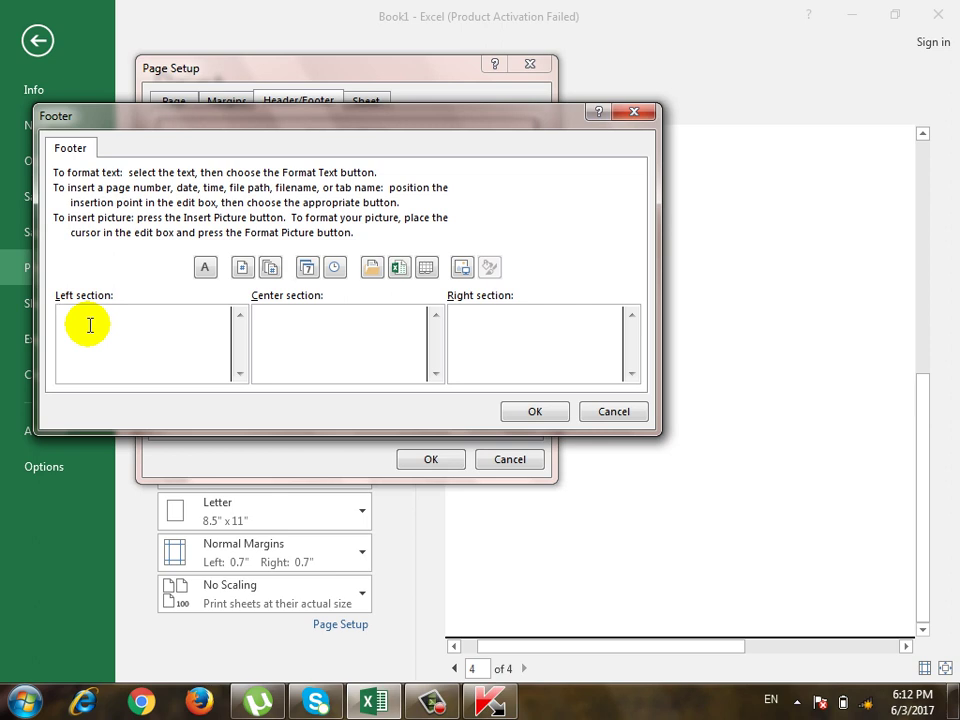
left_click(241, 267)
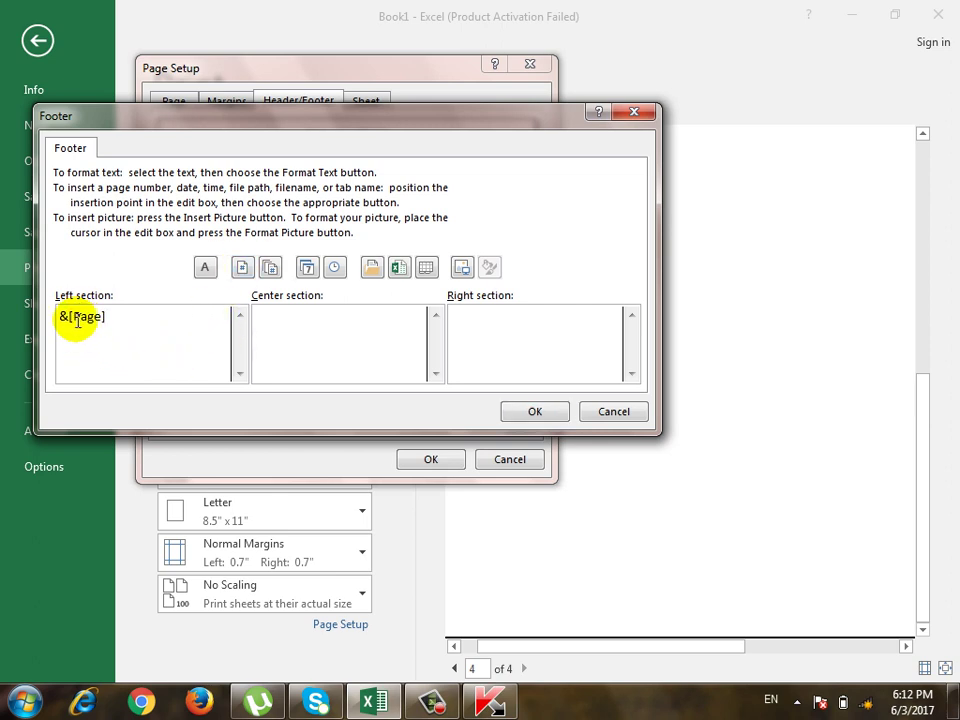
left_click(535, 411)
left_click(430, 459)
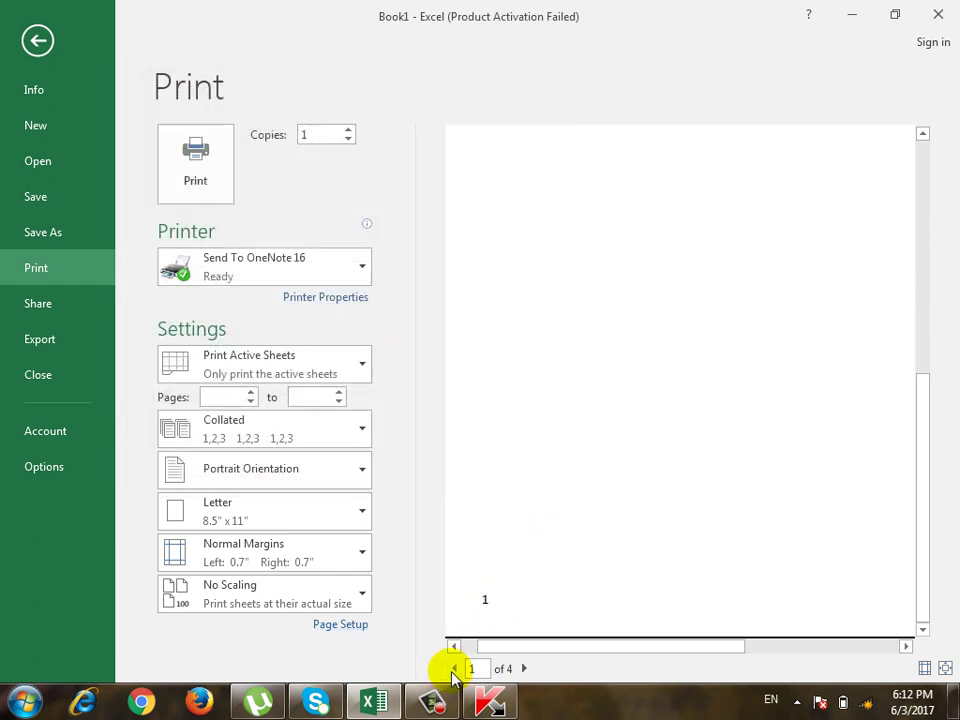
Change the footer to '&[Page] of &[Pages]' so it reads like '1 of 4'.
left_click(360, 623)
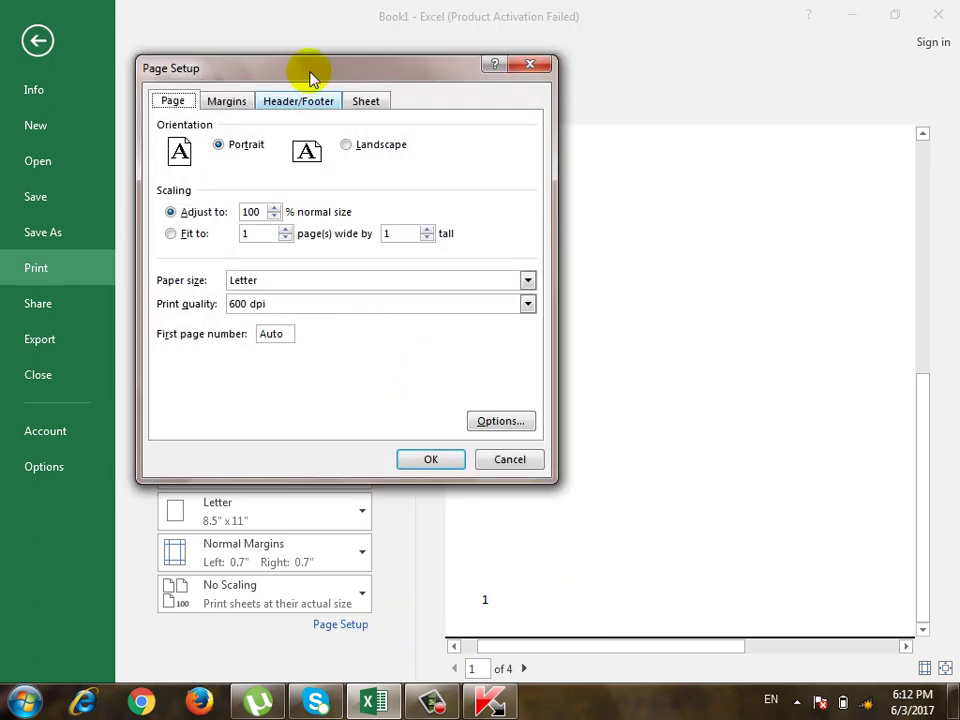
left_click(302, 102)
left_click(432, 225)
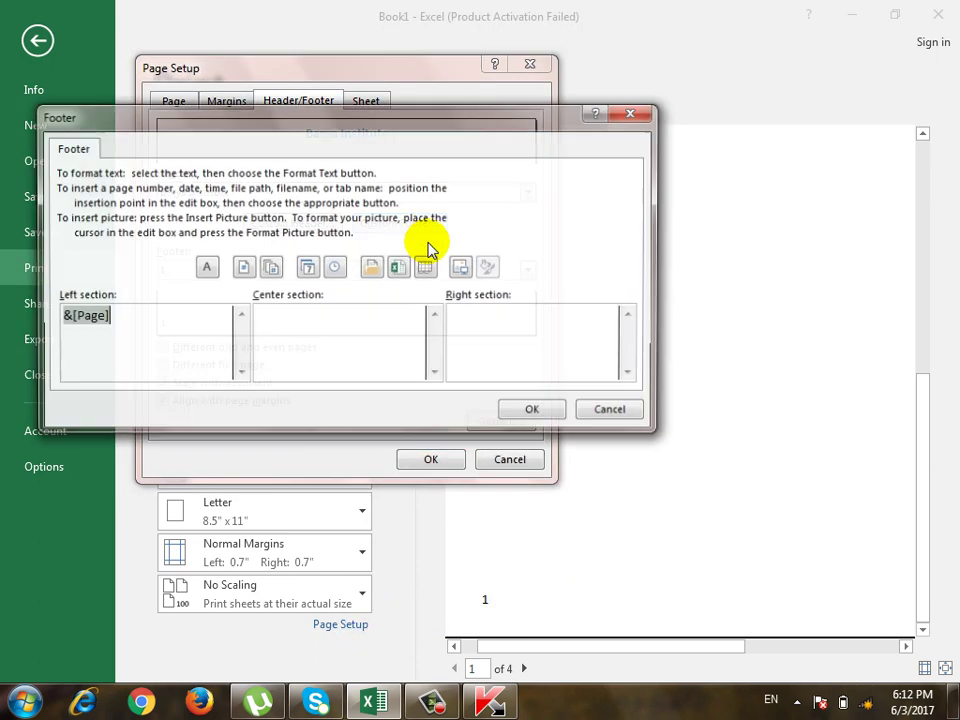
left_click(155, 332)
type("of")
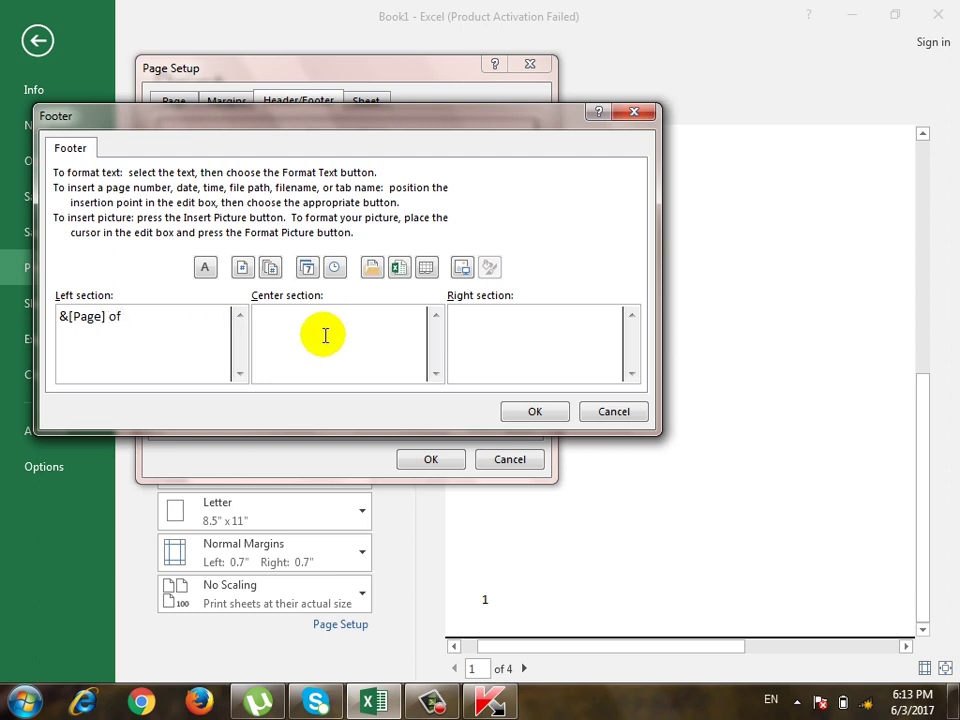
left_click(270, 267)
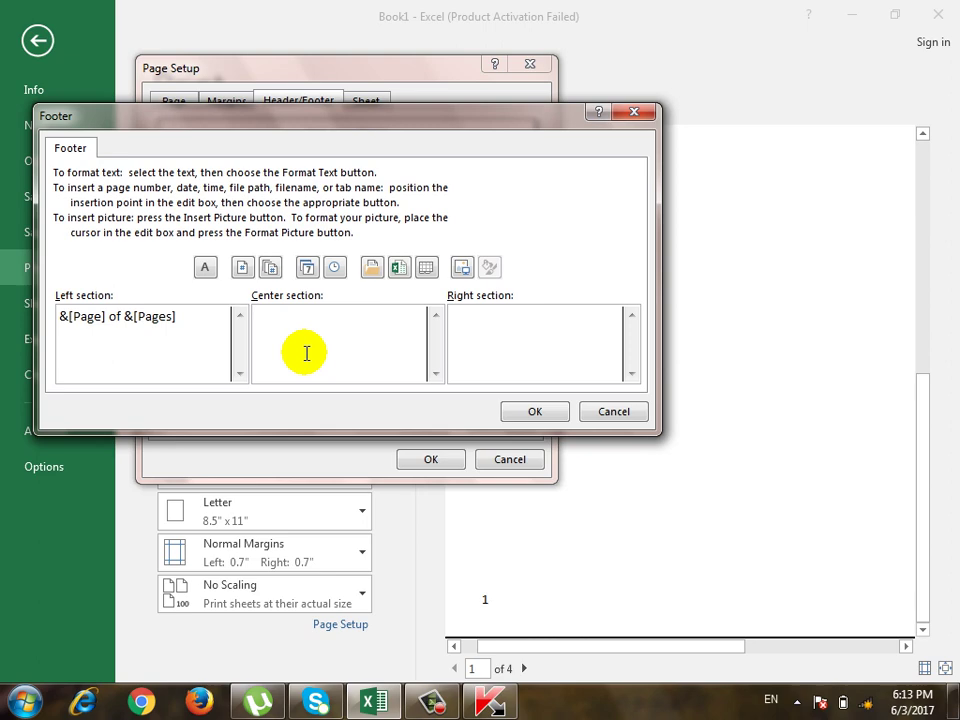
left_click(510, 411)
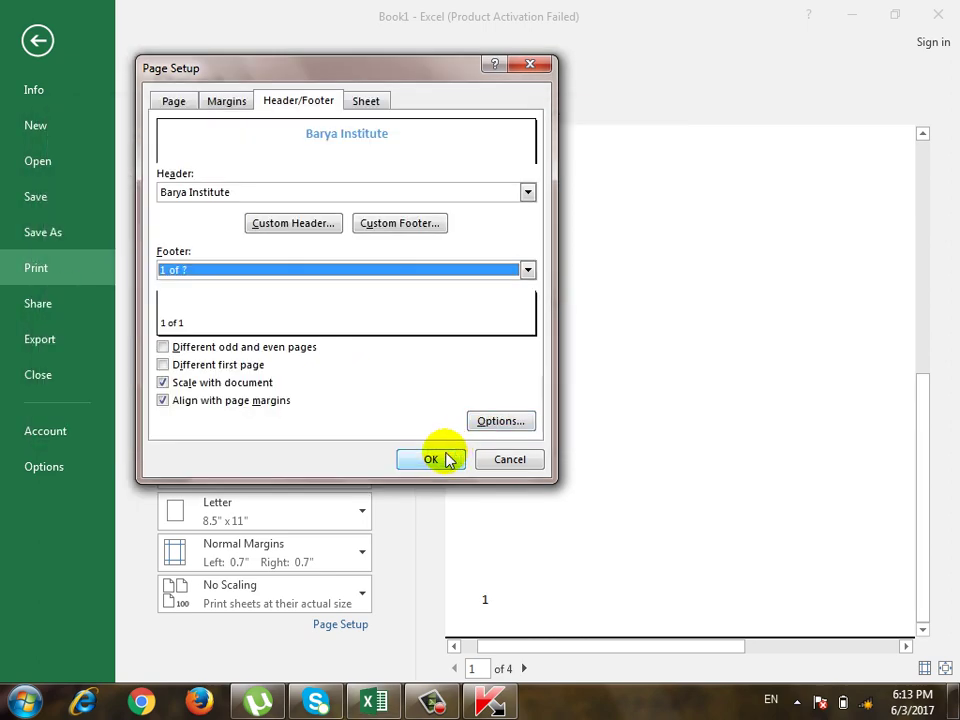
left_click(432, 459)
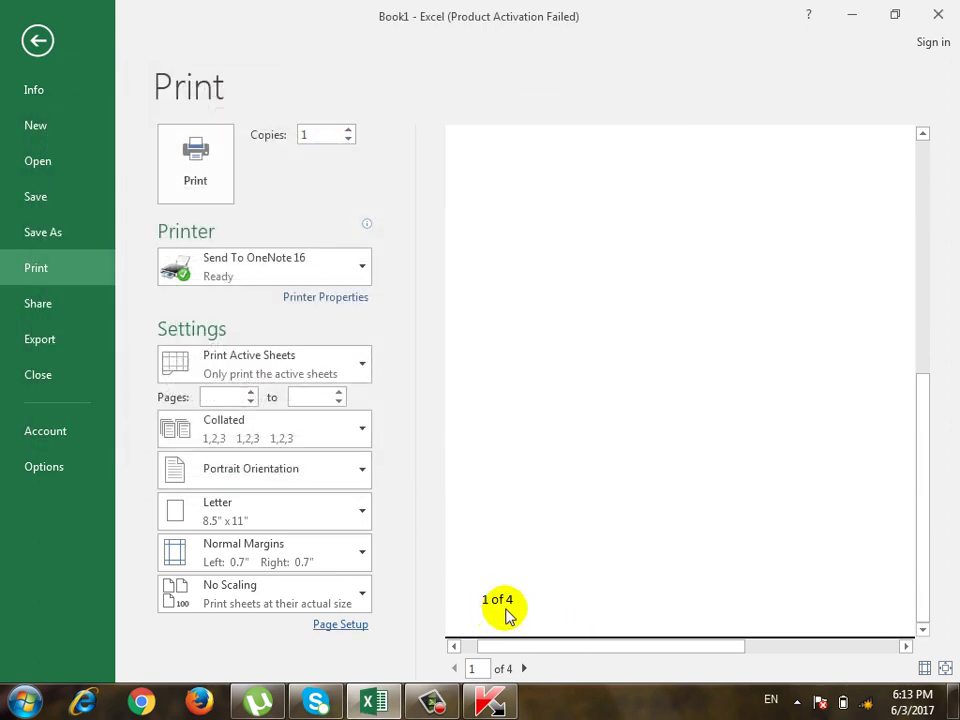
From page 2, add the current date and time to the footer's centre section.
left_click(523, 669)
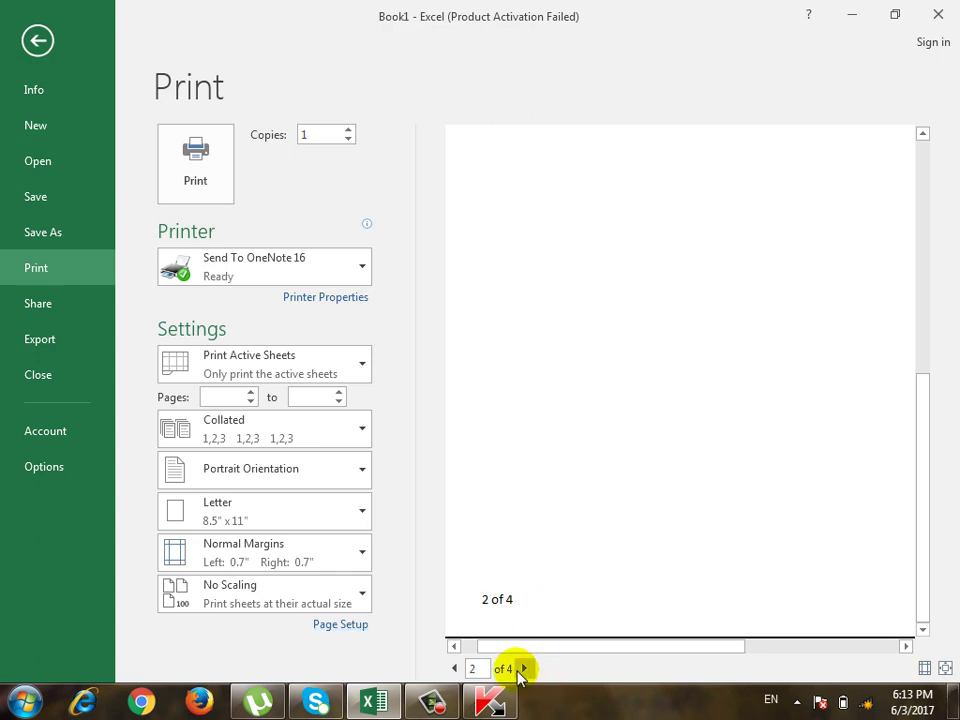
left_click(341, 624)
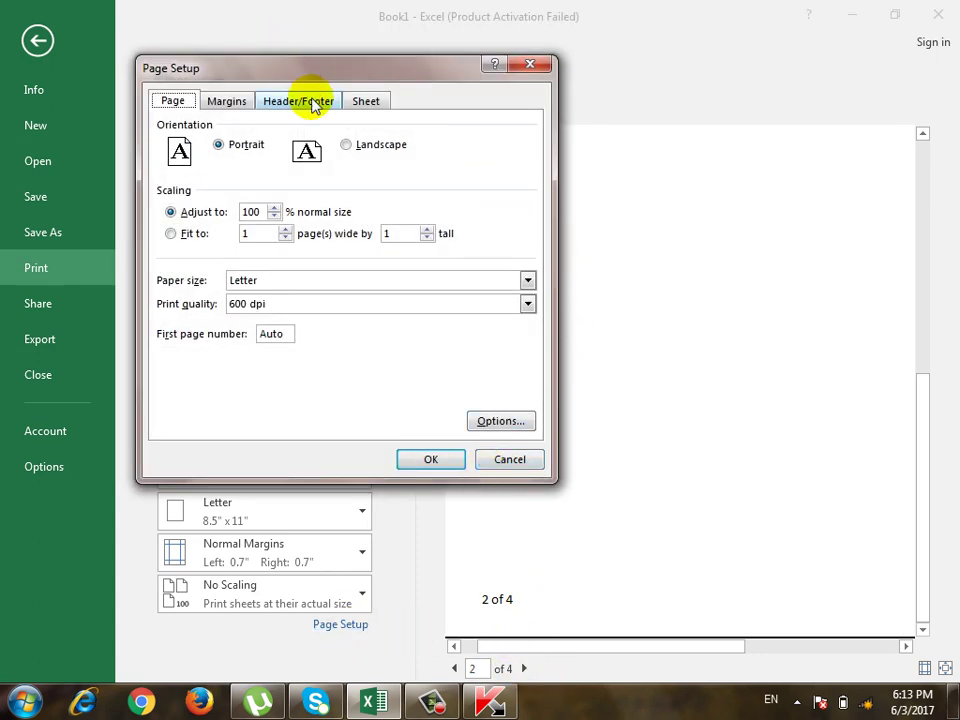
left_click(300, 100)
left_click(400, 223)
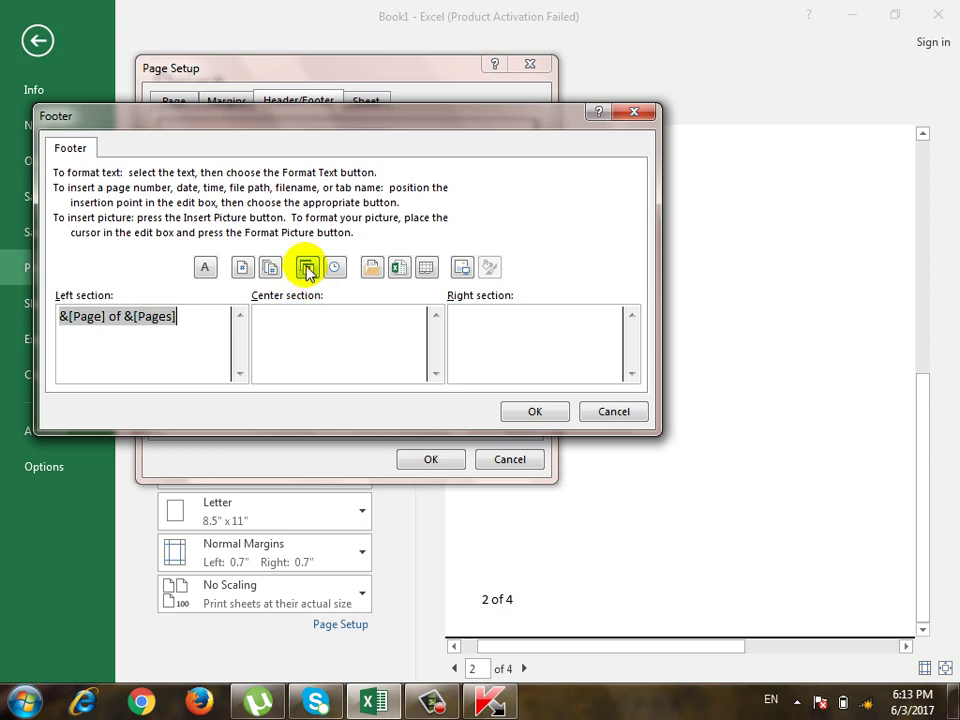
left_click(312, 346)
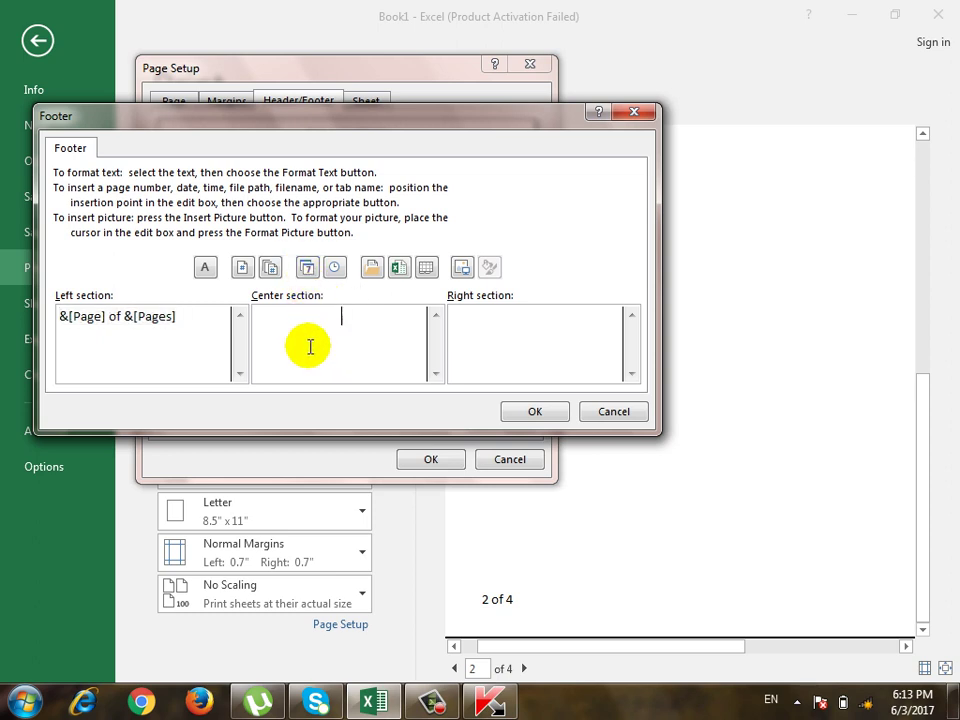
left_click(307, 268)
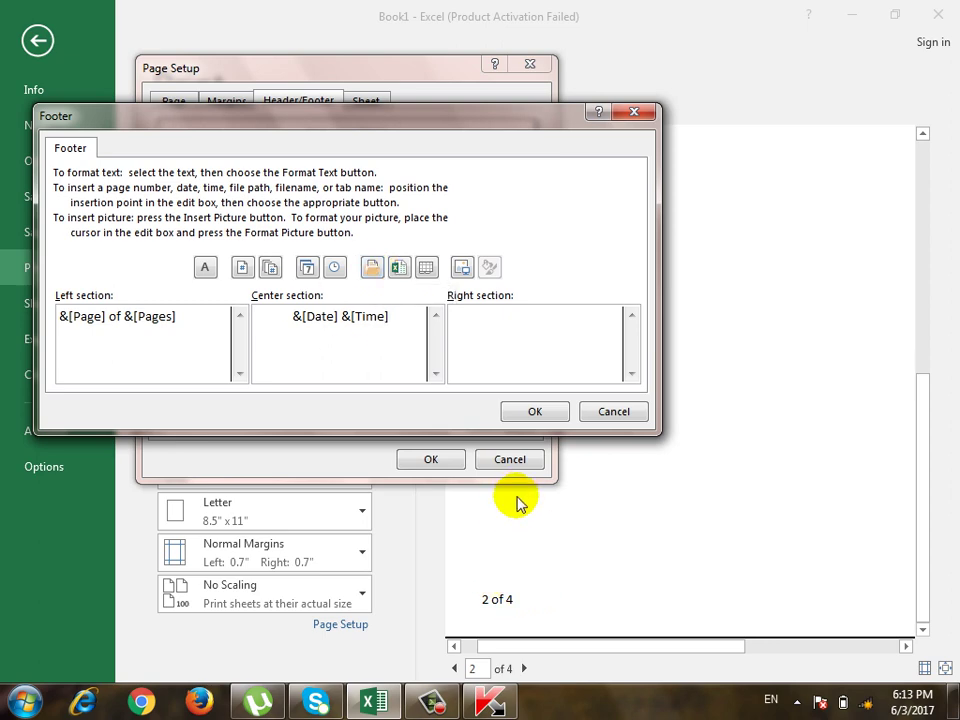
left_click(535, 412)
left_click(448, 454)
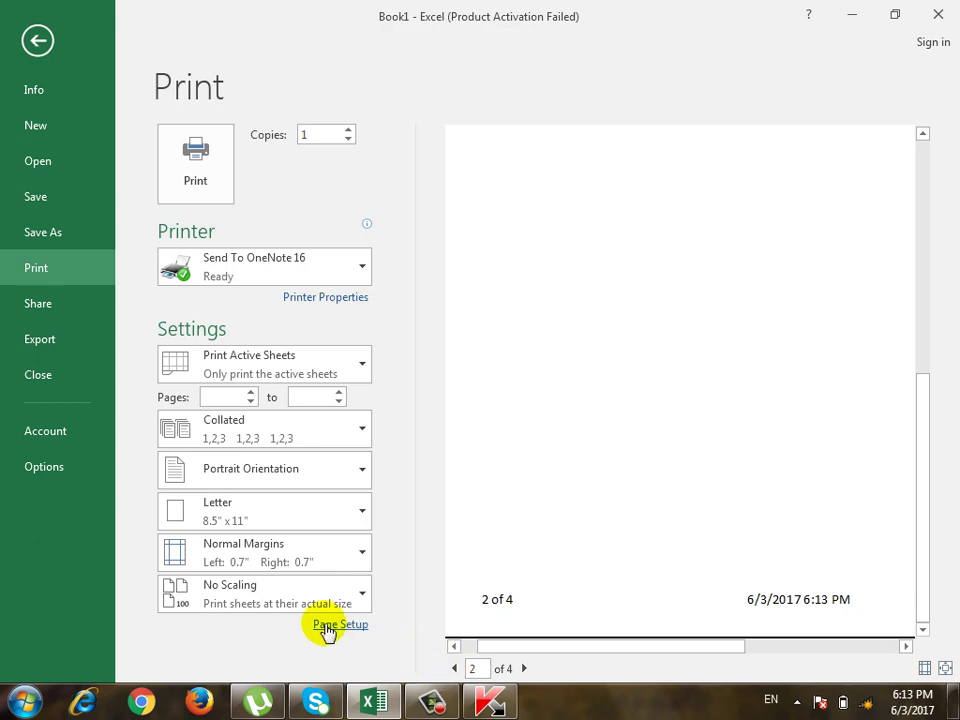
left_click(338, 624)
Insert the file path and file name into the right footer section, then return to preview.
left_click(298, 101)
left_click(409, 226)
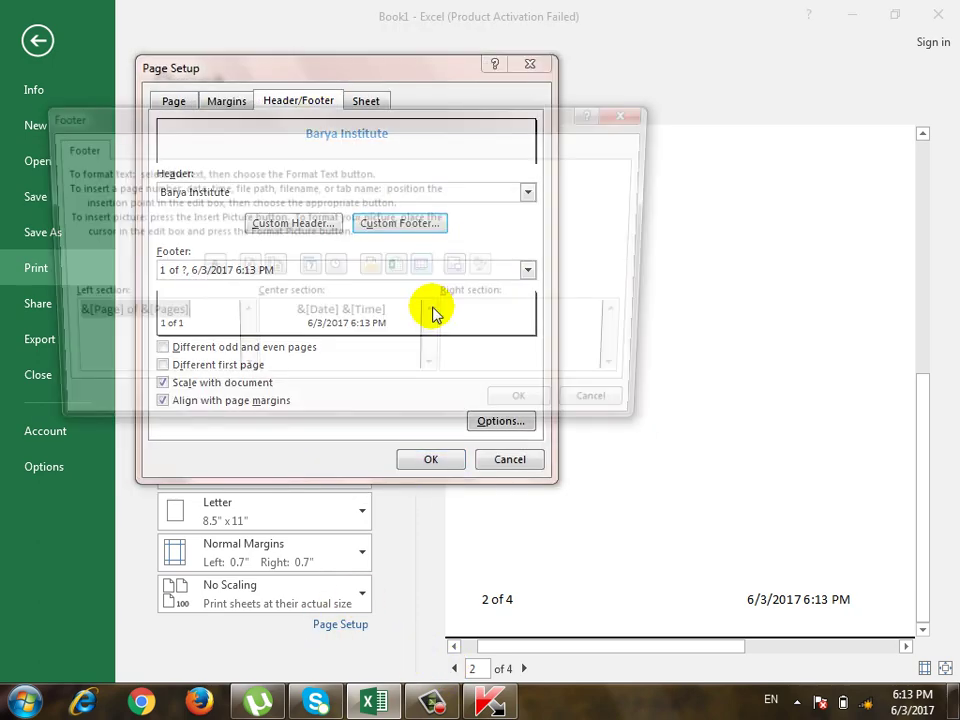
left_click(516, 319)
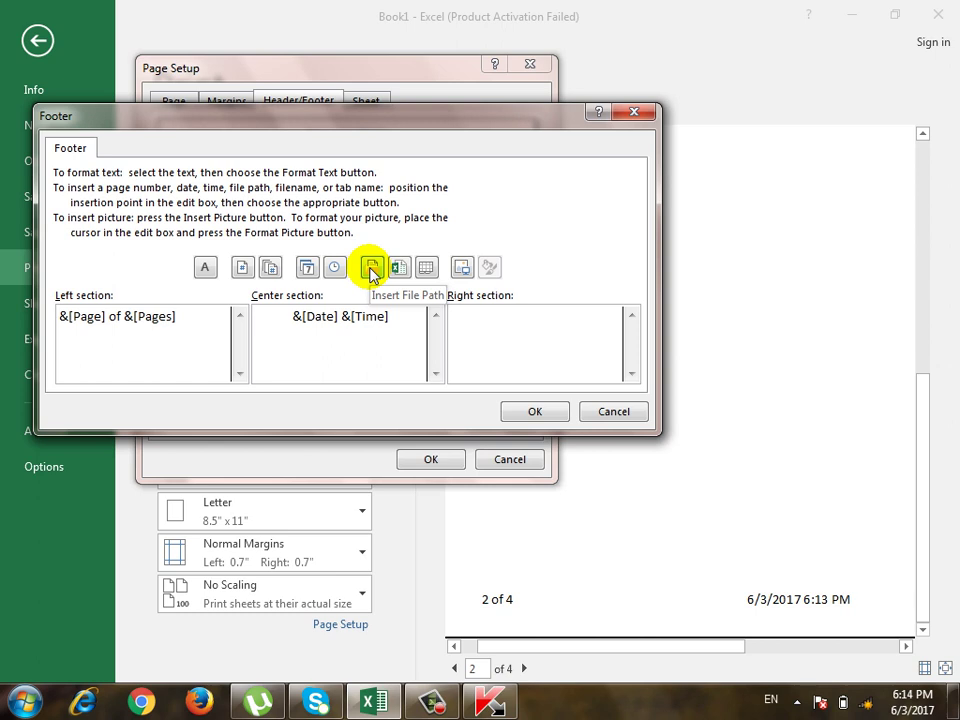
left_click(521, 358)
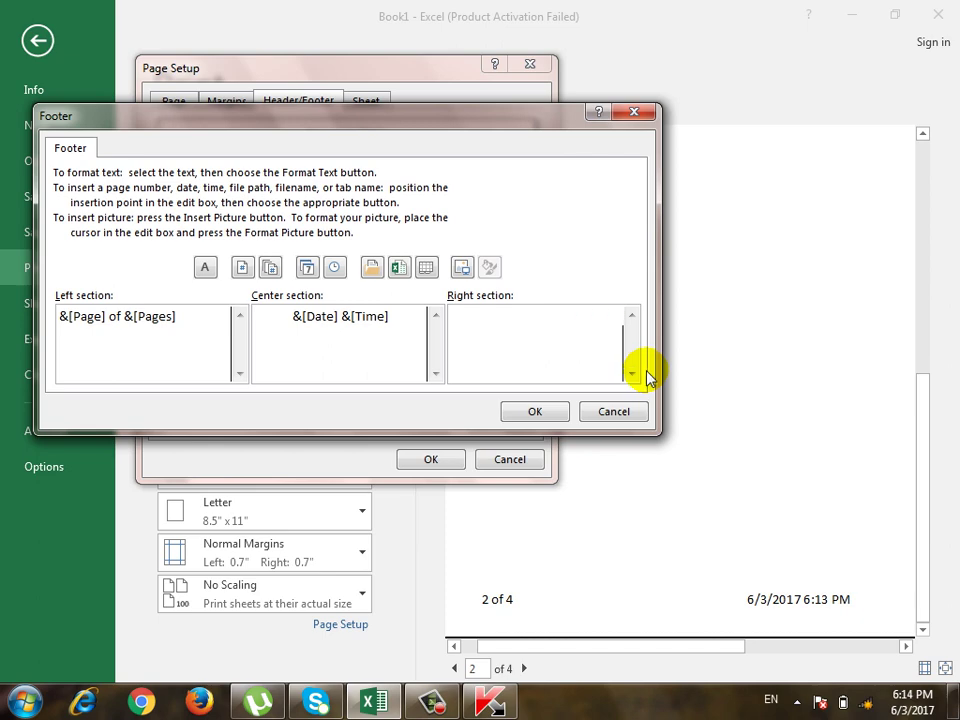
left_click(372, 267)
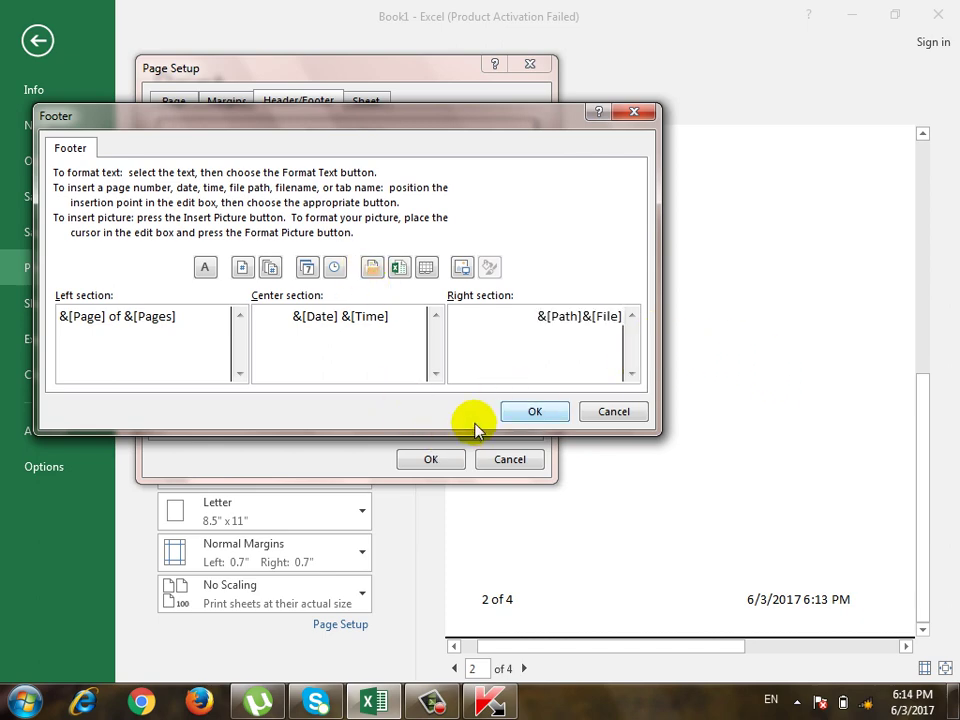
left_click(514, 421)
left_click(458, 457)
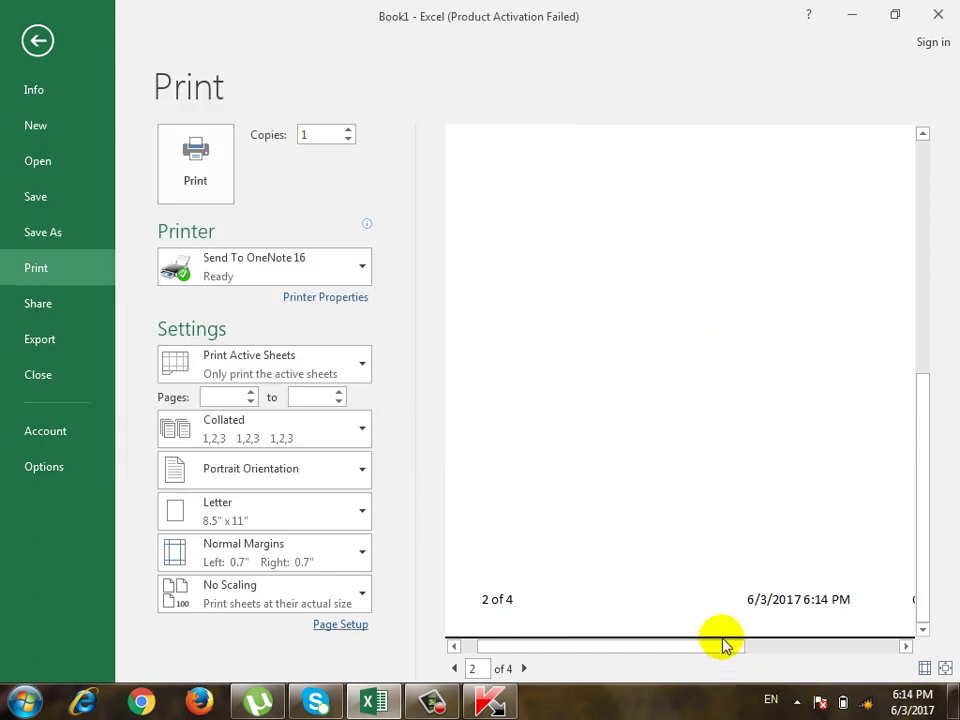
Reopen the Custom Footer editor from Page Setup's Header/Footer settings.
left_click(791, 648)
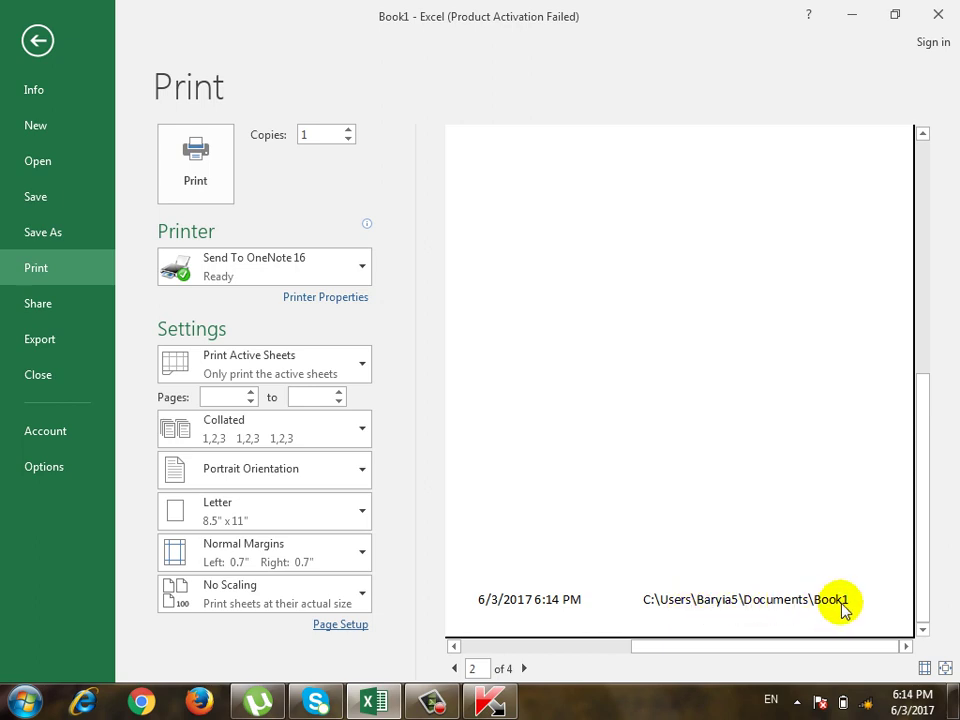
left_click(330, 626)
left_click(300, 100)
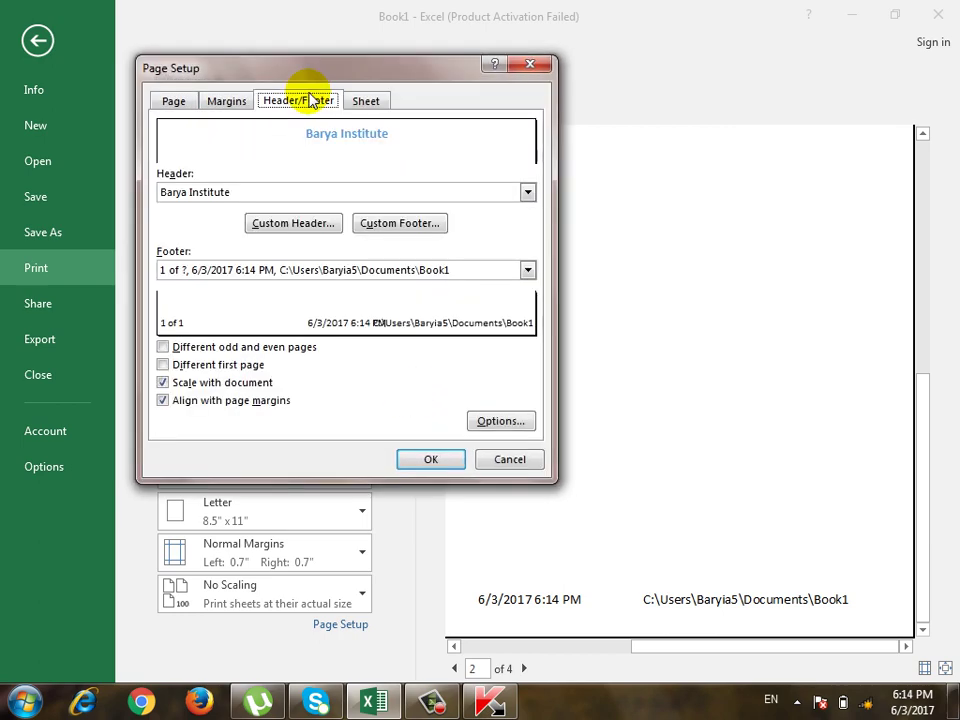
left_click(405, 223)
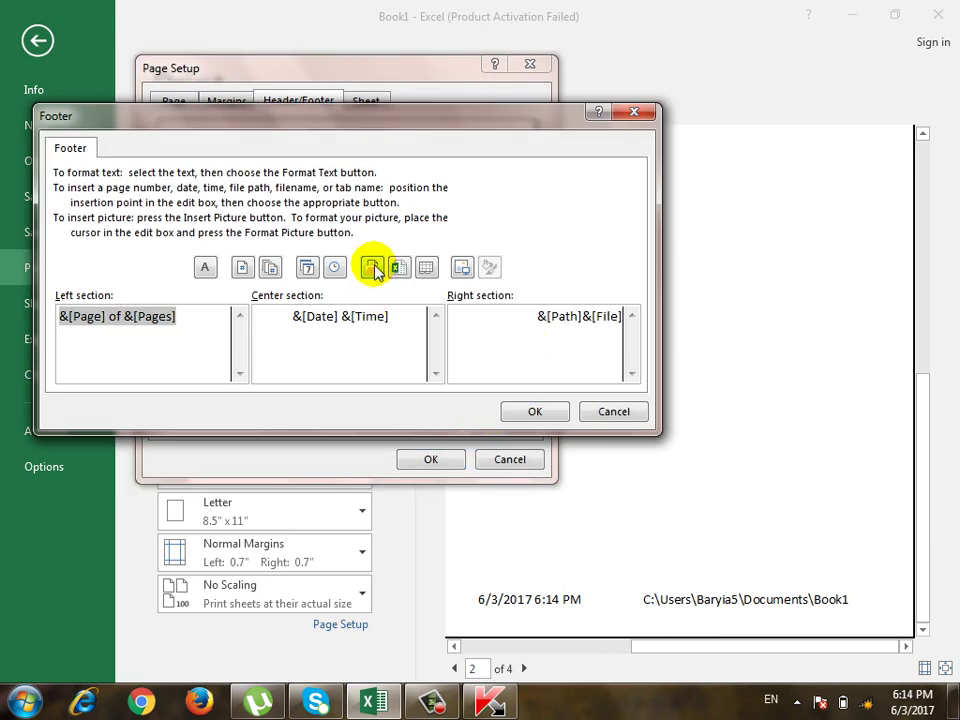
Delete &[Path]&[File], insert &[File], then delete &[File] to leave the right section empty.
left_click_drag(504, 311, 677, 319)
key("Delete")
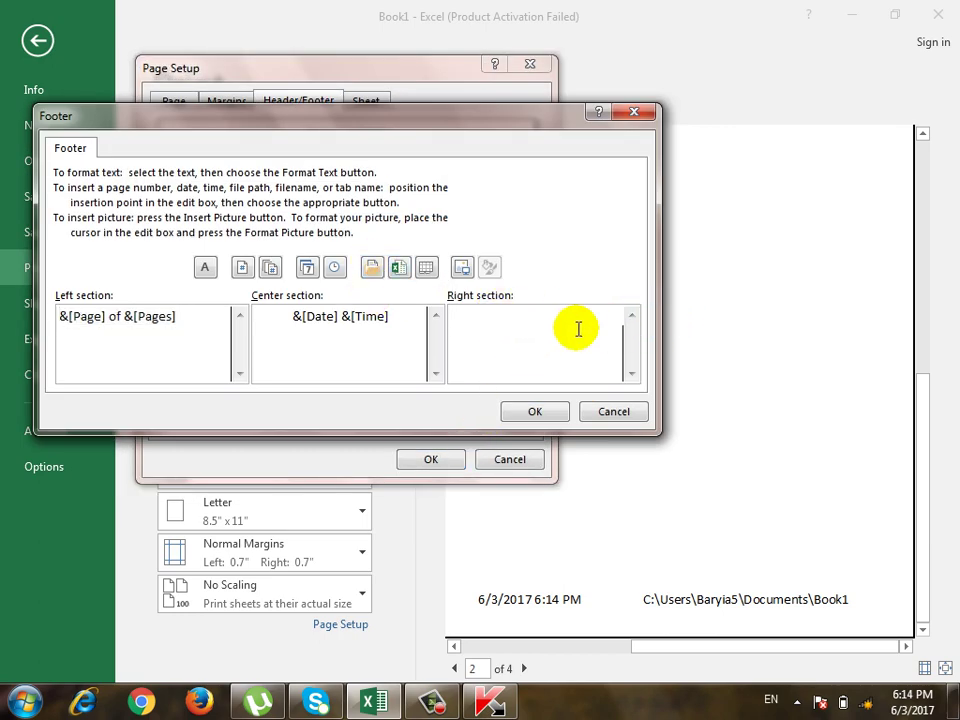
left_click(399, 268)
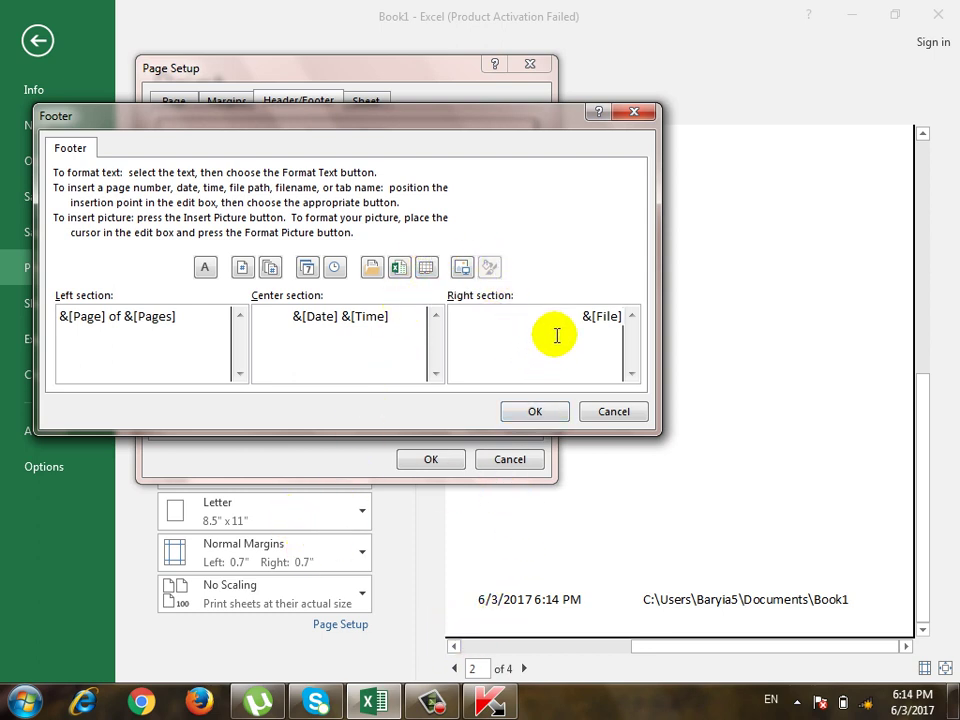
left_click_drag(525, 336, 598, 298)
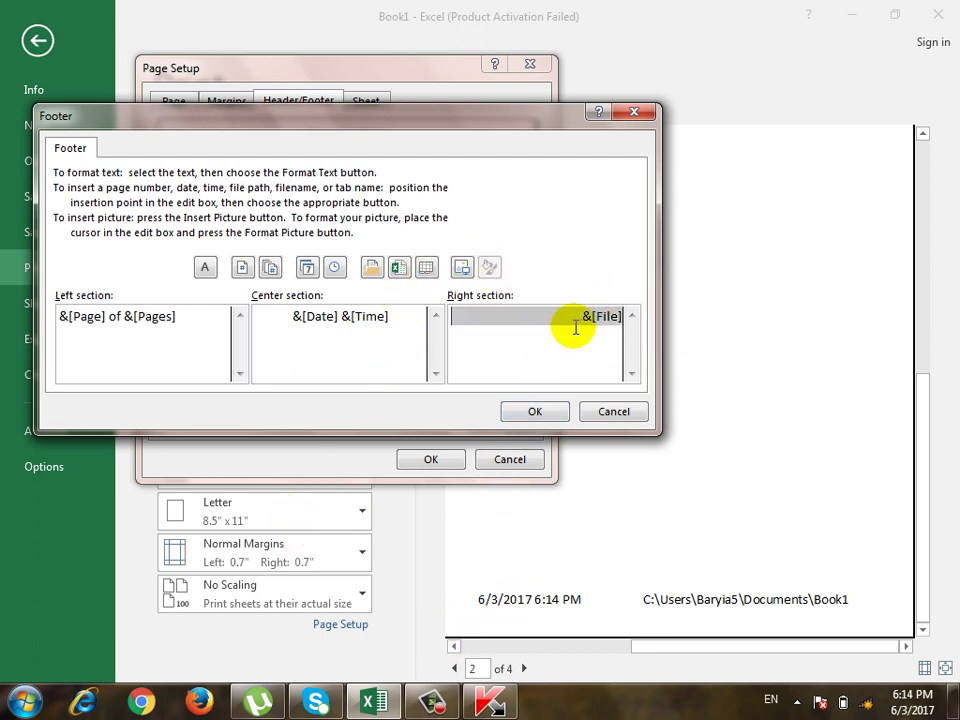
key("Delete")
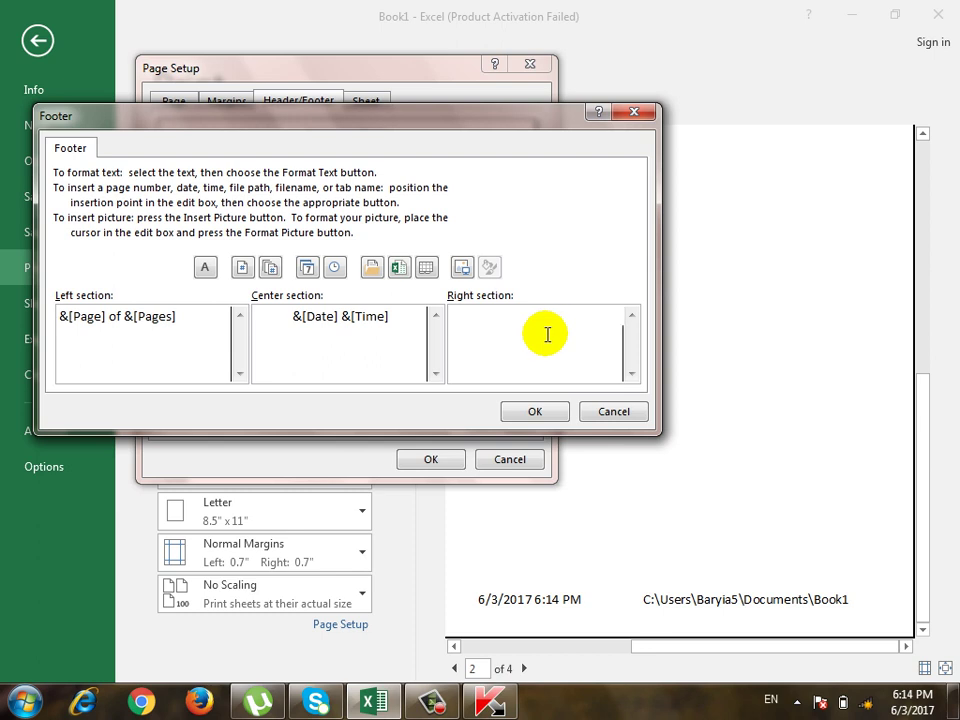
Insert the pentagon image from Sample Pictures into the right footer section and apply it.
left_click(461, 268)
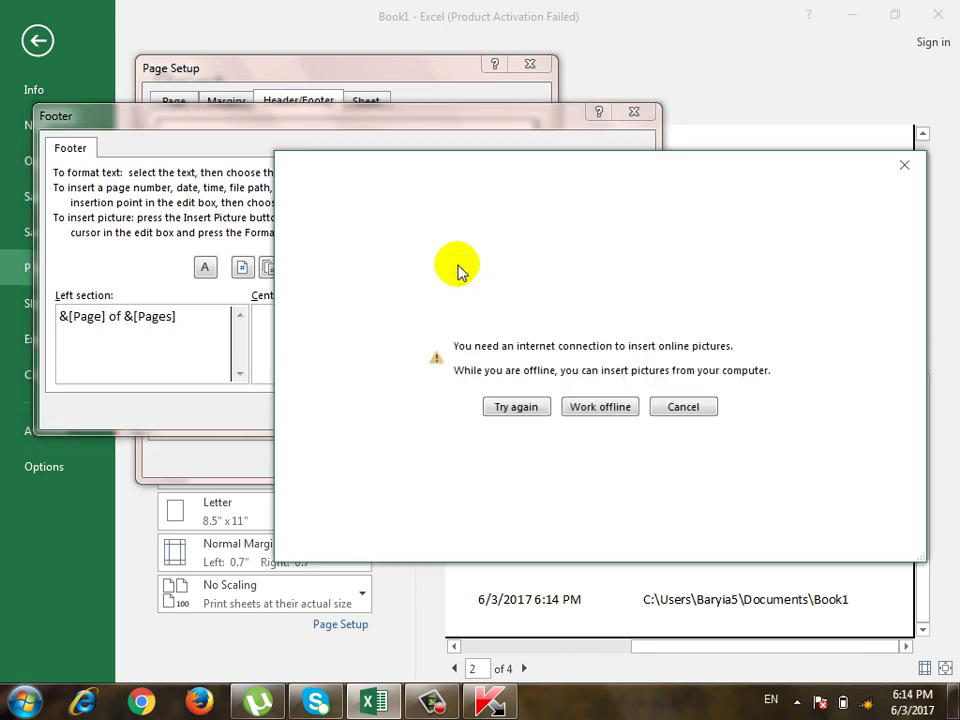
left_click(612, 410)
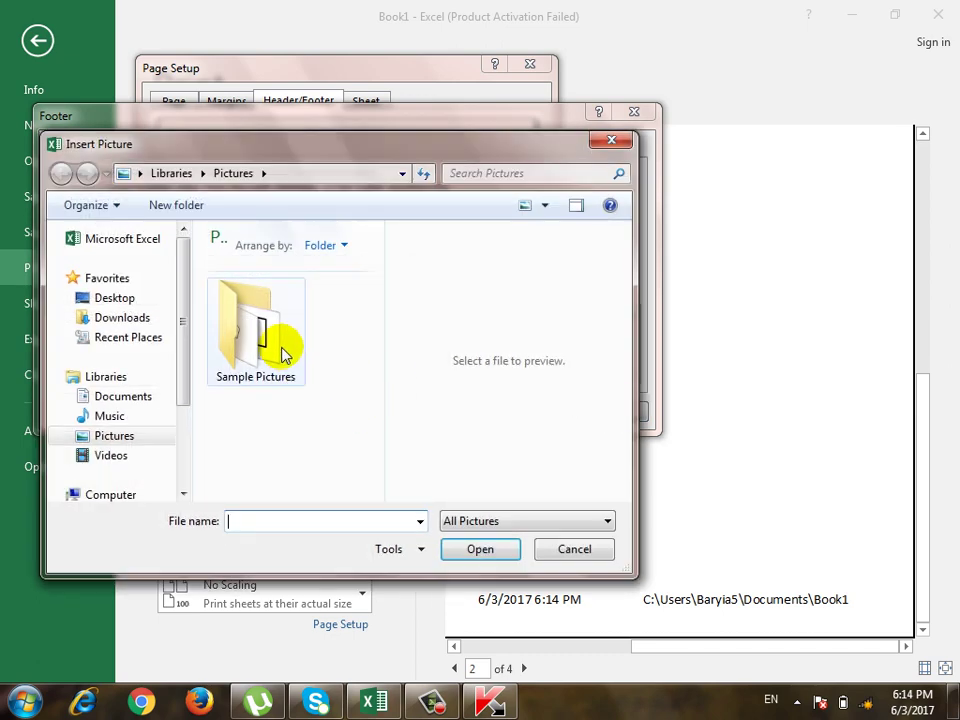
double_click(283, 336)
double_click(290, 410)
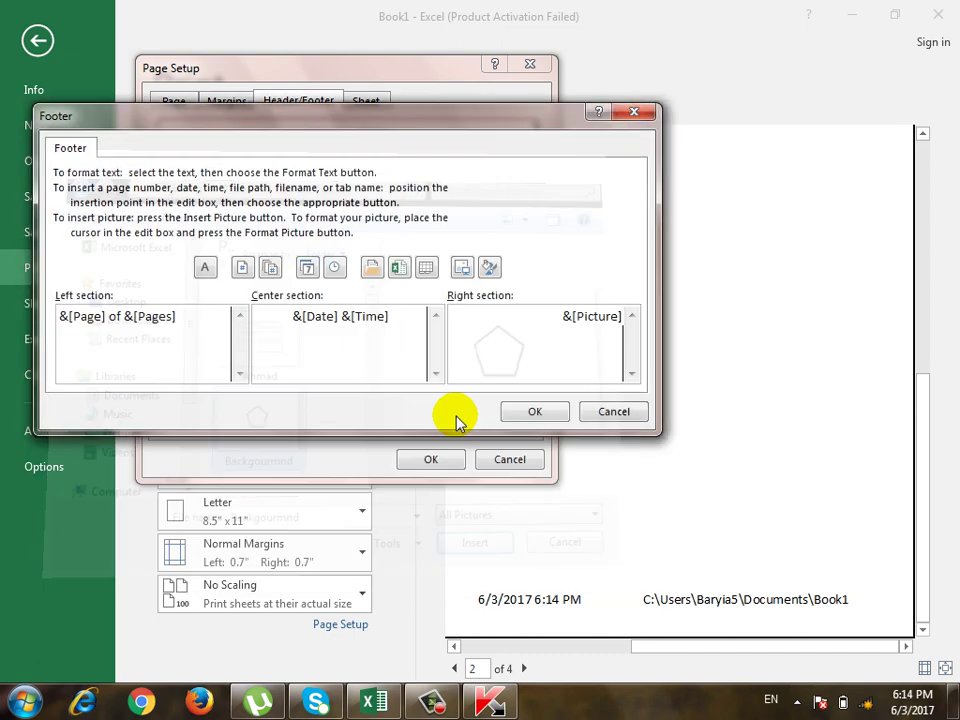
left_click(535, 412)
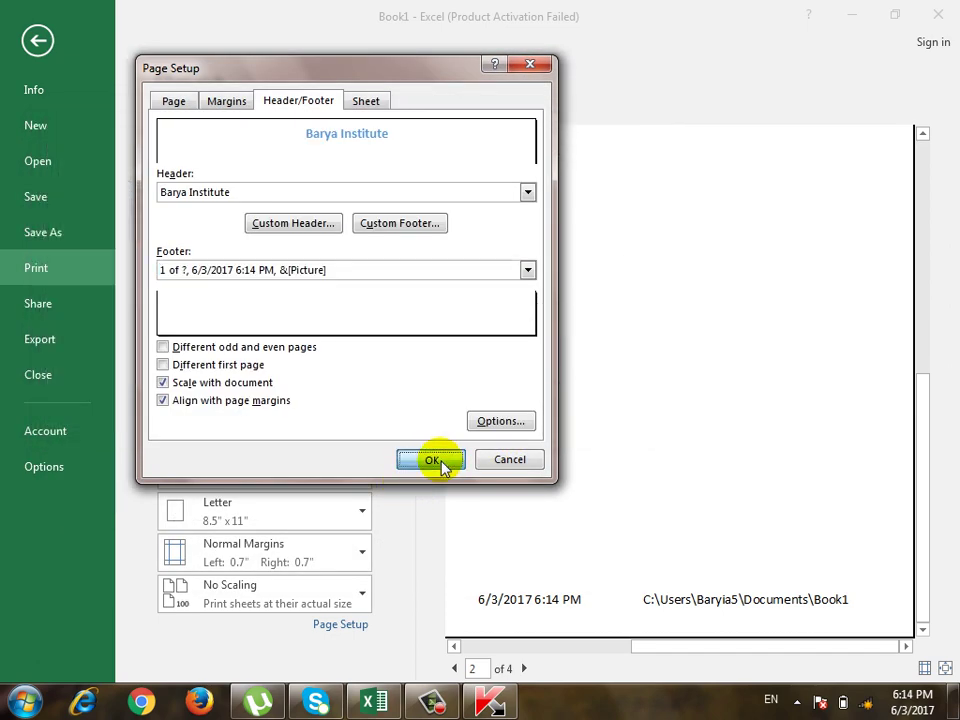
left_click(437, 457)
left_click_drag(658, 643, 540, 643)
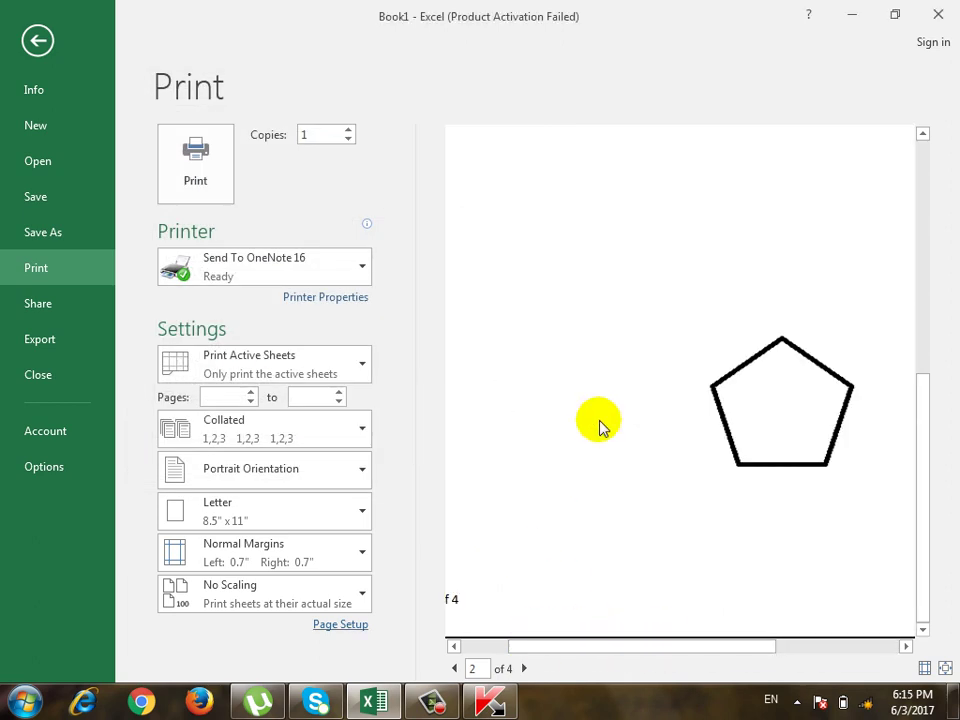
Scale the footer pentagon picture to 33% (1.42" by 1.88") and apply it to preview.
left_click(944, 667)
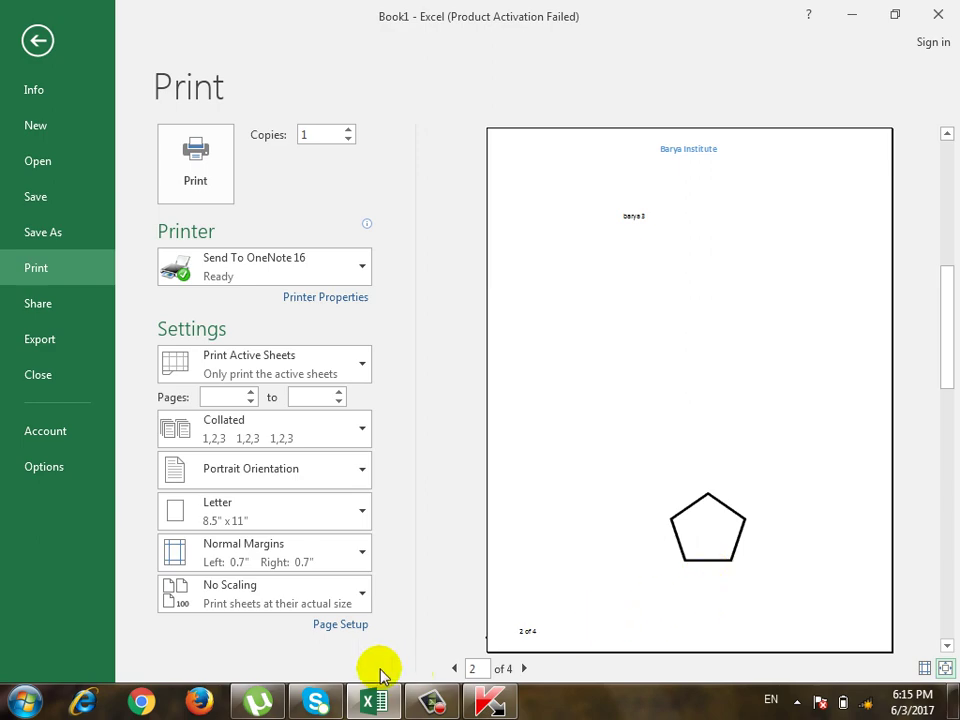
left_click(337, 626)
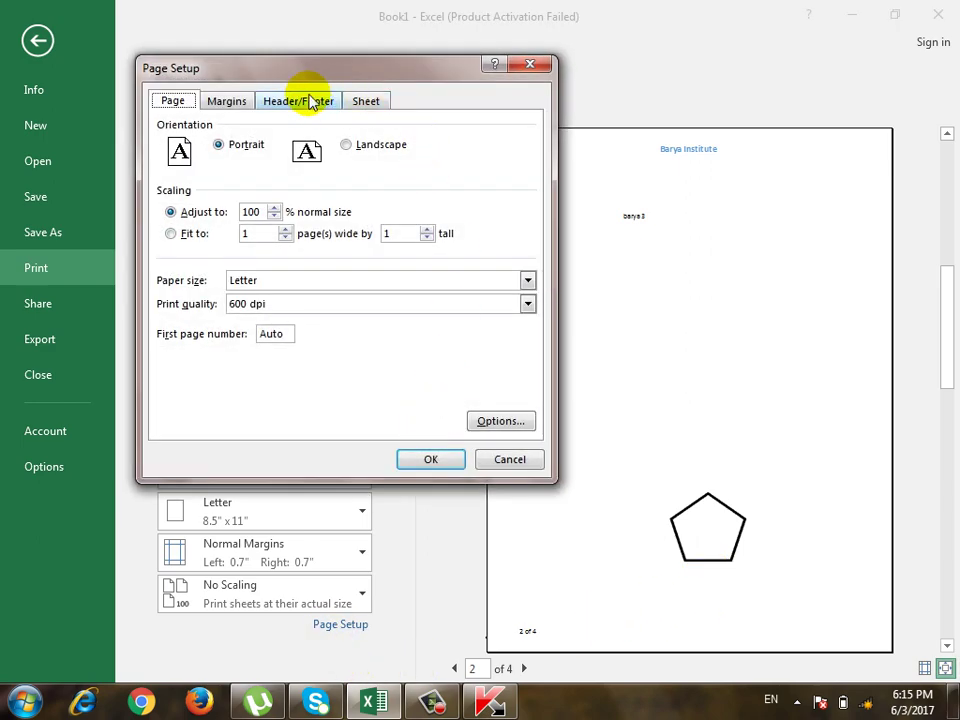
left_click(311, 99)
left_click(413, 226)
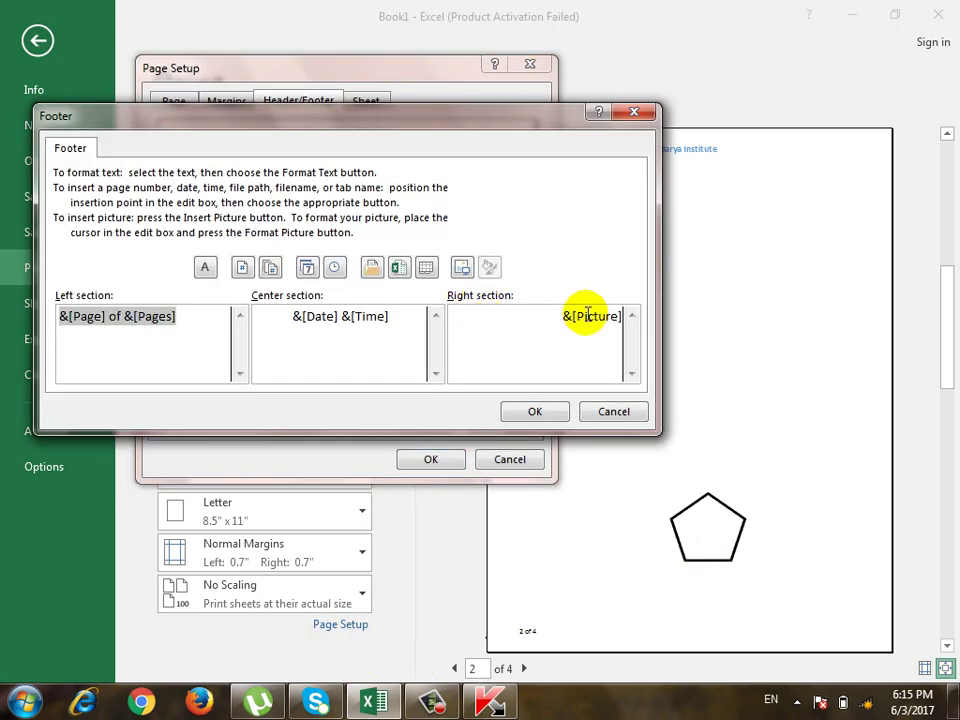
left_click(557, 344)
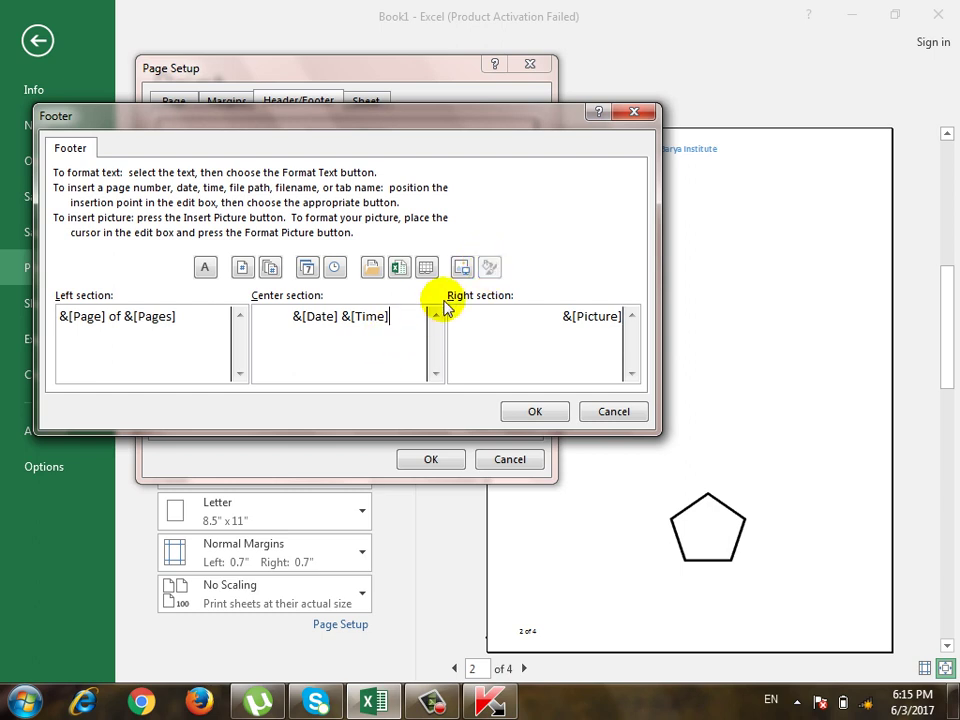
left_click(343, 354)
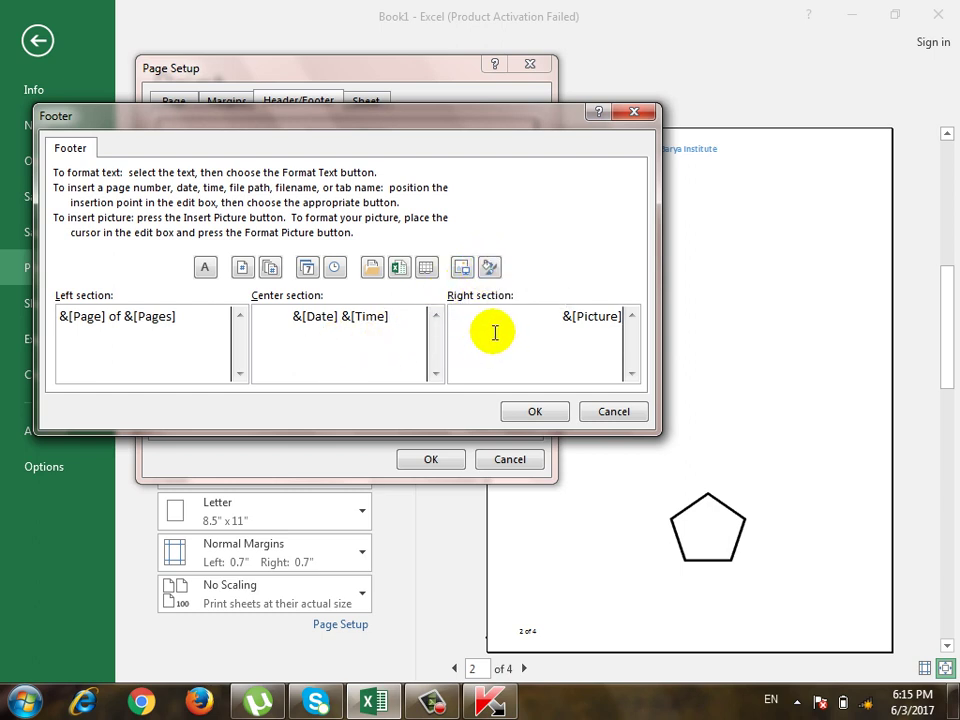
left_click(490, 268)
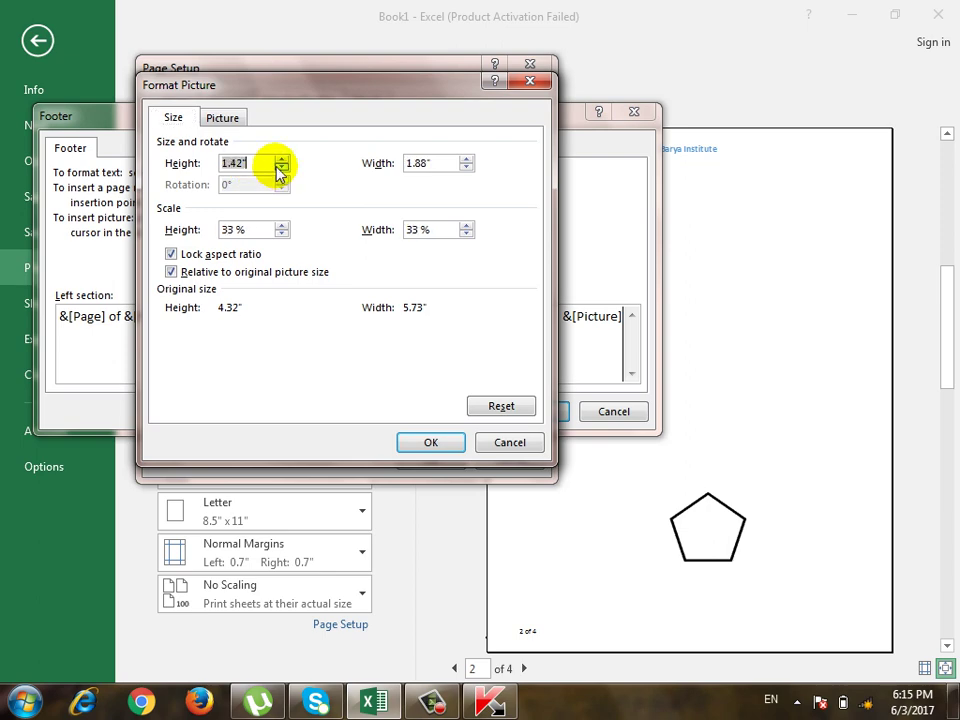
left_click(433, 444)
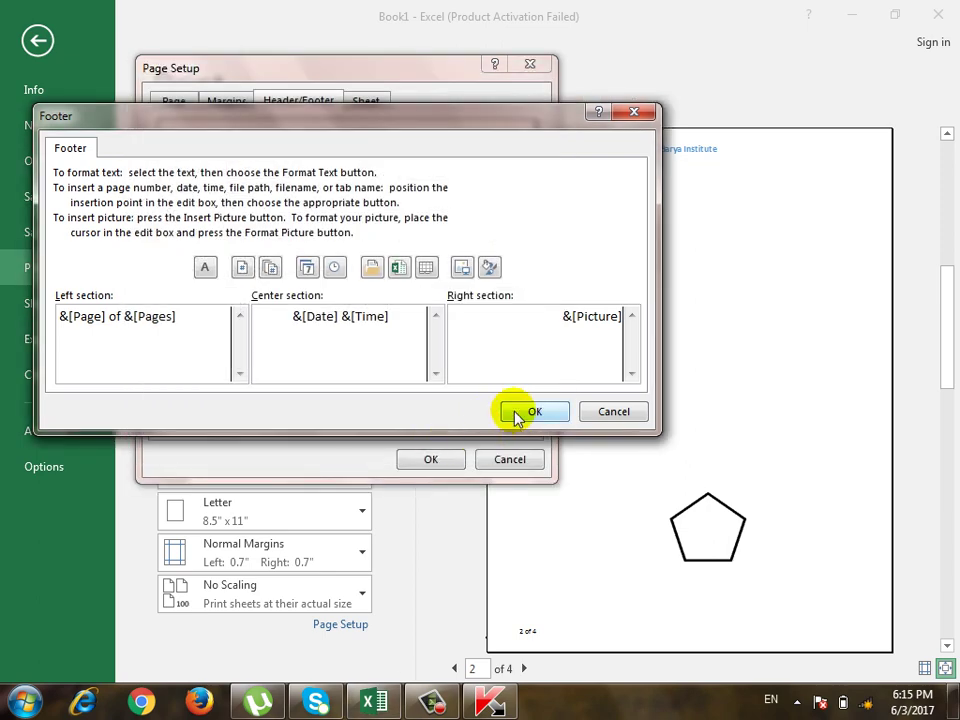
left_click(518, 418)
left_click(430, 457)
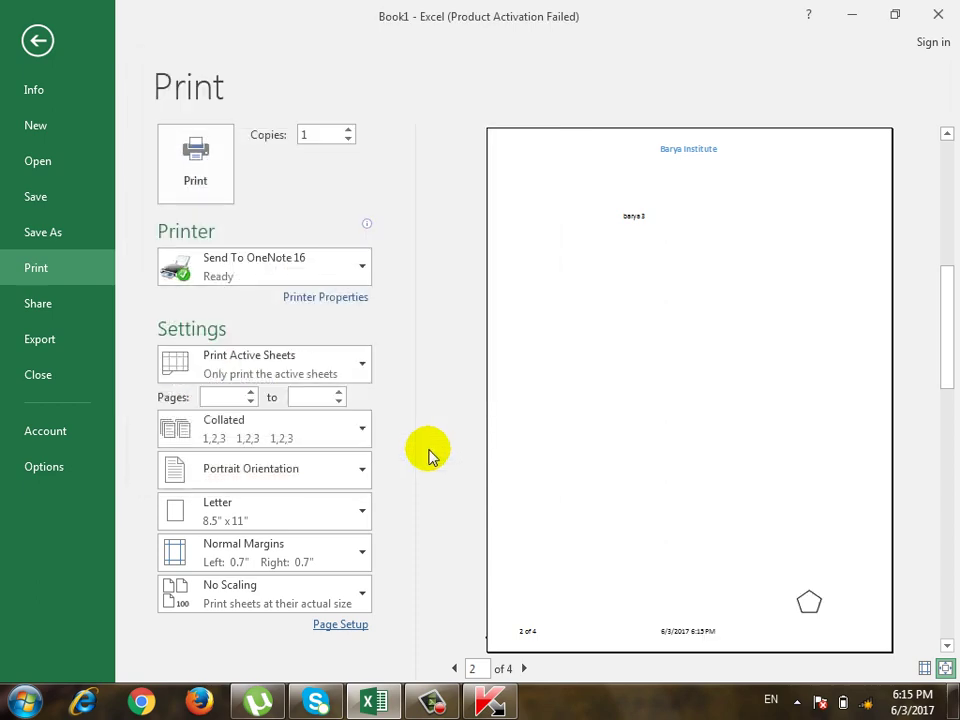
Open the Custom Footer editor from Page Setup and cancel, keeping page count, date/time and picture.
left_click(337, 624)
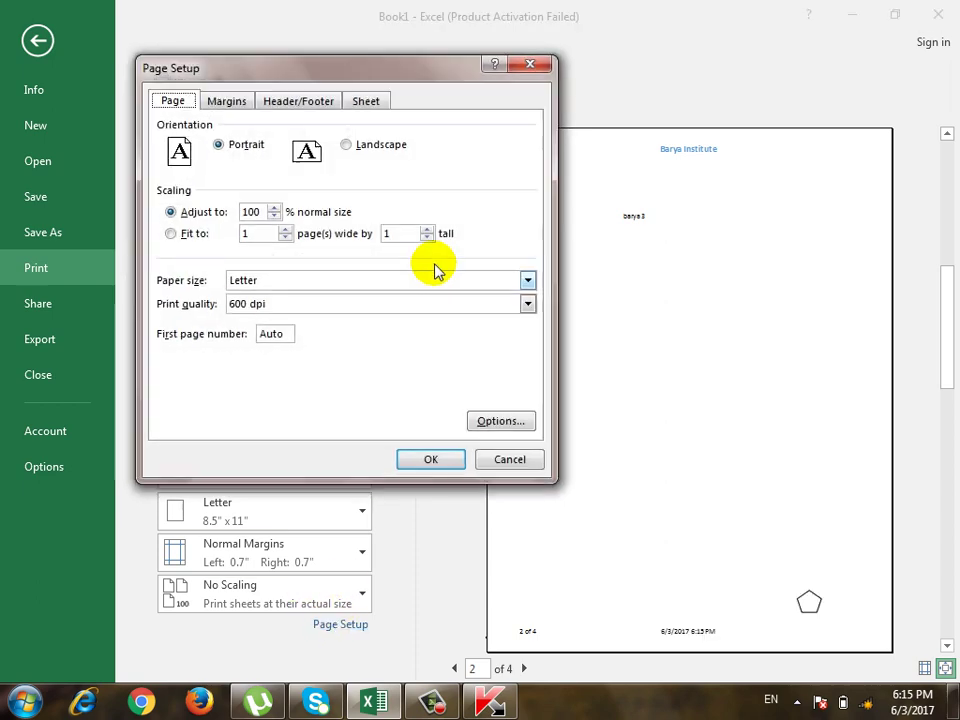
left_click(318, 108)
left_click(412, 228)
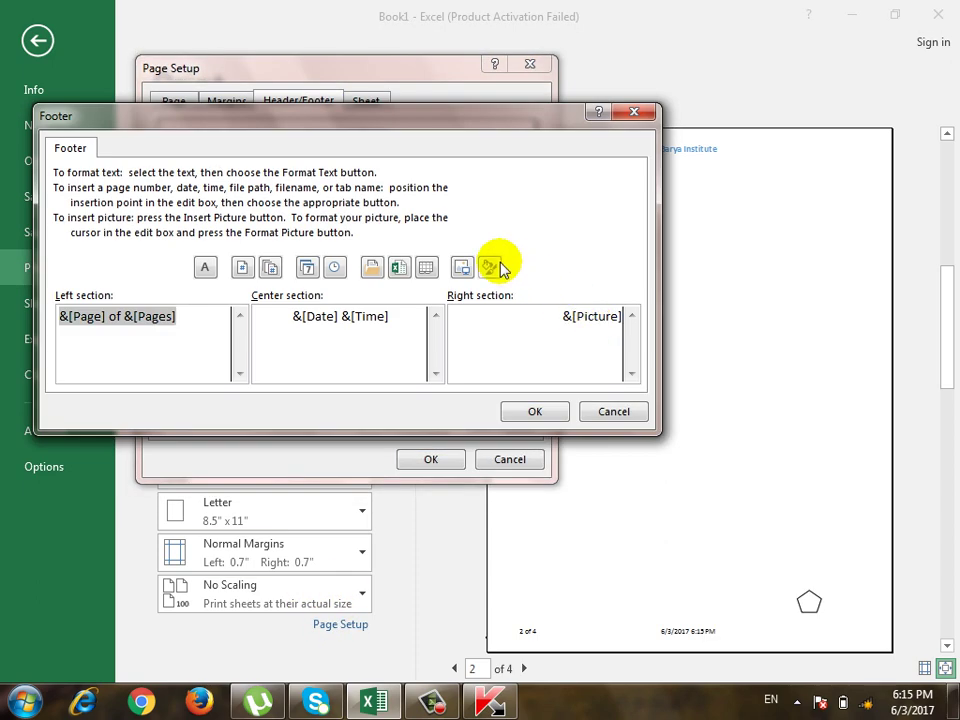
left_click(640, 412)
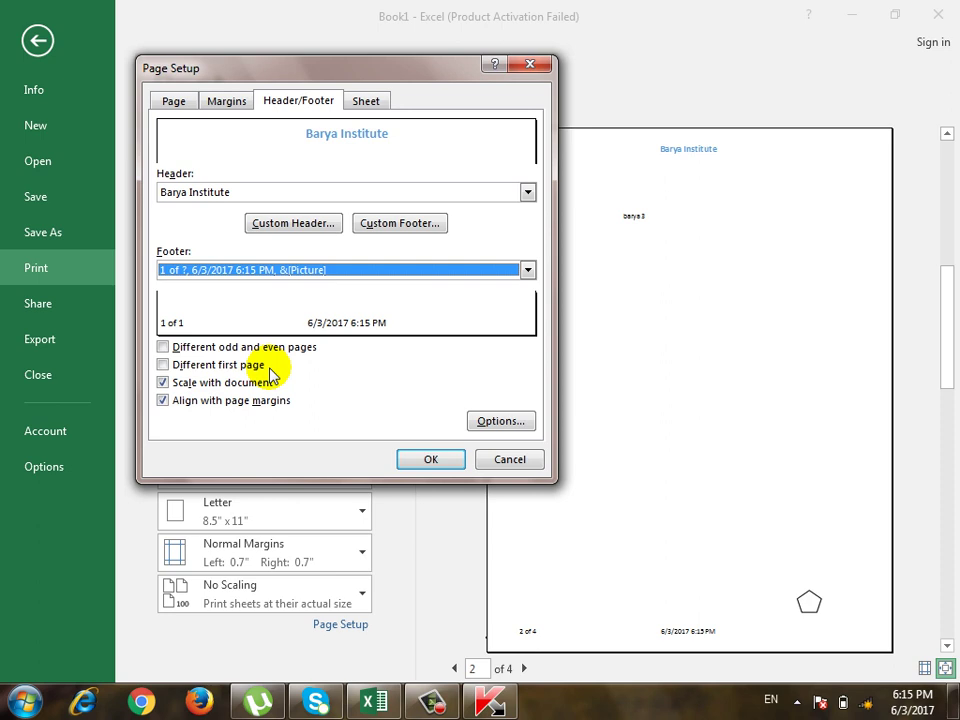
Check the odd and even page headers, then turn off Different odd and even pages.
left_click(166, 346)
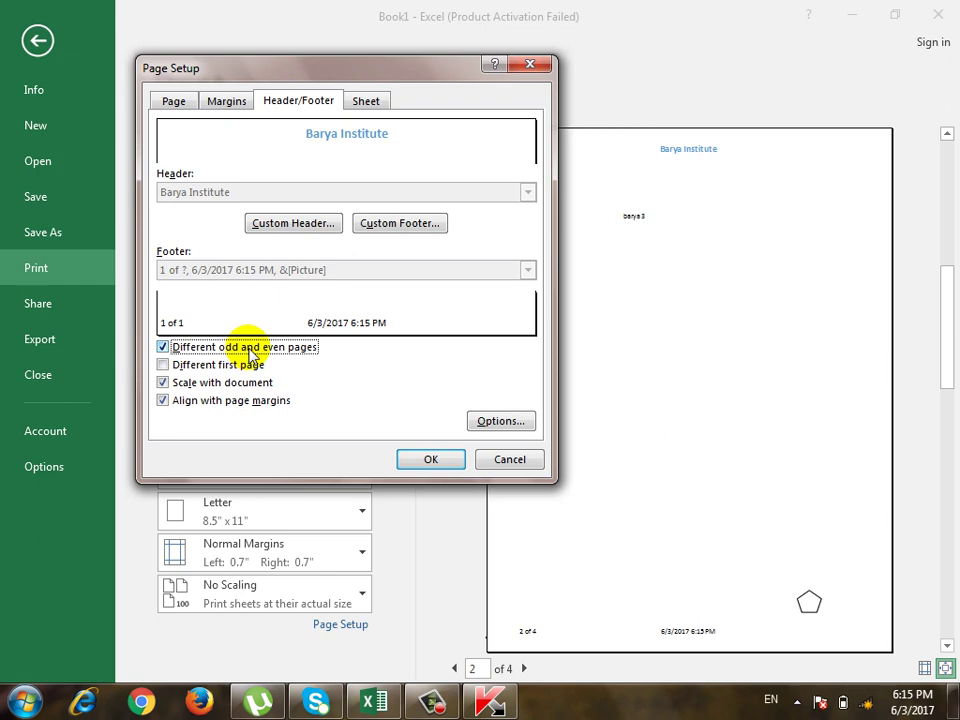
left_click(290, 228)
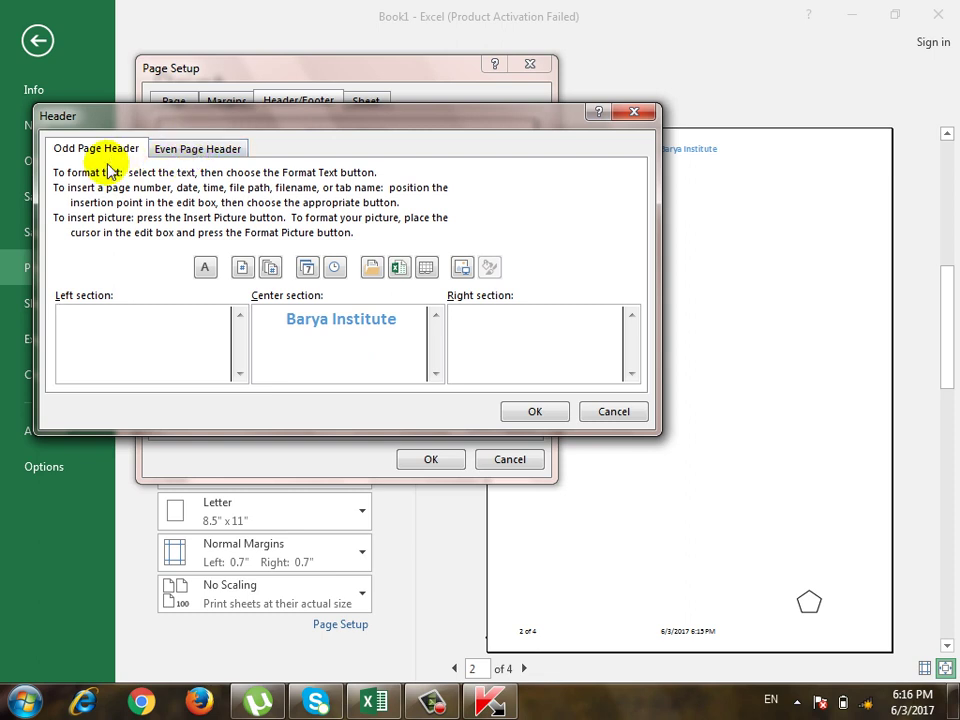
left_click(186, 152)
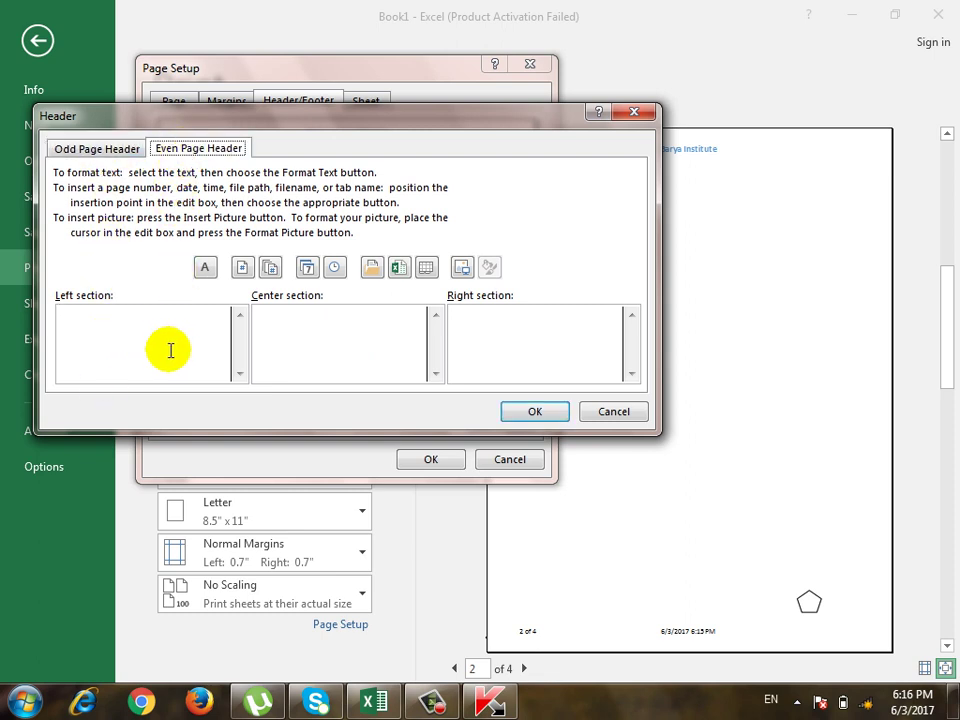
left_click(105, 148)
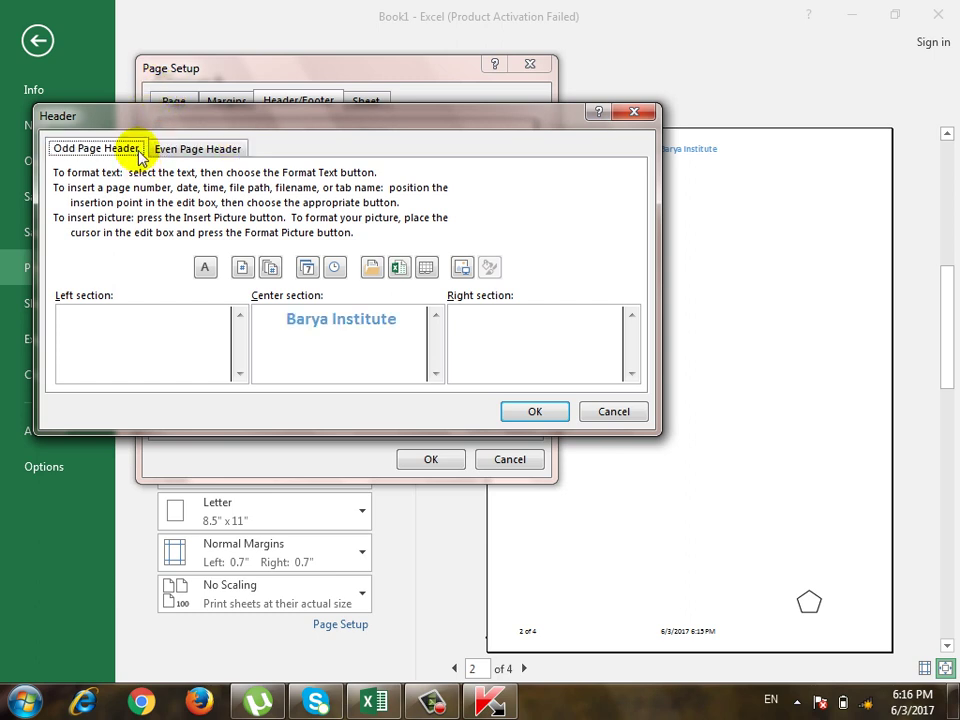
left_click(643, 108)
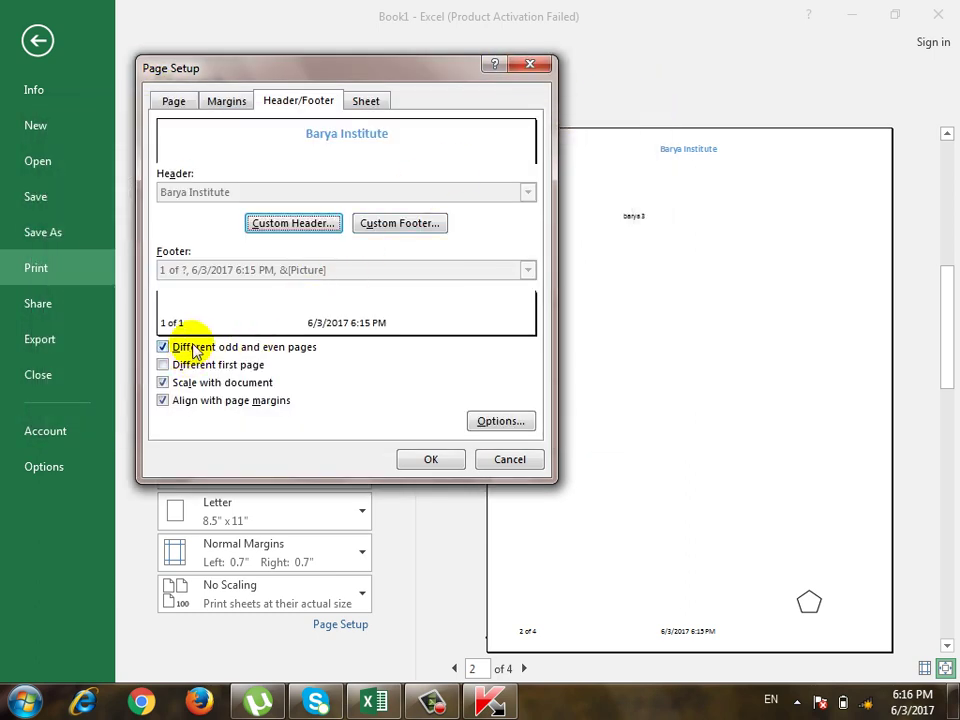
left_click(195, 348)
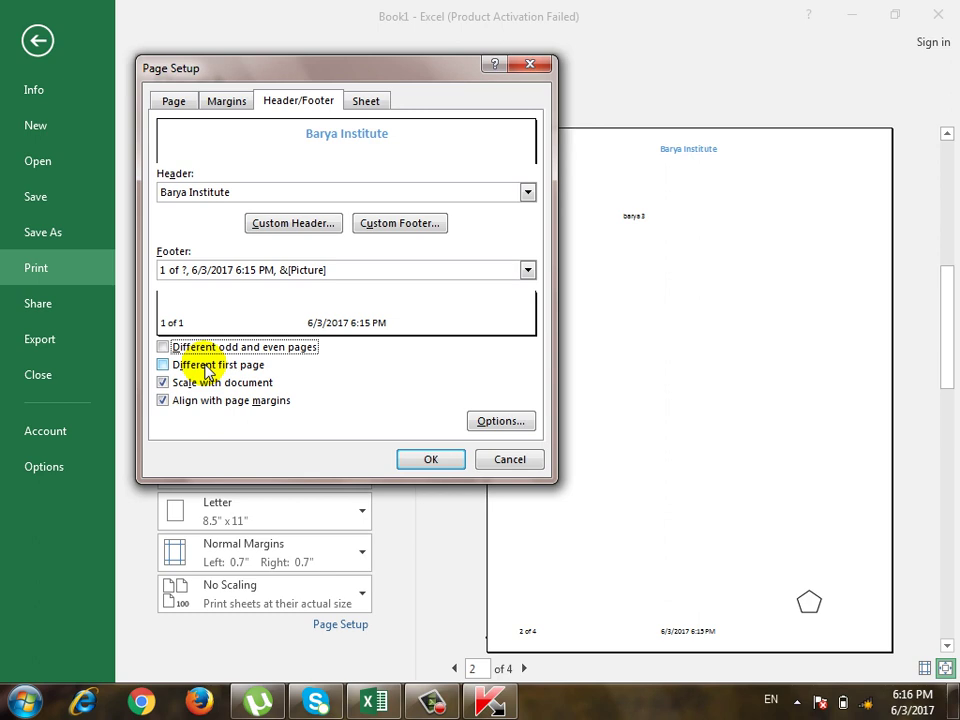
Check the first-page header, then turn off Different first page.
left_click(207, 366)
left_click(305, 228)
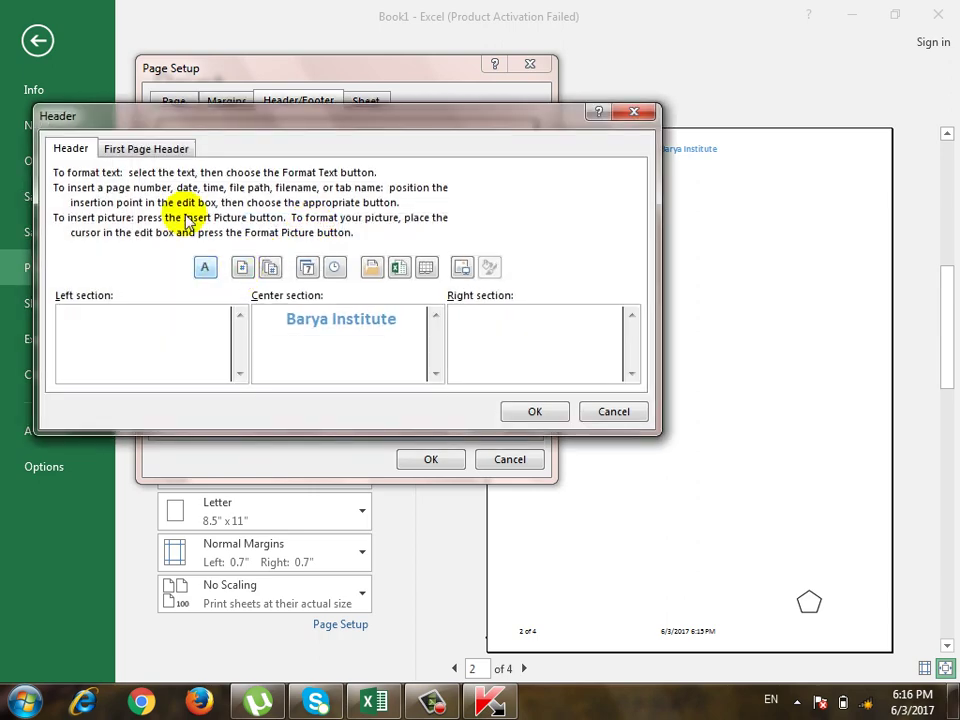
left_click(166, 156)
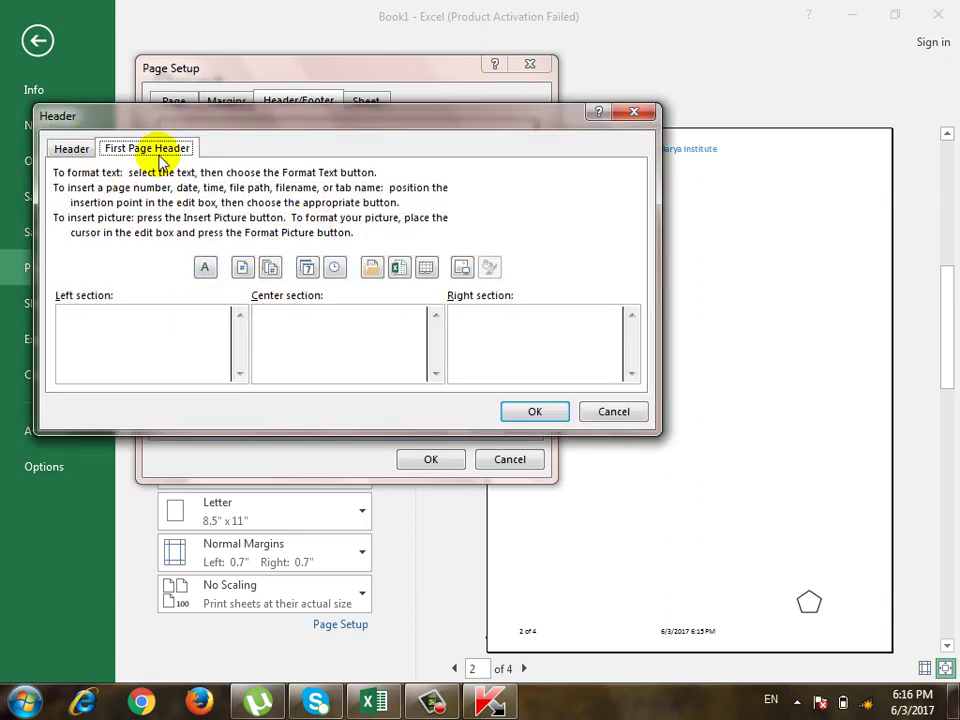
left_click(80, 149)
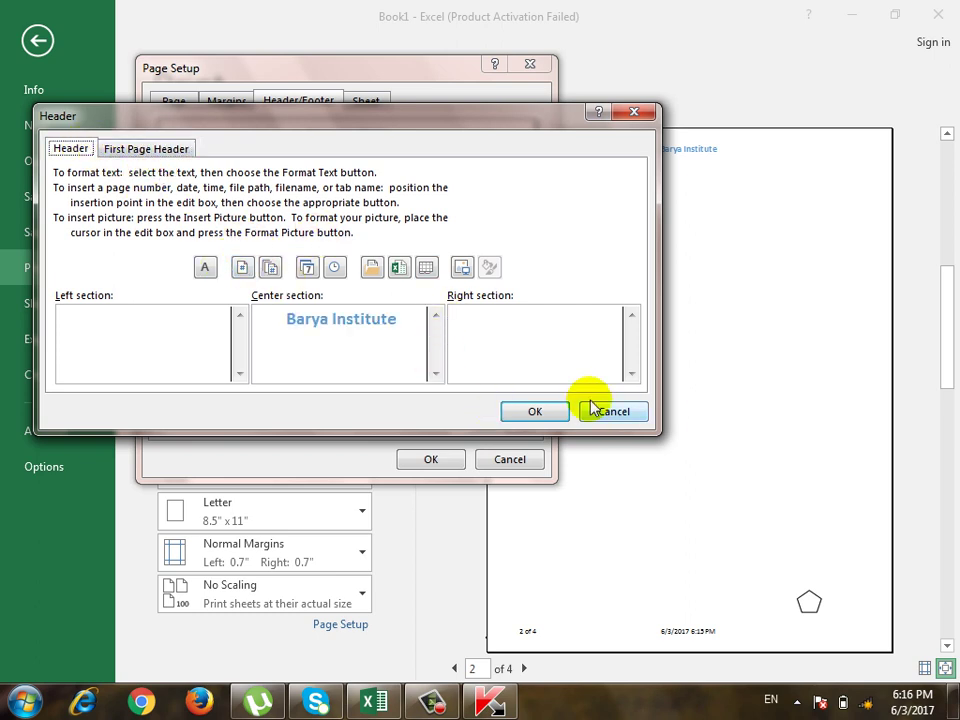
left_click(628, 414)
left_click(176, 364)
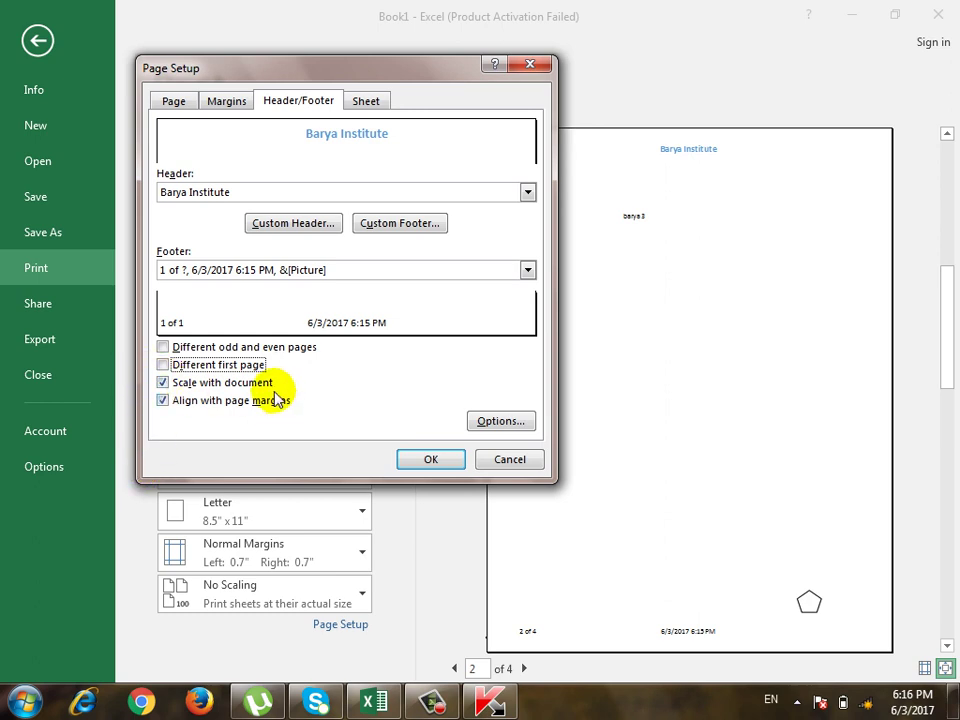
After looking at custom scaling options, set print scaling to Fit Sheet on One Page.
left_click(508, 462)
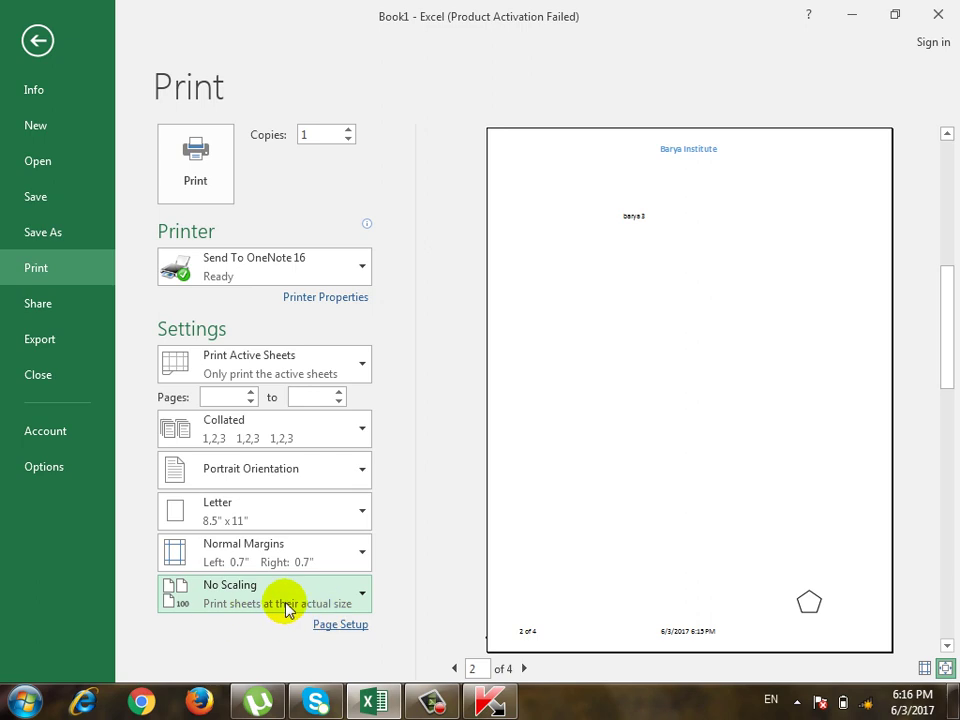
left_click(287, 610)
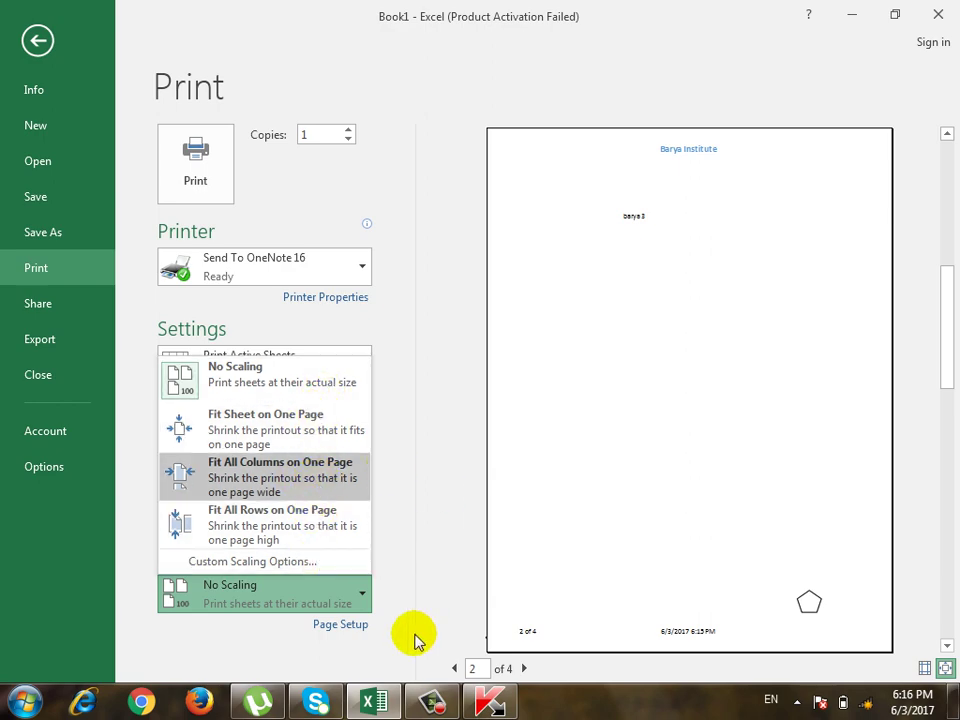
left_click(368, 625)
left_click(368, 625)
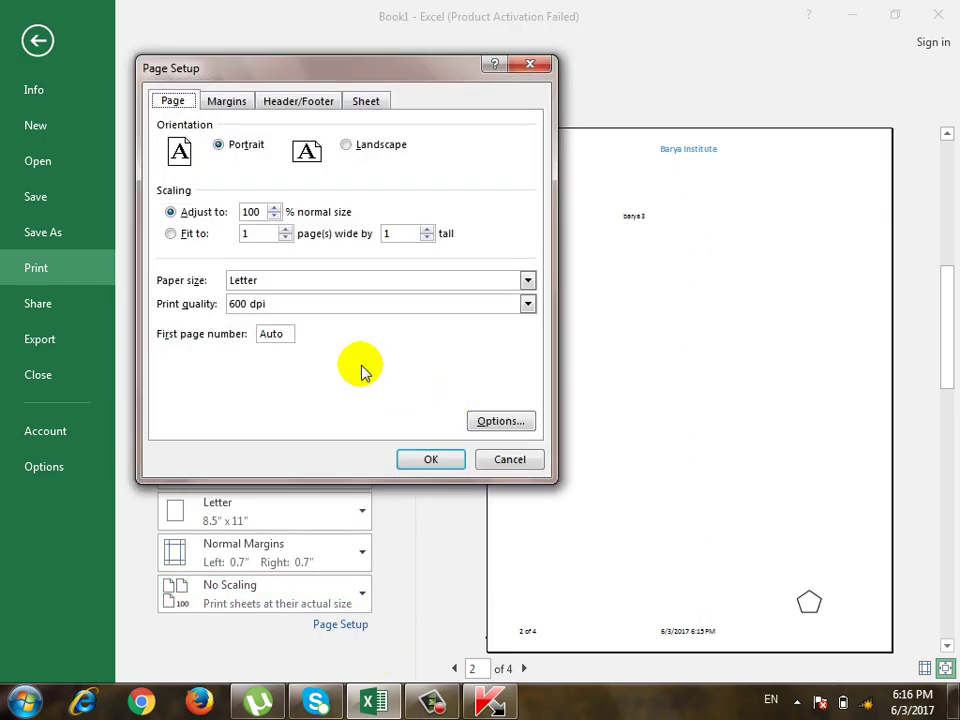
left_click(308, 101)
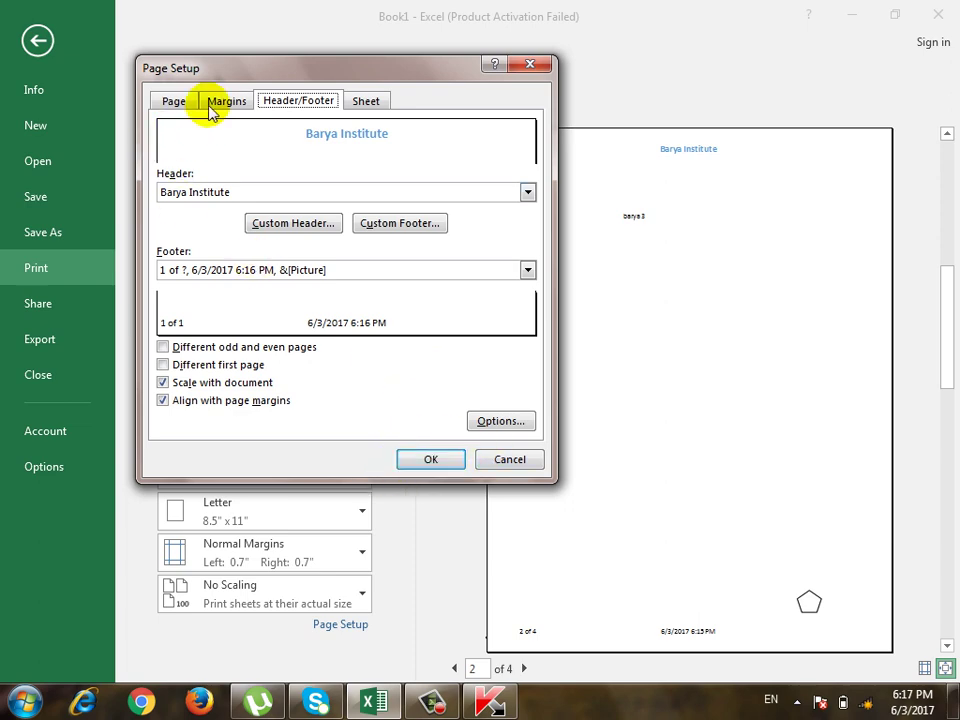
left_click(509, 459)
left_click(295, 594)
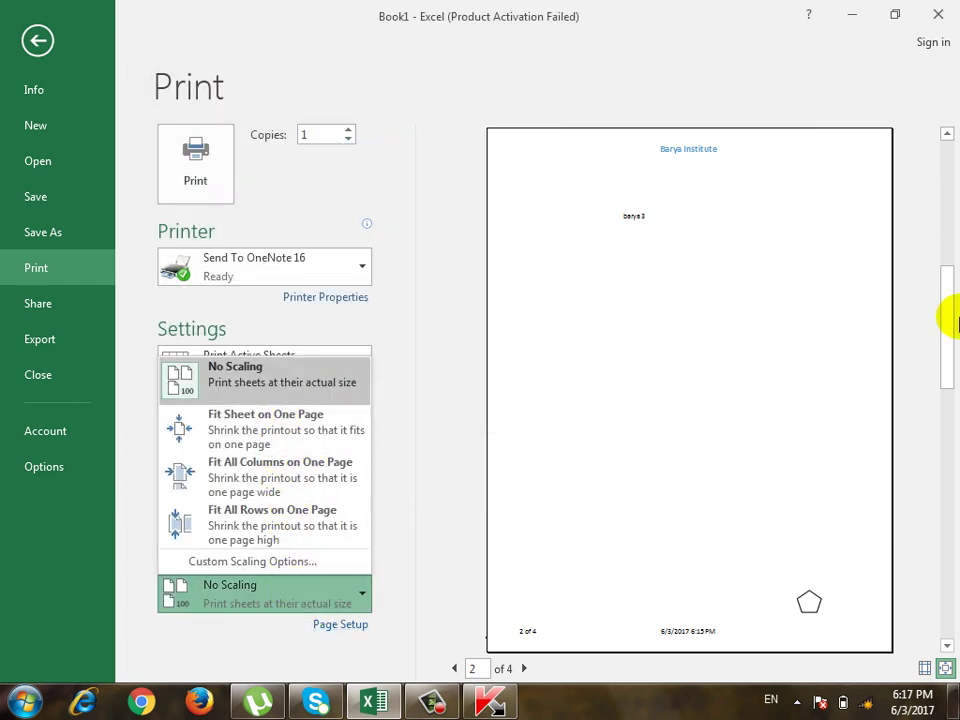
left_click(946, 668)
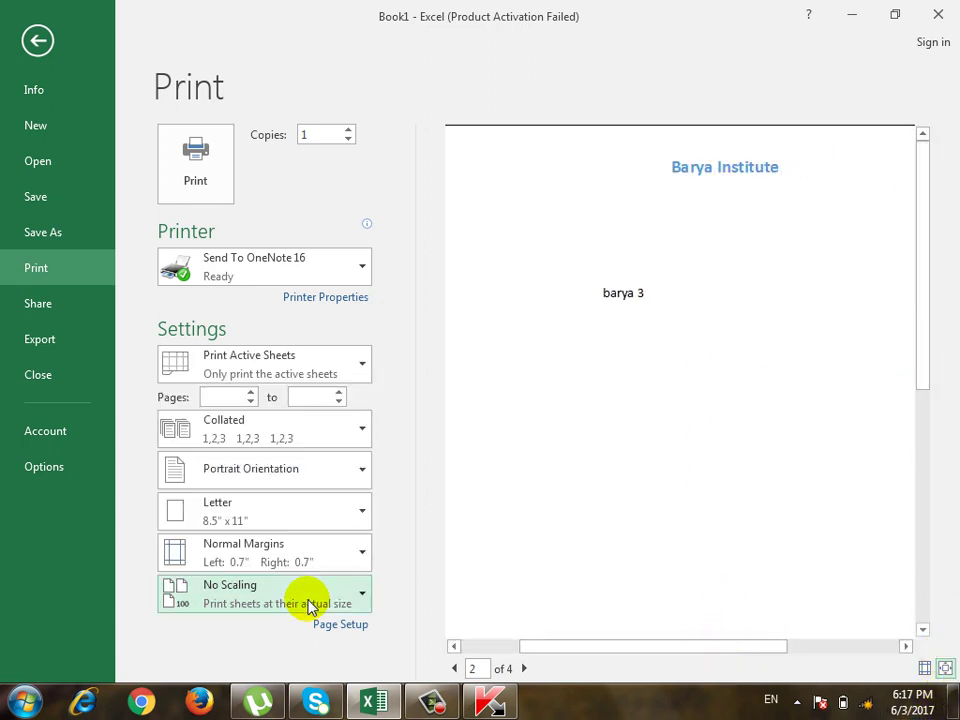
left_click(272, 600)
left_click(306, 446)
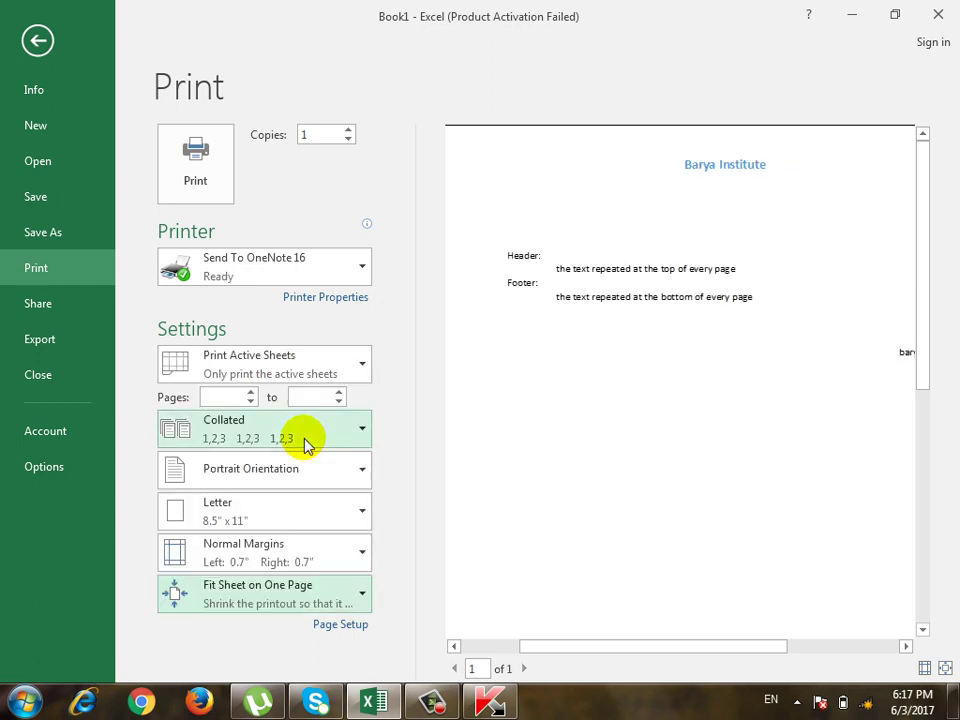
Set print scaling back to No Scaling so the sheet prints across 4 pages.
left_click(334, 627)
left_click(300, 102)
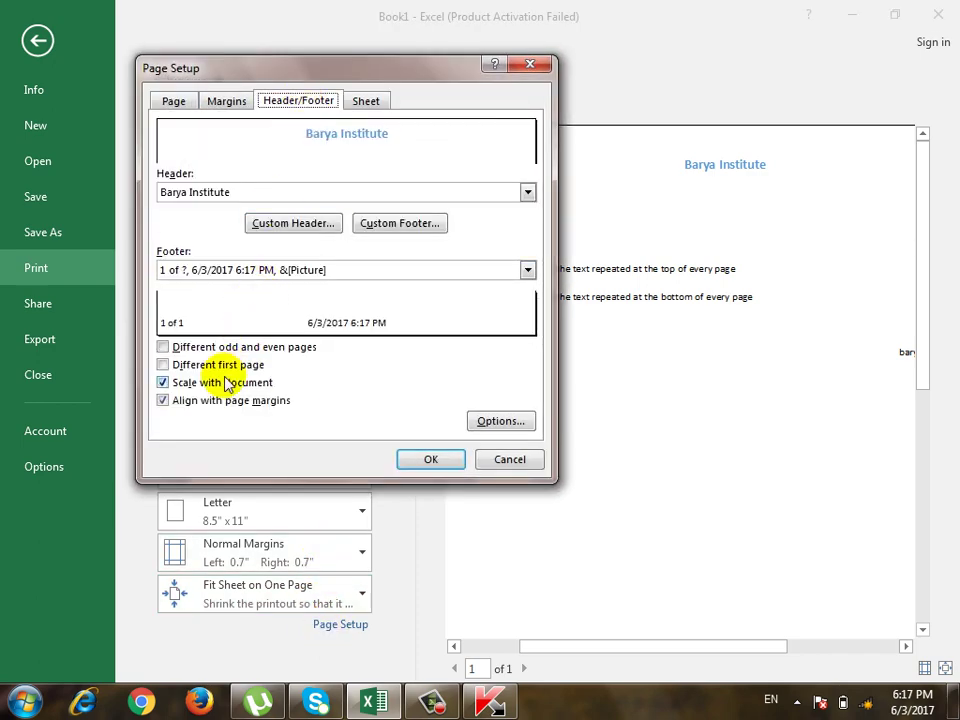
left_click(440, 460)
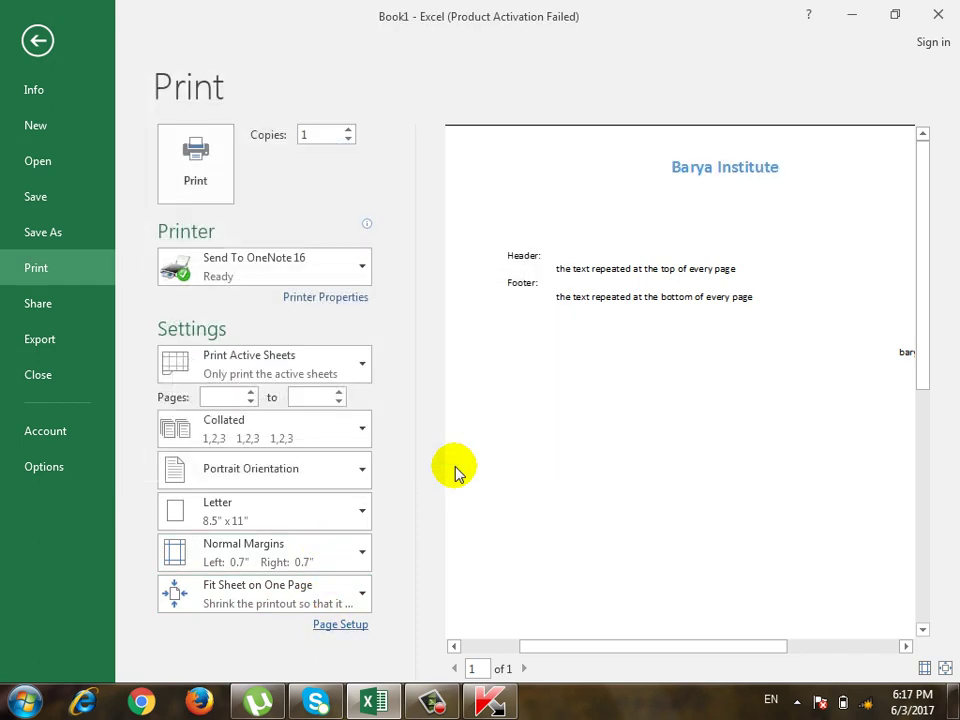
left_click(231, 594)
left_click(292, 370)
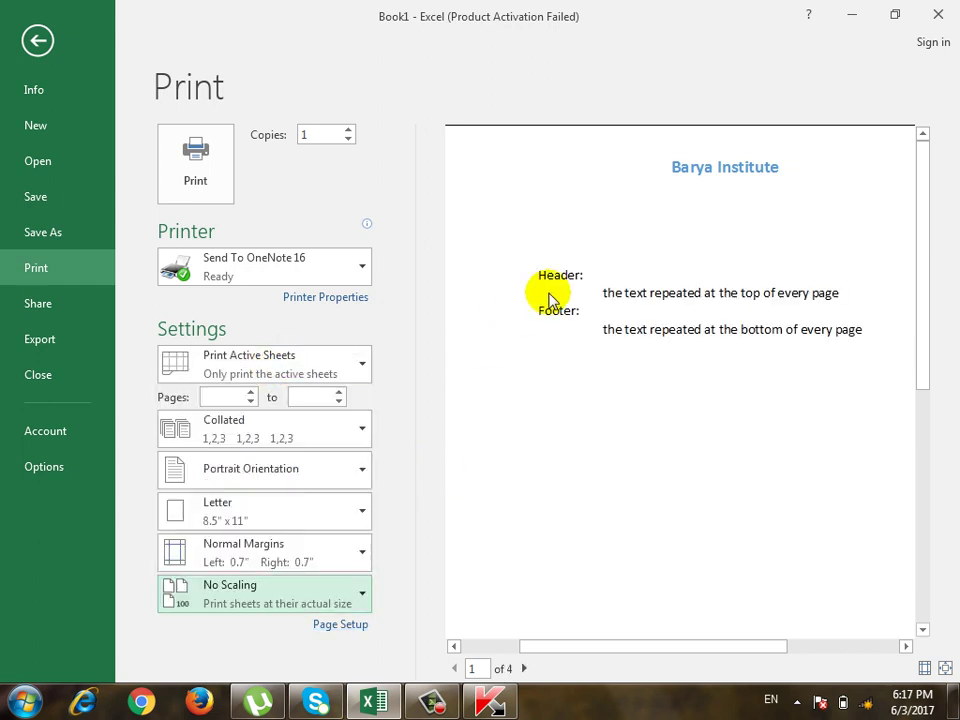
Keep headers and footers set to Scale with document and confirm Page Setup.
left_click(341, 625)
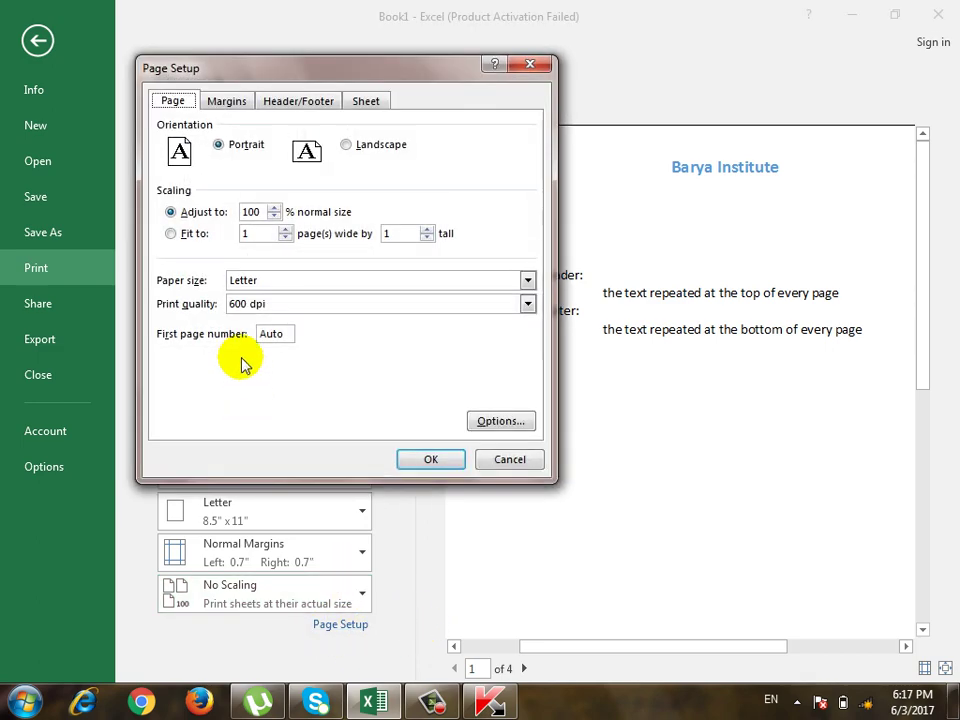
left_click(326, 101)
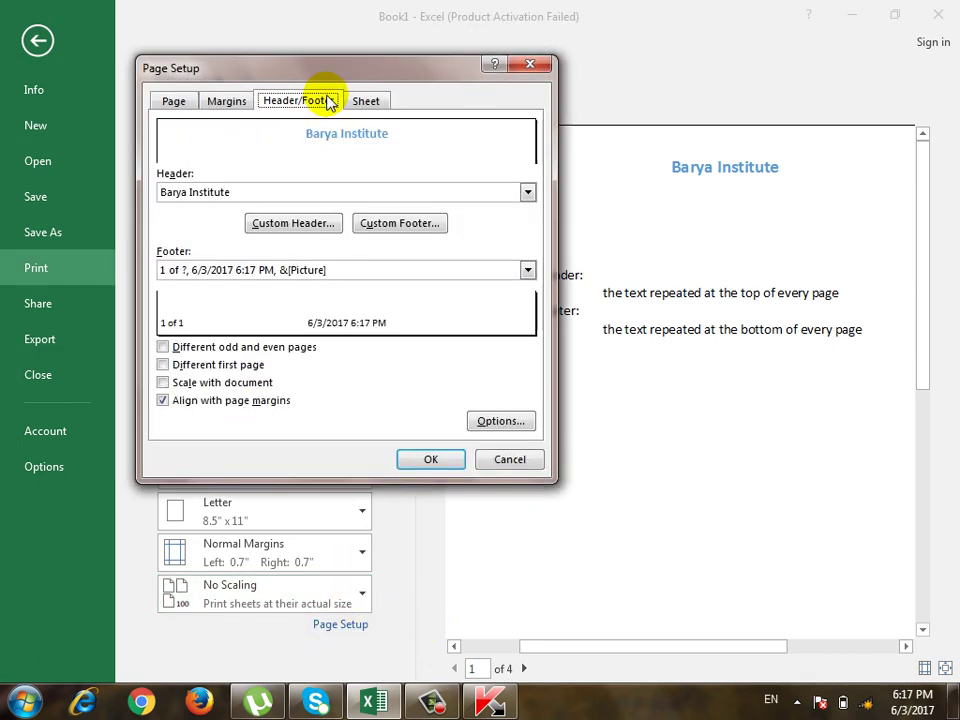
left_click(190, 388)
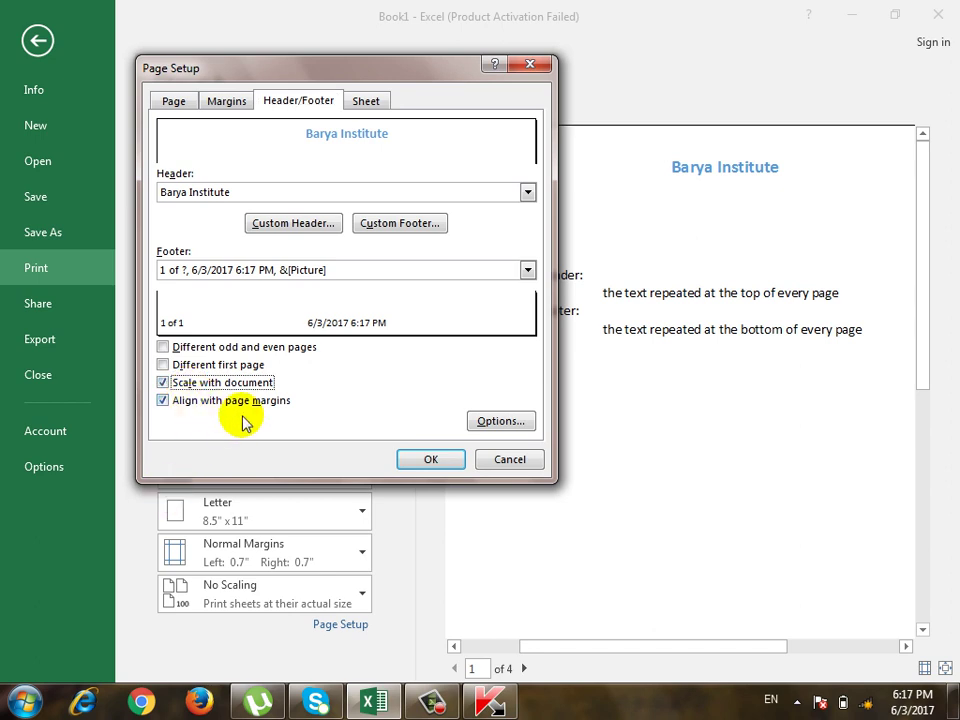
left_click(430, 459)
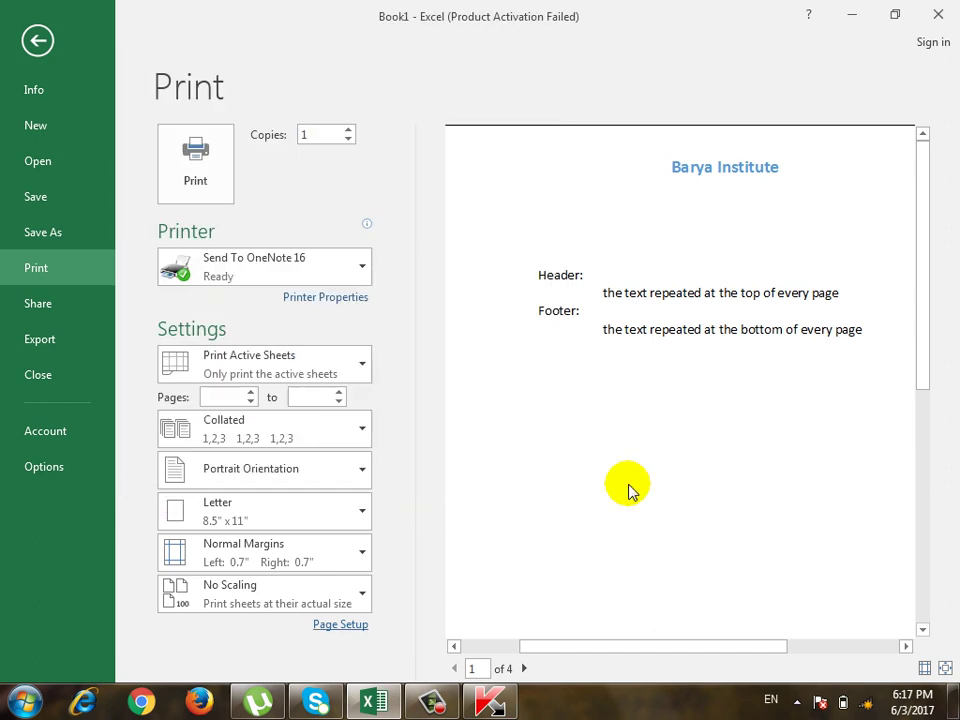
Zoom the preview to the full page and turn on margin guides.
left_click(945, 668)
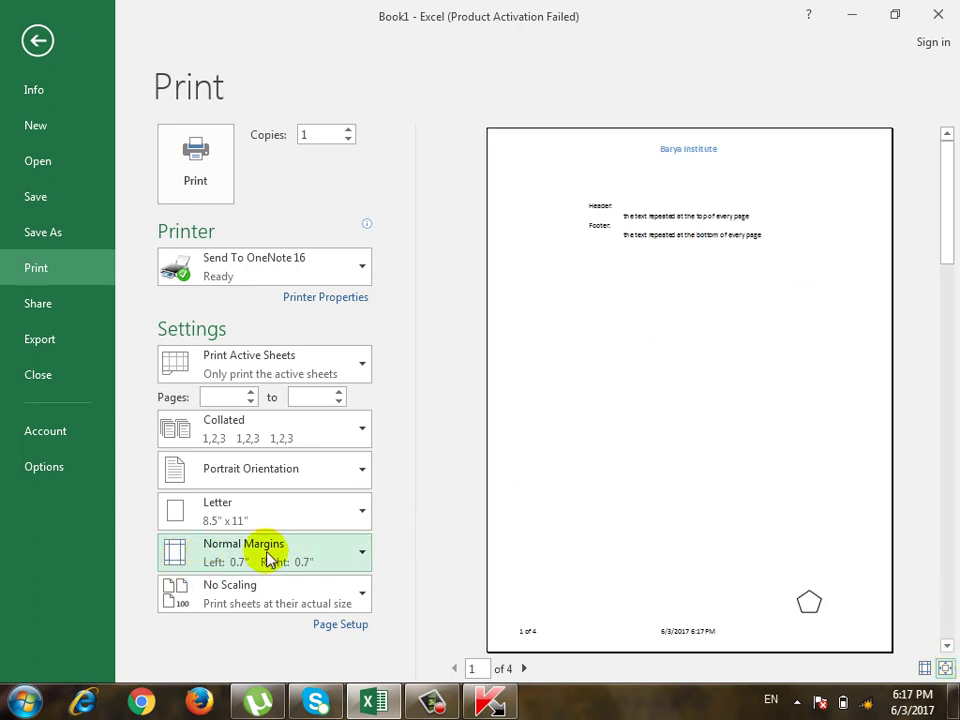
left_click(924, 668)
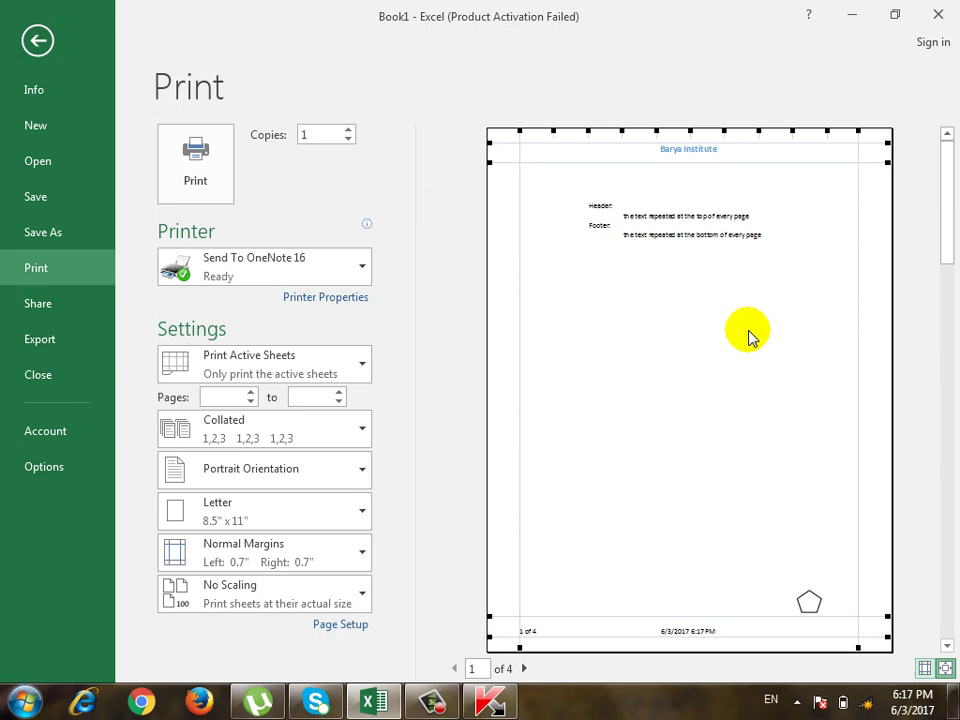
Reduce the header margin in Page Setup, then drag the header and top margin lines upward.
left_click(340, 625)
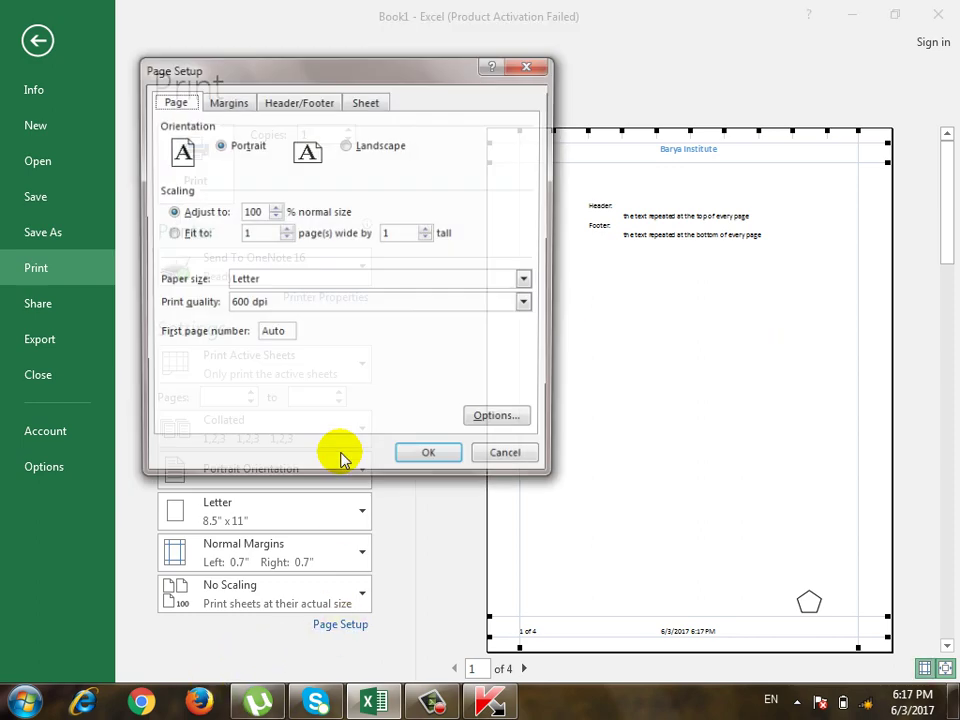
left_click(226, 101)
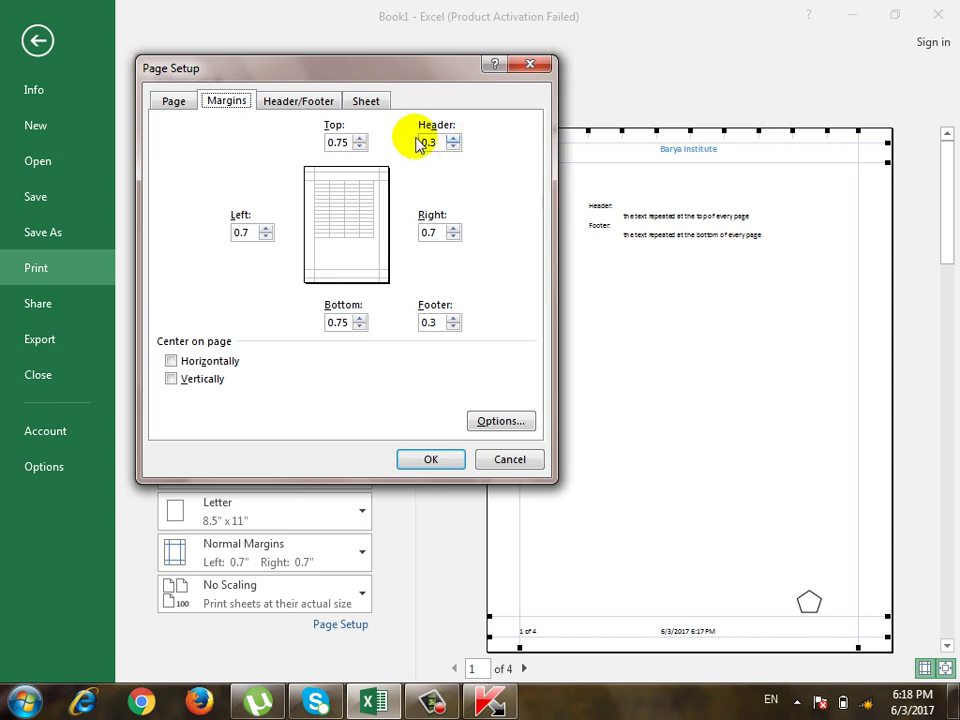
left_click(443, 322)
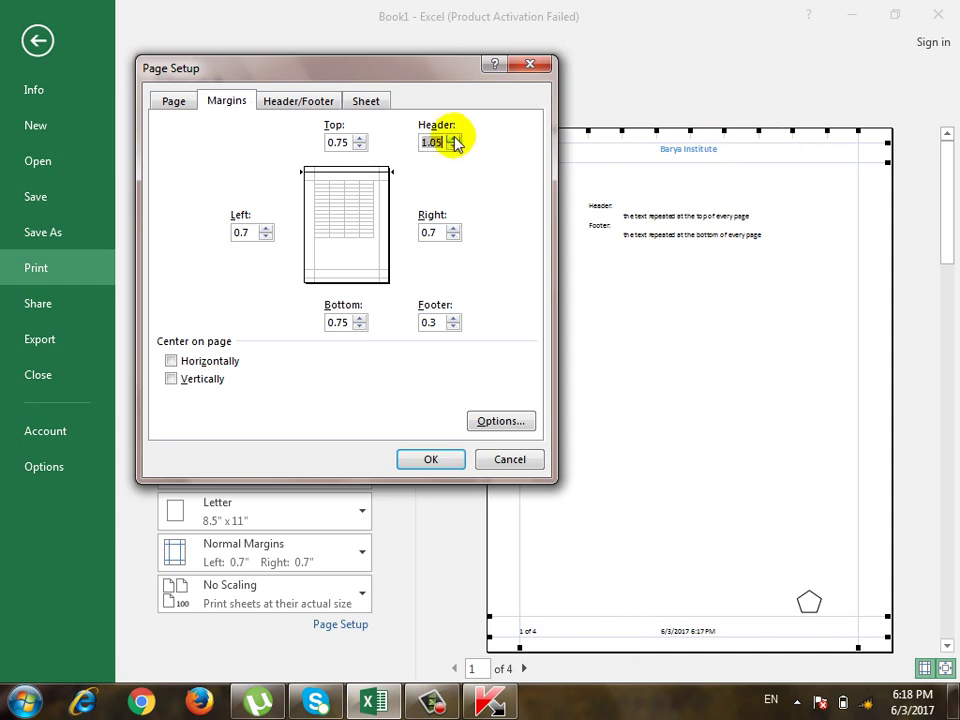
left_click(431, 460)
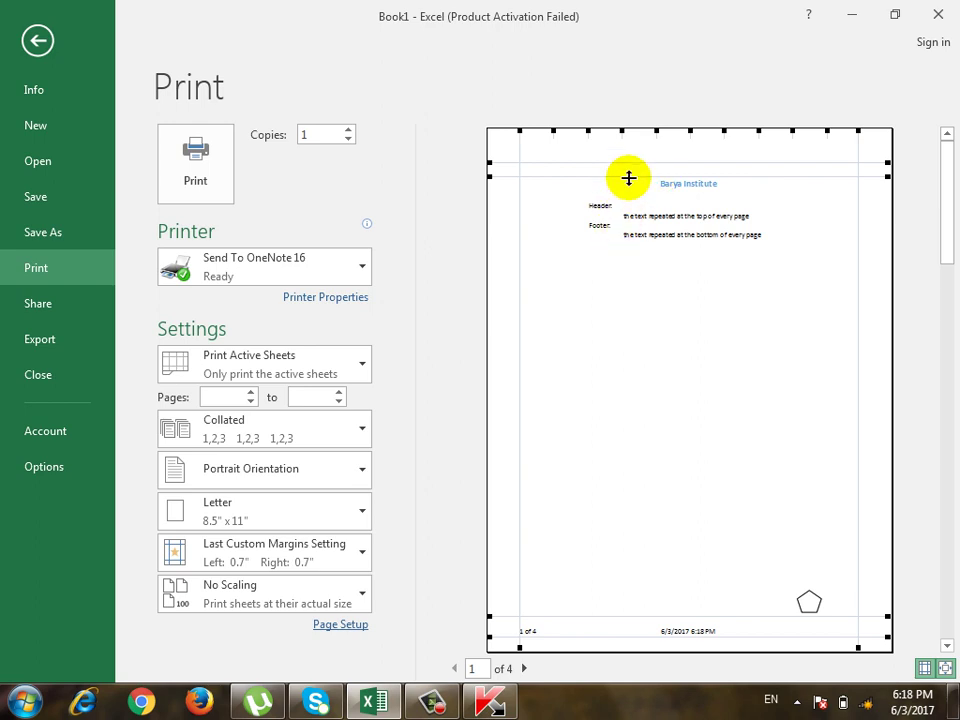
left_click_drag(631, 162, 630, 148)
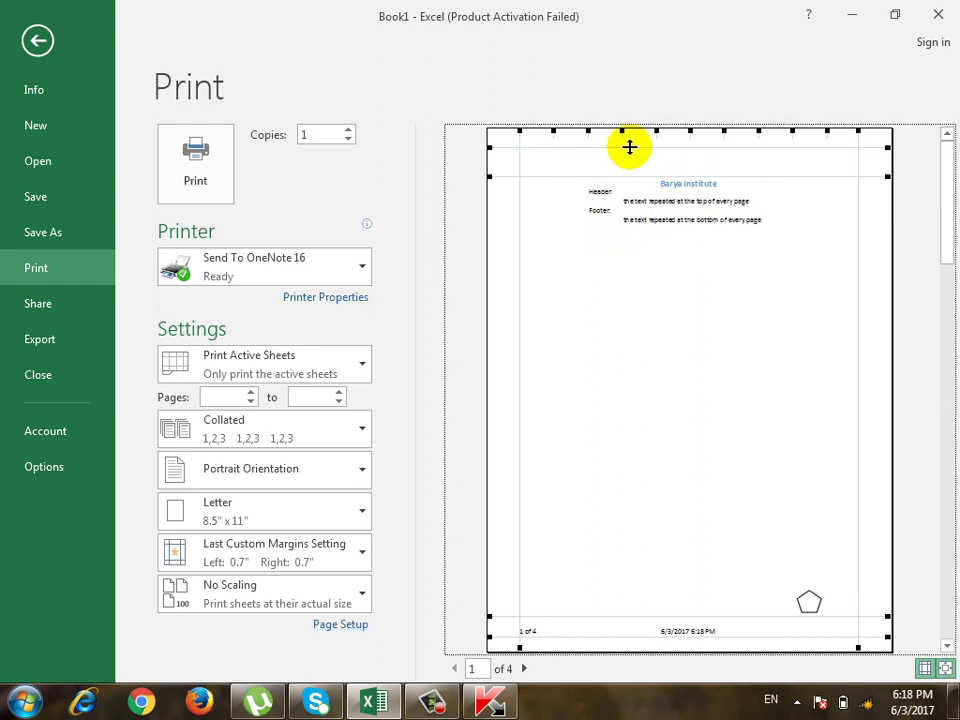
left_click_drag(574, 173, 574, 159)
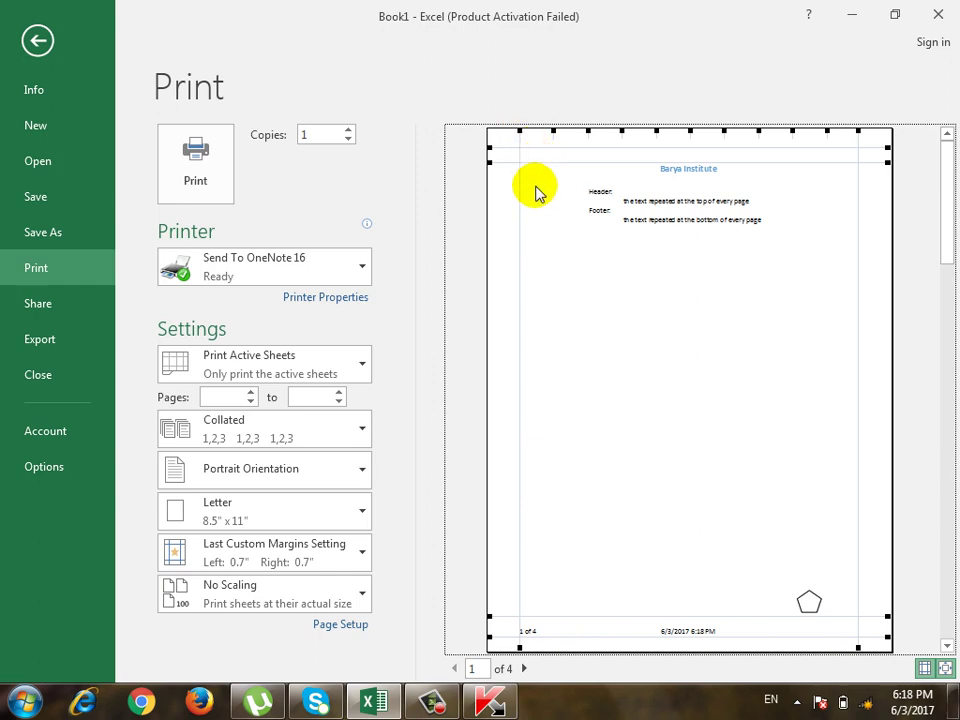
Review the header/footer page setup, then drag the left margin wider in the preview.
left_click(334, 627)
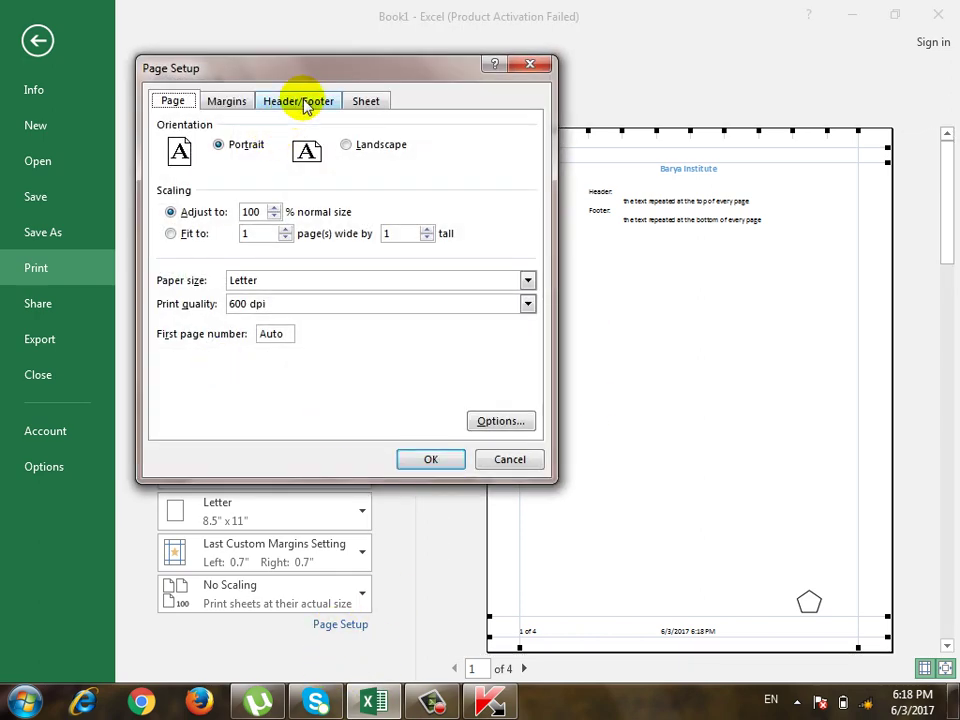
left_click(305, 103)
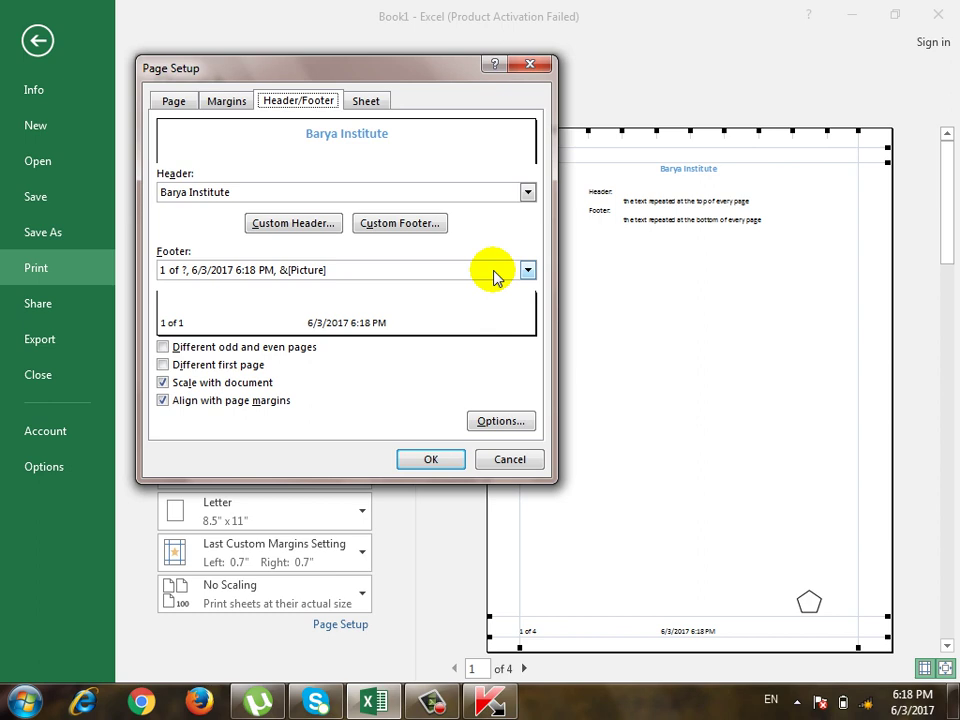
left_click(526, 462)
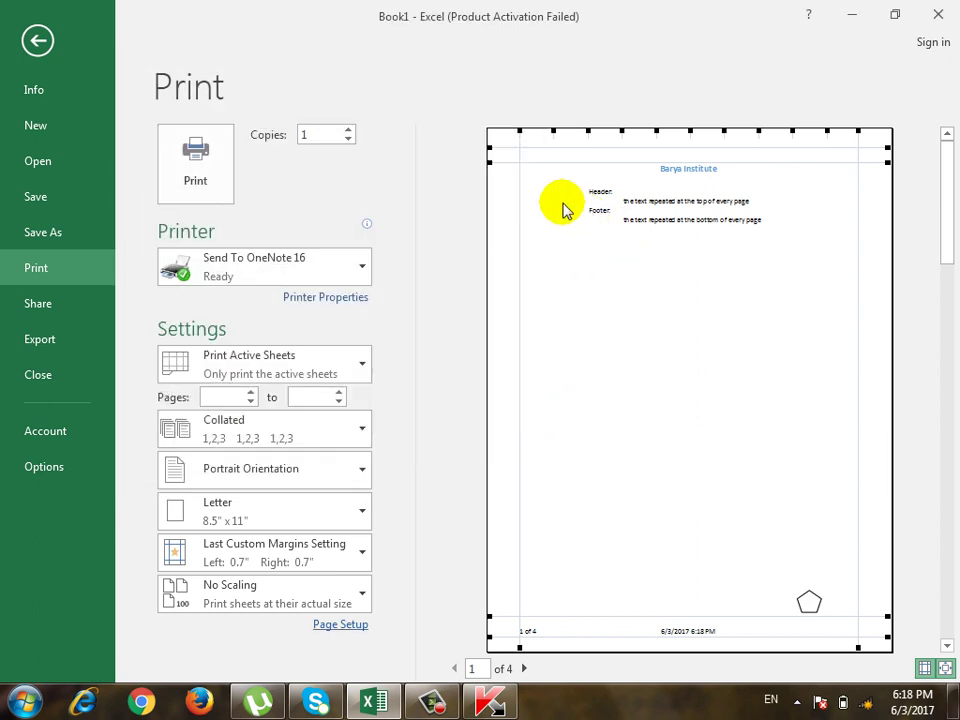
left_click_drag(518, 191, 568, 191)
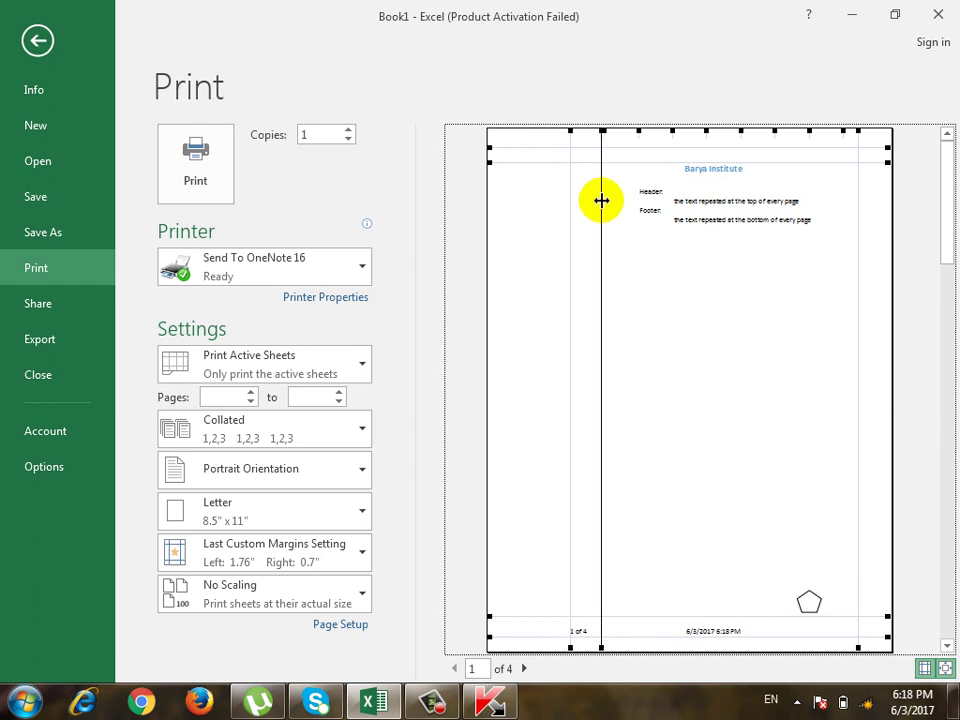
mouse_move(570, 190)
left_mouse_down()
mouse_move(601, 202)
mouse_move(517, 217)
left_mouse_up()
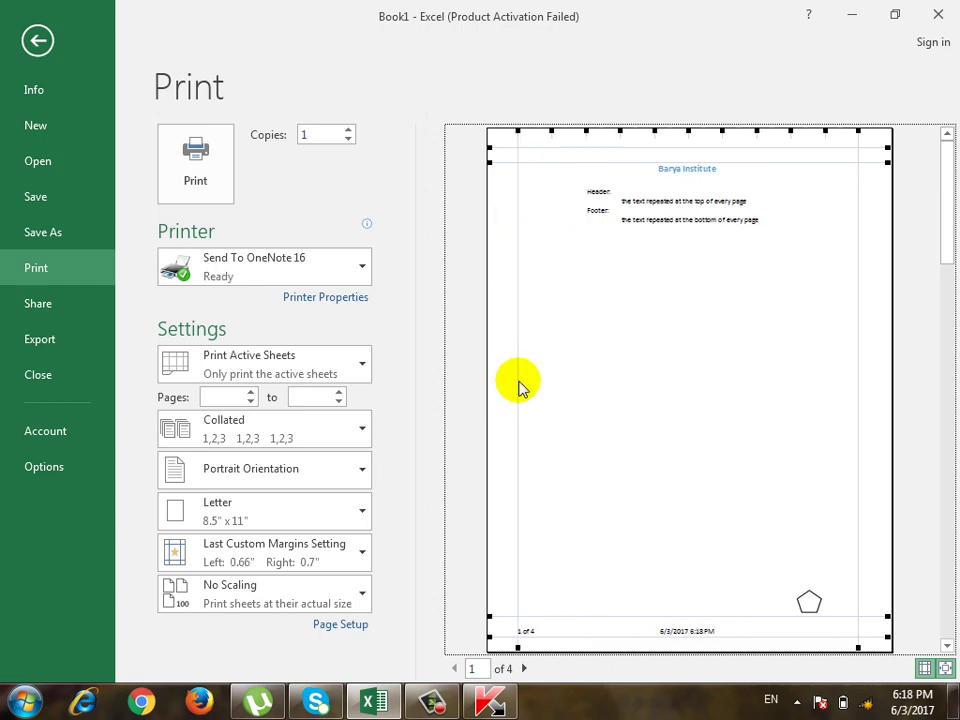
Turn off aligning header and footer with page margins, and fine-tune the left margin to 0.78".
left_click(341, 624)
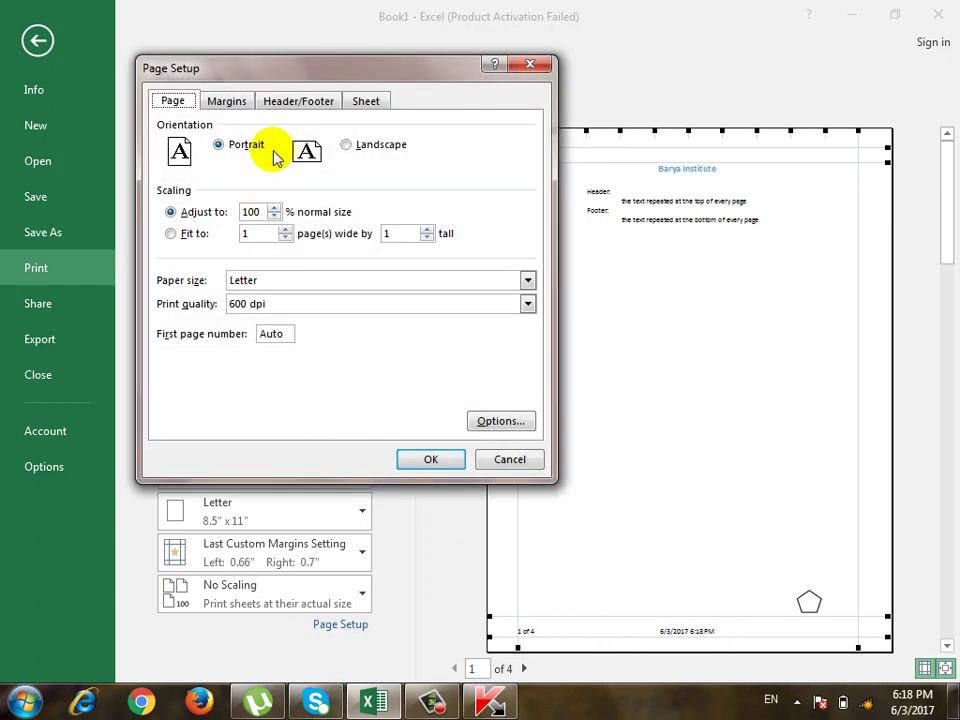
left_click(310, 102)
left_click(241, 401)
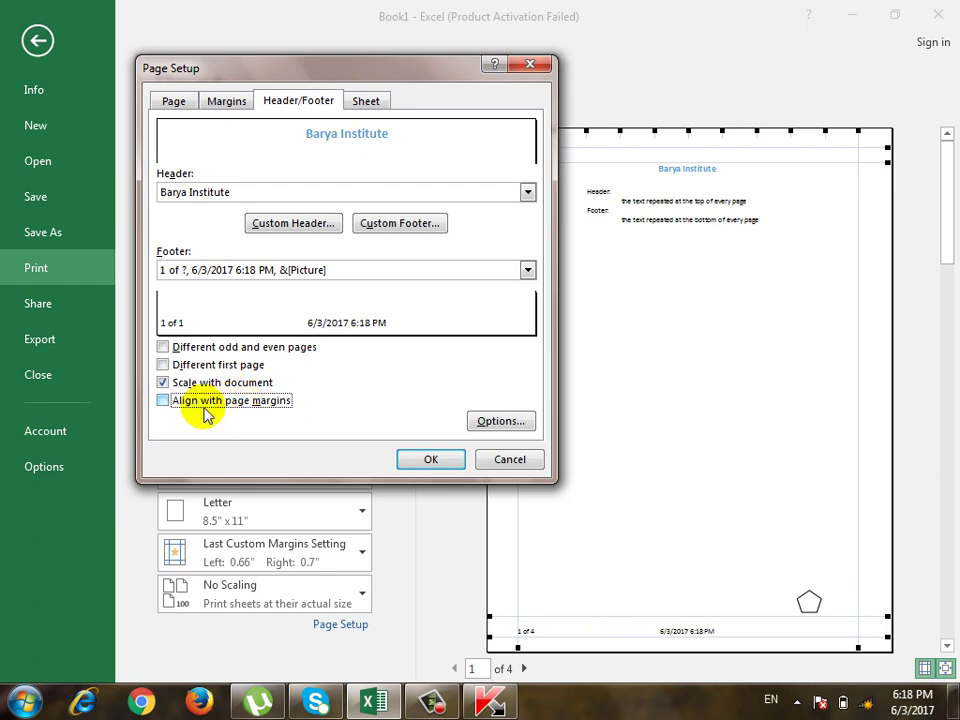
left_click(420, 458)
mouse_move(517, 410)
left_mouse_down()
mouse_move(623, 404)
mouse_move(521, 406)
left_mouse_up()
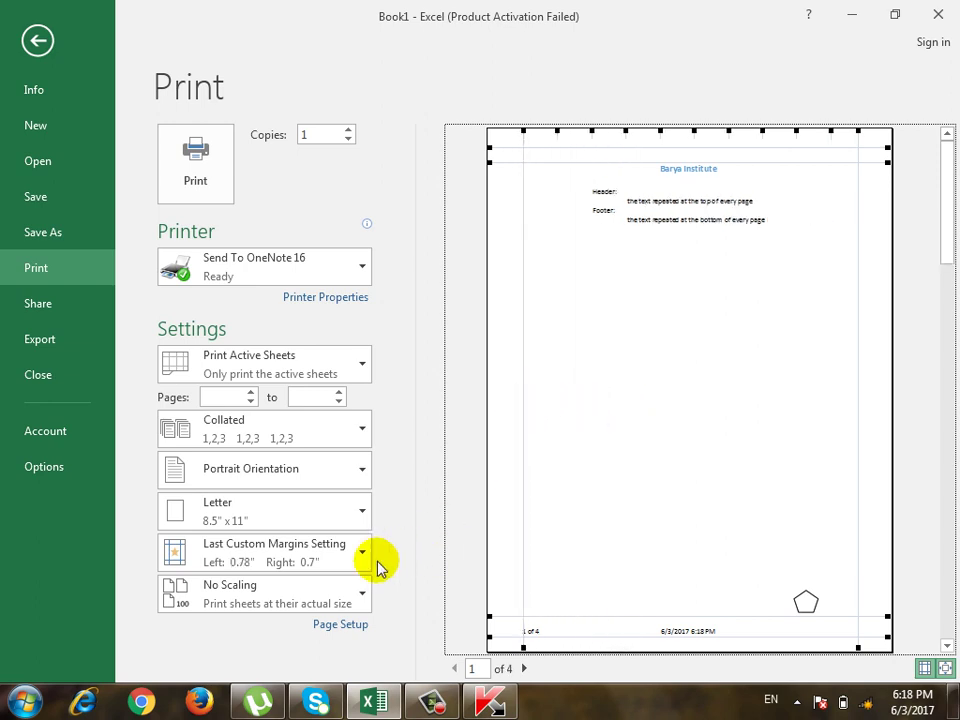
Re-enable header and footer alignment with page margins, confirm, and return to the worksheet.
left_click(355, 625)
left_click(296, 101)
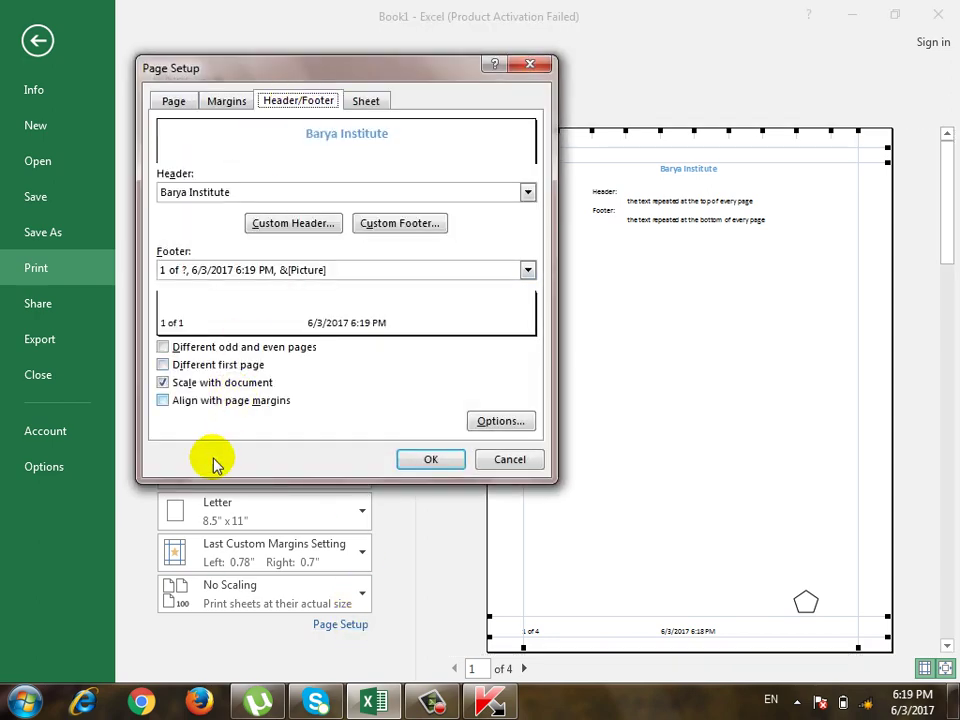
left_click(226, 400)
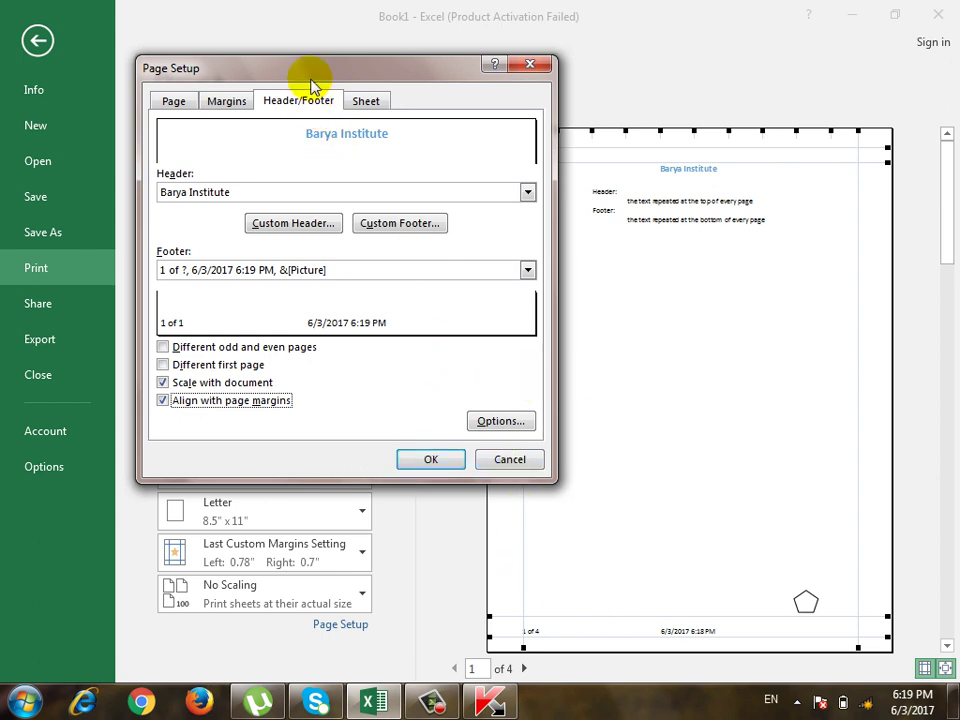
left_click(368, 101)
left_click(300, 101)
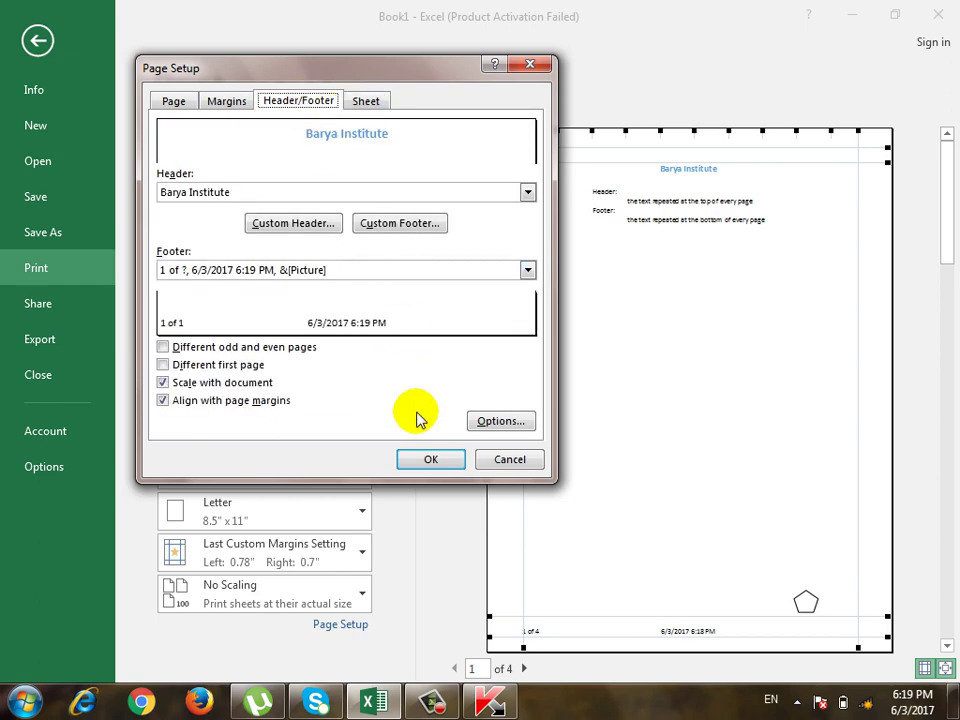
left_click(430, 461)
left_click(44, 64)
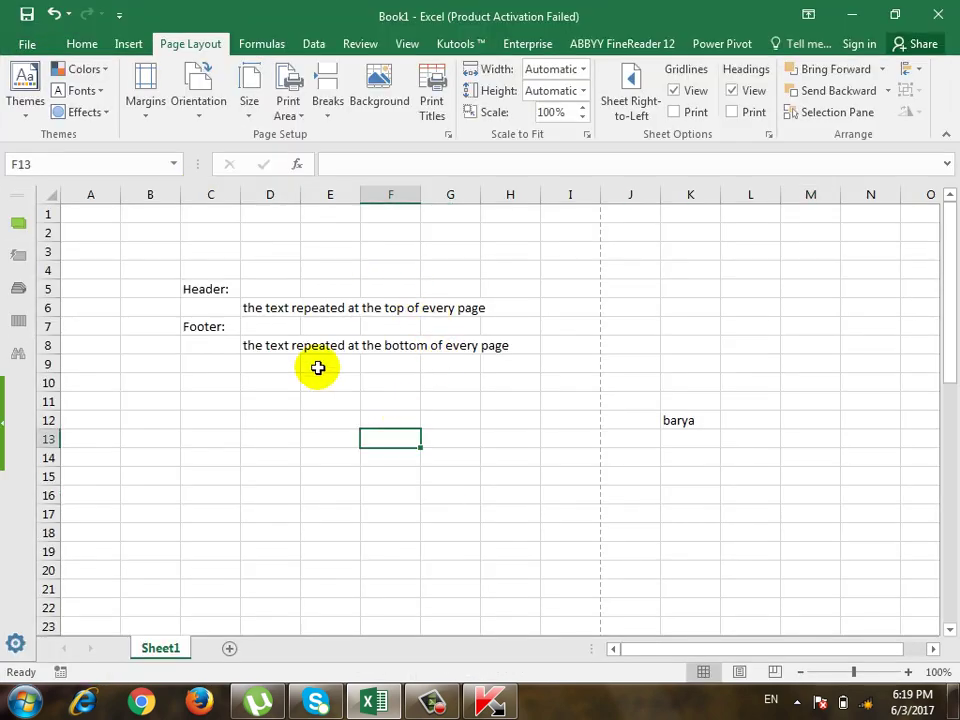
left_click(27, 50)
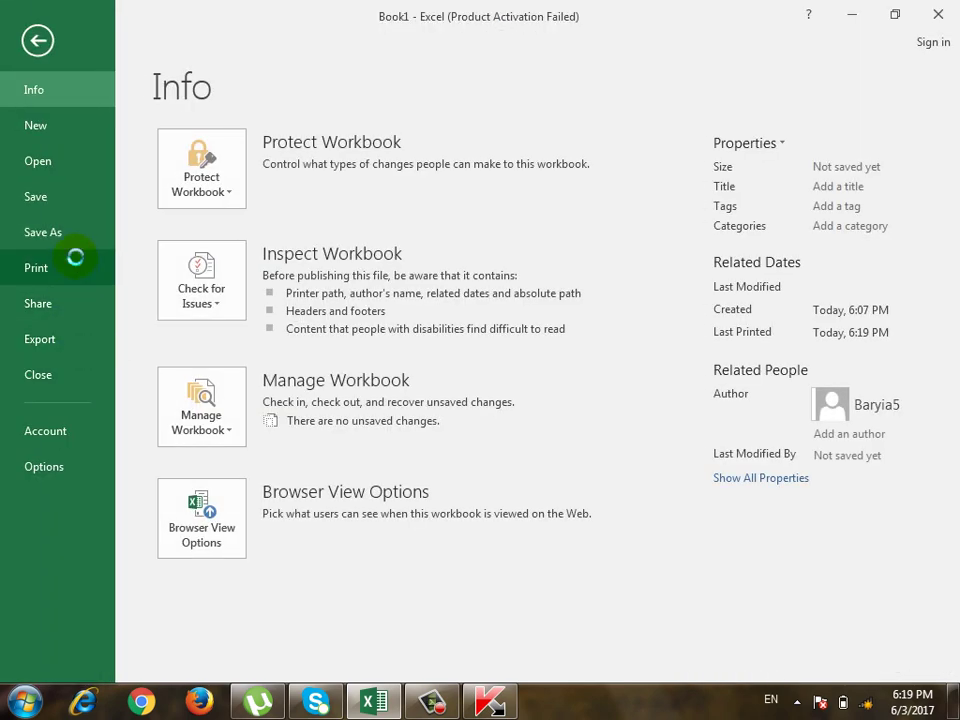
left_click(36, 268)
left_click(355, 625)
left_click(370, 103)
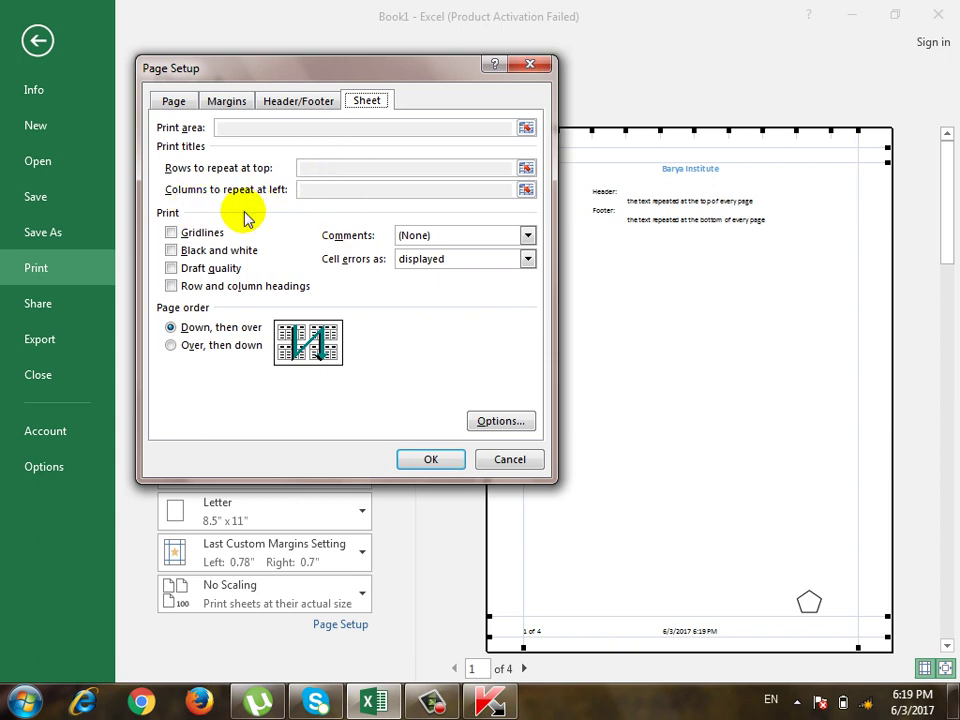
left_click(512, 460)
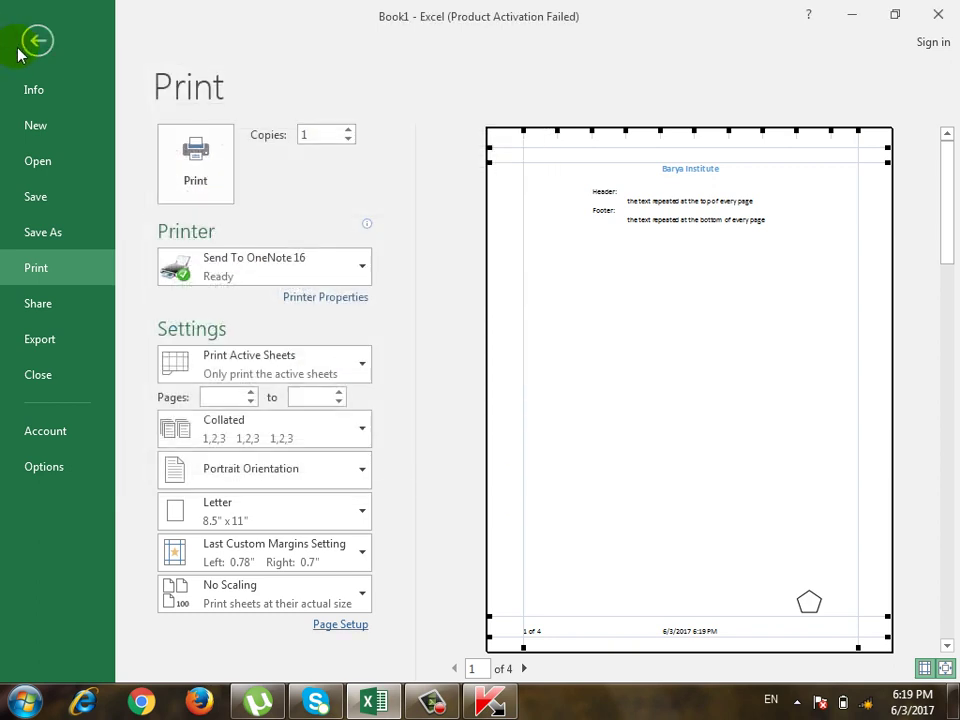
left_click(37, 40)
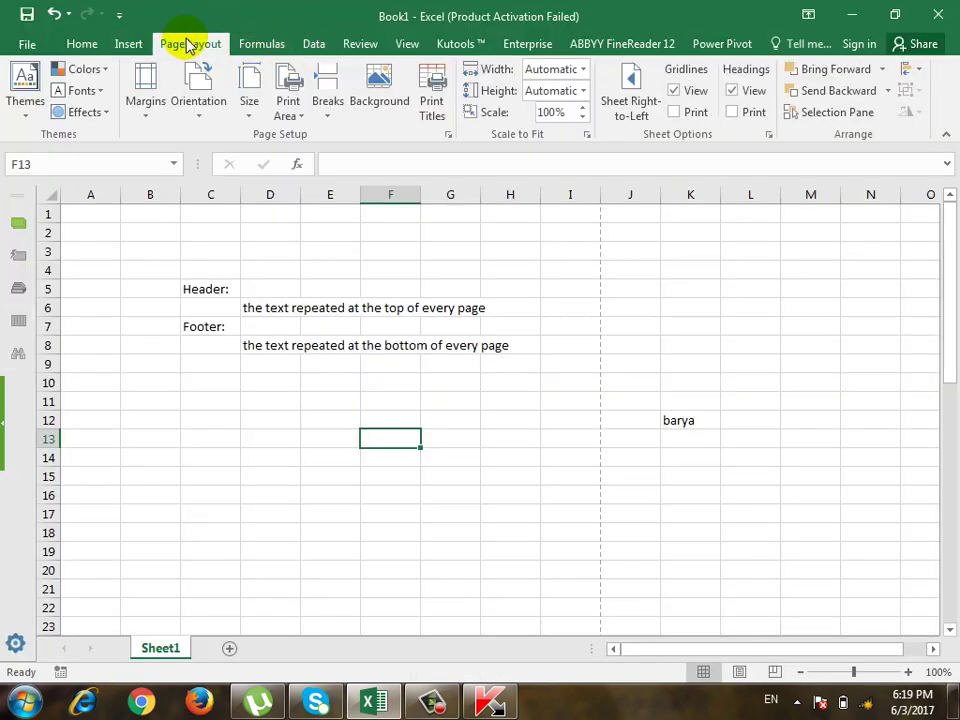
left_click(449, 134)
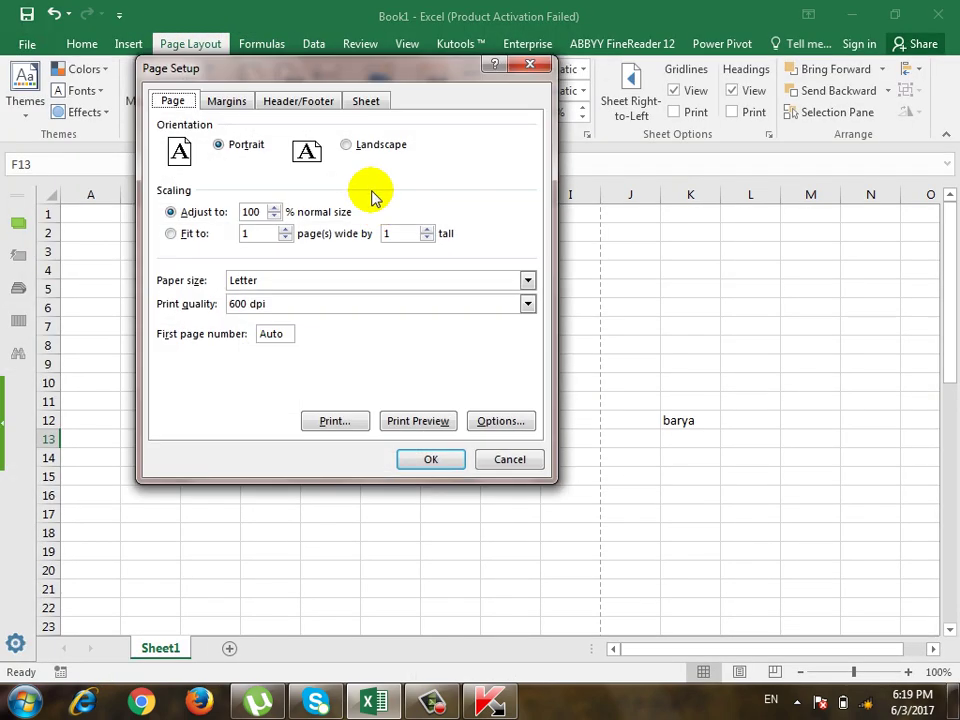
left_click(367, 100)
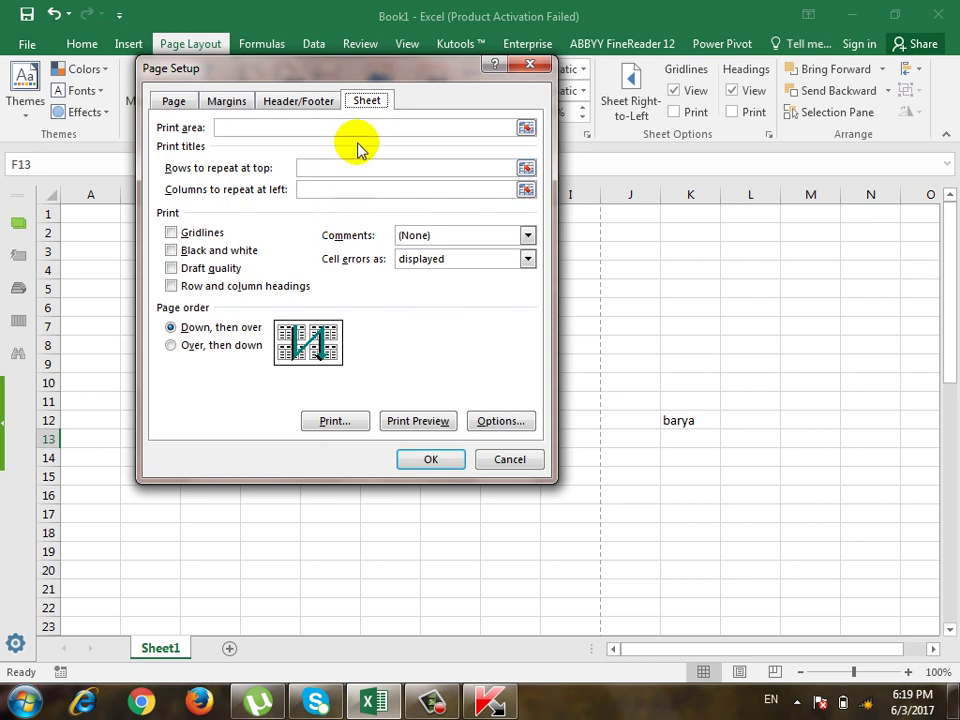
left_click(532, 65)
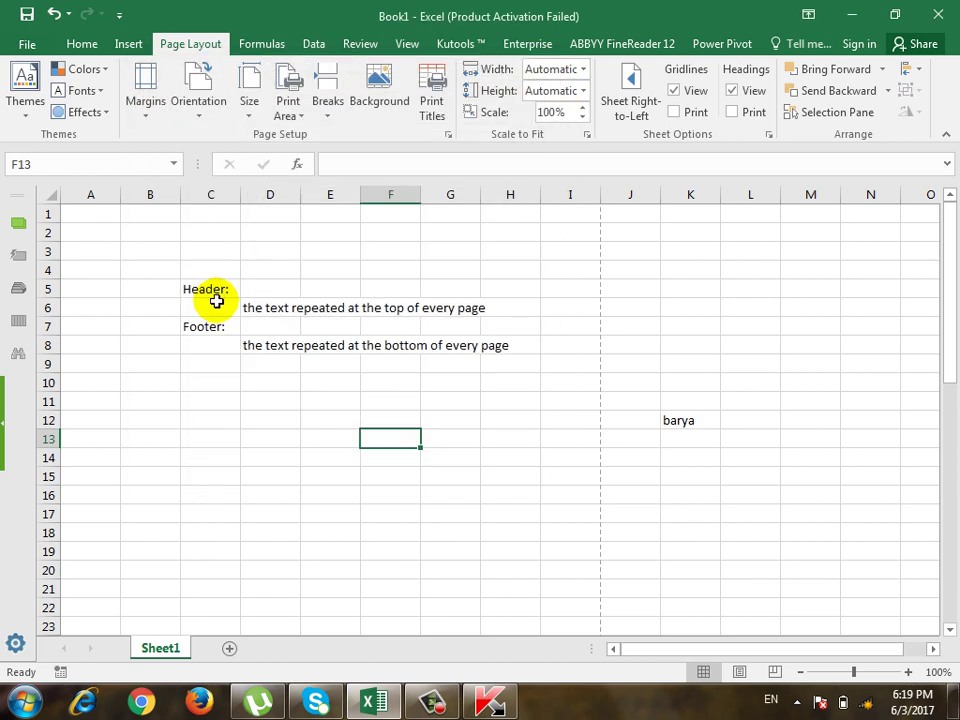
left_click(449, 134)
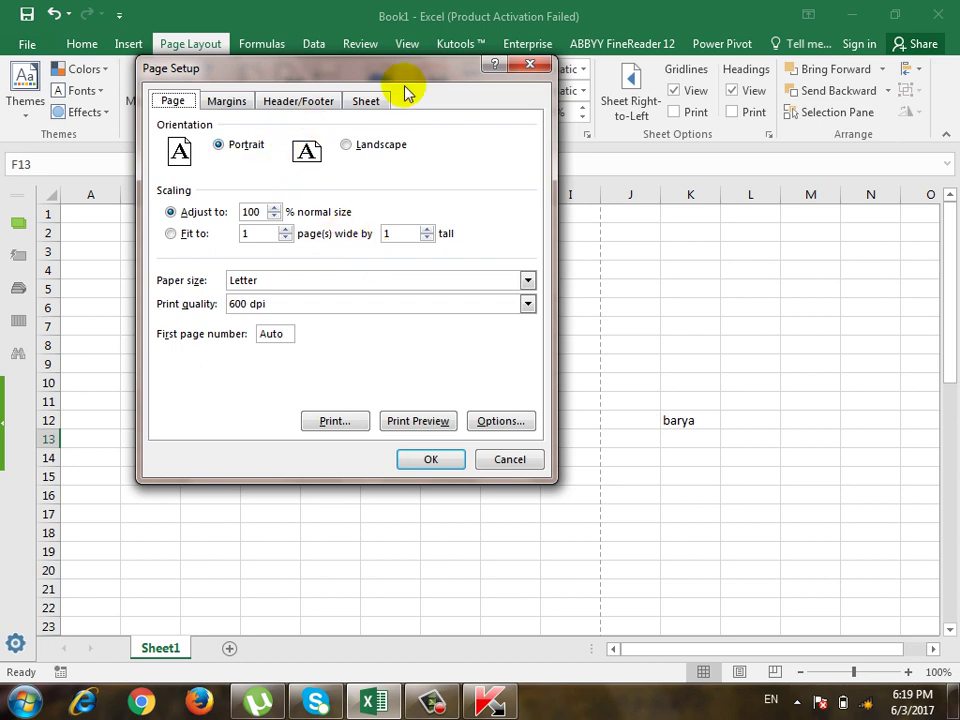
left_click(376, 102)
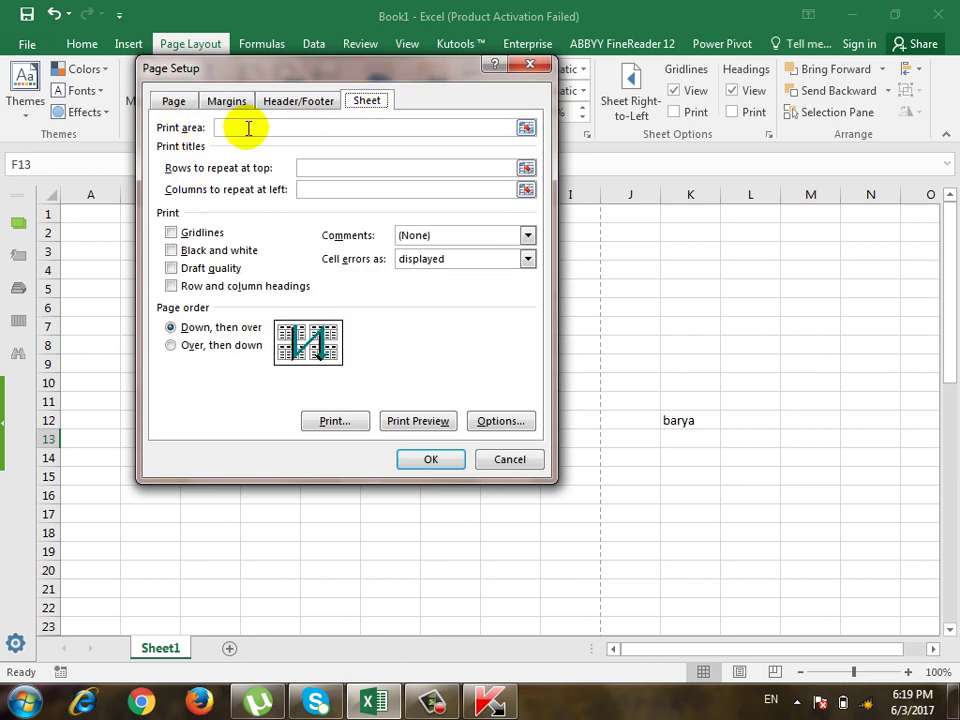
left_click(536, 464)
key("ctrl+p")
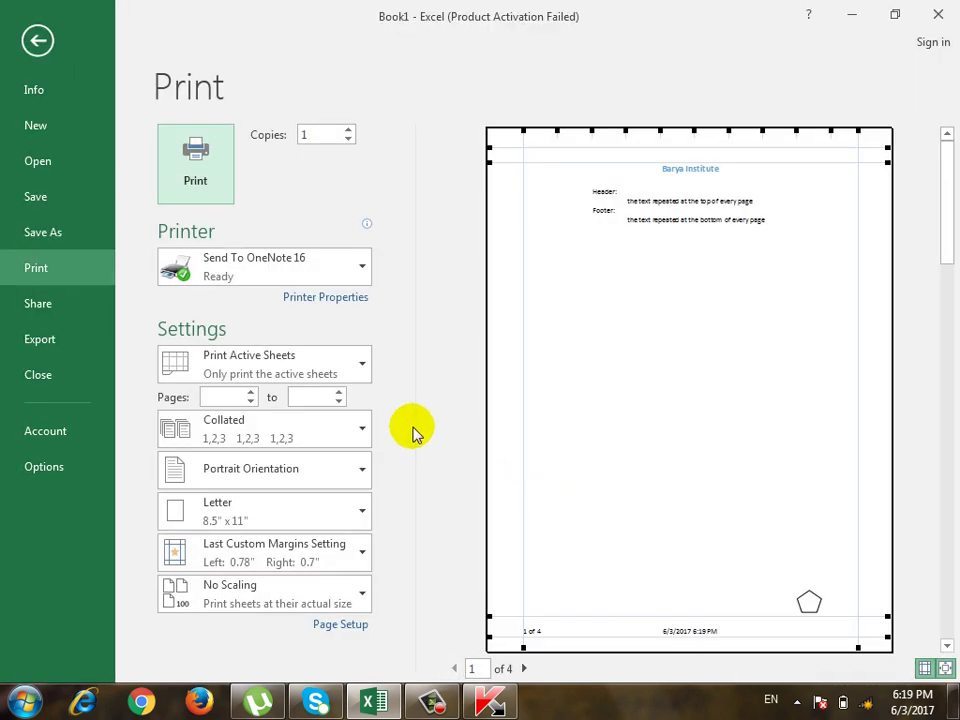
left_click(247, 370)
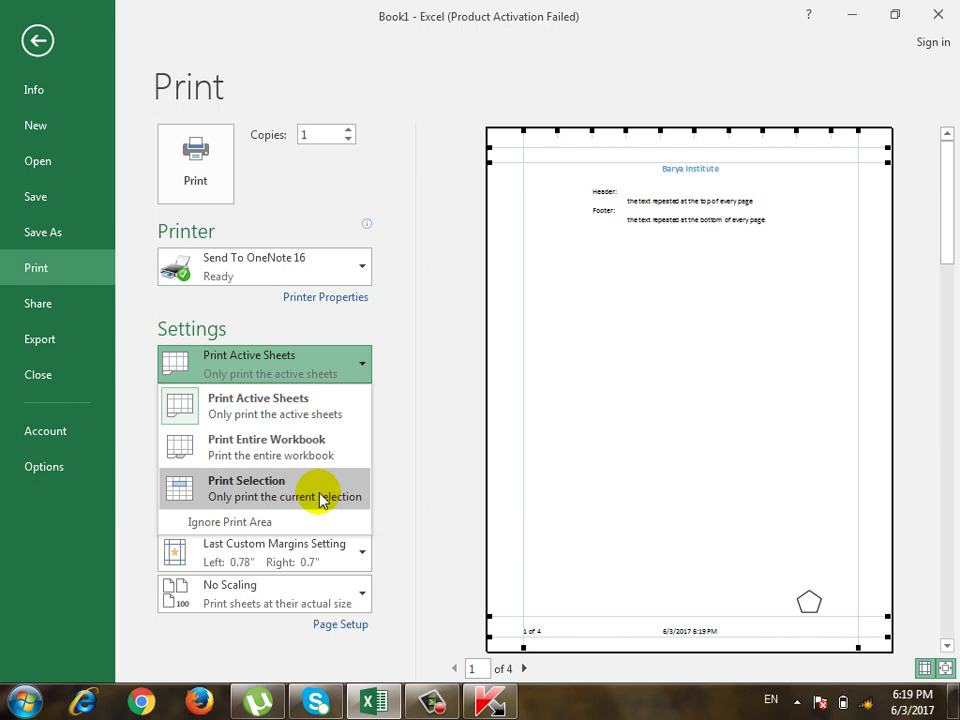
left_click(38, 40)
left_click(317, 340)
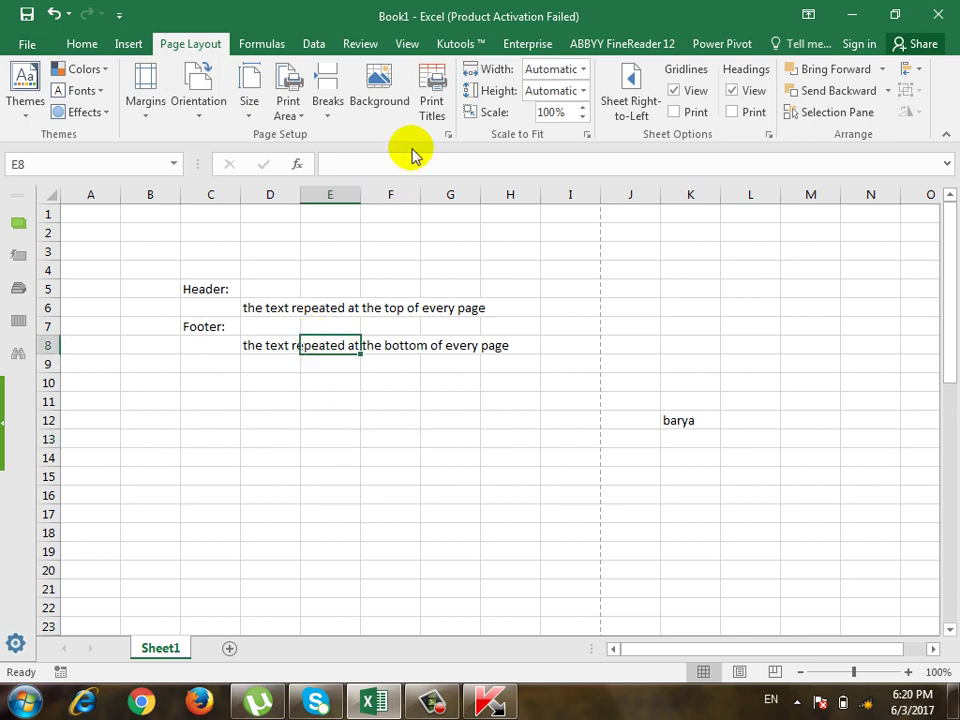
Set the Page Setup print area to $B$4:$H$16 by selecting the range on the sheet.
left_click(448, 134)
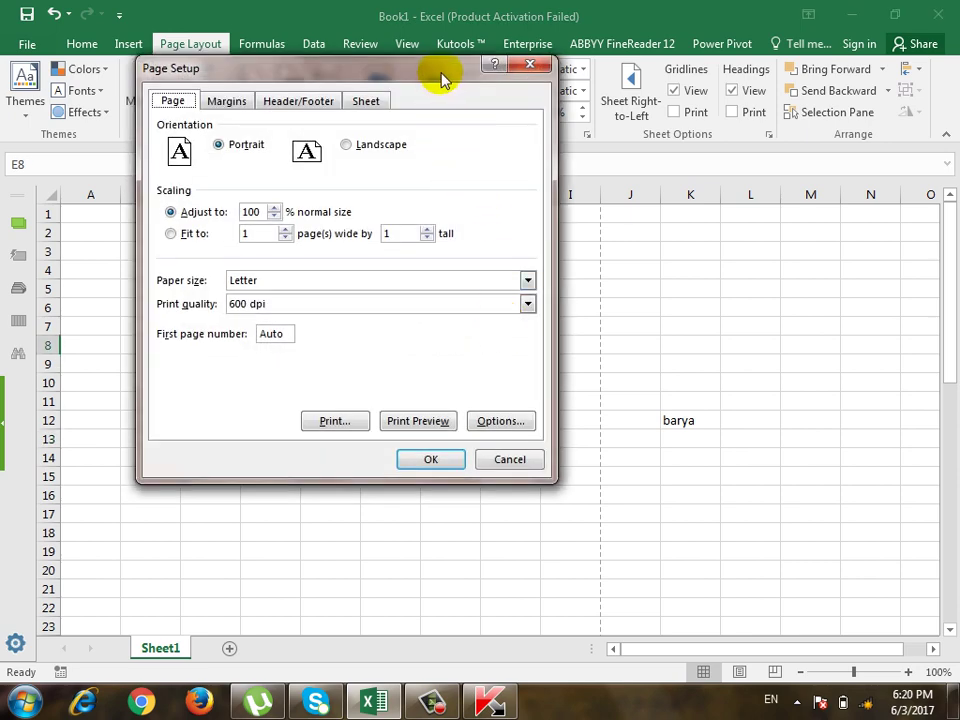
left_click_drag(439, 75, 562, 205)
left_click(490, 231)
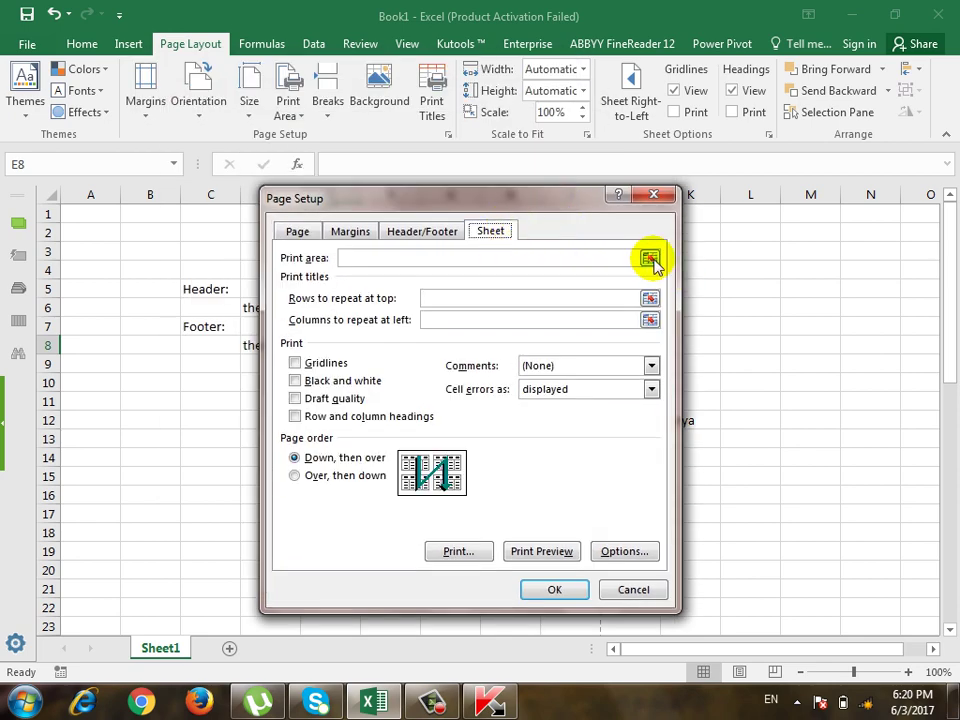
left_click(650, 259)
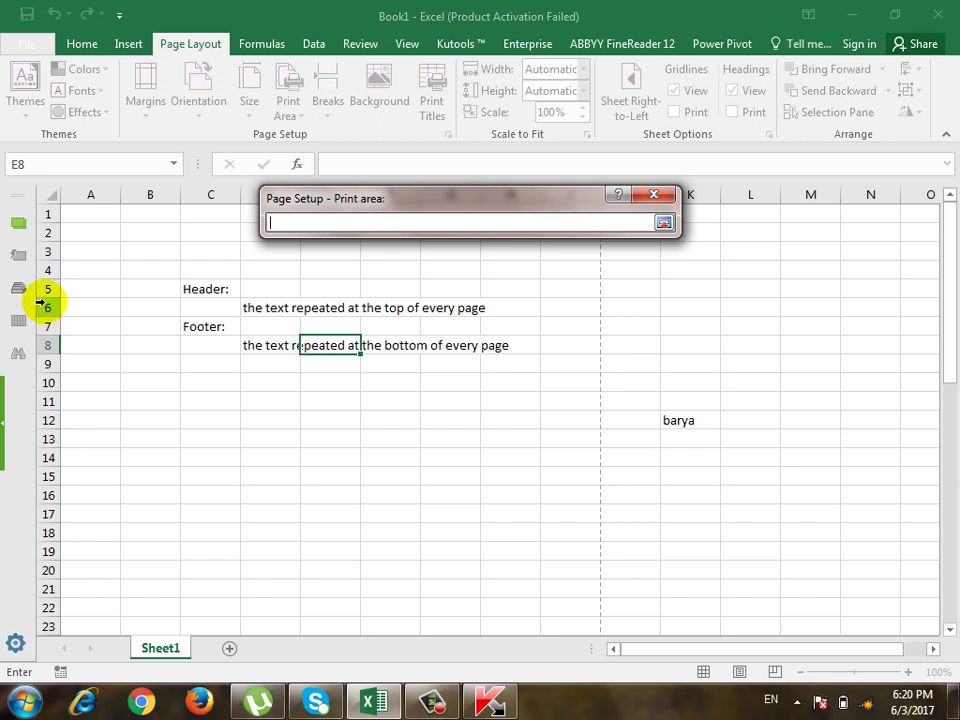
left_click_drag(146, 272, 513, 487)
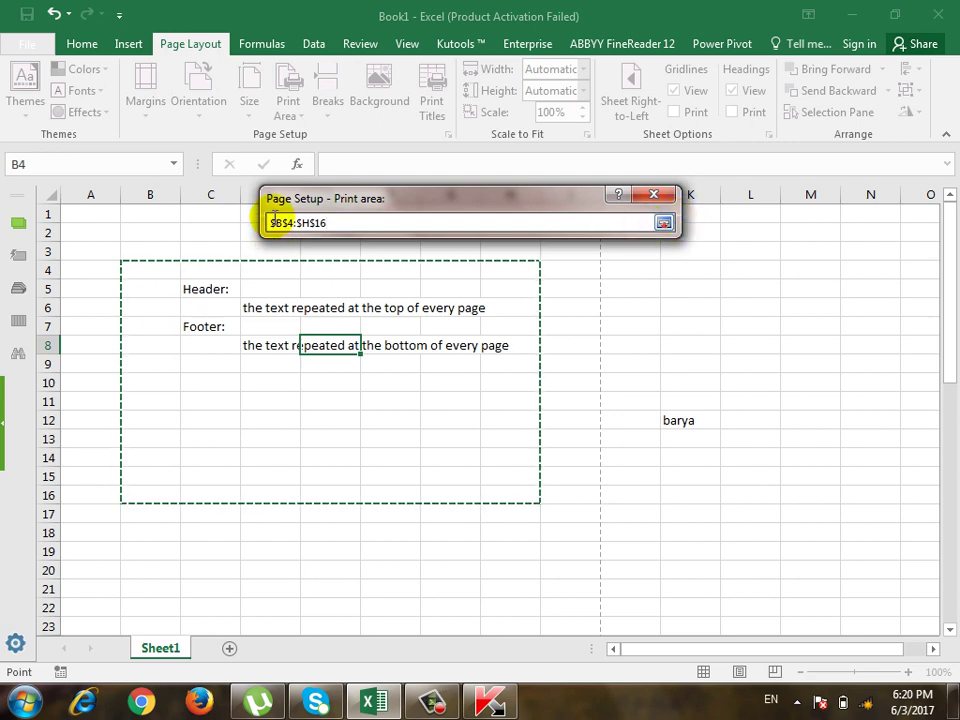
left_click(662, 223)
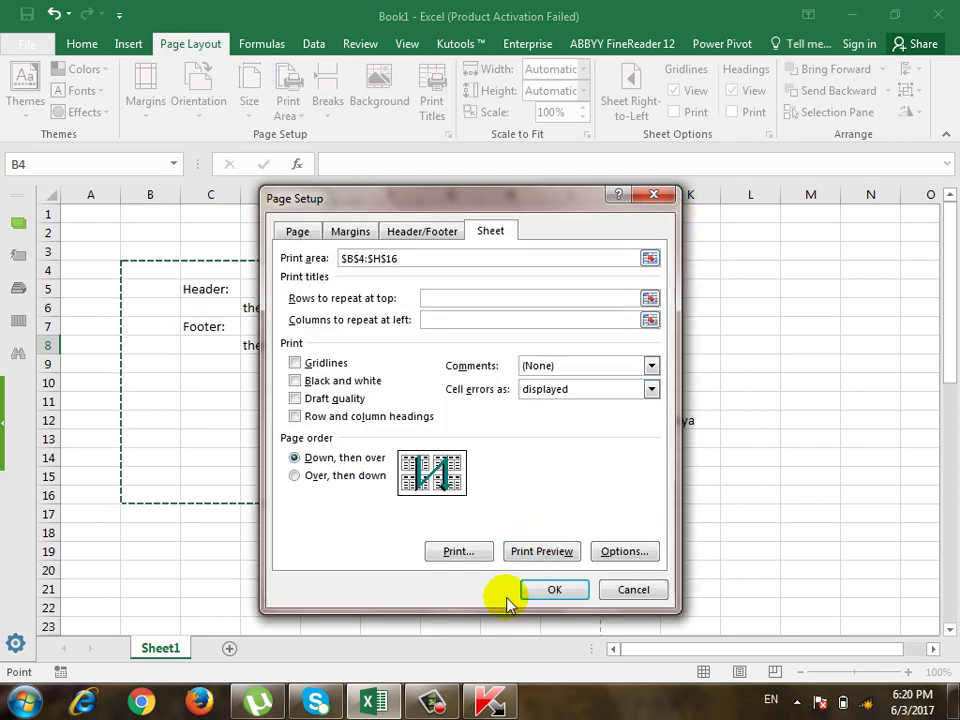
left_click(541, 587)
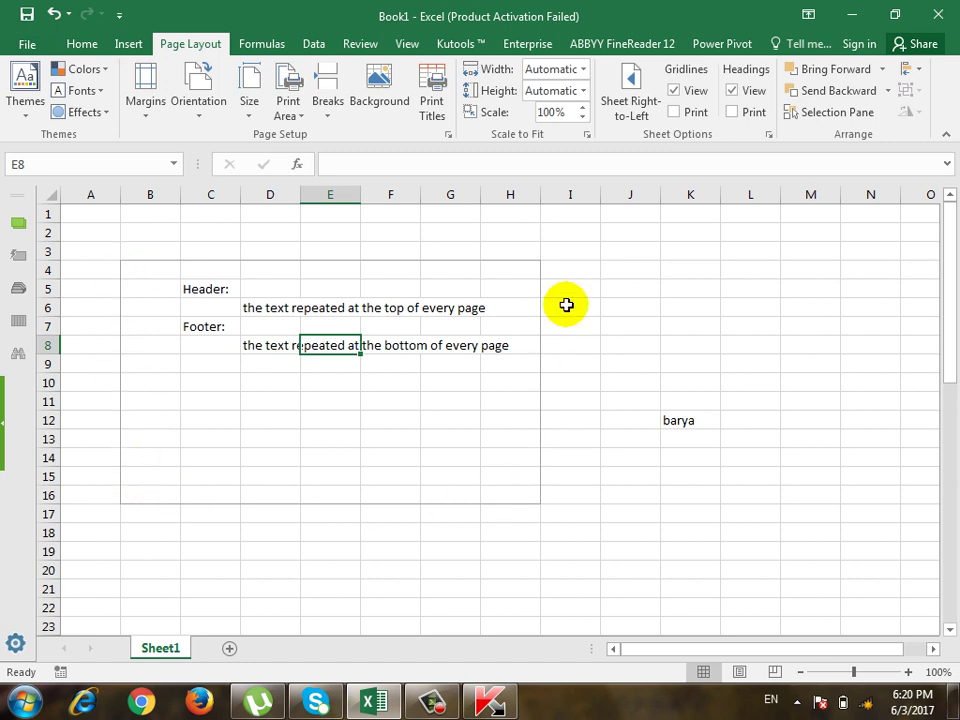
Enter 'tt' in cell E15 and open the print preview.
left_click(310, 455)
left_click(345, 472)
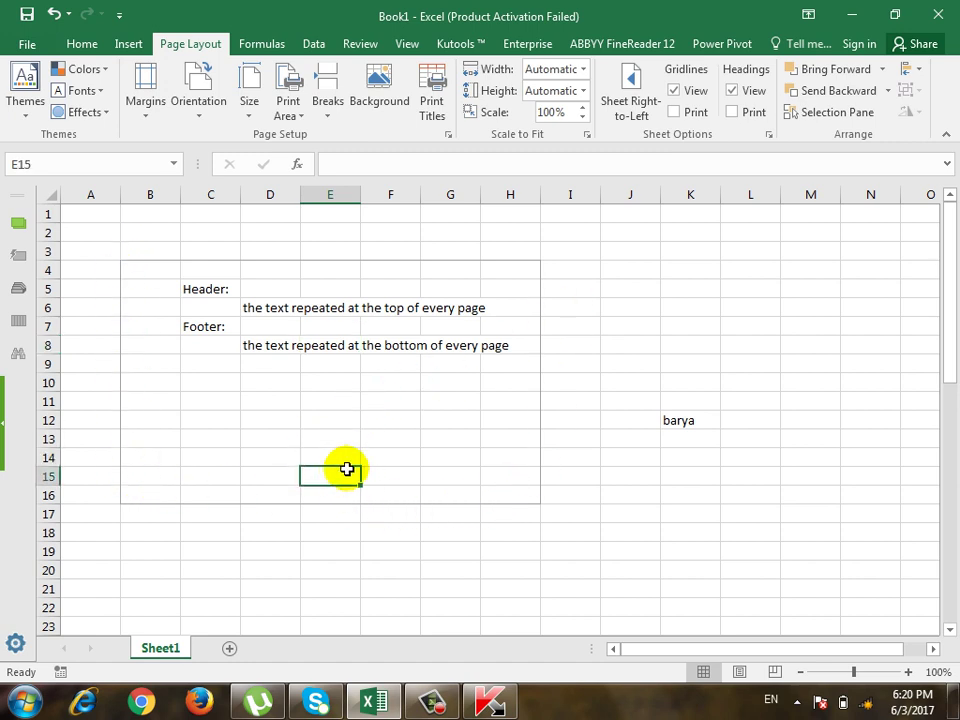
type("tt")
left_click(450, 458)
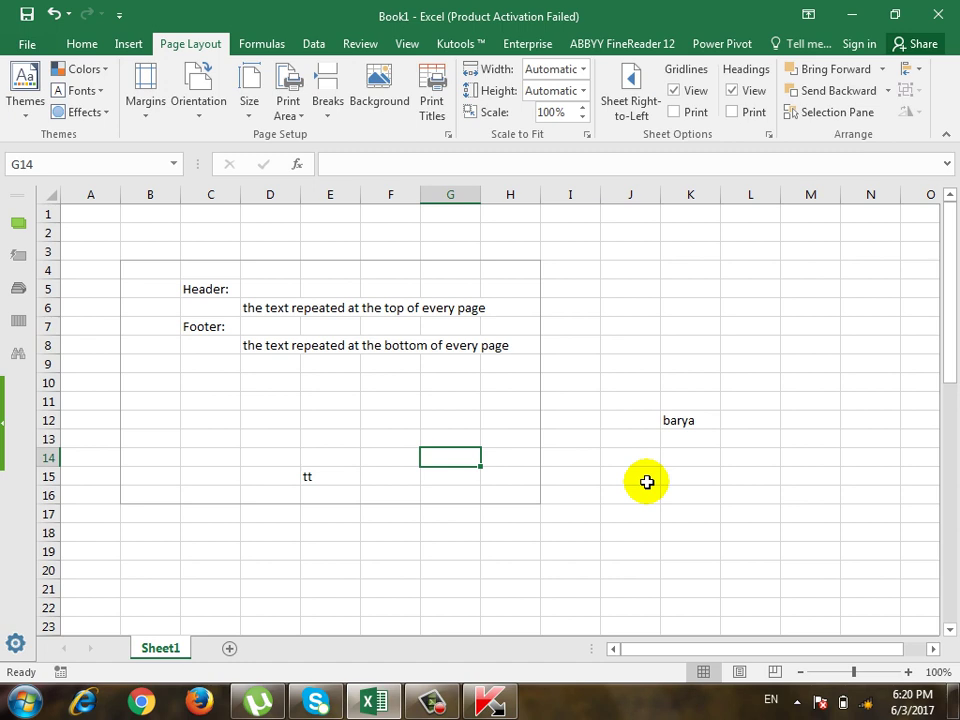
key("ctrl+p")
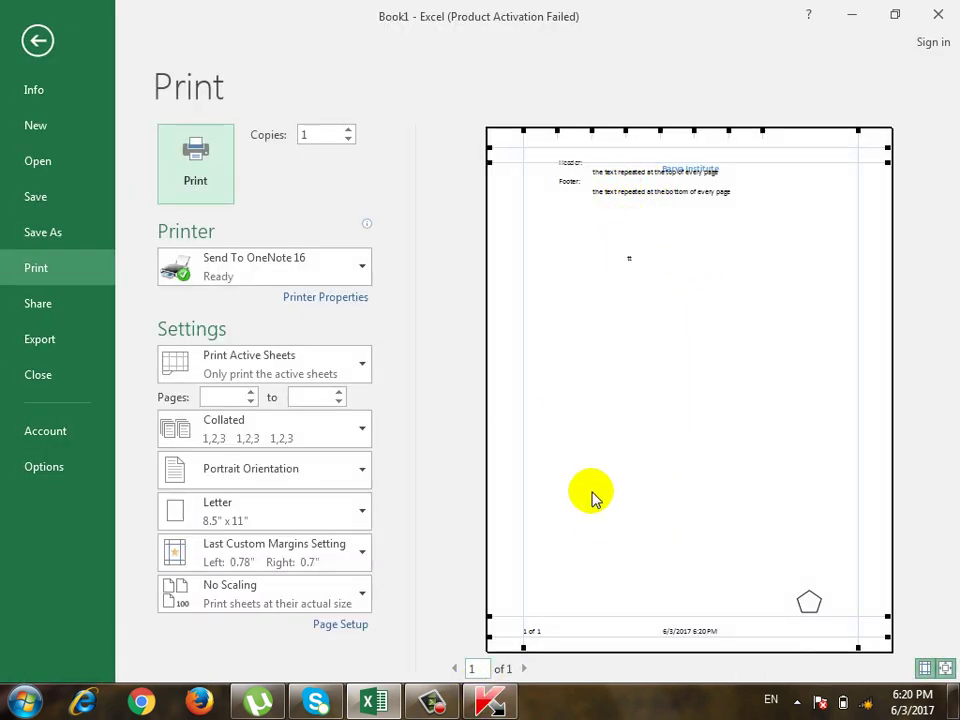
Look at the Sheet print settings in Page Setup, then leave without changes.
left_click(340, 624)
left_click(490, 231)
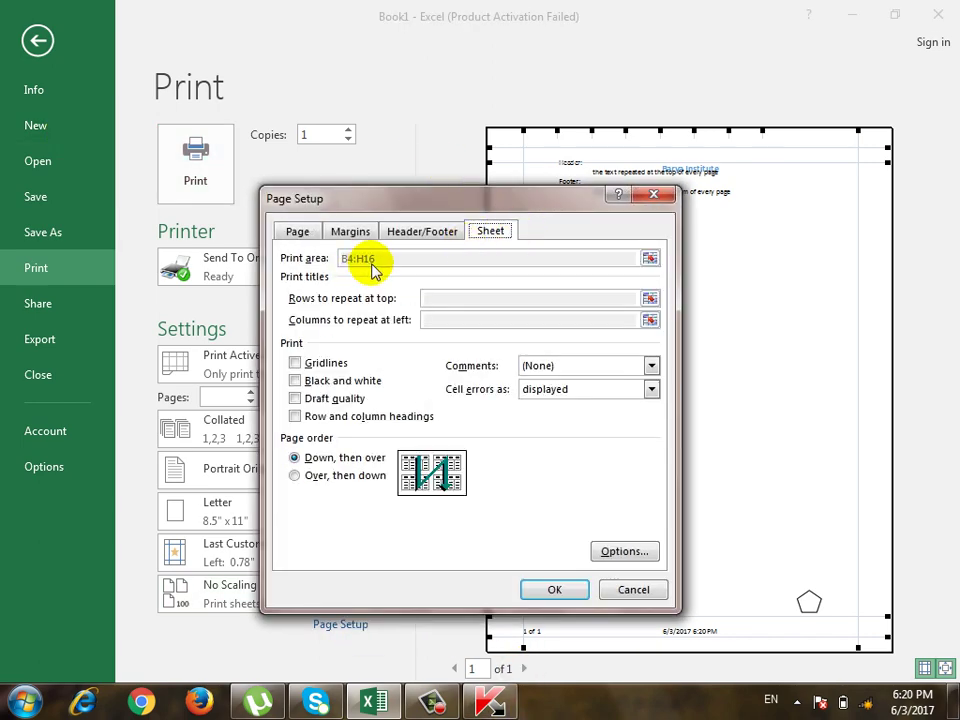
key("Escape")
left_click(38, 40)
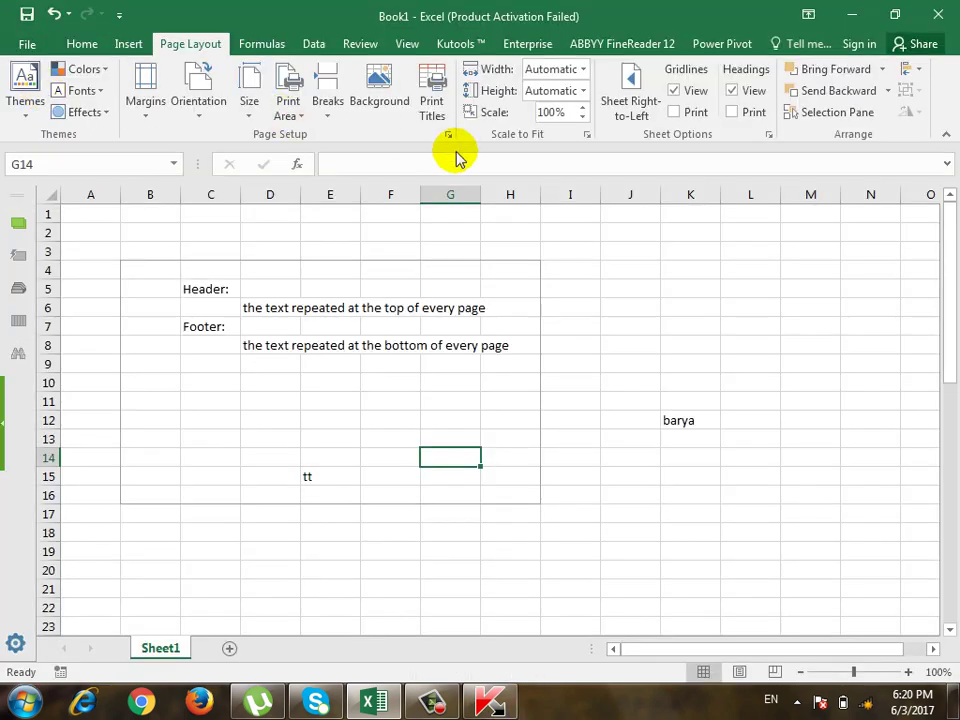
Clear the Print area box so the whole sheet prints, and check the preview.
left_click(448, 136)
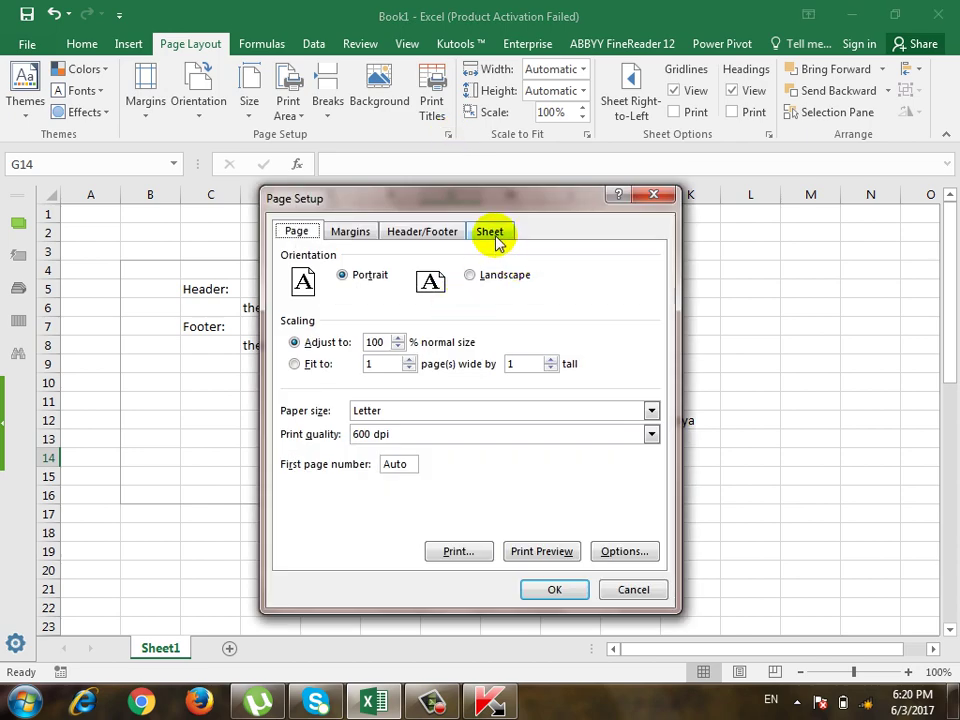
left_click(492, 236)
key("Delete")
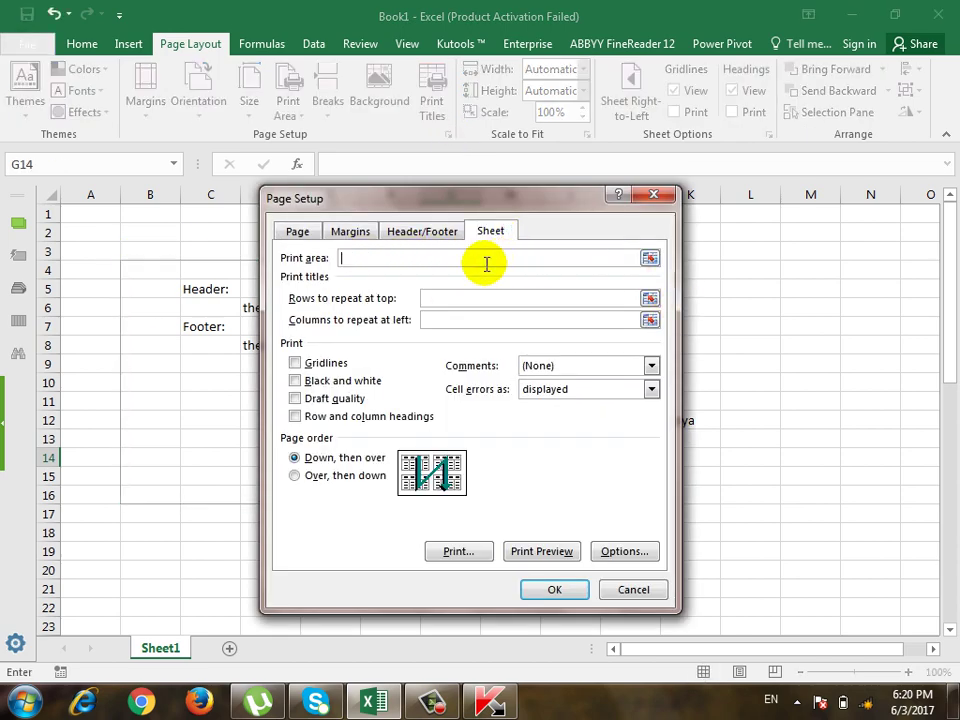
left_click(540, 590)
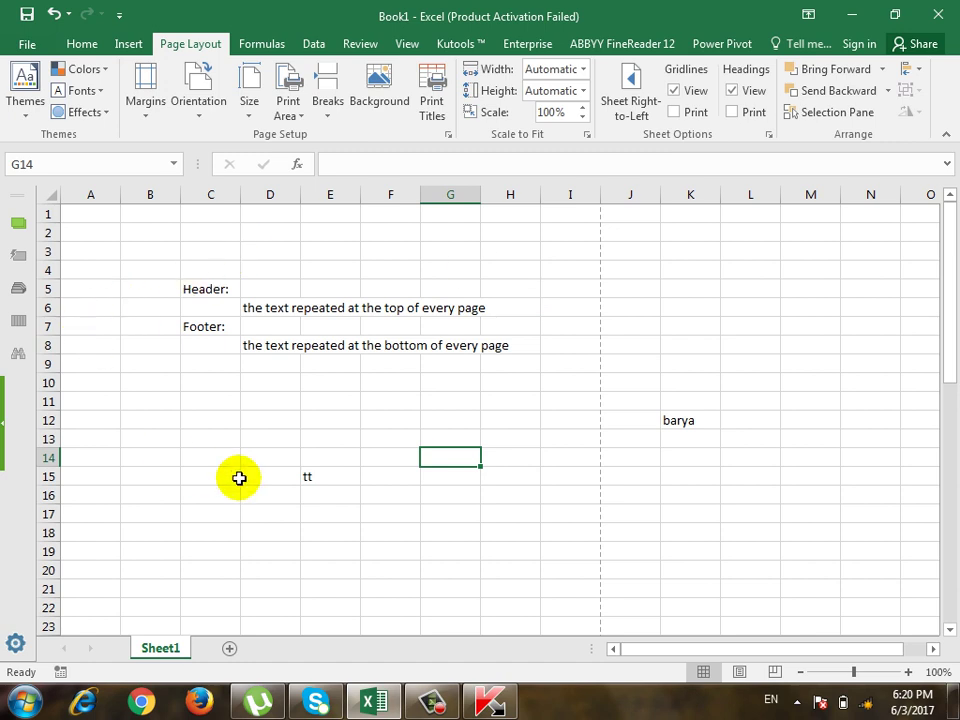
key("ctrl+p")
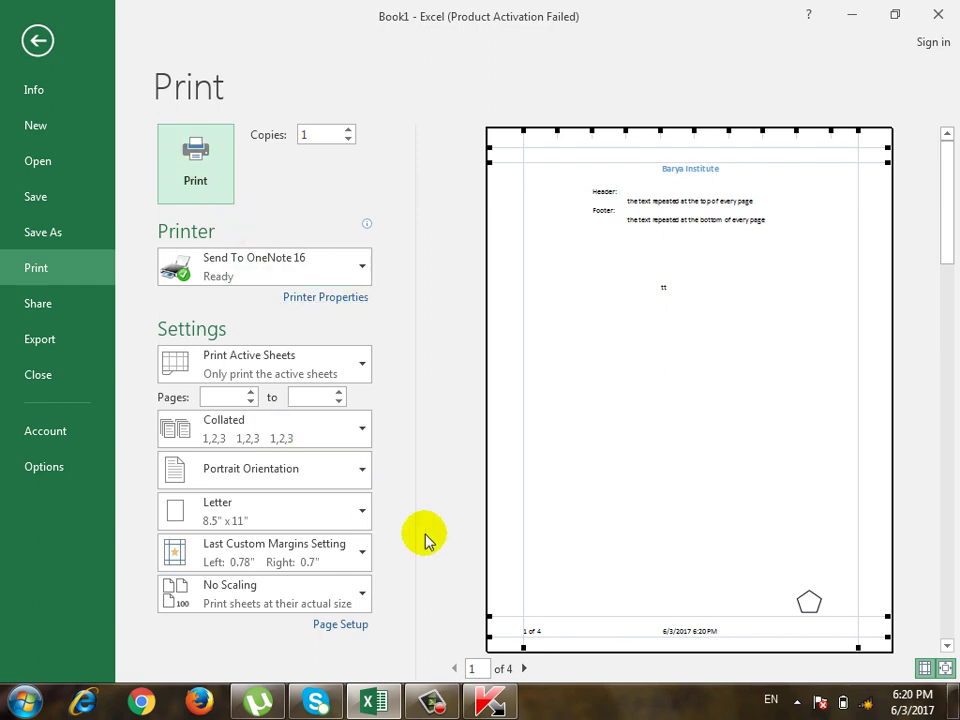
Recheck the Sheet print settings, then add a new blank Sheet2.
left_click(354, 630)
left_click(482, 236)
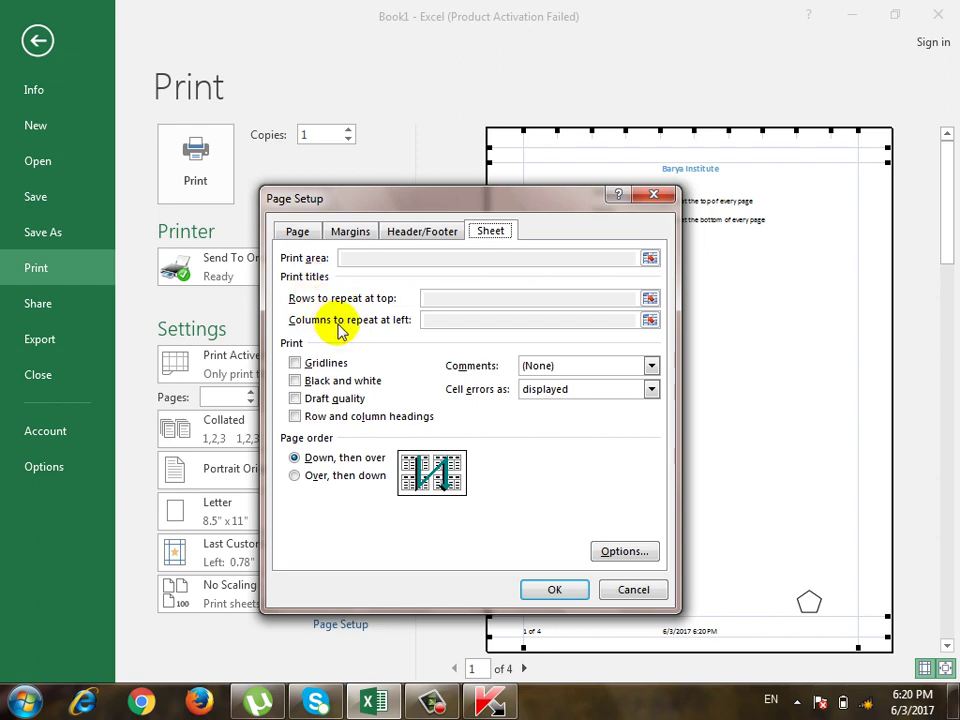
key("Escape")
key("Escape")
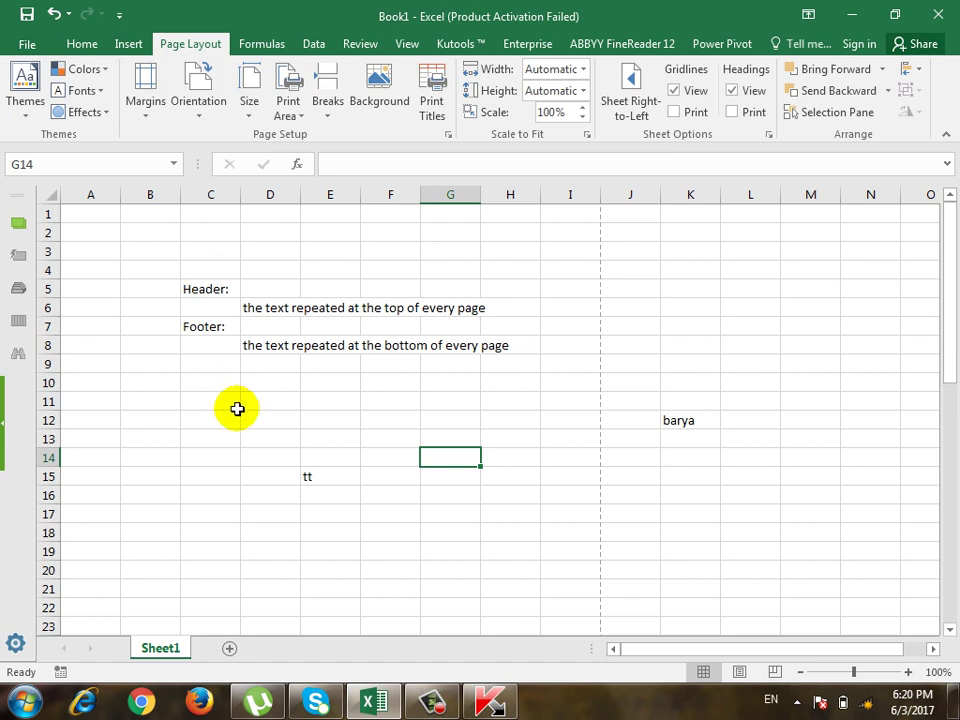
left_click(230, 648)
type("N")
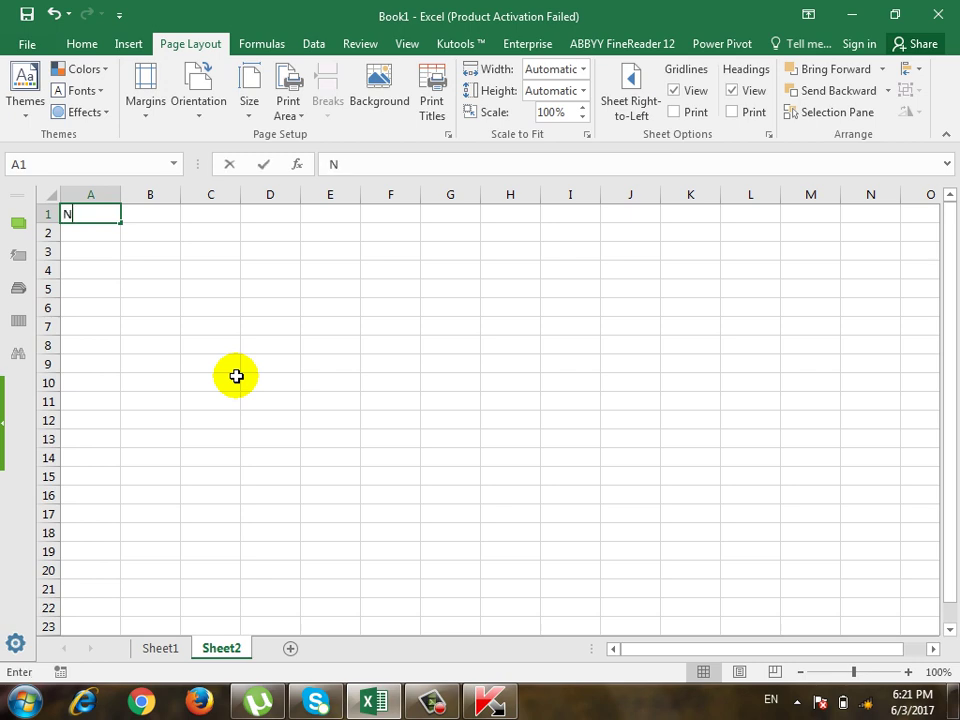
Type the headings No, Name, Date and G Salary into A1:D1.
type("o")
key("Tab")
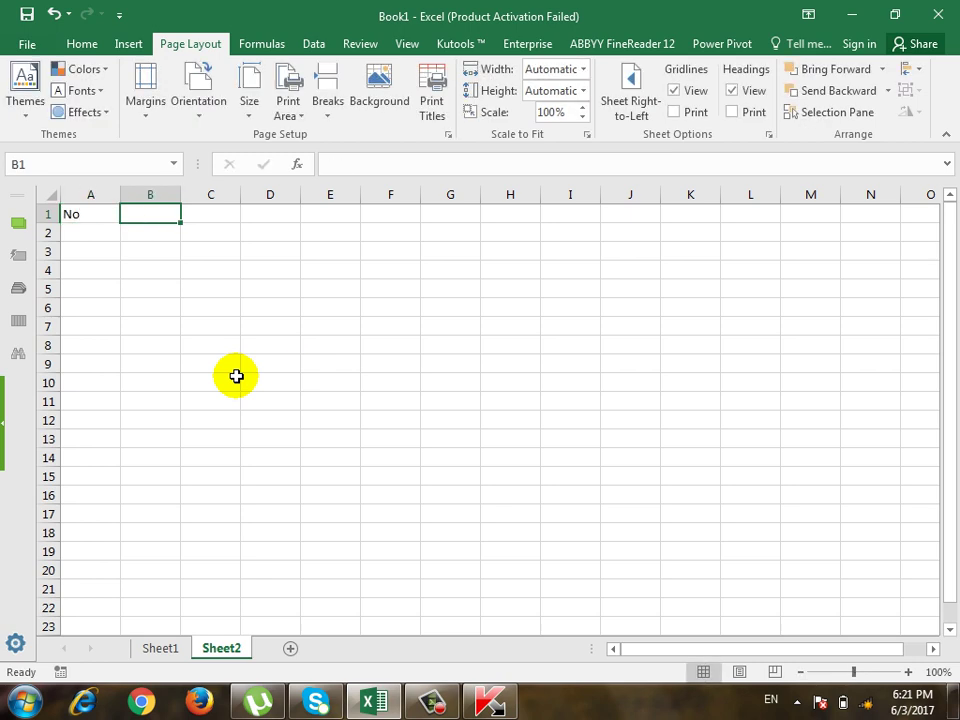
type("Name")
key("Tab")
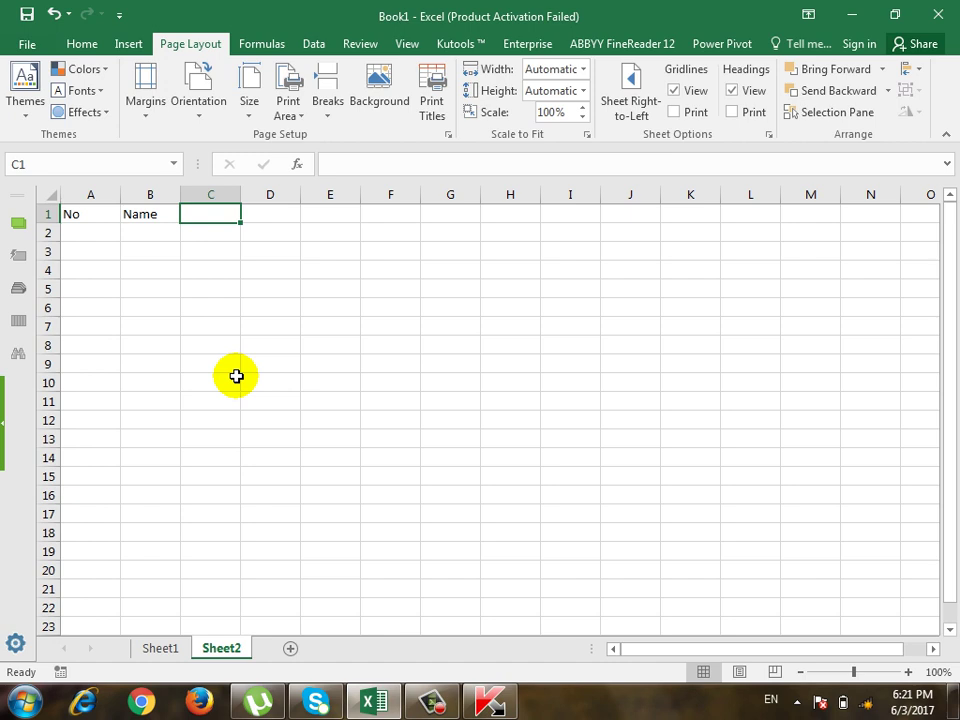
type("Date")
key("Tab")
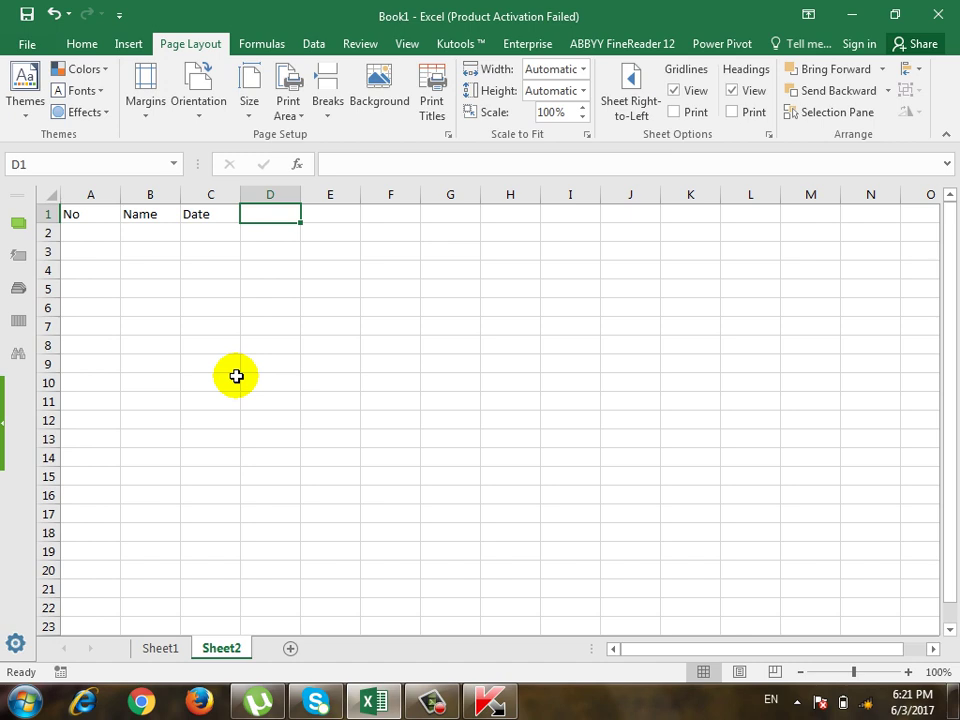
type(";")
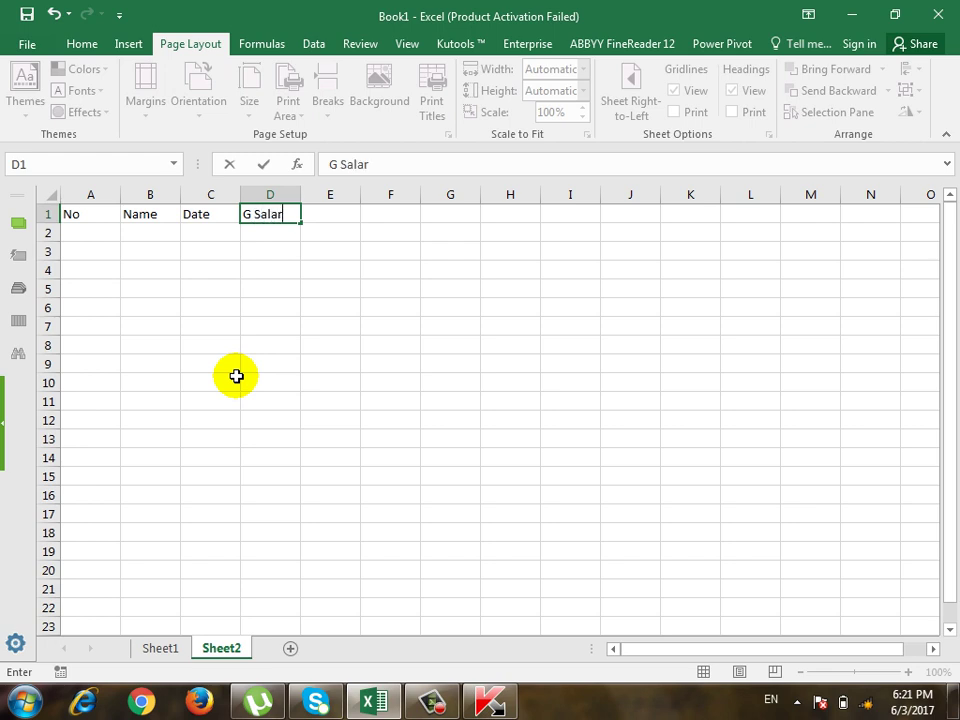
type("y")
key("Return")
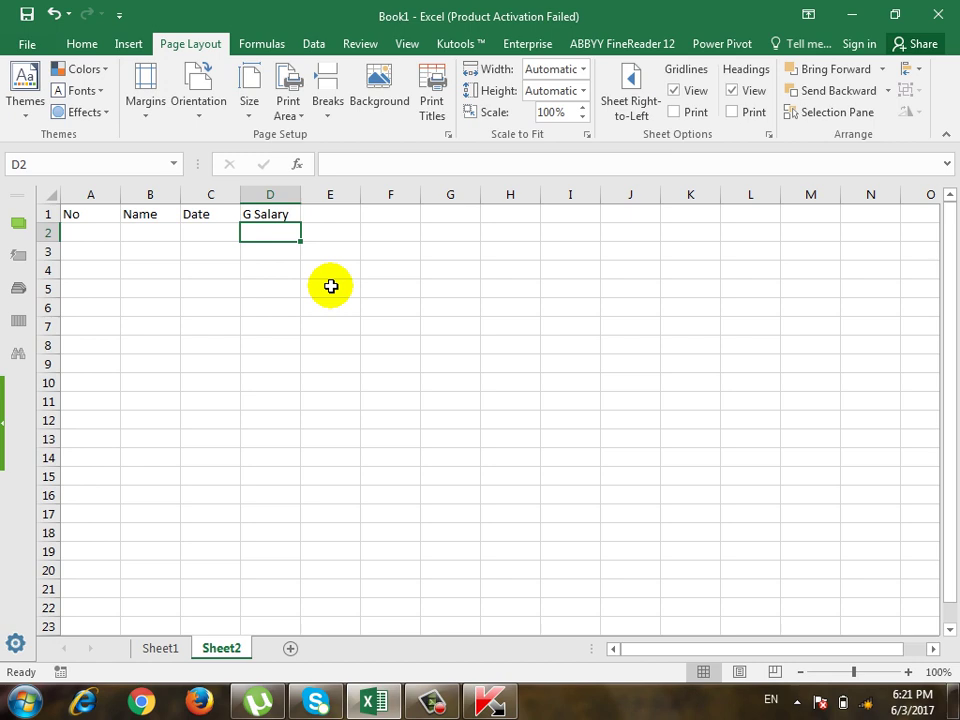
Type the headings Tax, Net Salary, Jan and Feb into E1:H1.
key("Right")
key("Up")
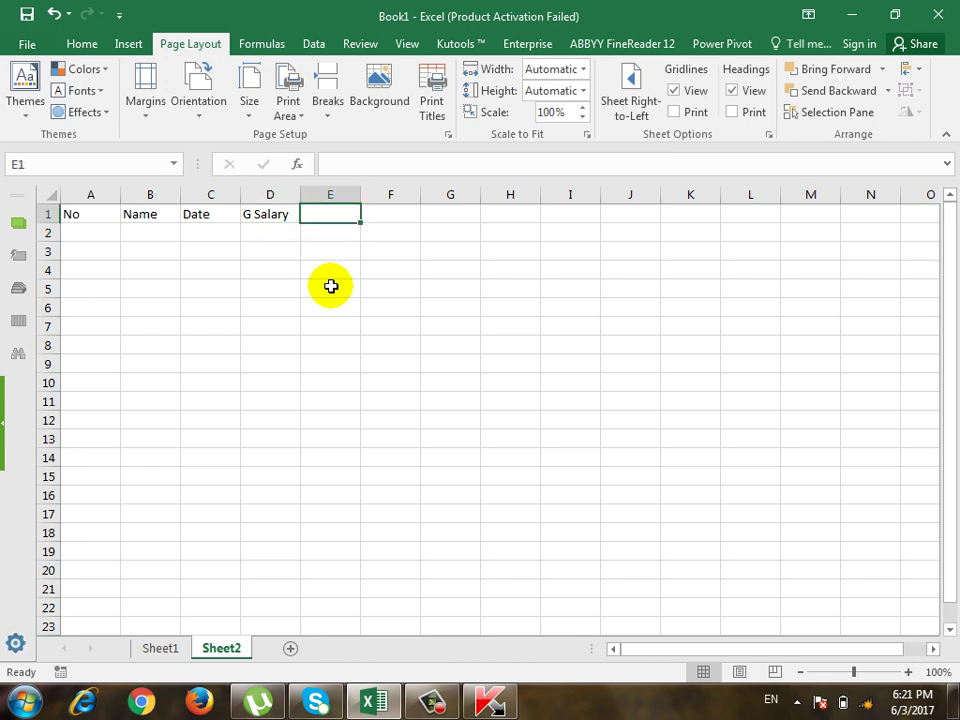
type("Tax")
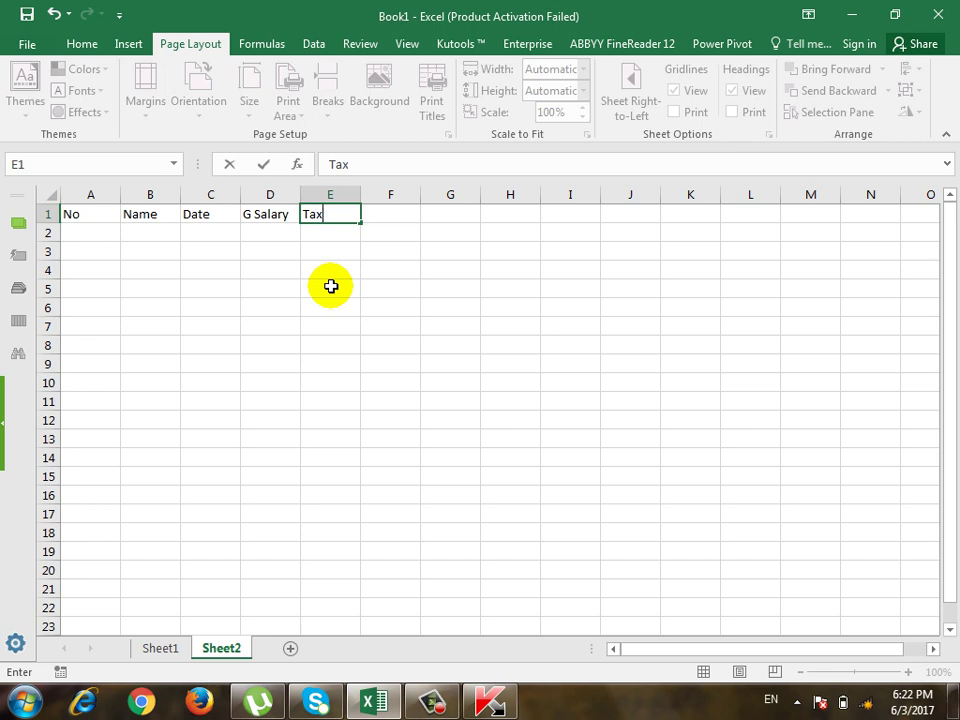
key("Right")
type("N")
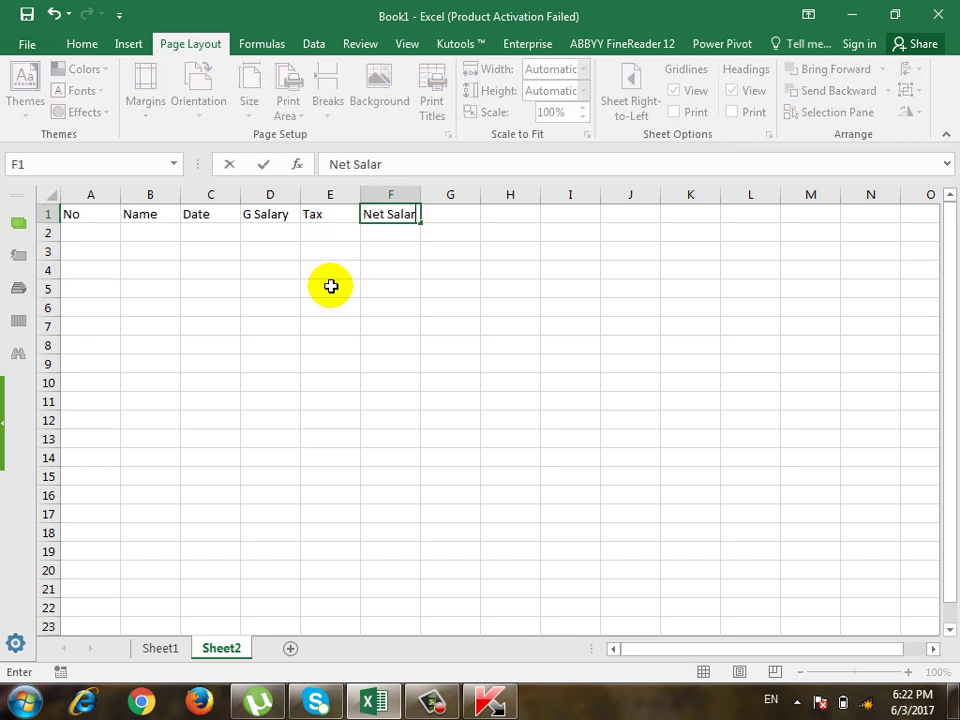
key("Return")
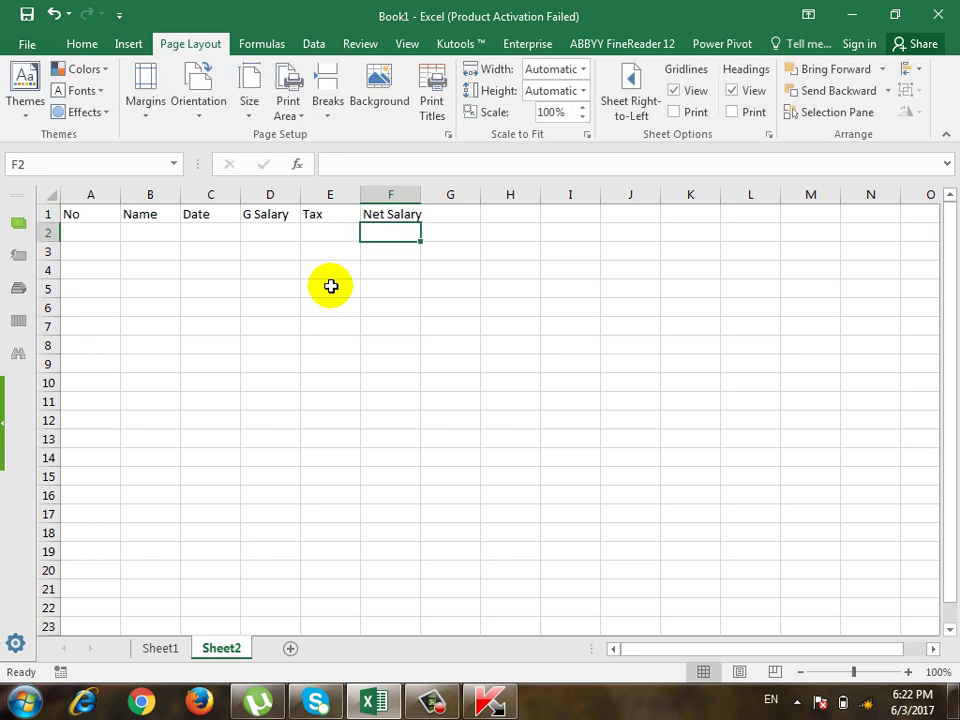
key("Up")
key("Right")
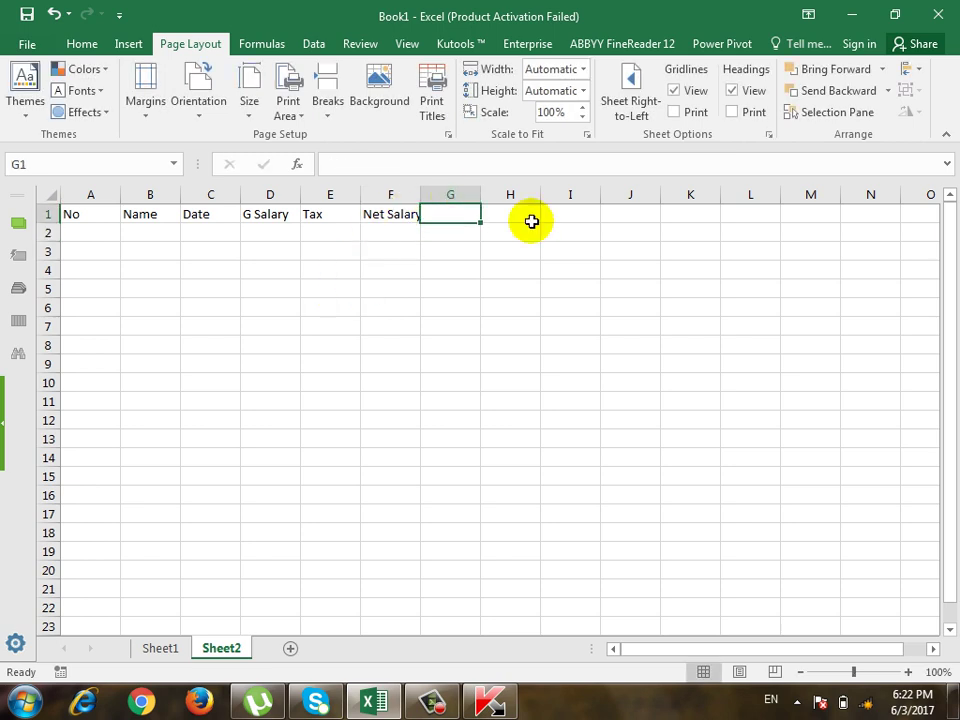
type("Feb")
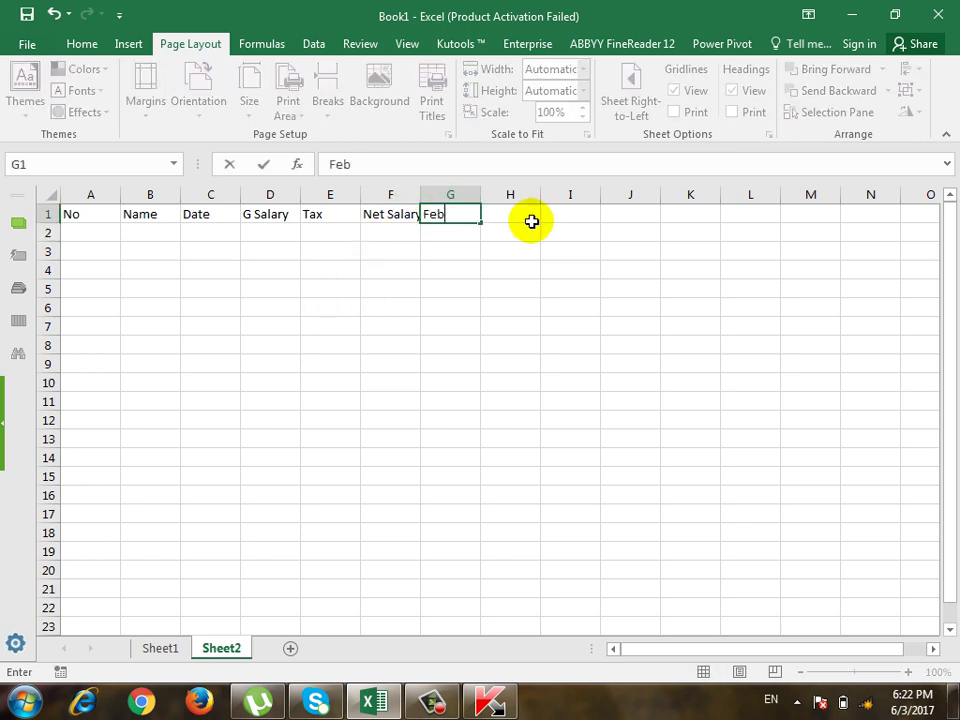
left_click(531, 221)
key("Left")
type("Jan")
left_click(531, 221)
type("Fe")
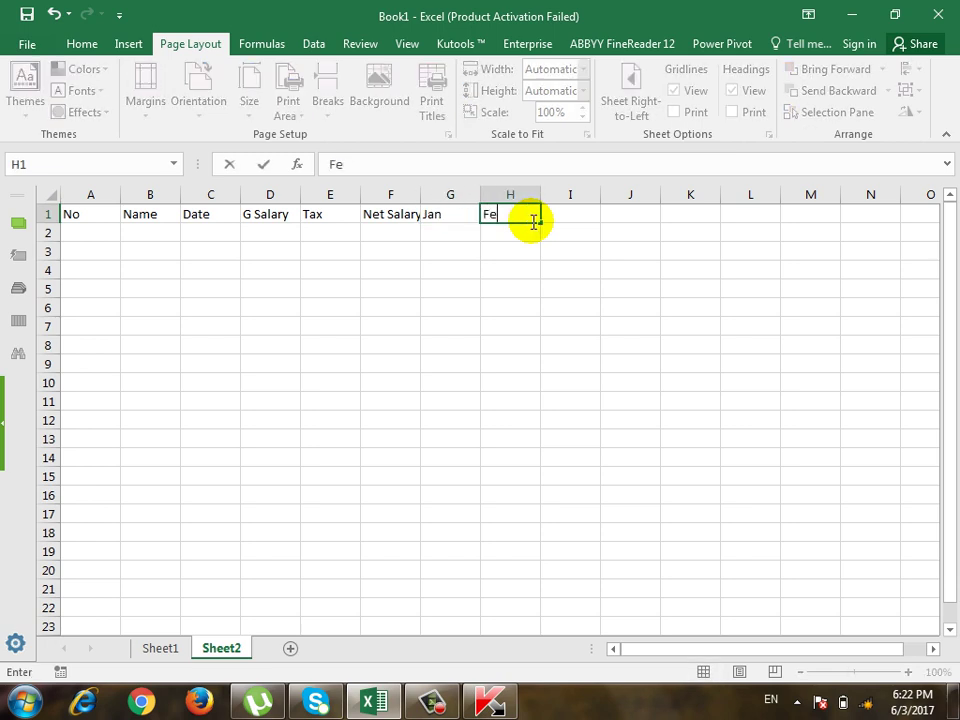
type("b")
key("Right")
key("Left")
key("Left")
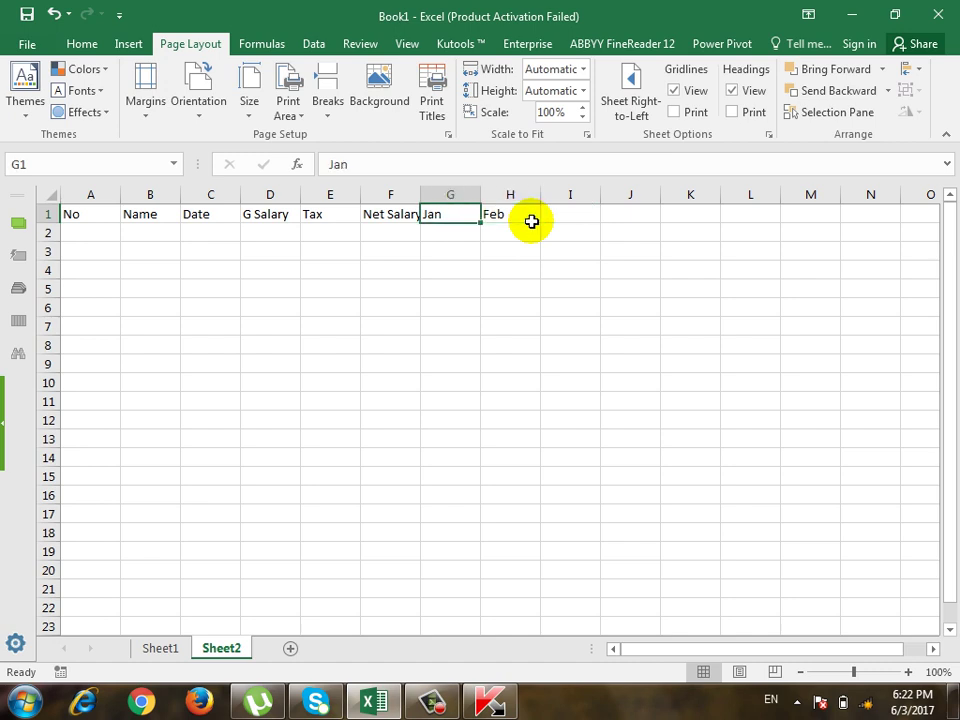
Fill the month headings from Jan through Dec across row 1.
left_click(531, 221, "shift")
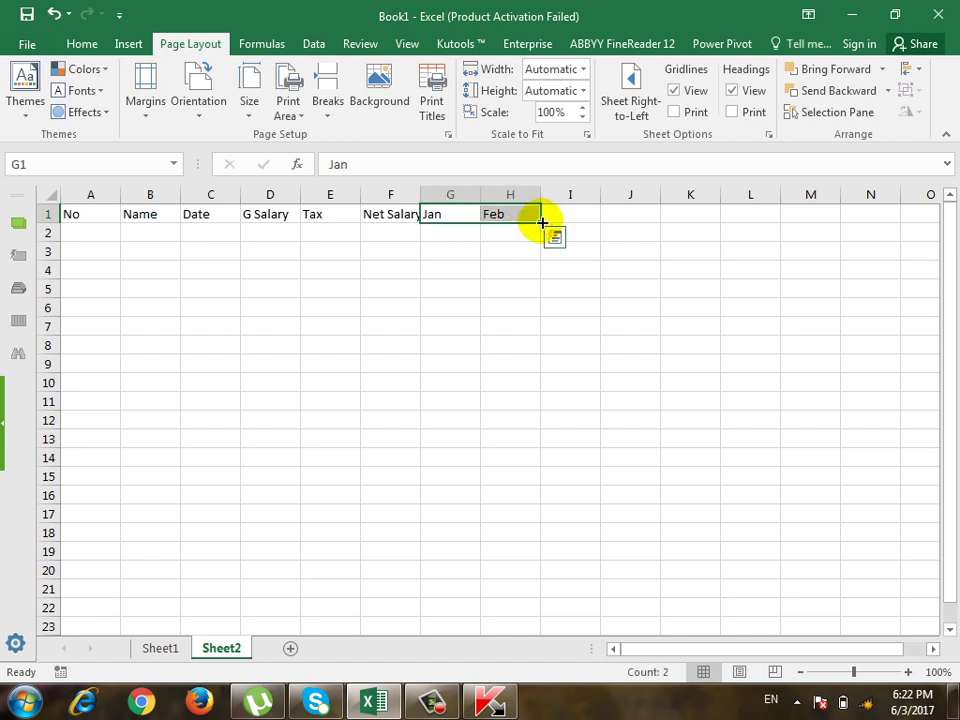
mouse_move(542, 222)
left_mouse_down()
mouse_move(907, 240)
mouse_move(889, 235)
left_mouse_up()
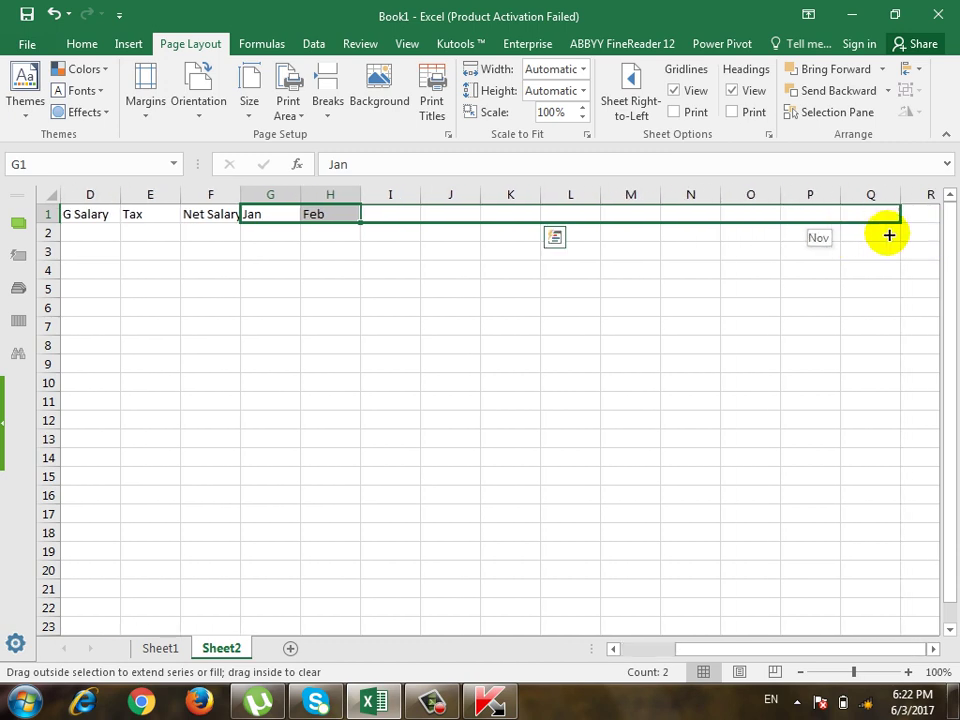
left_click_drag(889, 235, 936, 229)
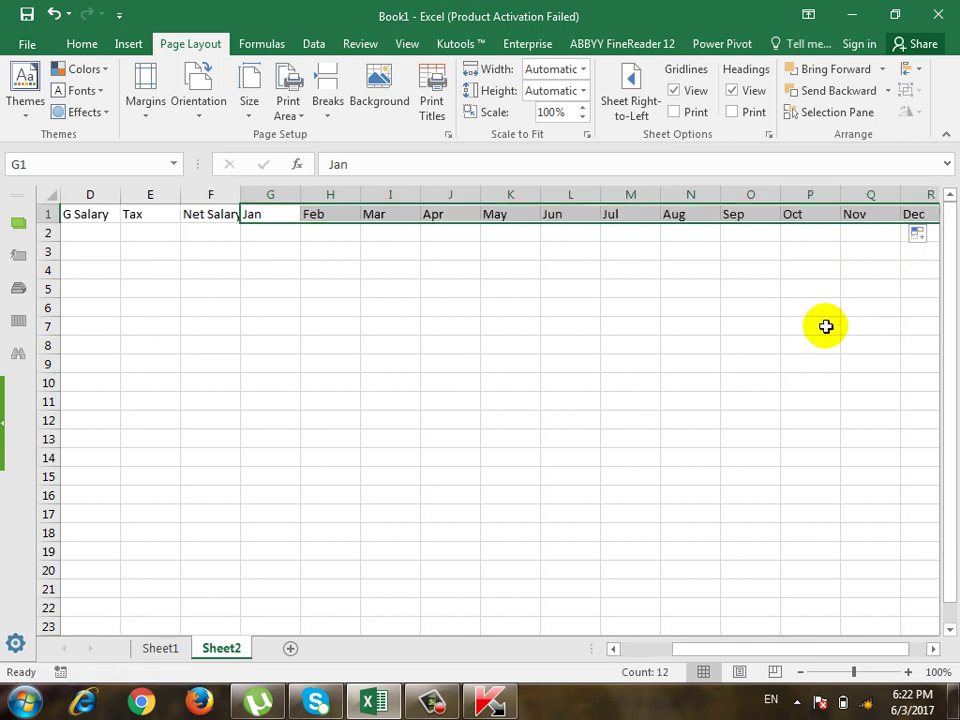
left_click(816, 532)
left_click_drag(814, 650, 628, 651)
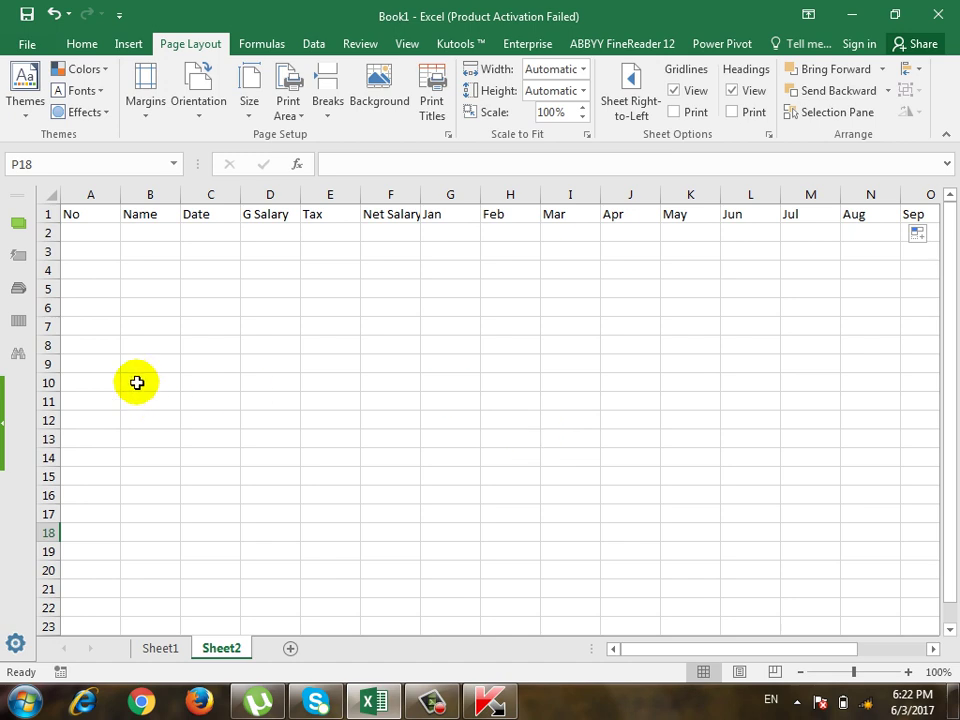
Enter 1, 2, 3 in A2:A4 and fill the No series down column A.
left_click(98, 230)
type("1")
key("Return")
type("2")
key("Return")
type("3")
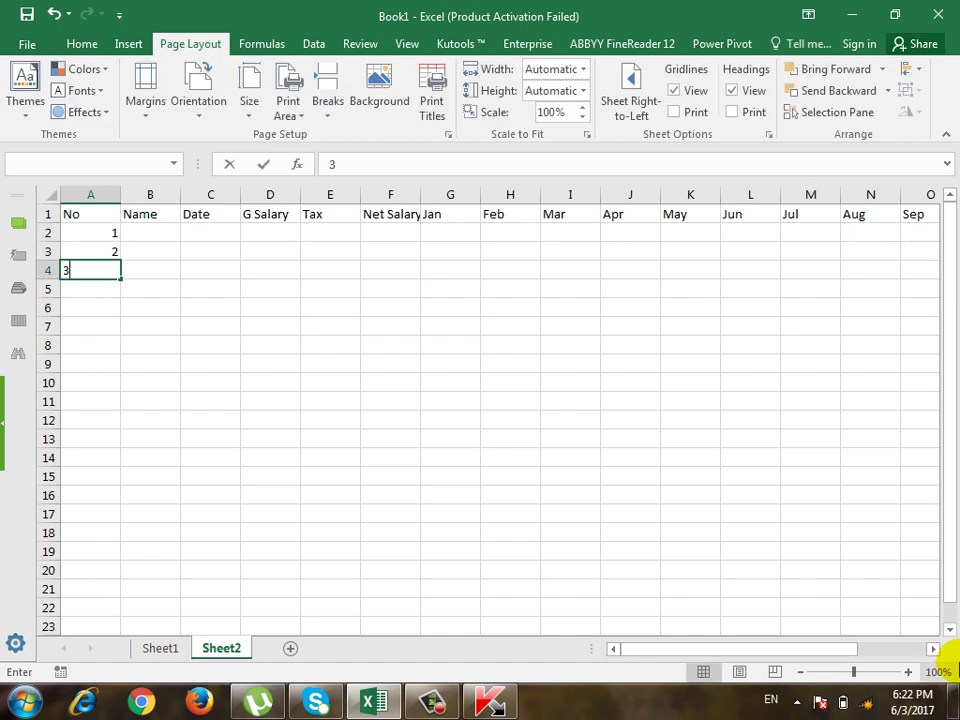
key("Up")
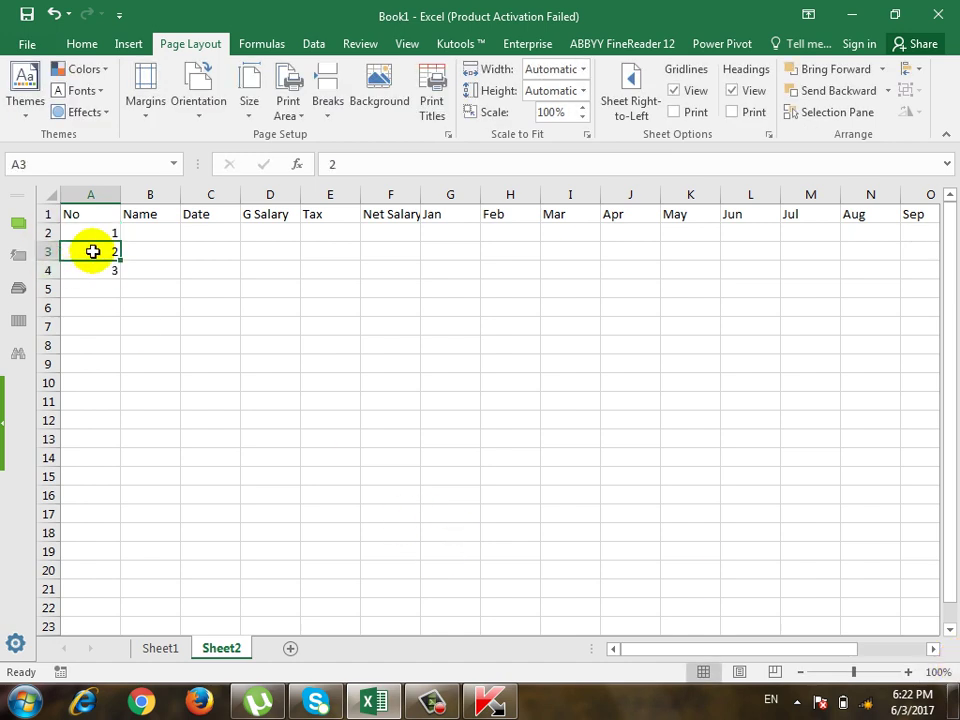
left_click_drag(93, 254, 109, 576)
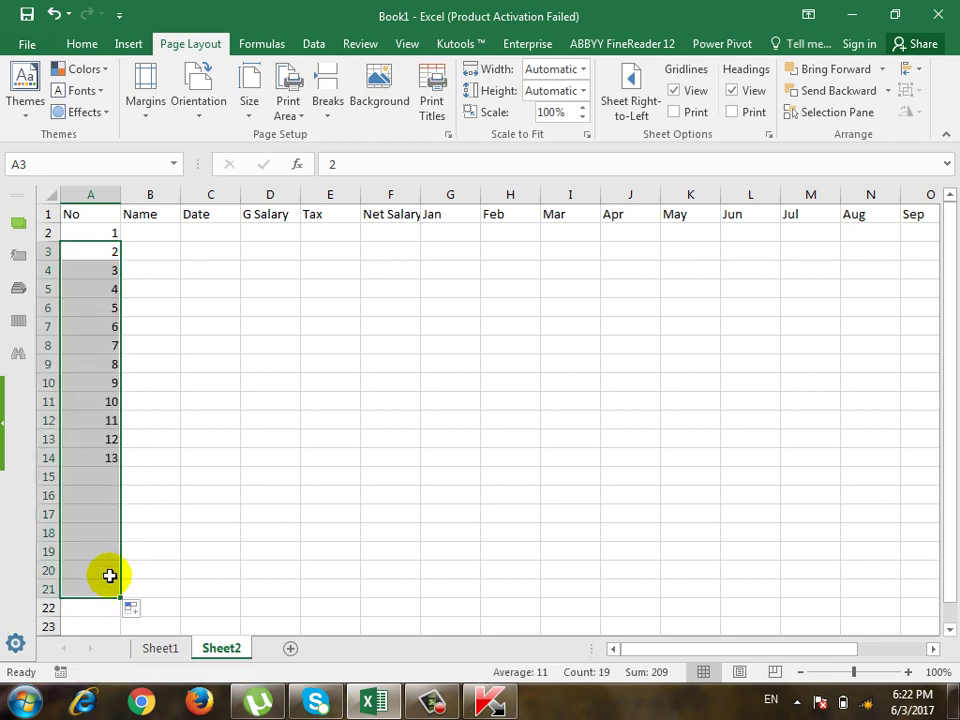
Extend the numbering to 20 in A21 and check the print preview.
left_click(191, 508)
scroll(191, 510, "down", 1)
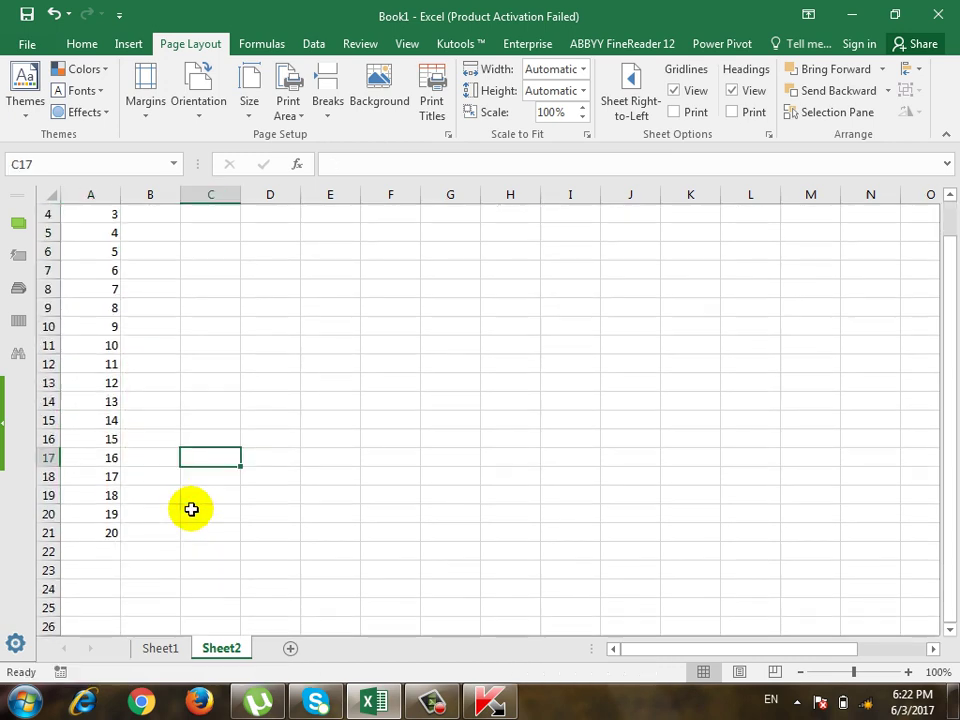
left_click_drag(96, 514, 107, 539)
scroll(120, 535, "down", 1)
scroll(132, 484, "down", 1)
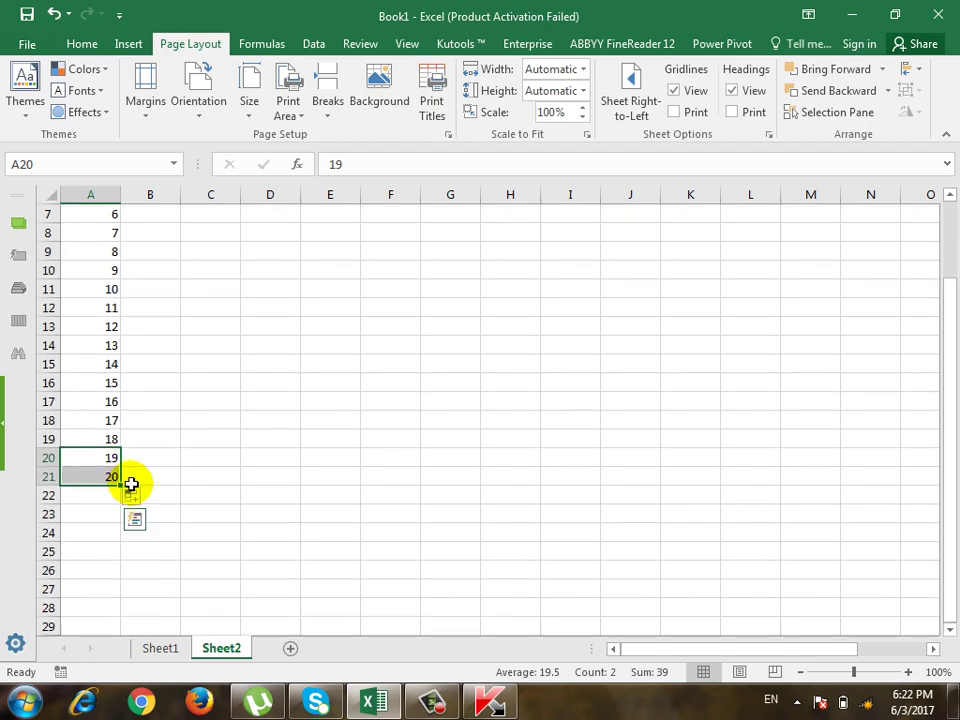
scroll(133, 482, "down", 1)
scroll(180, 460, "up", 3)
left_click(265, 442)
key("ctrl+p")
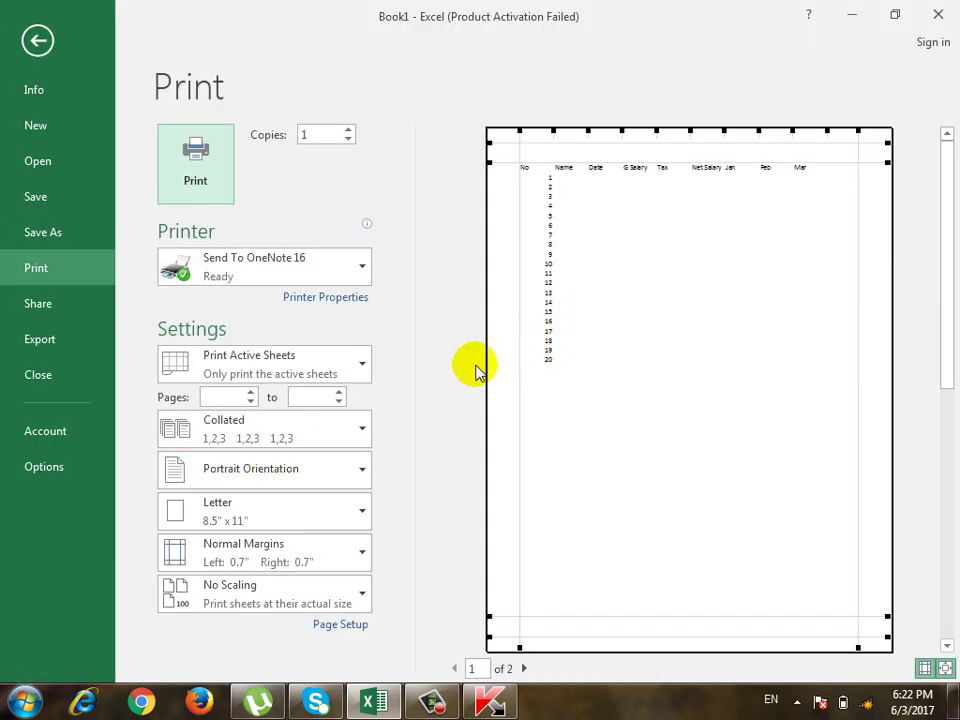
key("Escape")
scroll(139, 390, "down", 3)
left_click_drag(100, 401, 100, 570)
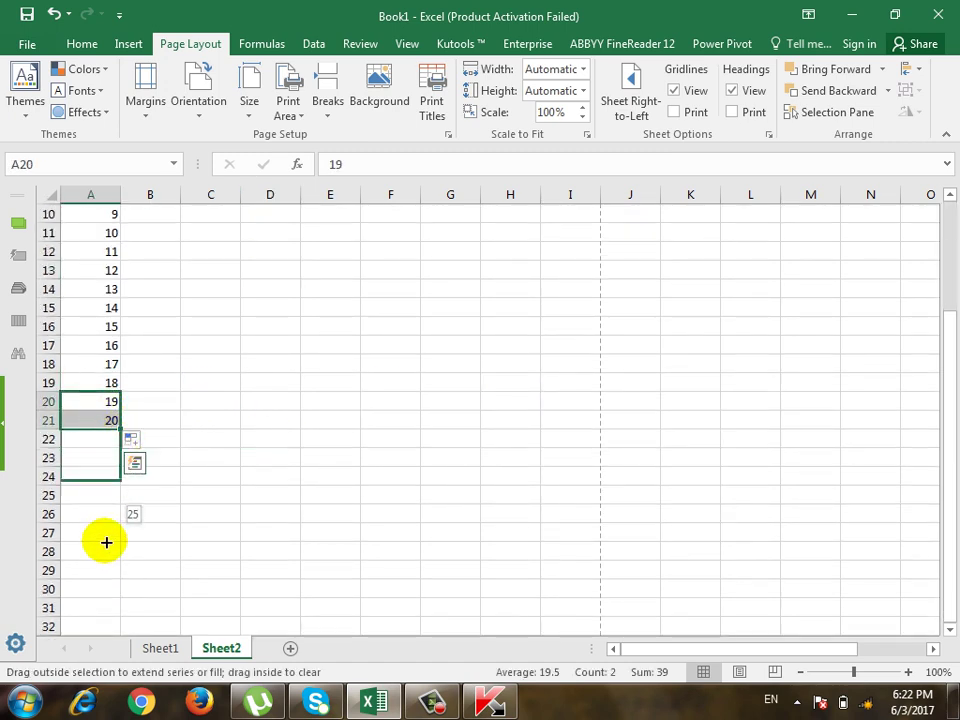
Extend numbering to 28 and type three sample names into B2:B4.
left_click(240, 434)
scroll(240, 434, "up", 3)
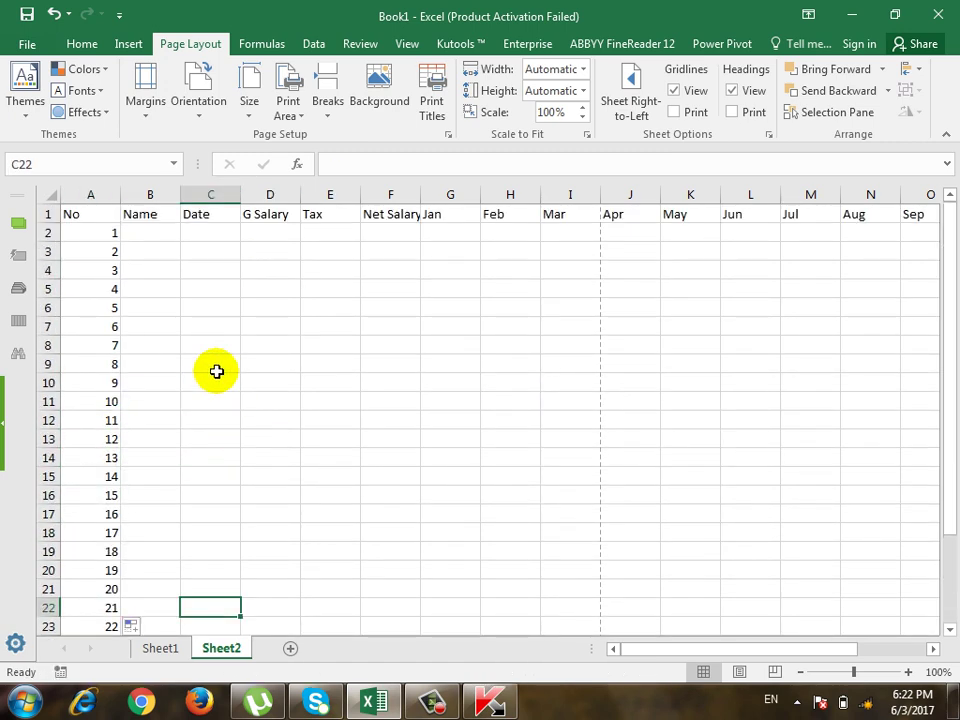
left_click(152, 232)
type("ahmad")
key("Return")
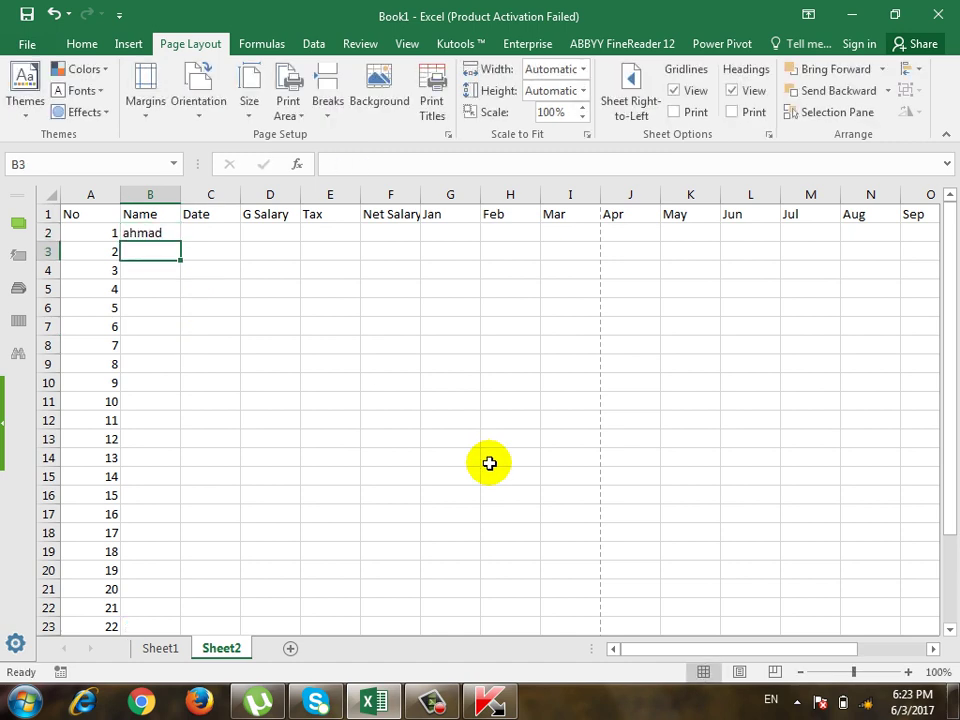
type("khan")
key("Return")
type("wali")
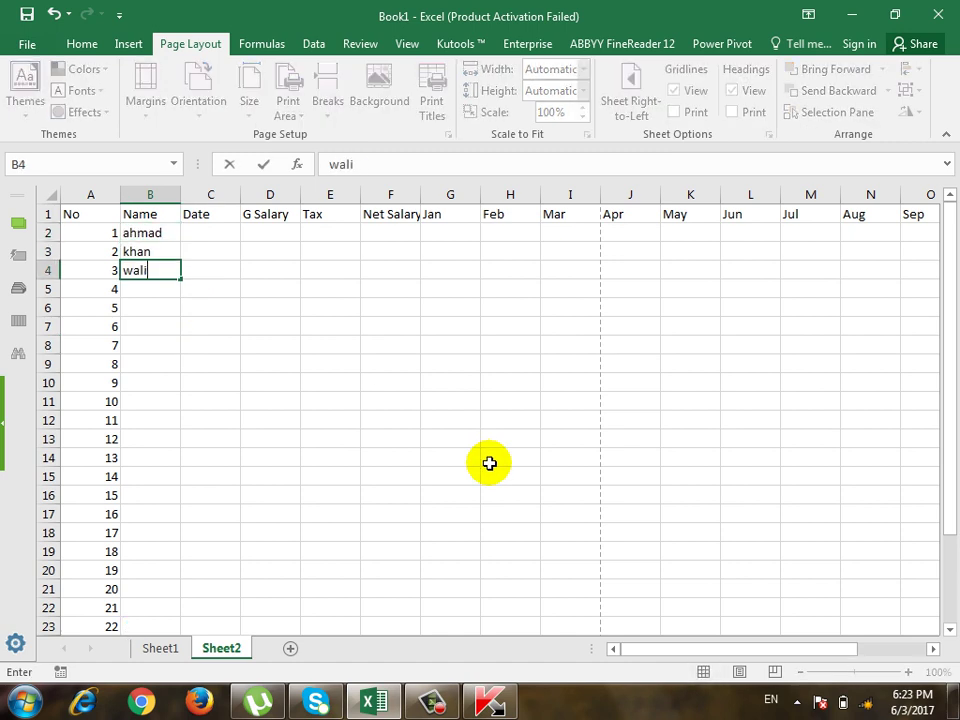
key("Return")
Repeat the three names down column B to row 29 and open the print preview.
key("Up")
key("Up")
key("Up")
key("shift+Down")
key("shift+Down")
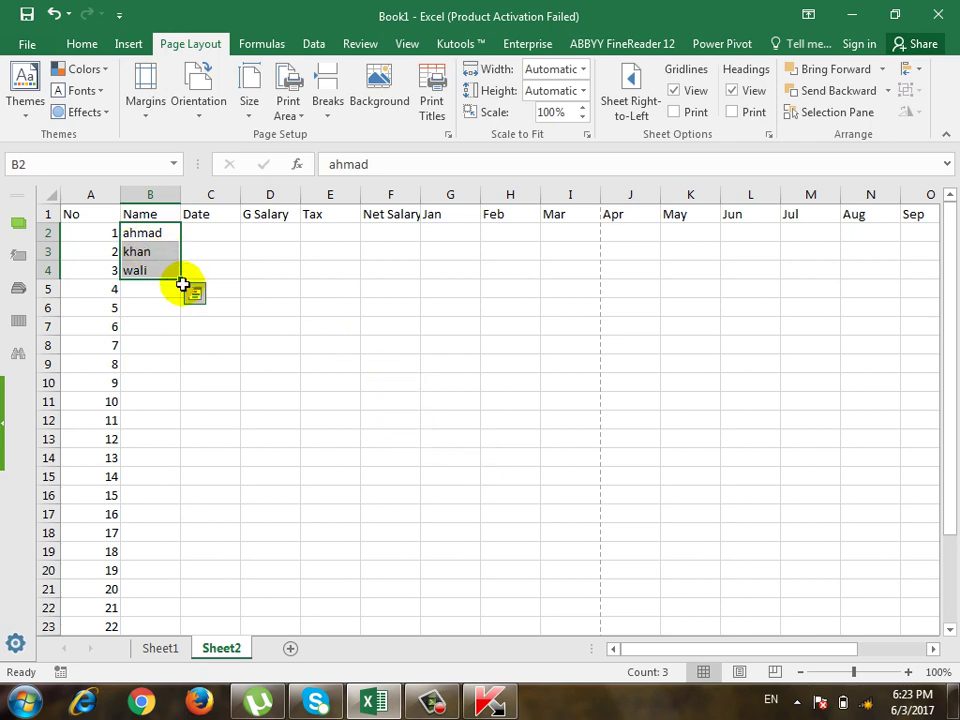
mouse_move(182, 285)
left_mouse_down()
mouse_move(180, 668)
mouse_move(175, 608)
left_mouse_up()
scroll(368, 457, "up", 2)
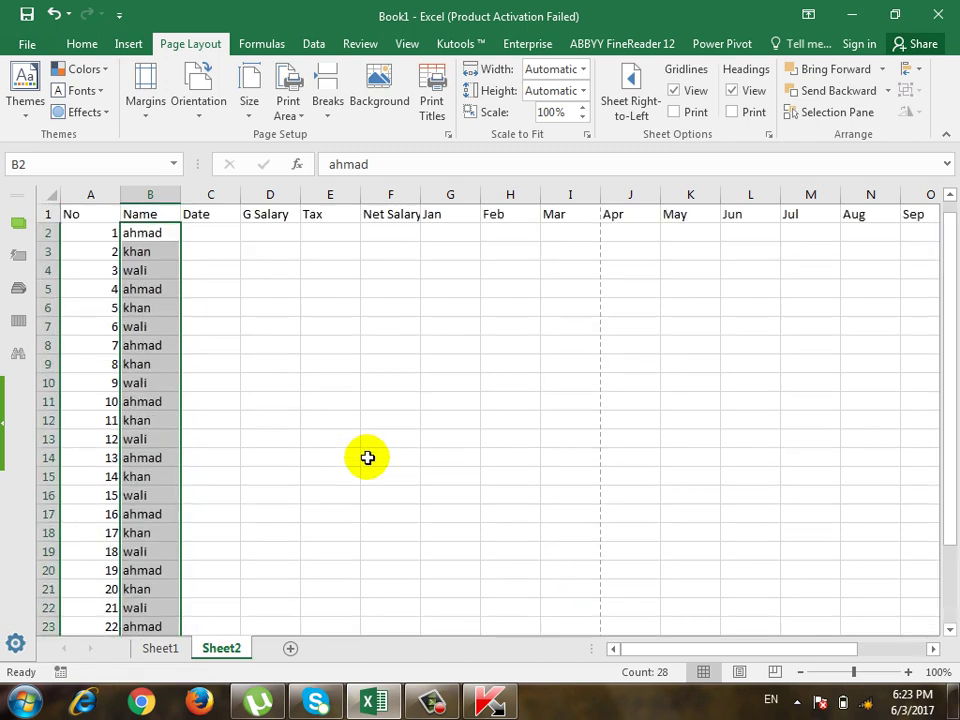
left_click(376, 458)
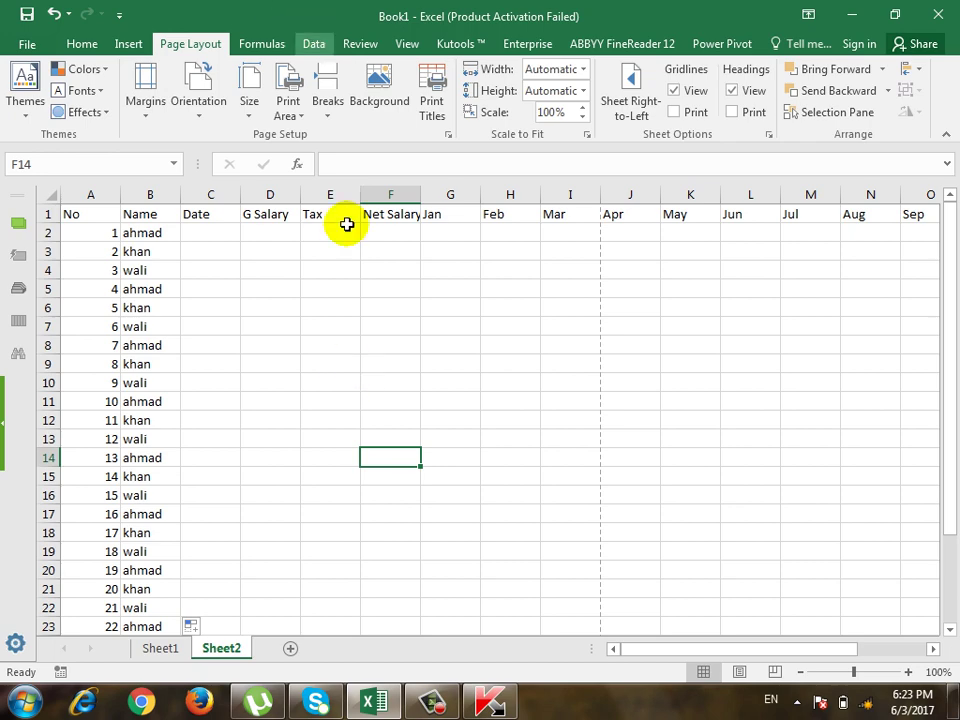
left_click(455, 342)
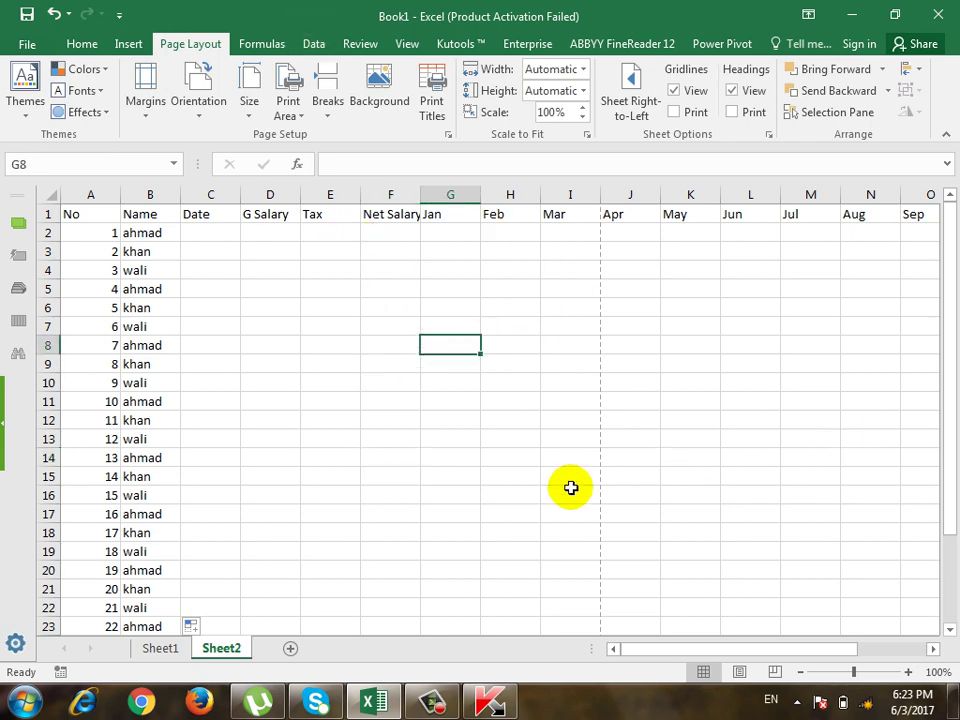
key("ctrl+p")
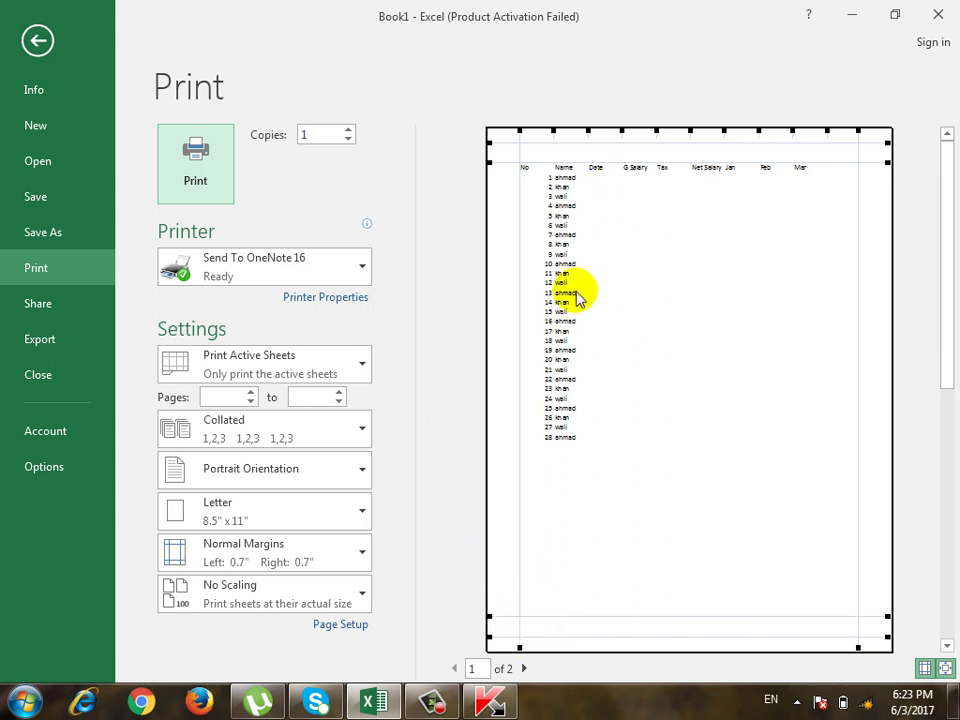
Zoom the preview and page to page 2, confirming it lacks the No and Name columns.
left_click(944, 668)
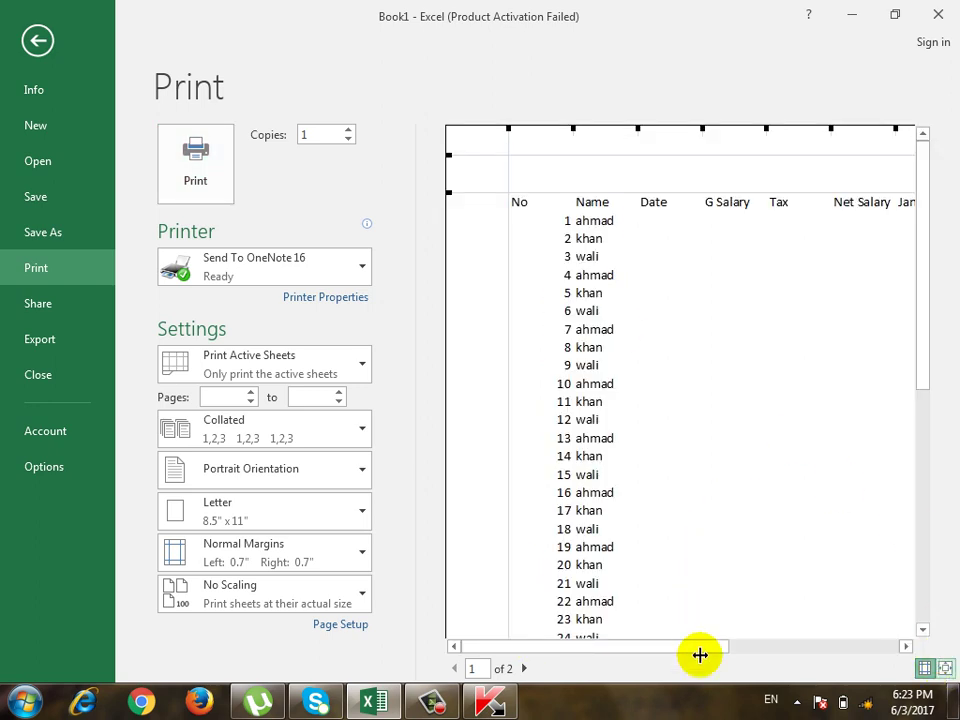
left_click_drag(698, 652, 778, 652)
left_click(526, 668)
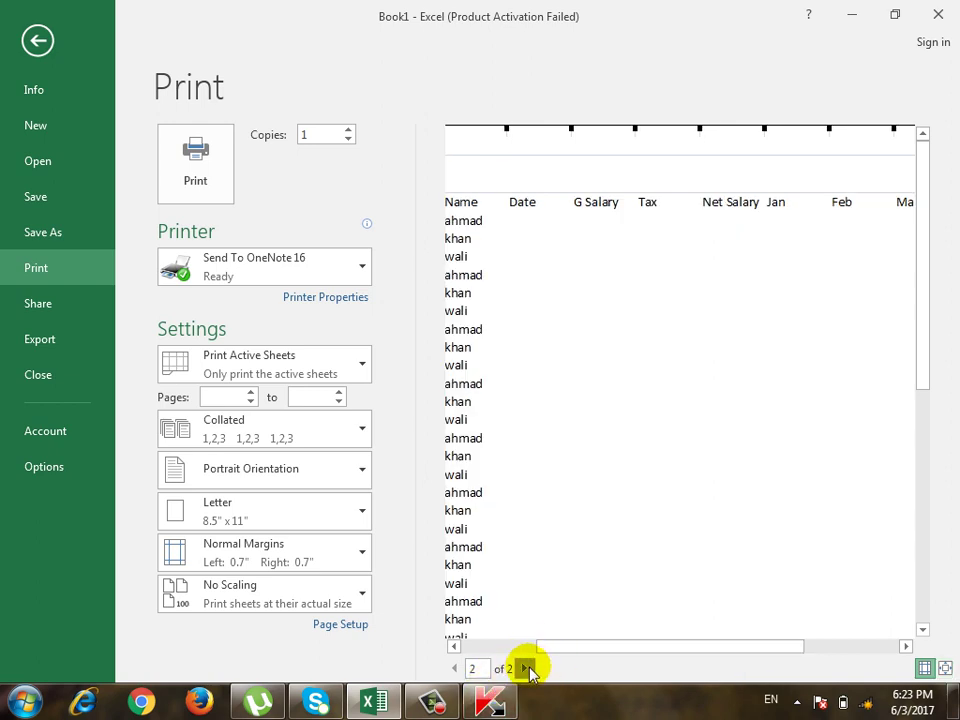
left_click_drag(617, 650, 495, 660)
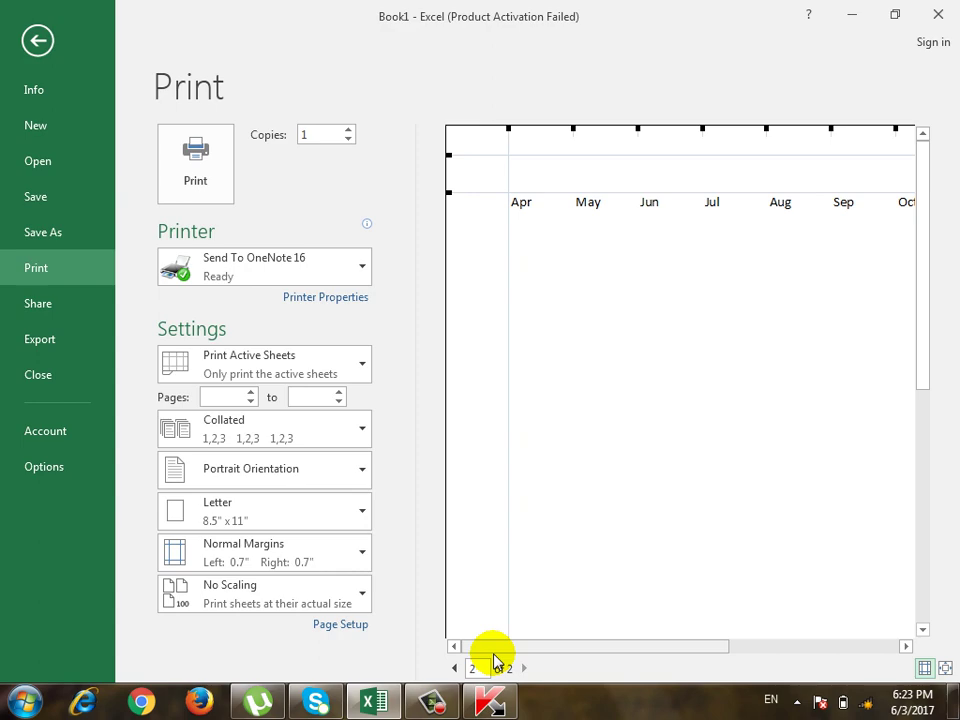
key("Escape")
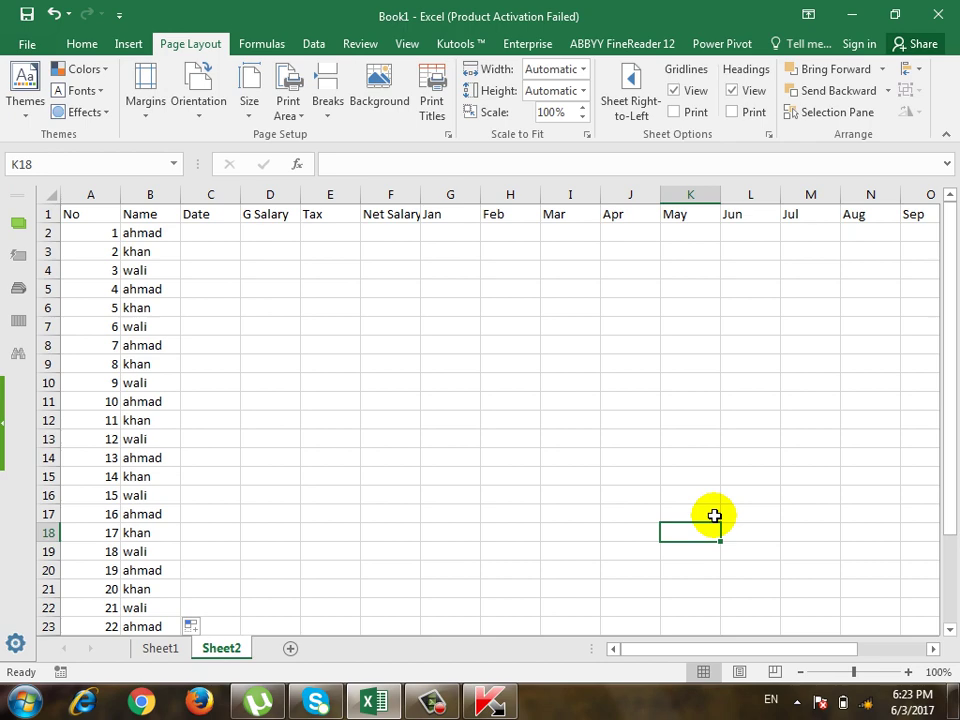
key("ctrl+p")
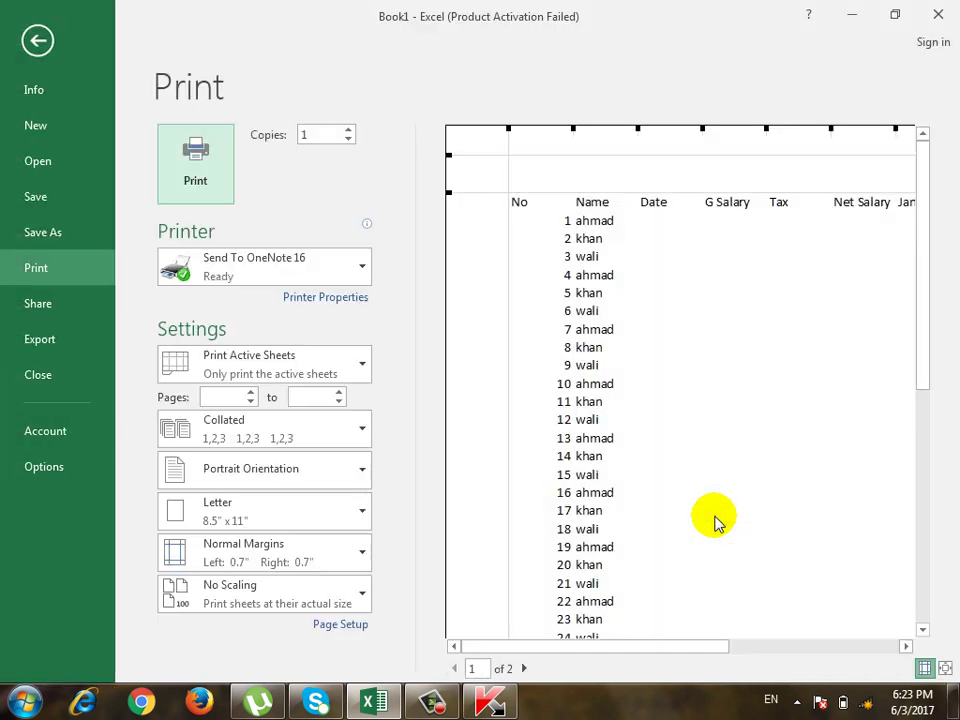
left_click(944, 668)
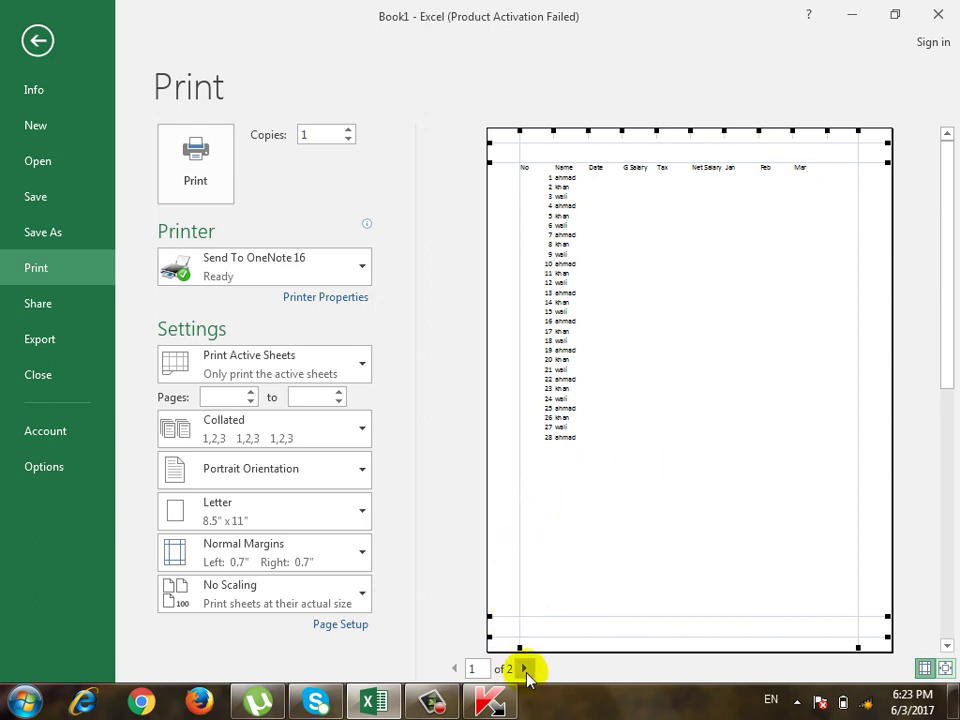
left_click(524, 668)
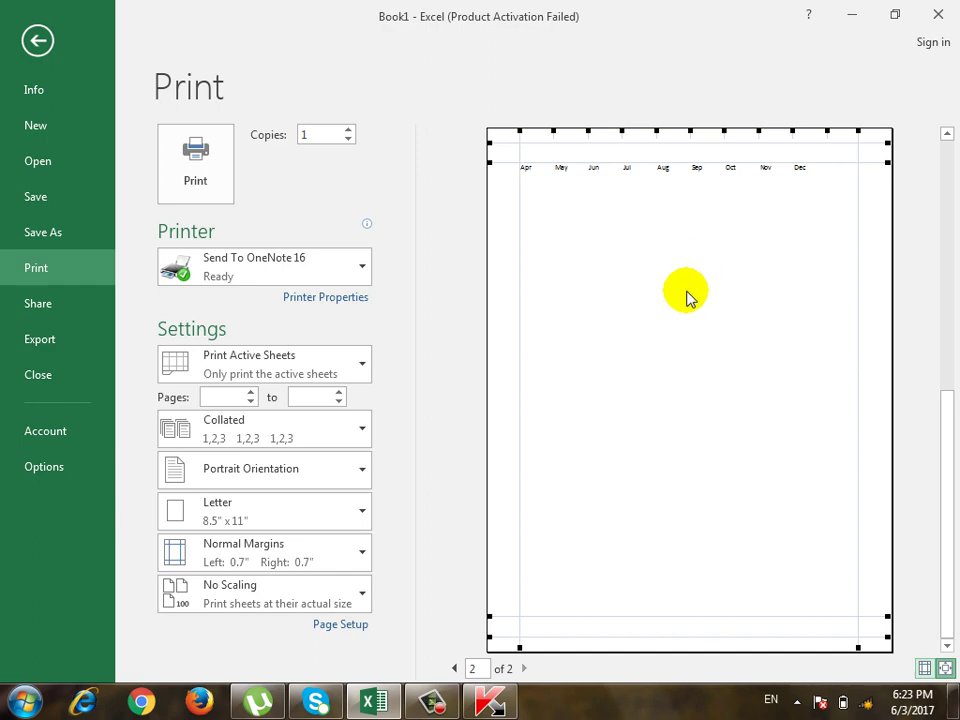
key("Escape")
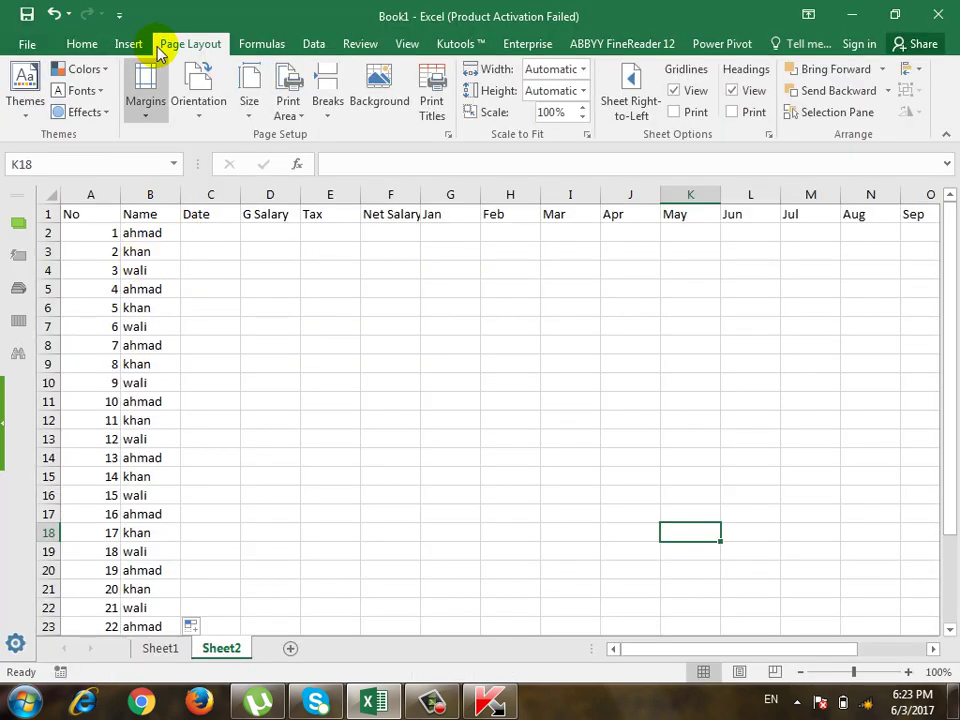
Open the Page Setup dialog on its Sheet tab, showing Print area and Print titles.
left_click(448, 134)
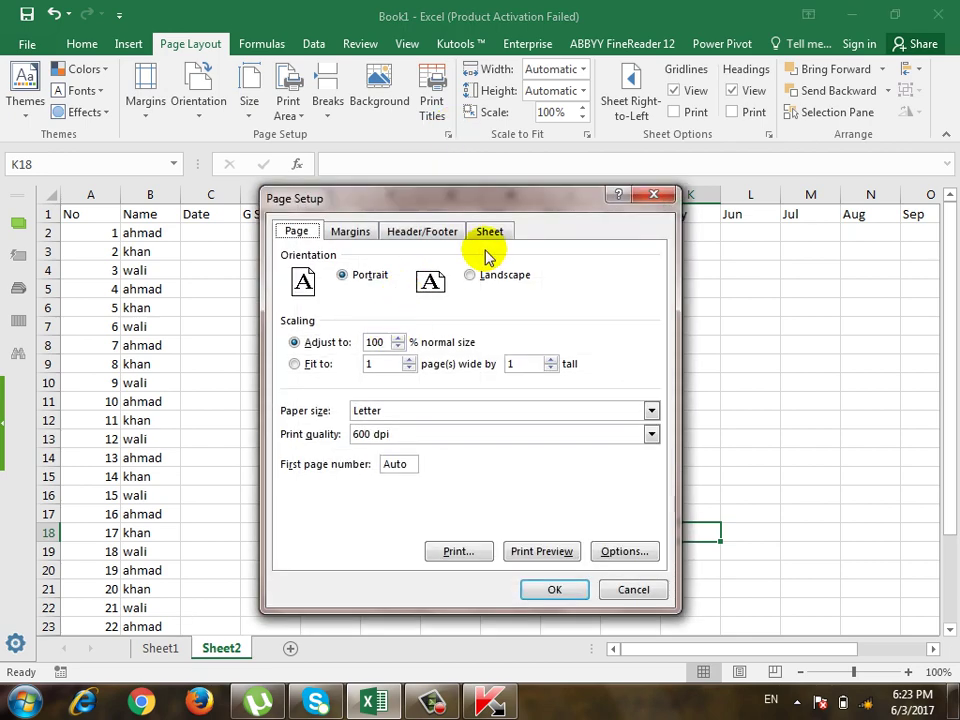
left_click(492, 232)
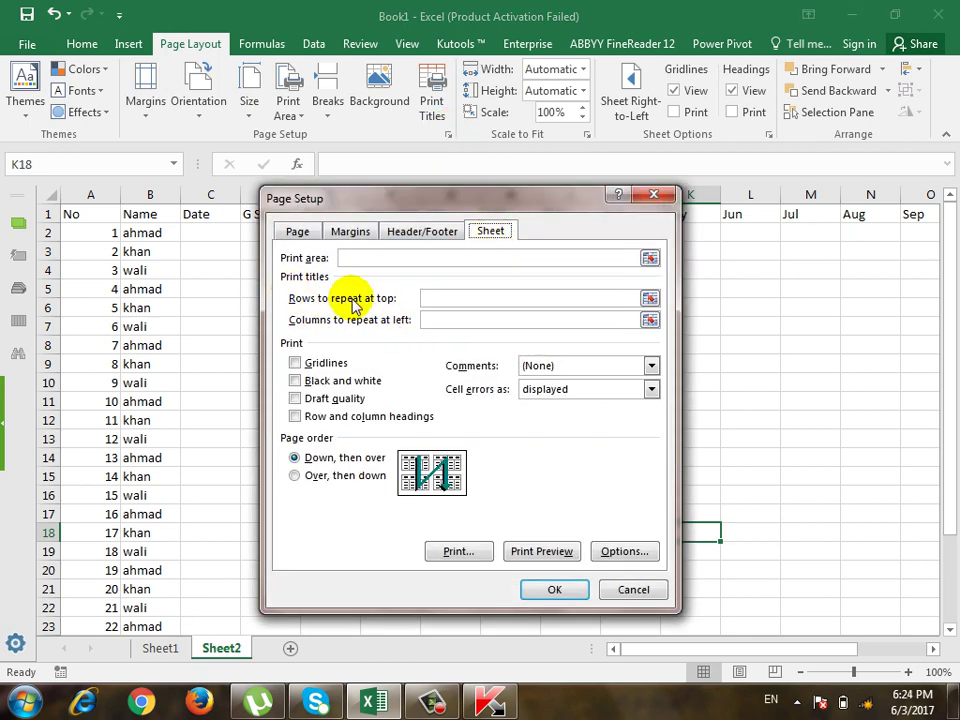
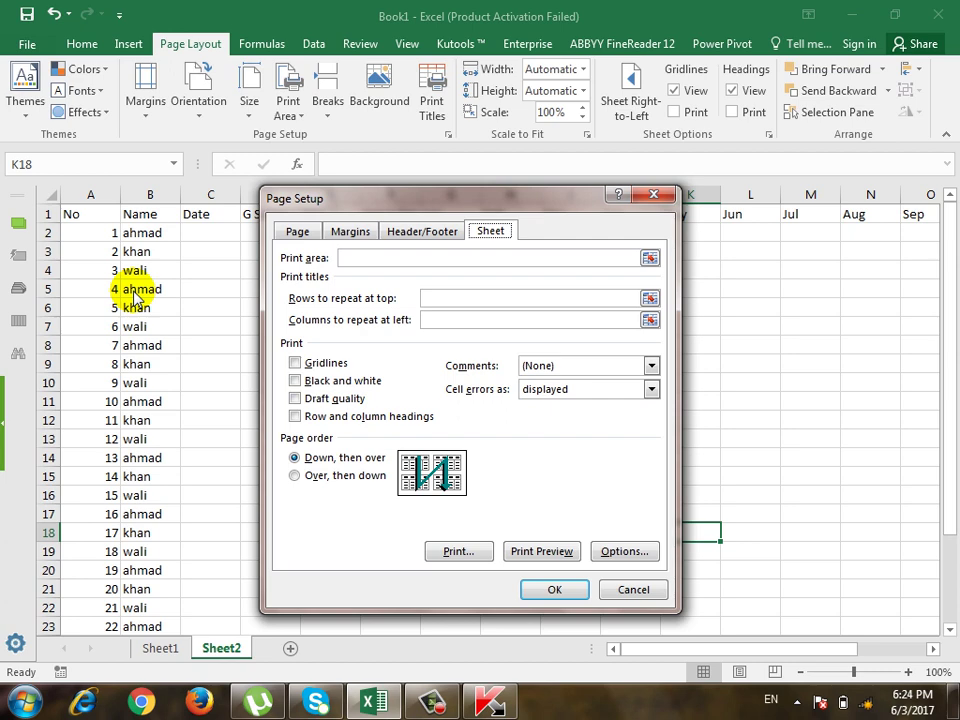
Set $A:$B as the columns to repeat at left on every printed page.
left_click(521, 319)
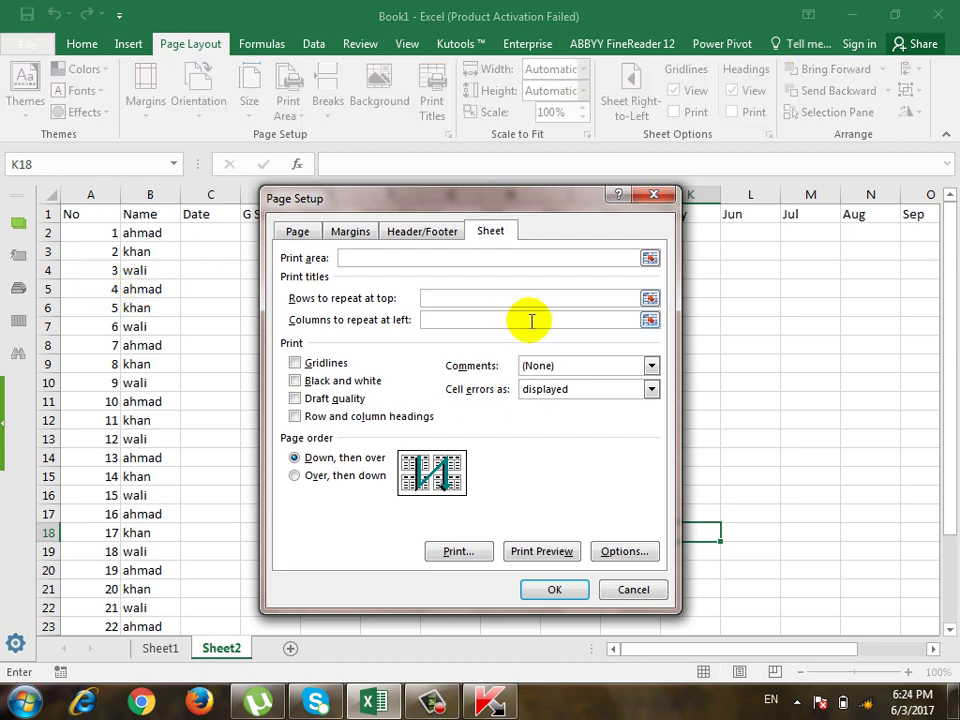
left_click(650, 319)
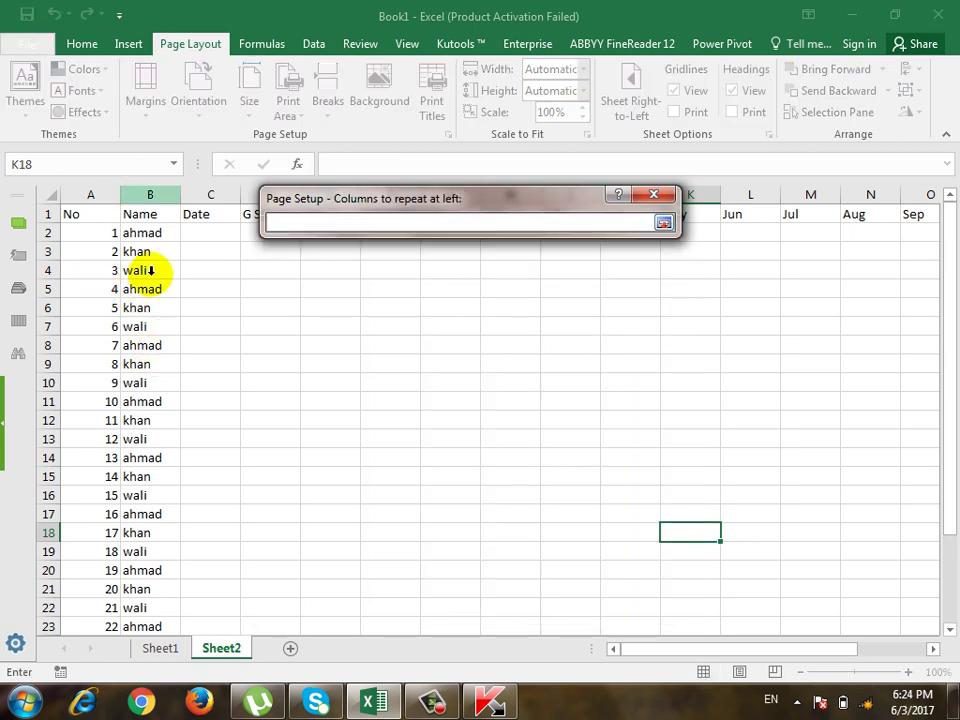
left_click_drag(150, 195, 125, 196)
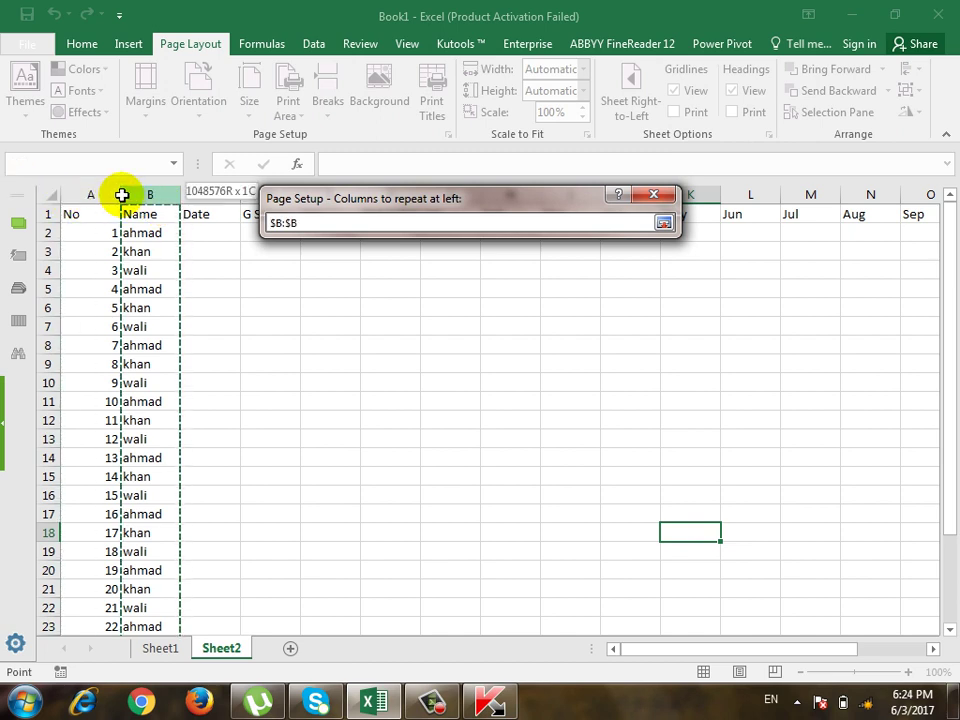
left_click_drag(128, 194, 112, 195)
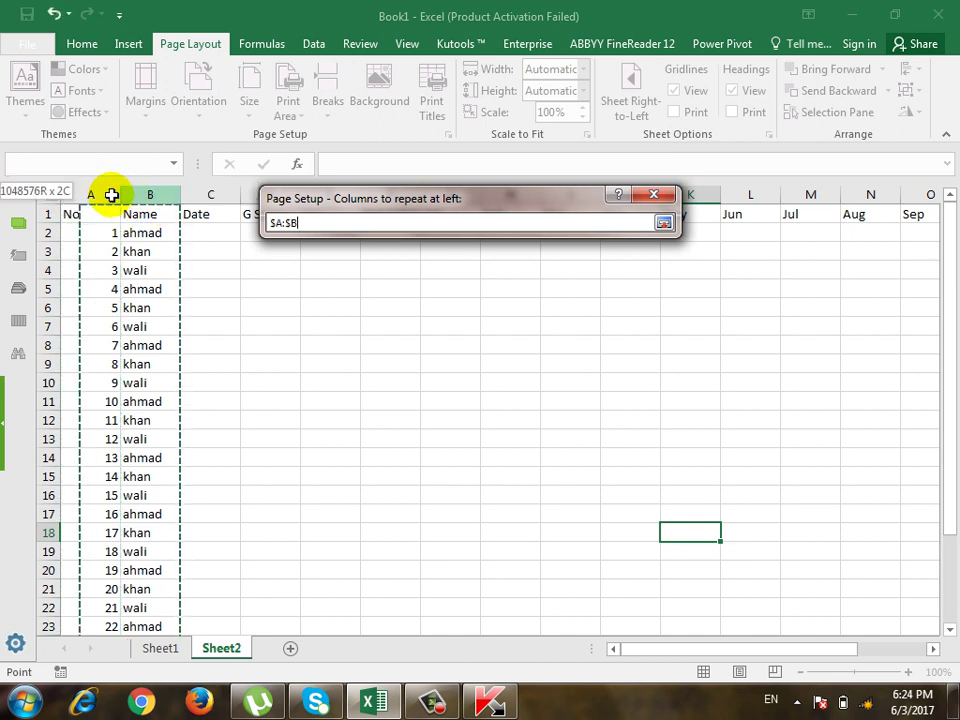
left_click(665, 222)
left_click(553, 586)
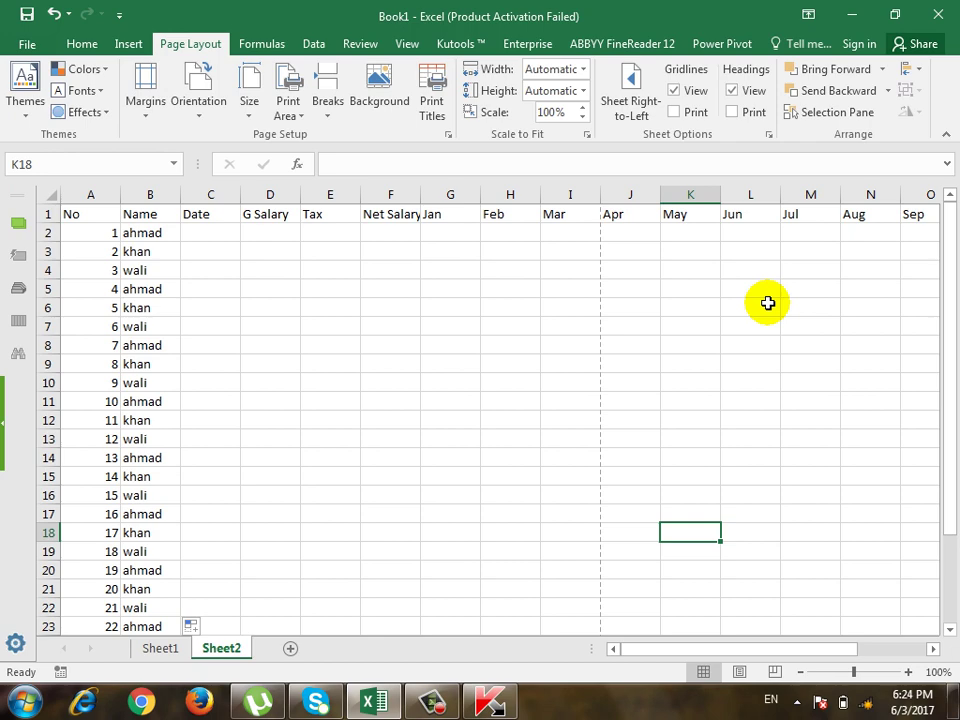
Preview page 2 of the printout and review the Sheet print settings.
key("ctrl+p")
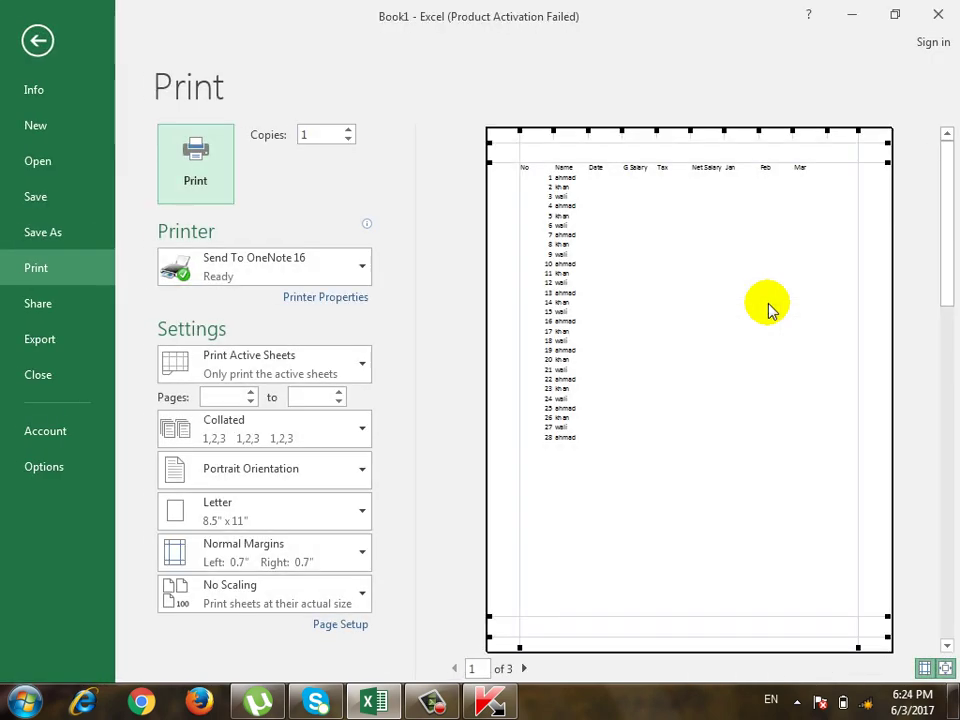
left_click(524, 668)
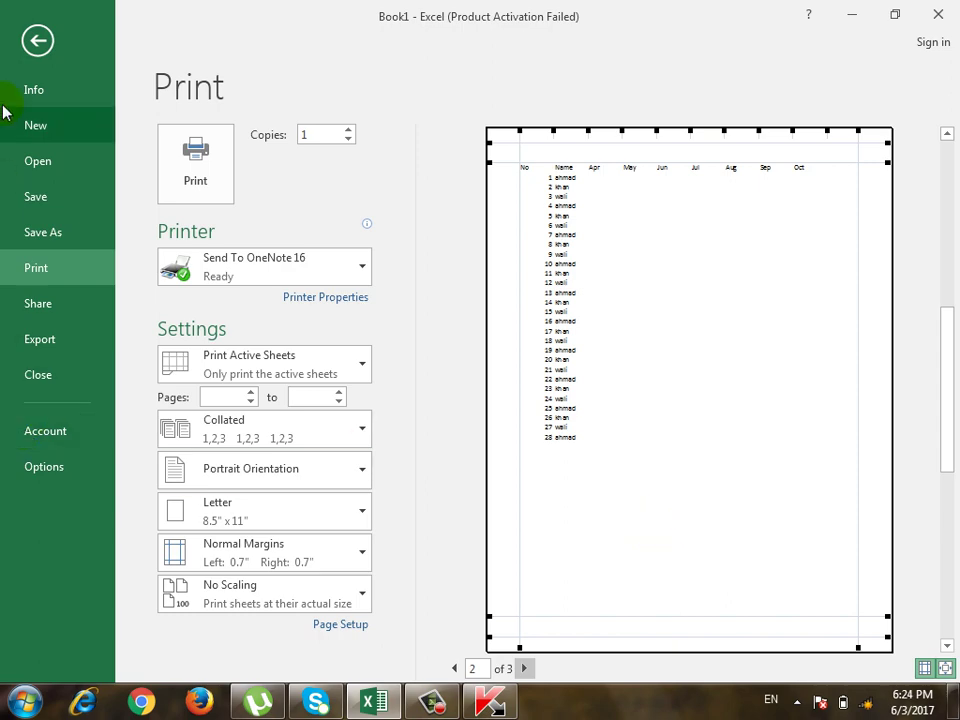
left_click(345, 624)
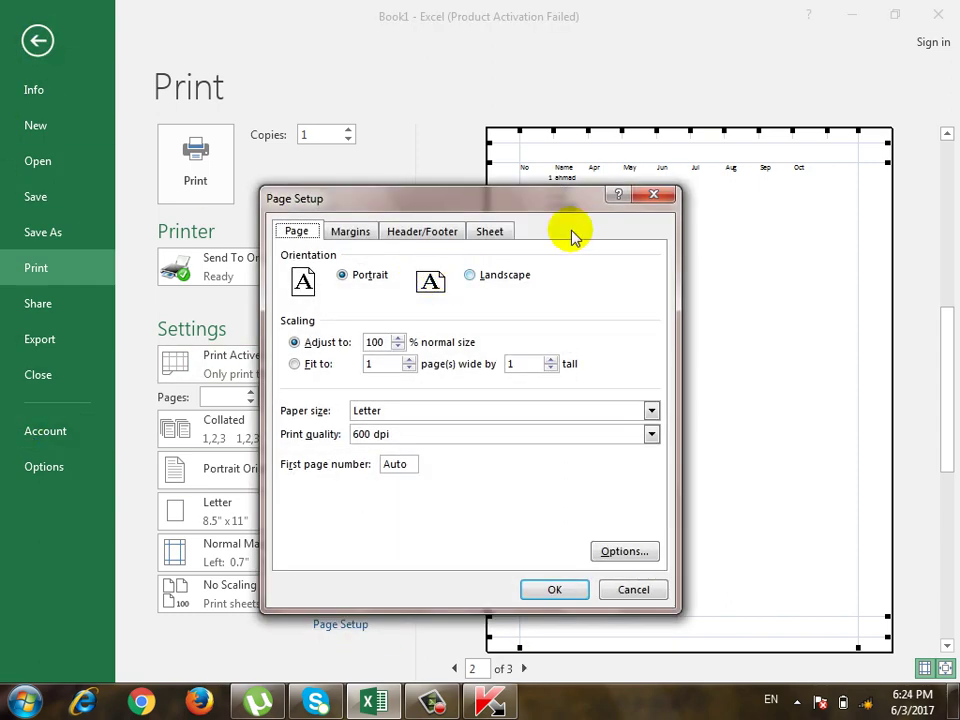
left_click(490, 231)
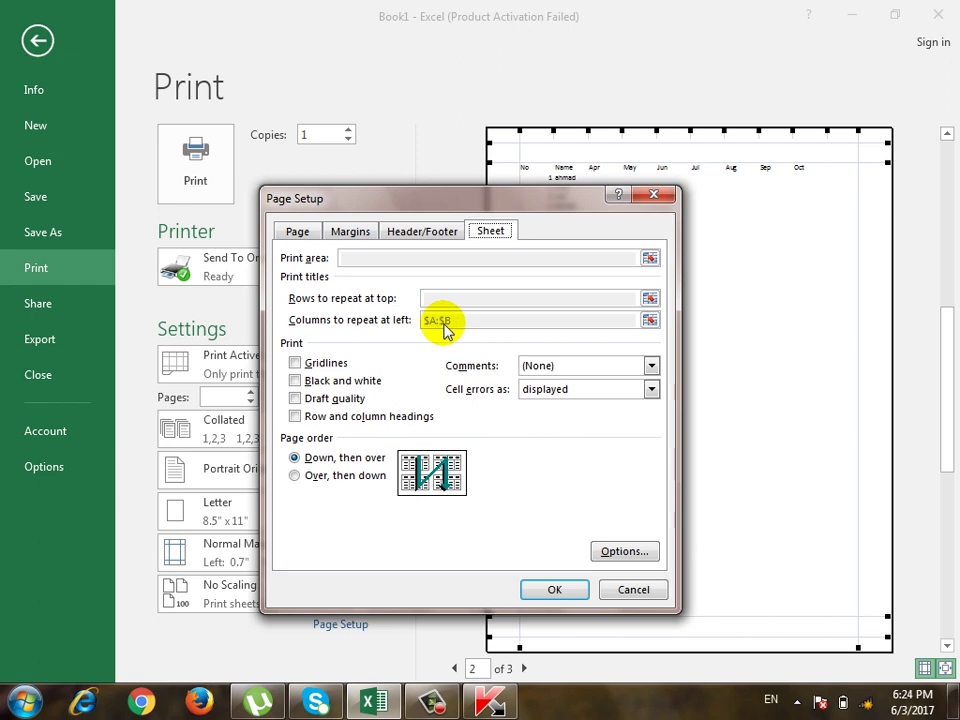
key("Return")
left_click(34, 40)
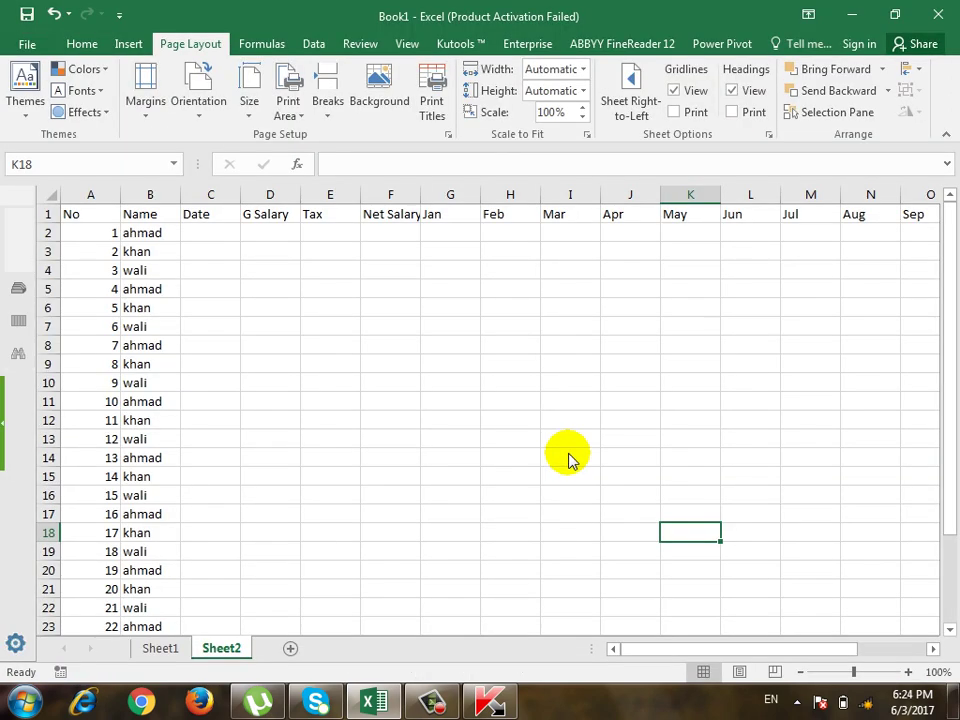
Clear the Columns to repeat at left entry so A and B no longer repeat.
left_click(448, 134)
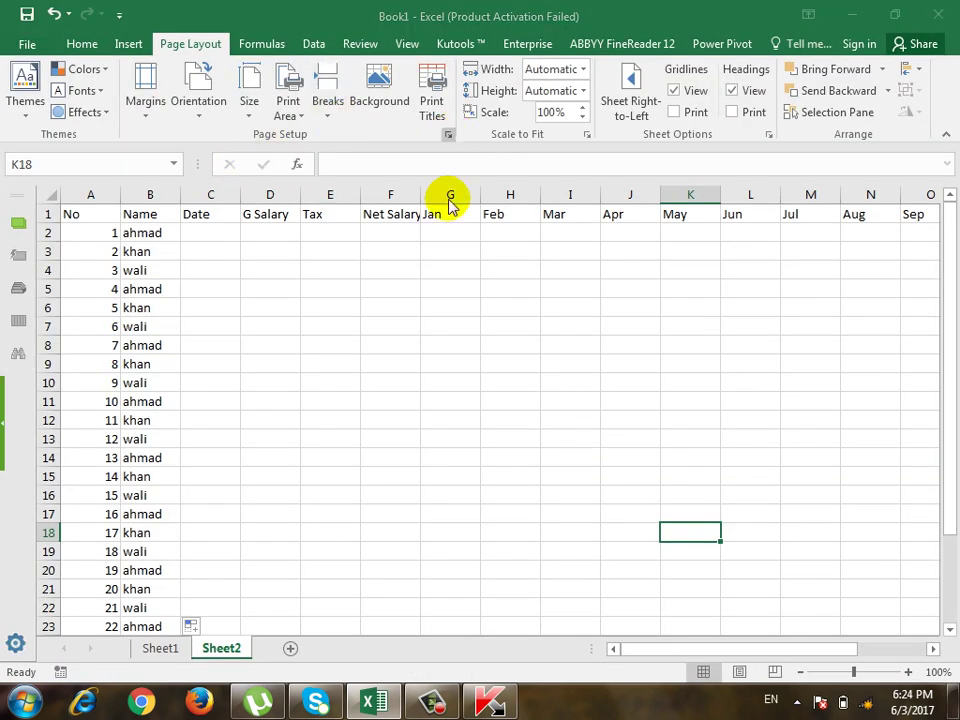
left_click(490, 231)
left_click(465, 319)
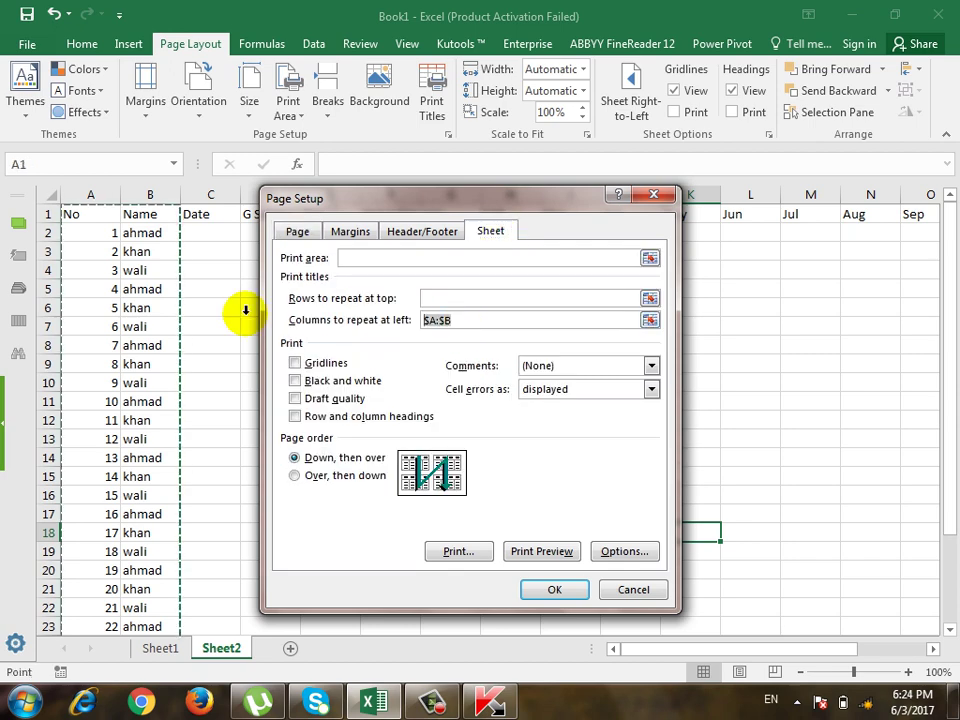
key("BackSpace")
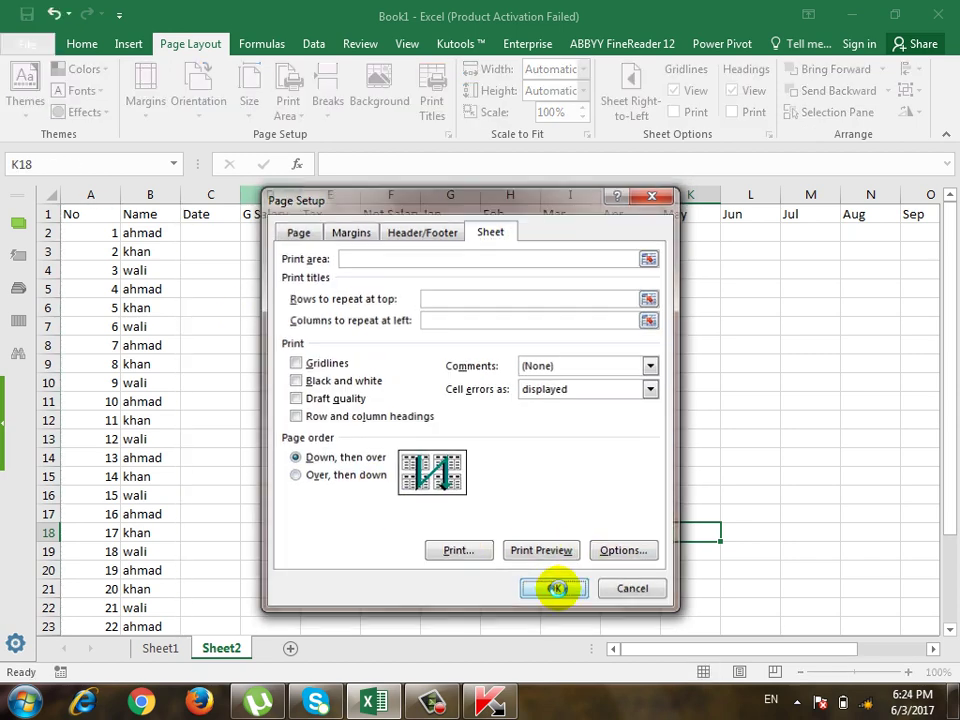
left_click(556, 587)
Re-preview both pages to confirm page 2 shows Apr–Dec without No or Name.
key("ctrl+p")
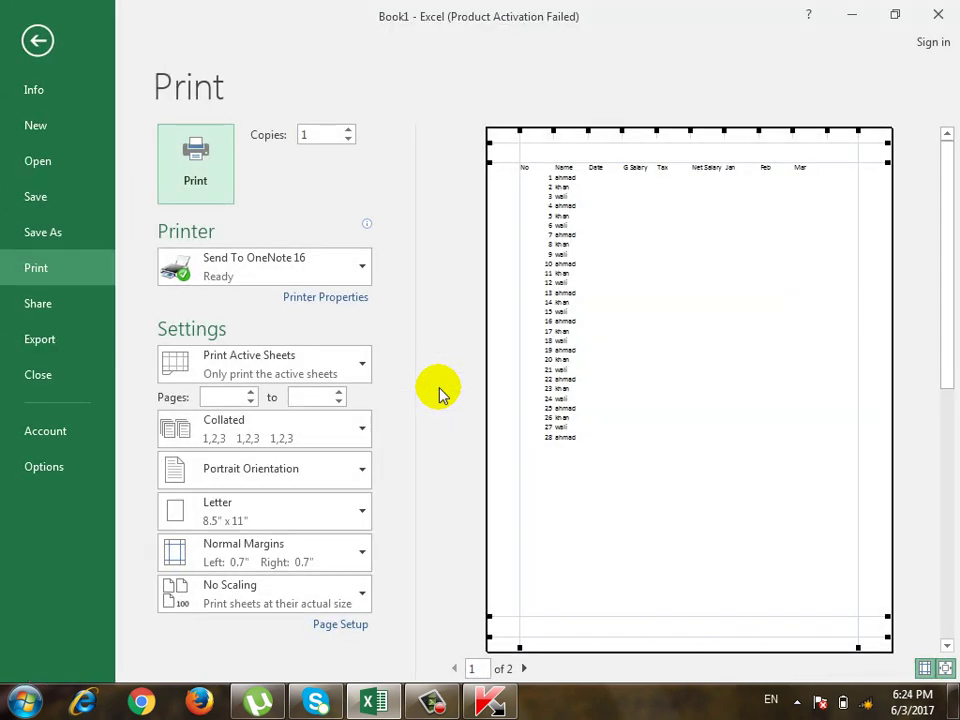
left_click(525, 668)
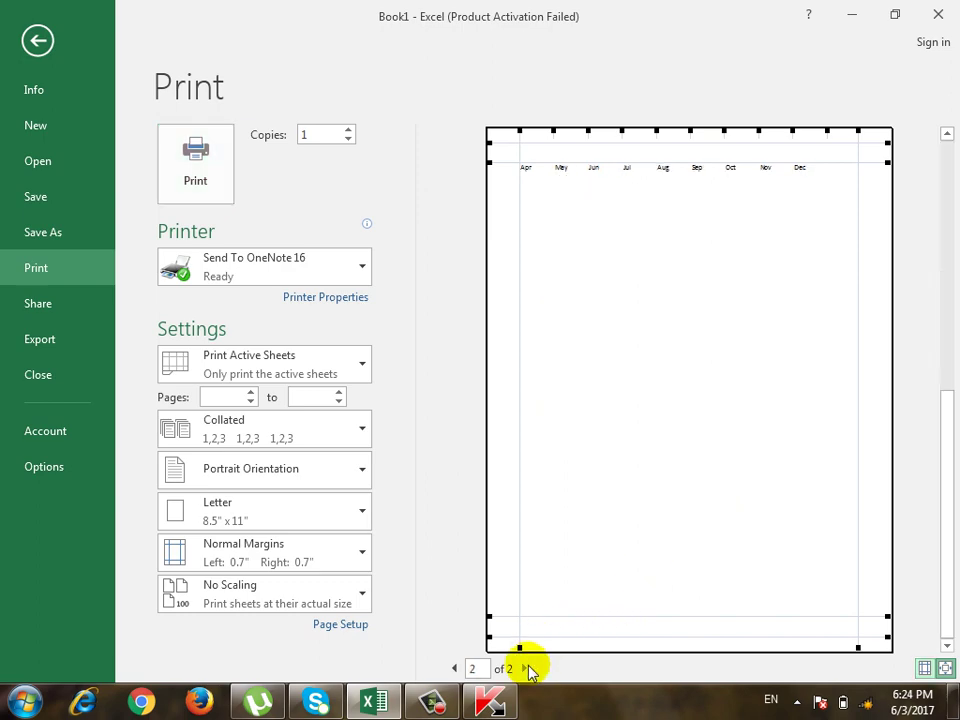
left_click(455, 668)
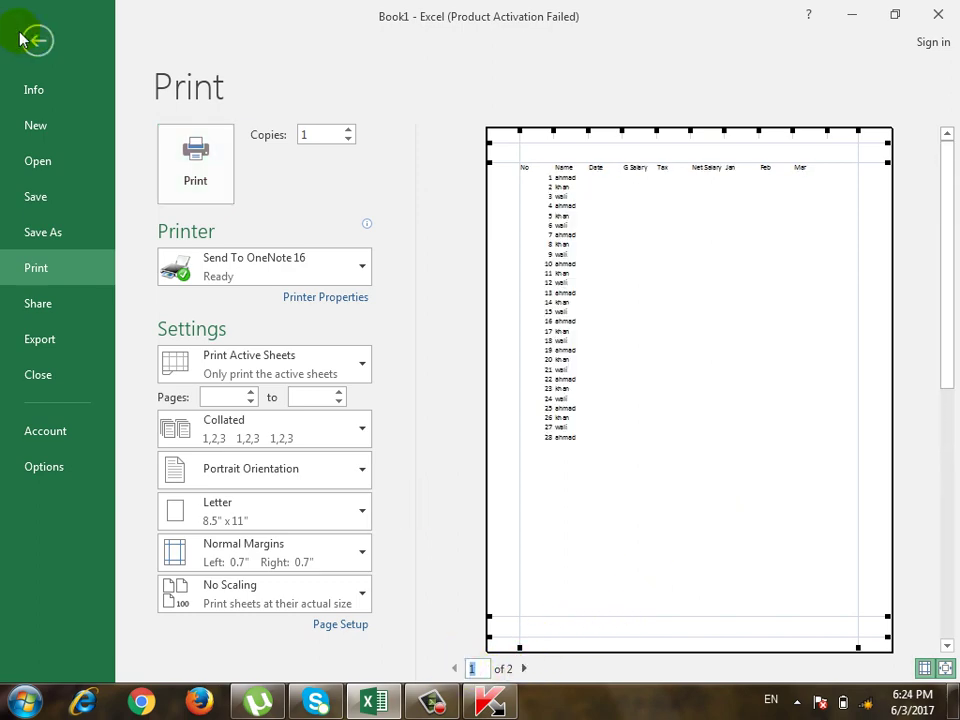
left_click(38, 40)
scroll(260, 268, "down", 1)
scroll(281, 266, "up", 1)
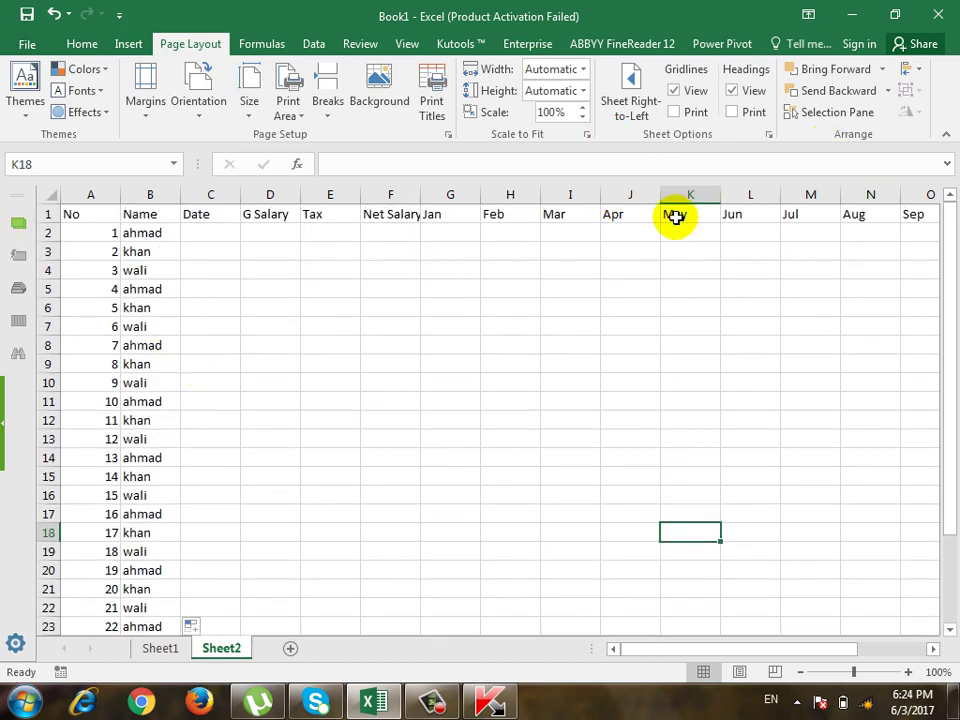
Delete the May to Dec headings from row 1.
mouse_move(673, 216)
left_mouse_down()
mouse_move(929, 208)
mouse_move(818, 211)
left_mouse_up()
key("Delete")
left_click(634, 295)
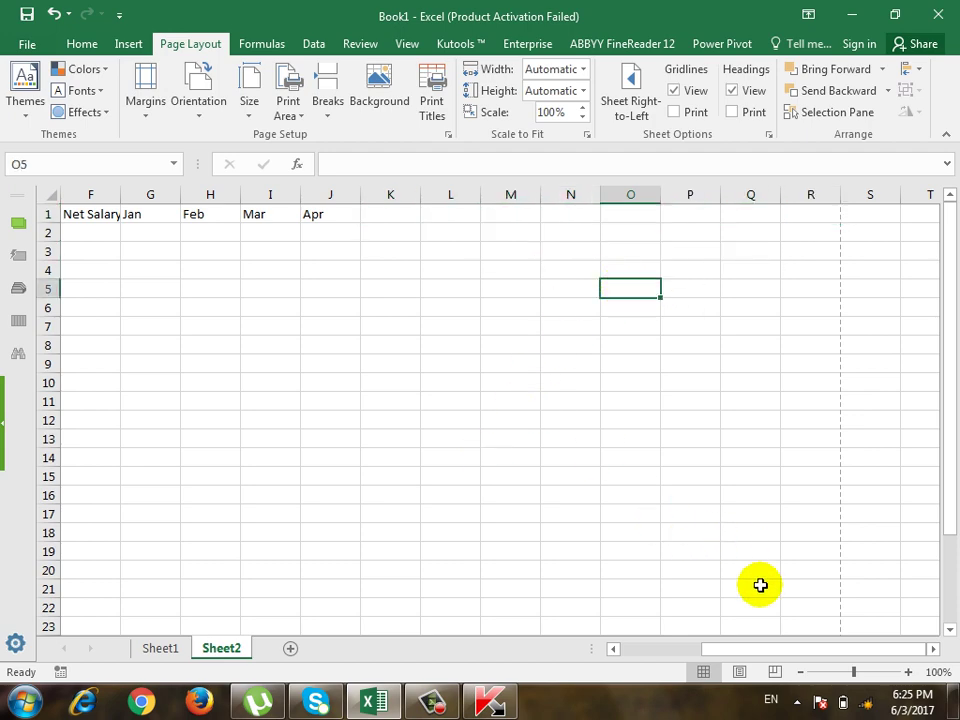
left_click_drag(714, 654, 634, 654)
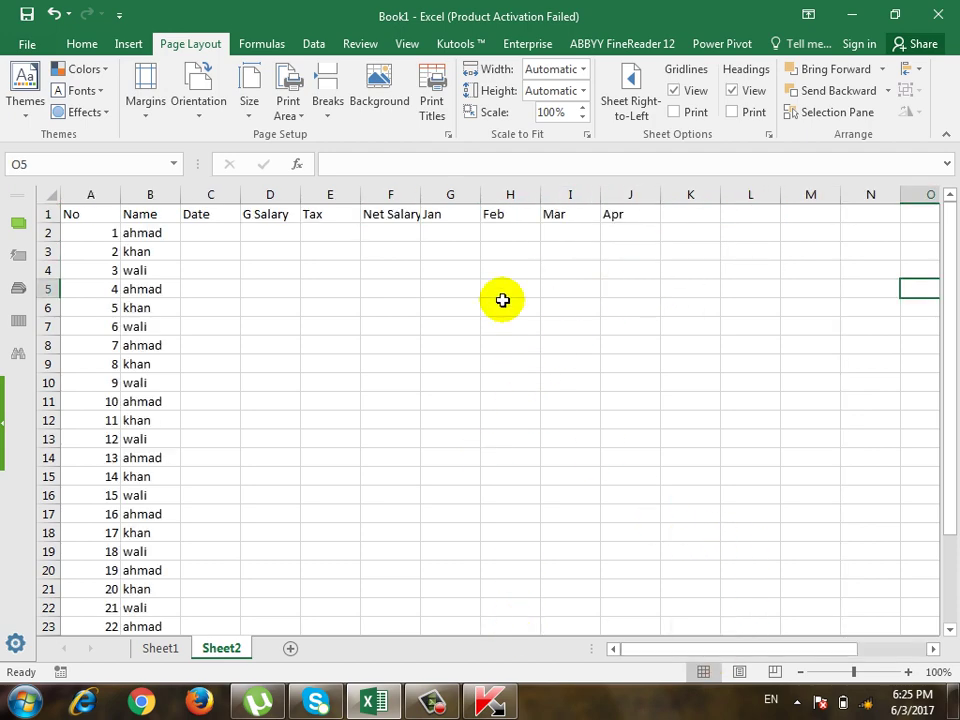
Check Page Setup without changes and confirm print preview page 2 now holds only Apr.
left_click(448, 134)
left_click(490, 231)
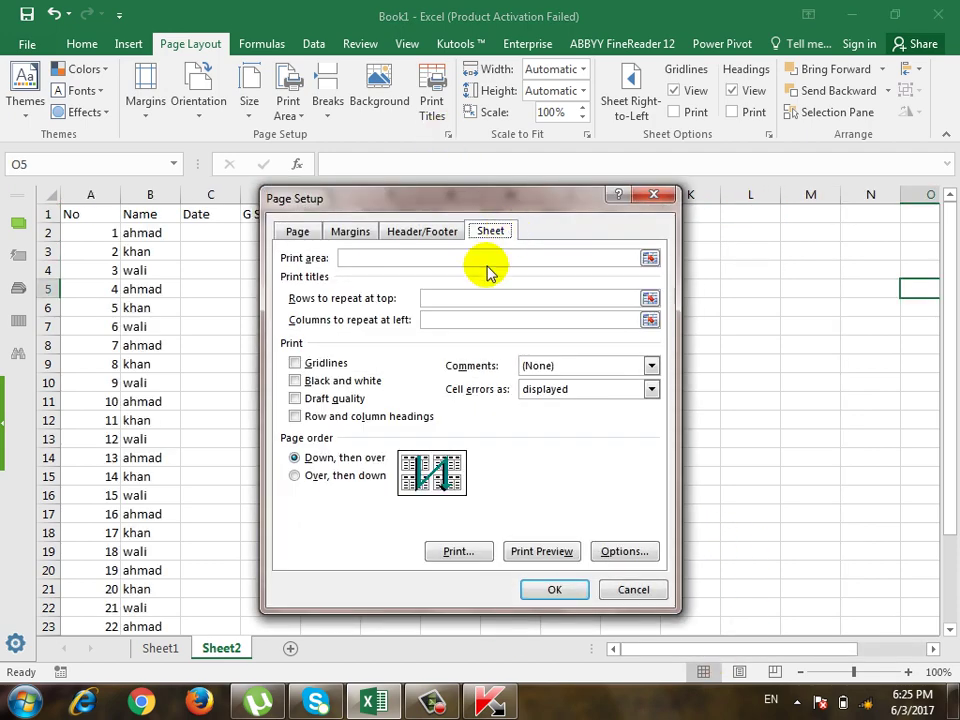
left_click(630, 590)
key("ctrl+p")
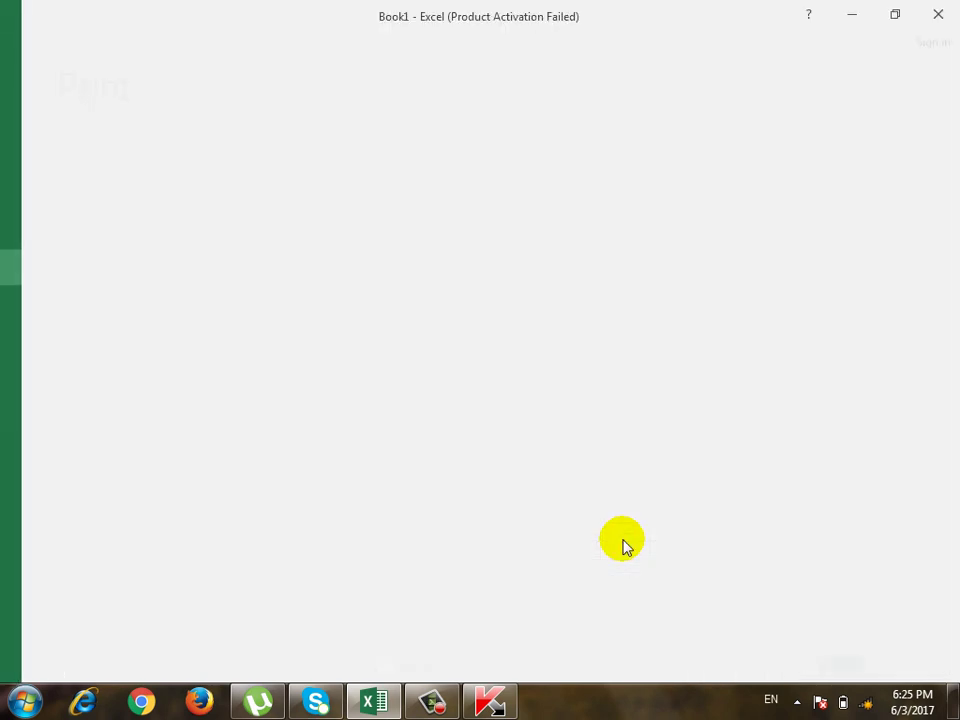
left_click(523, 668)
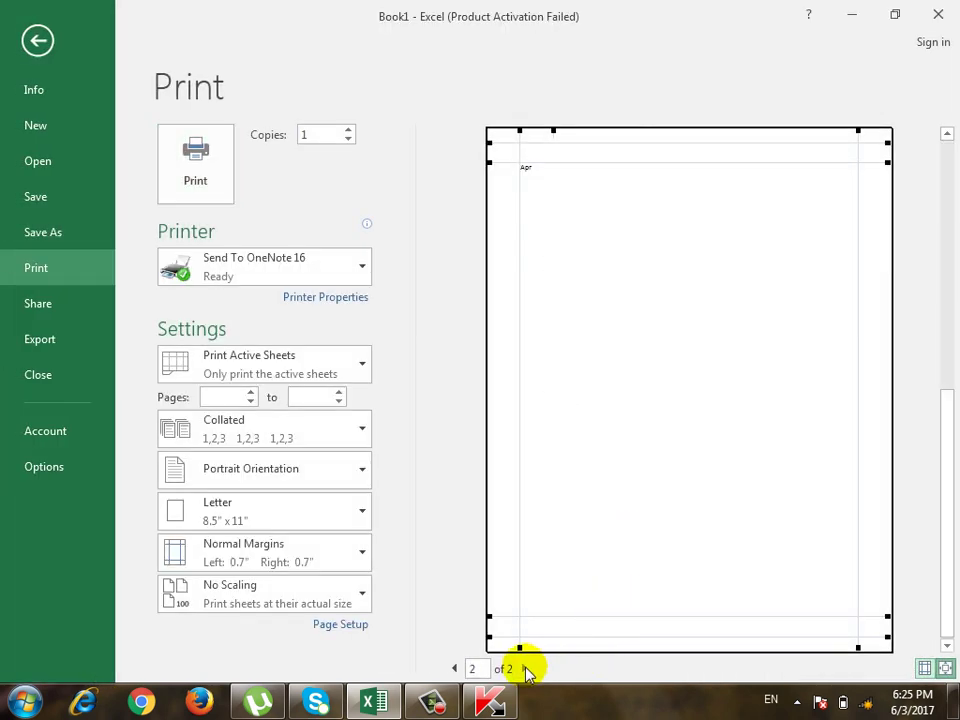
left_click(454, 670)
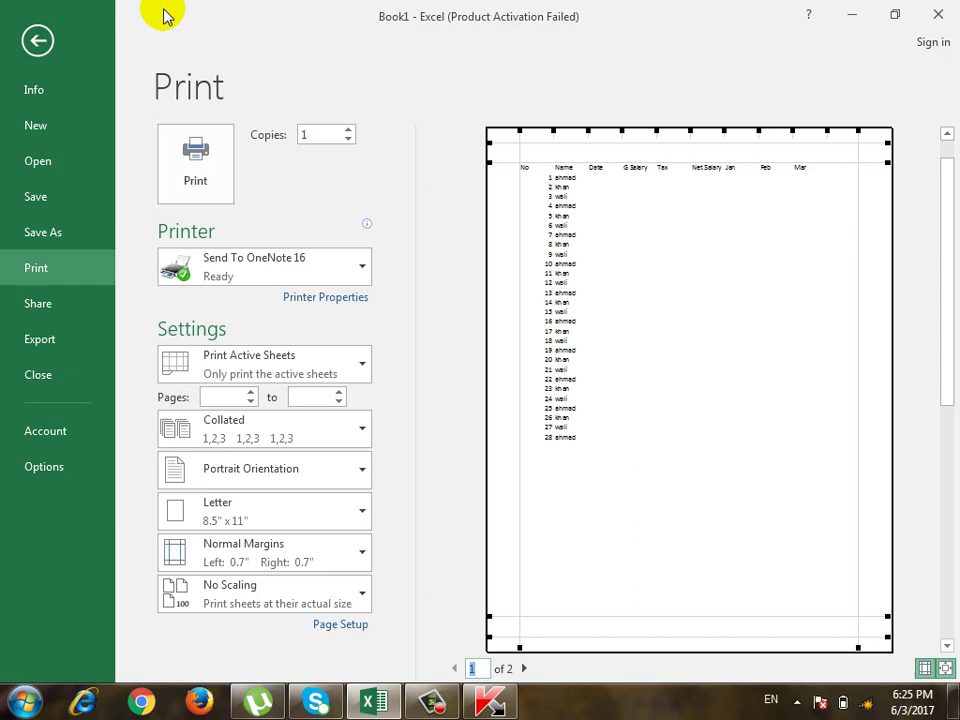
left_click(37, 41)
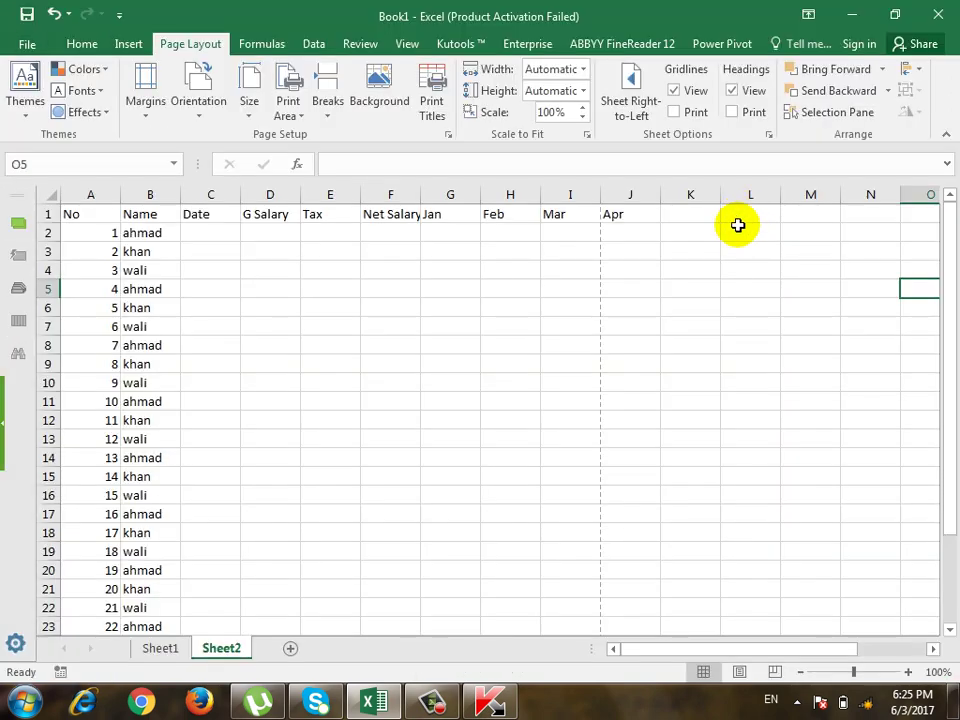
Delete the Apr heading from cell J1.
left_click(630, 213)
key("Delete")
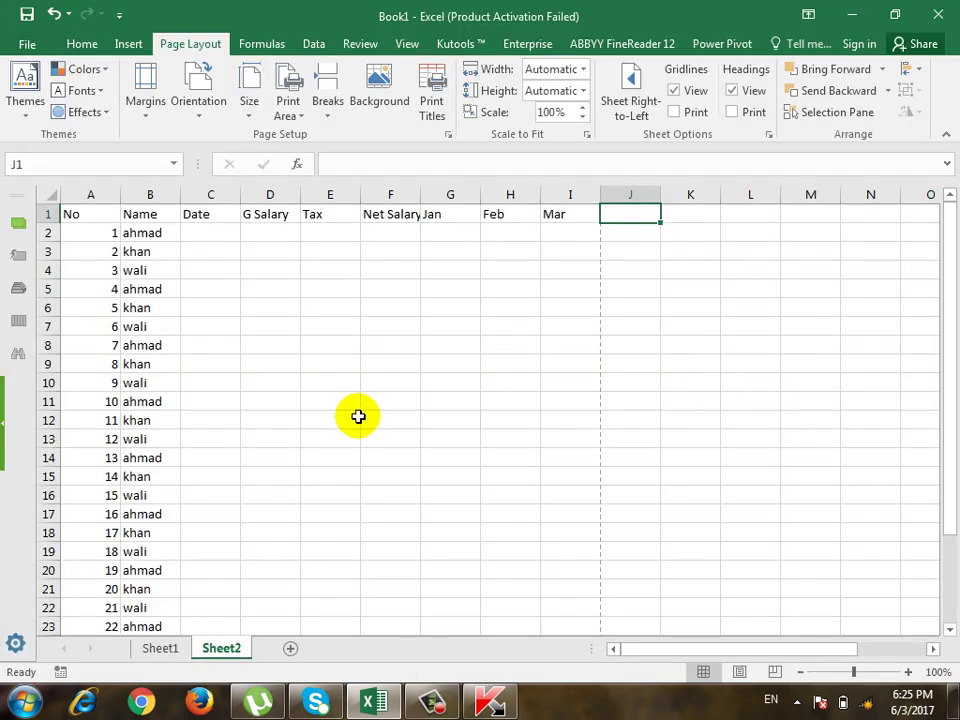
scroll(358, 416, "down", 1)
scroll(371, 414, "down", 1)
scroll(348, 437, "down", 3)
scroll(348, 437, "up", 5)
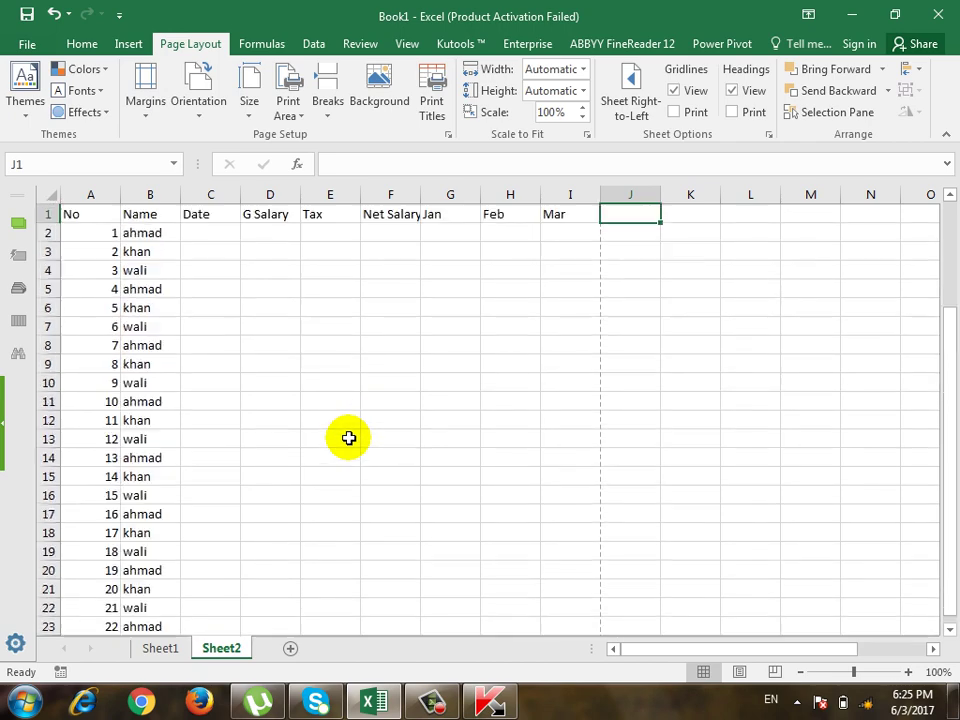
scroll(200, 380, "down", 7)
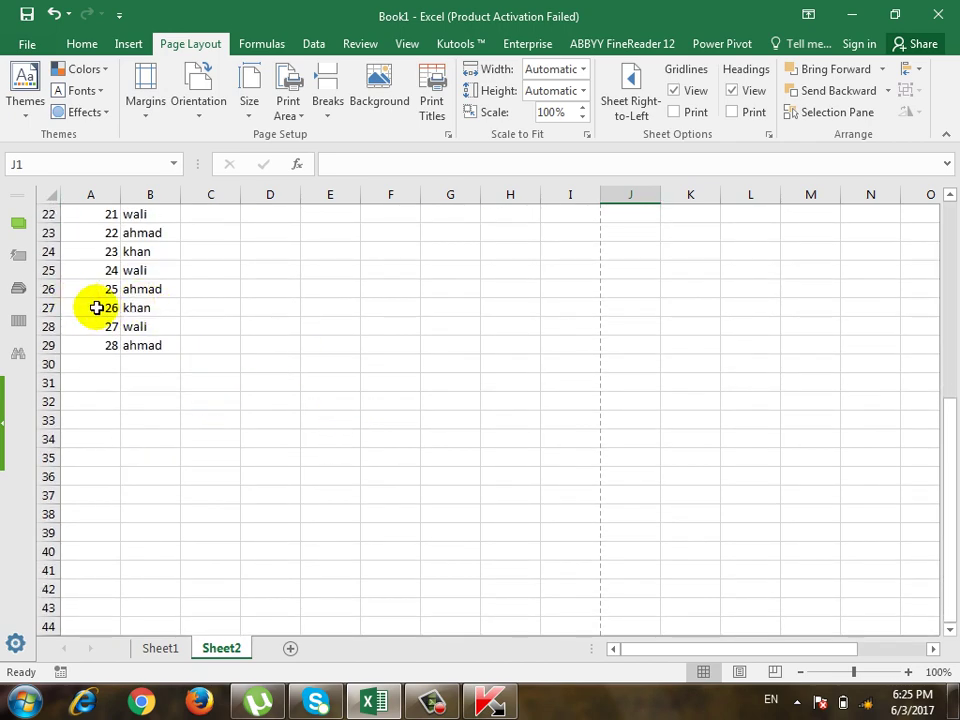
Fill the numbered name list from A27:B29 down to row 98.
left_click_drag(96, 307, 315, 435)
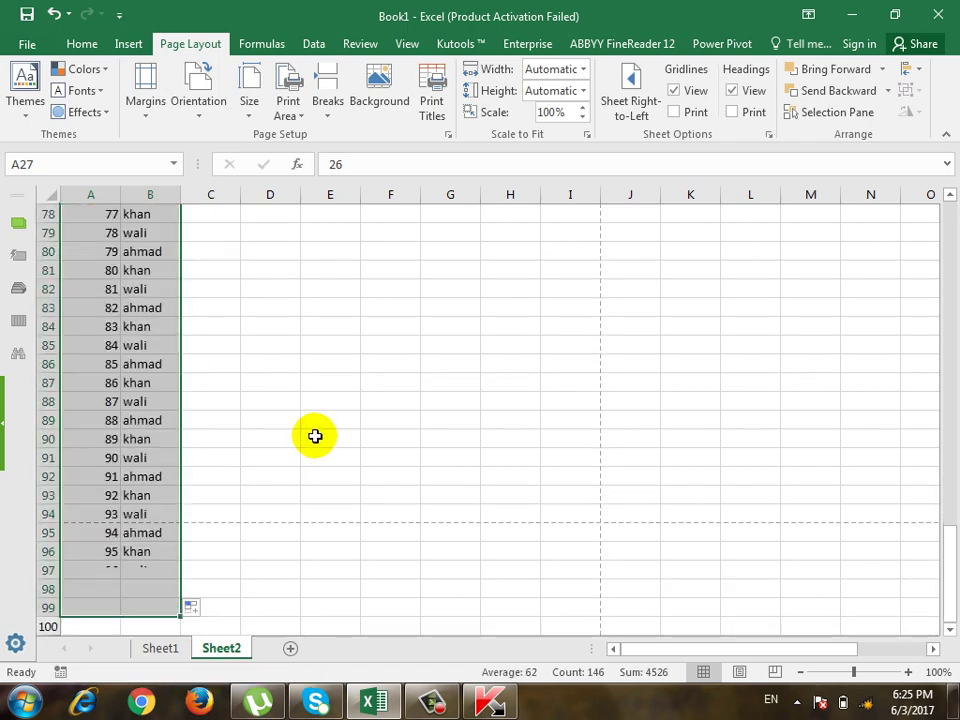
scroll(343, 448, "up", 8)
scroll(343, 448, "up", 18)
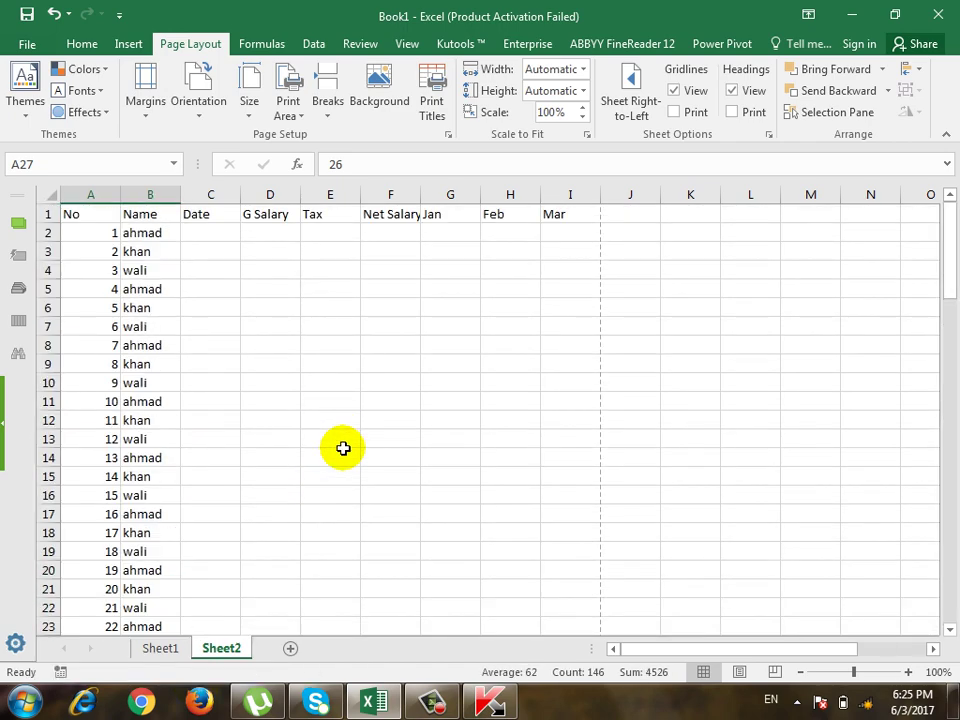
left_click(313, 436)
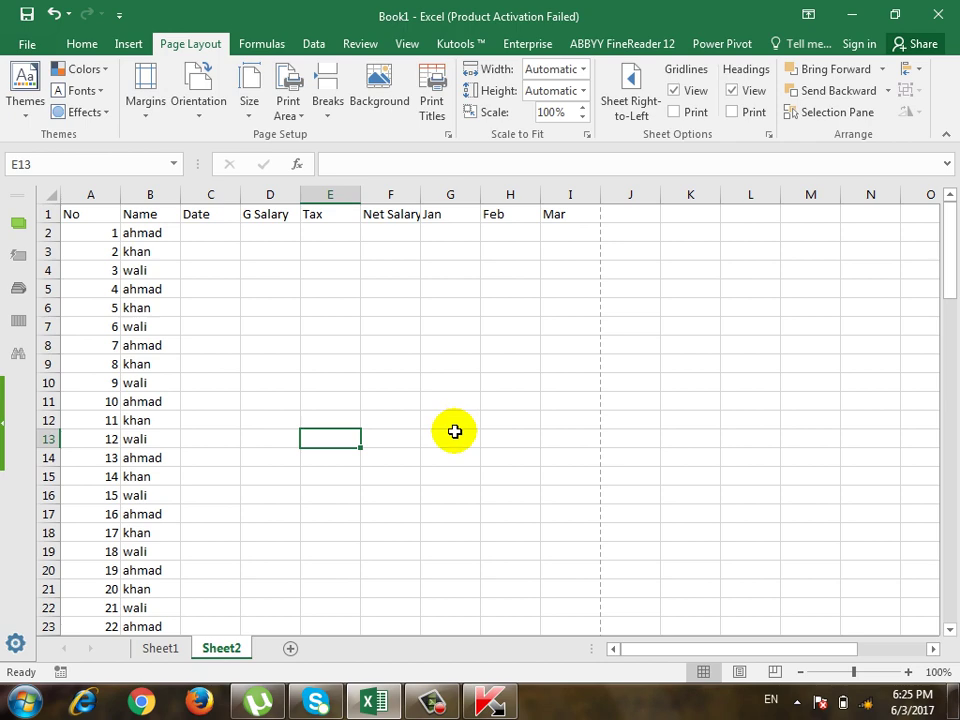
scroll(454, 431, "down", 5)
scroll(450, 434, "down", 5)
scroll(446, 437, "up", 10)
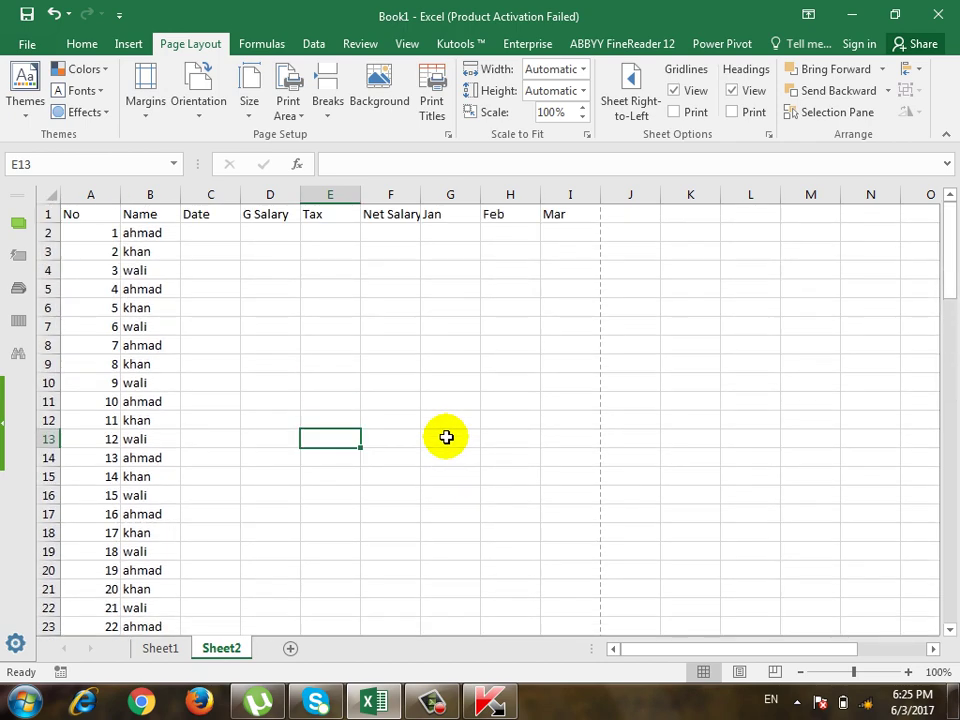
Step through the print preview to confirm the sheet spans three pages.
key("ctrl+p")
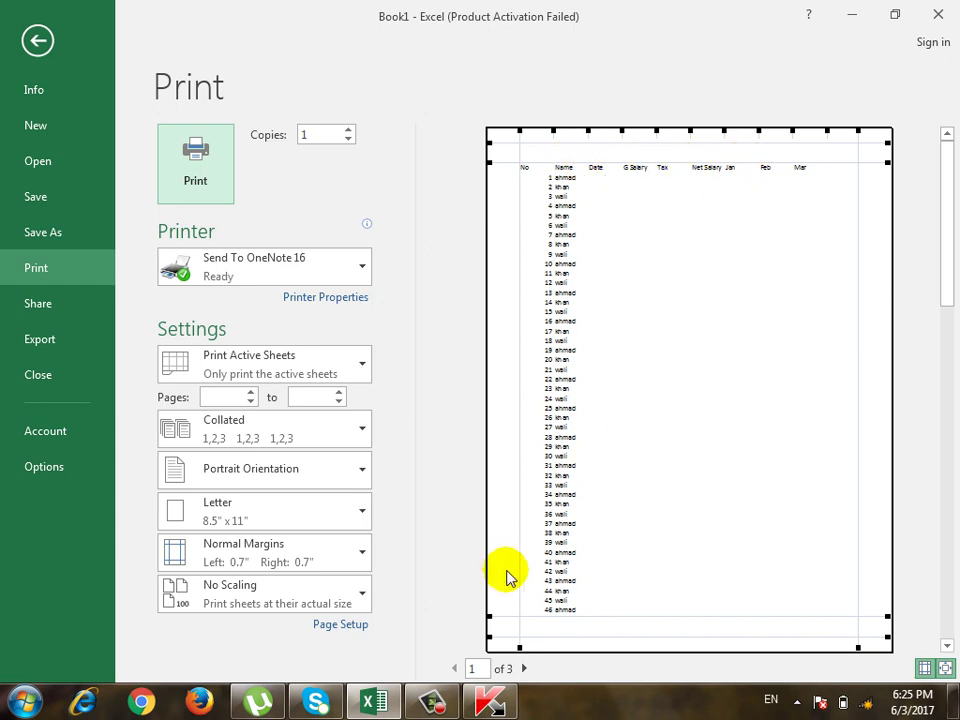
left_click(526, 669)
left_click(526, 669)
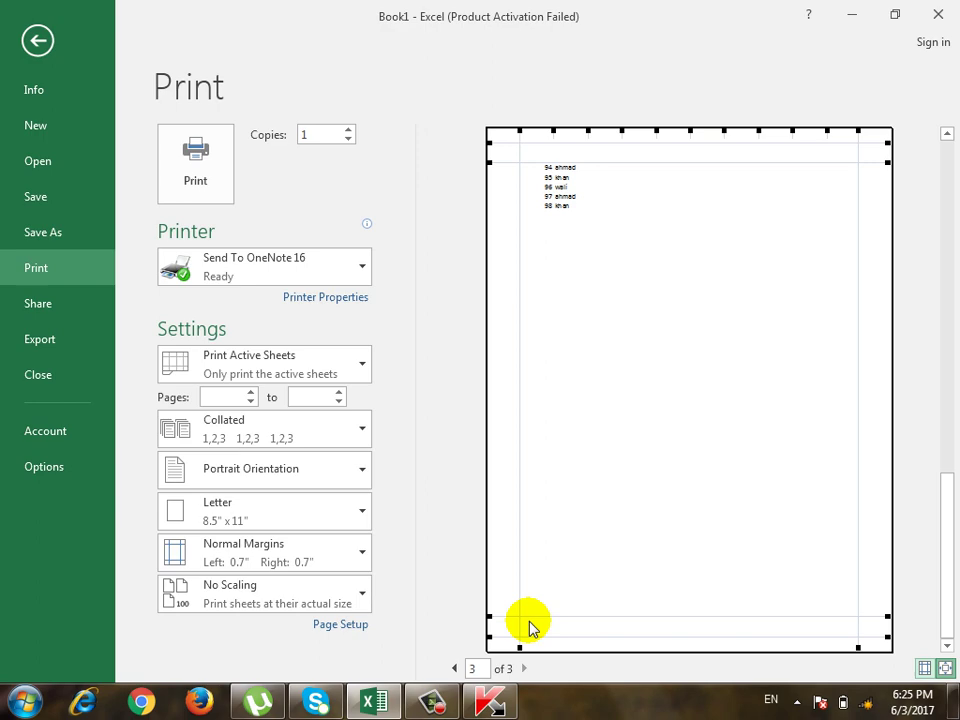
left_click(34, 55)
Set Rows to repeat at top to $1:$1 in Page Setup.
left_click(447, 134)
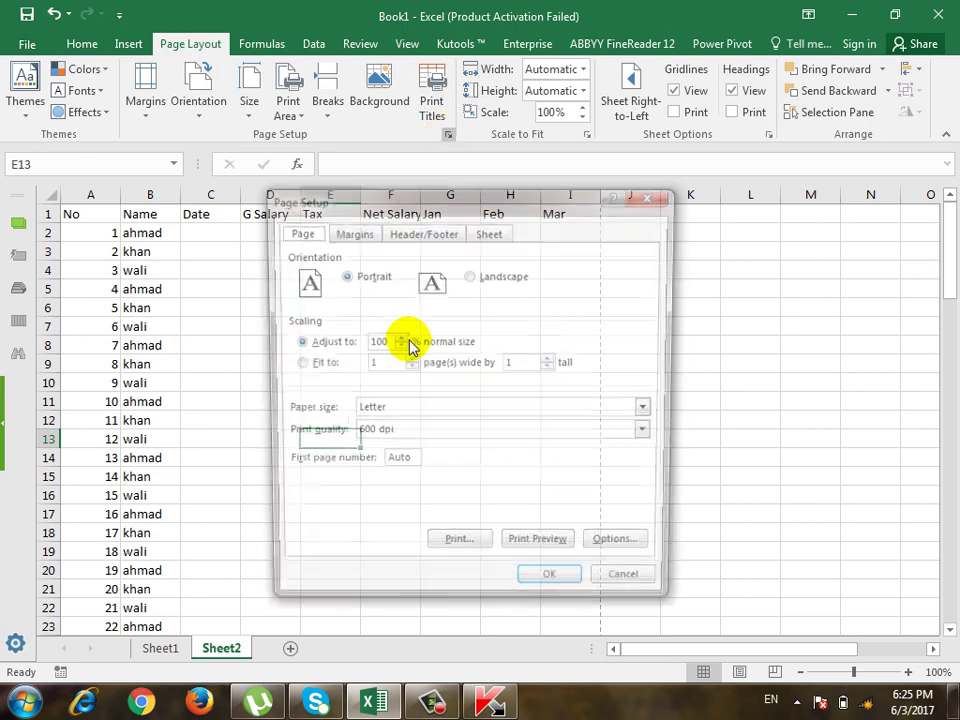
left_click(489, 231)
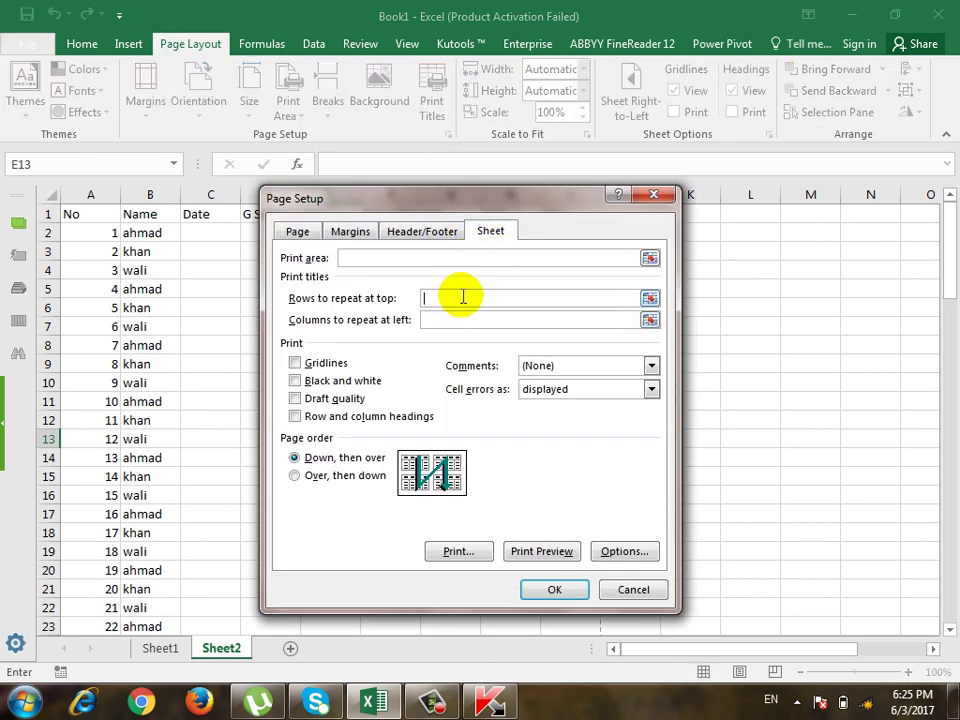
left_click(649, 298)
left_click(140, 214)
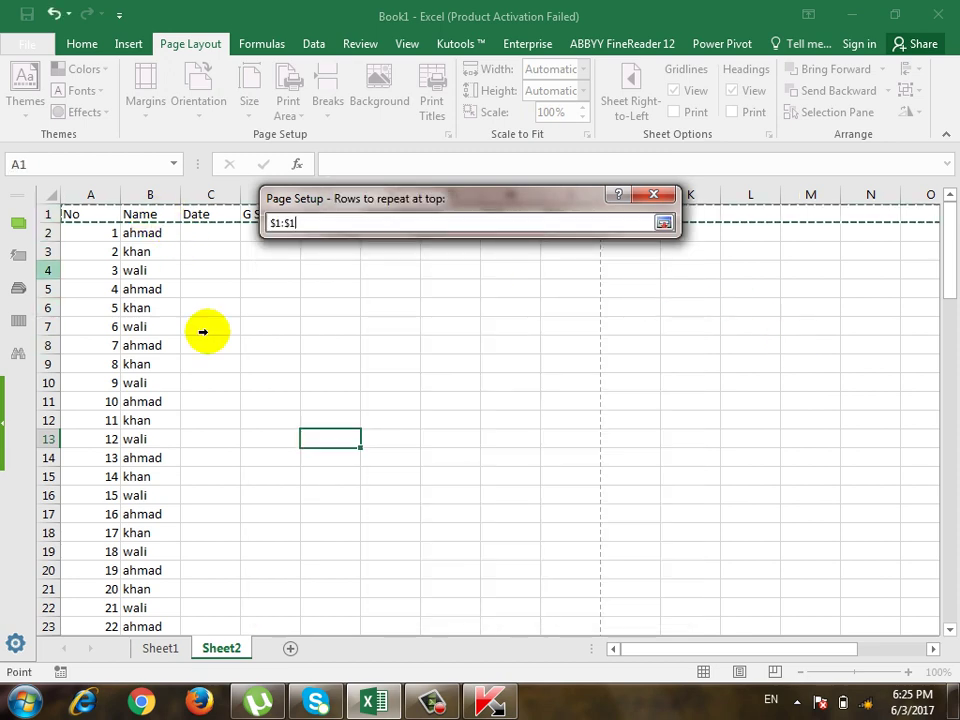
left_click(664, 222)
left_click(574, 589)
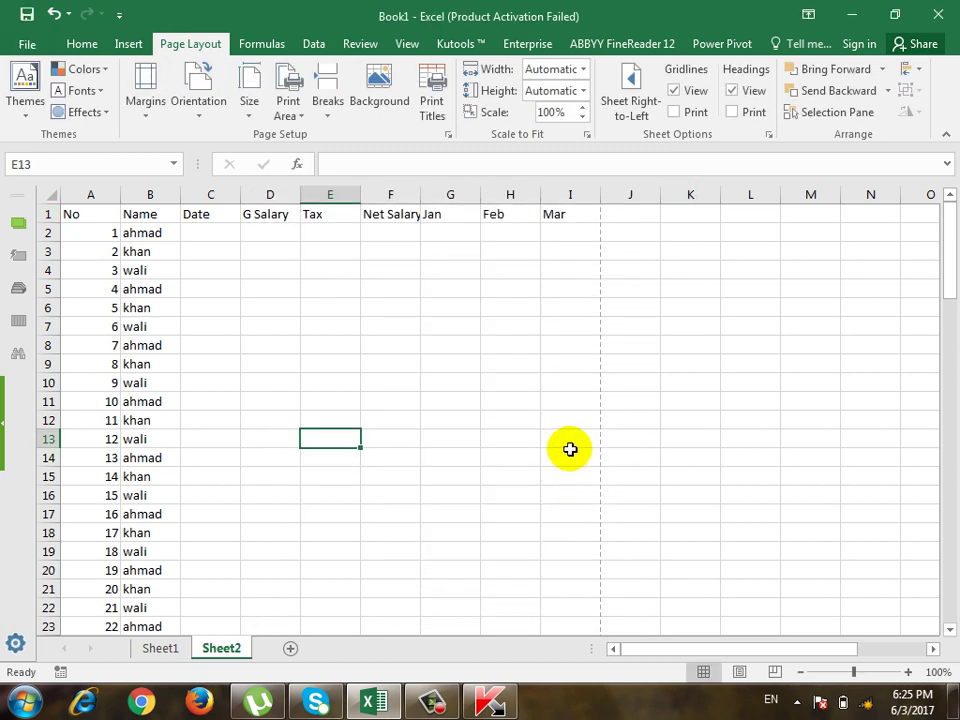
Preview pages 1–3 to confirm page 3 carries the No–Mar headings.
key("ctrl+p")
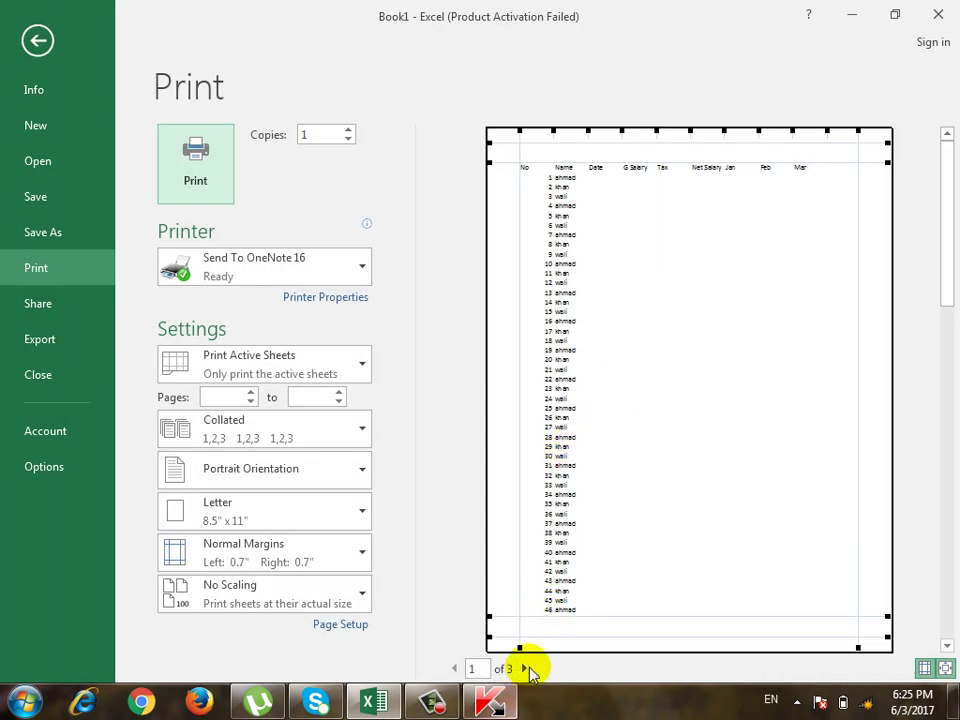
left_click(526, 668)
left_click(527, 669)
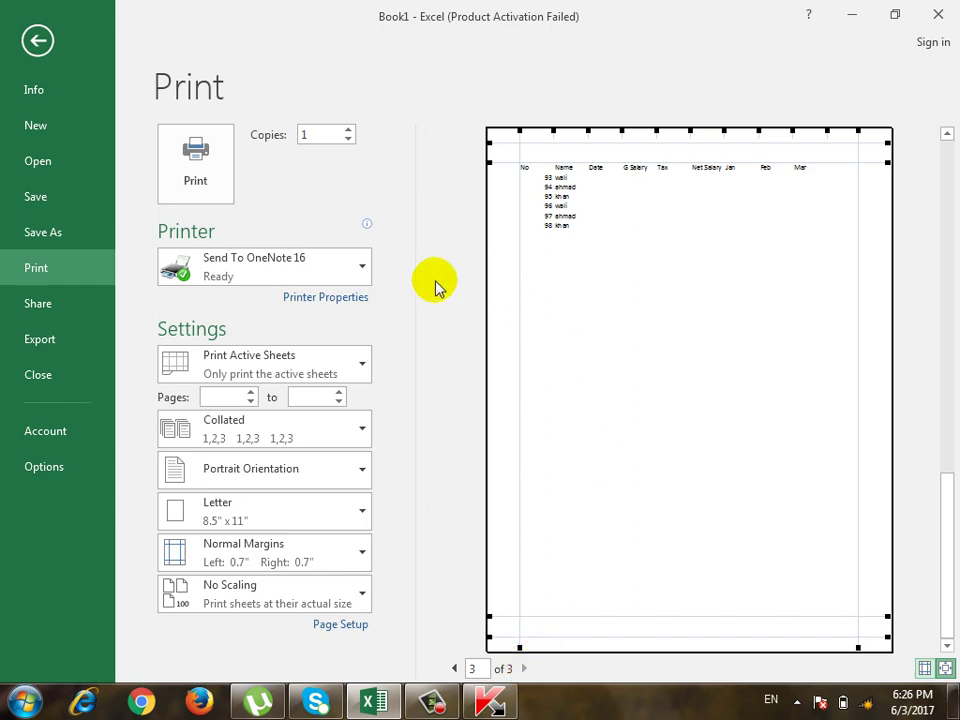
left_click(41, 39)
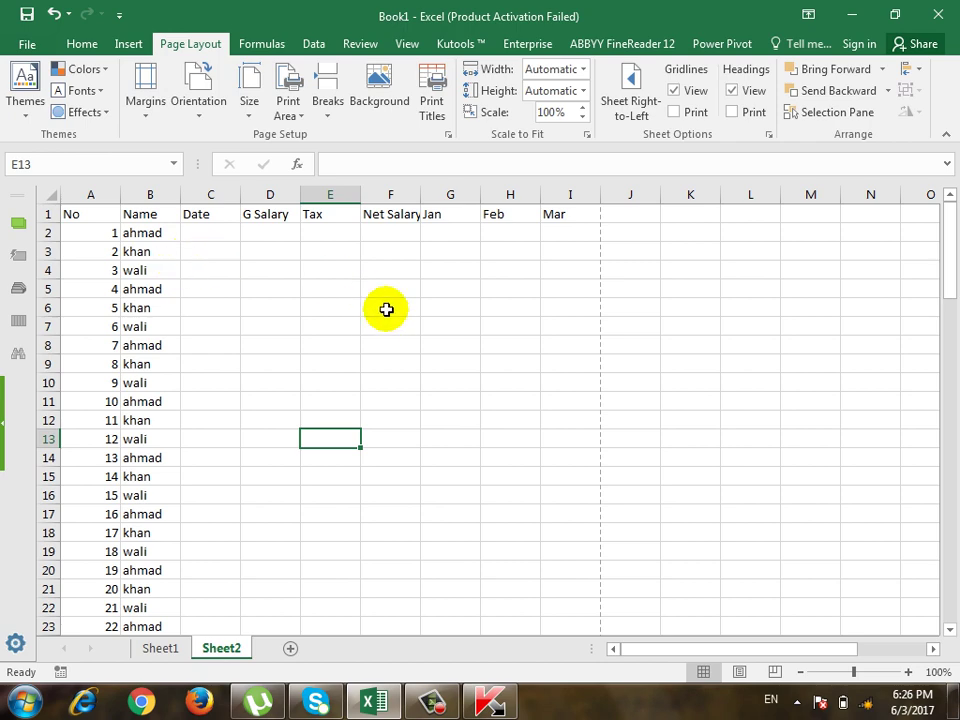
left_click(448, 134)
left_click(489, 232)
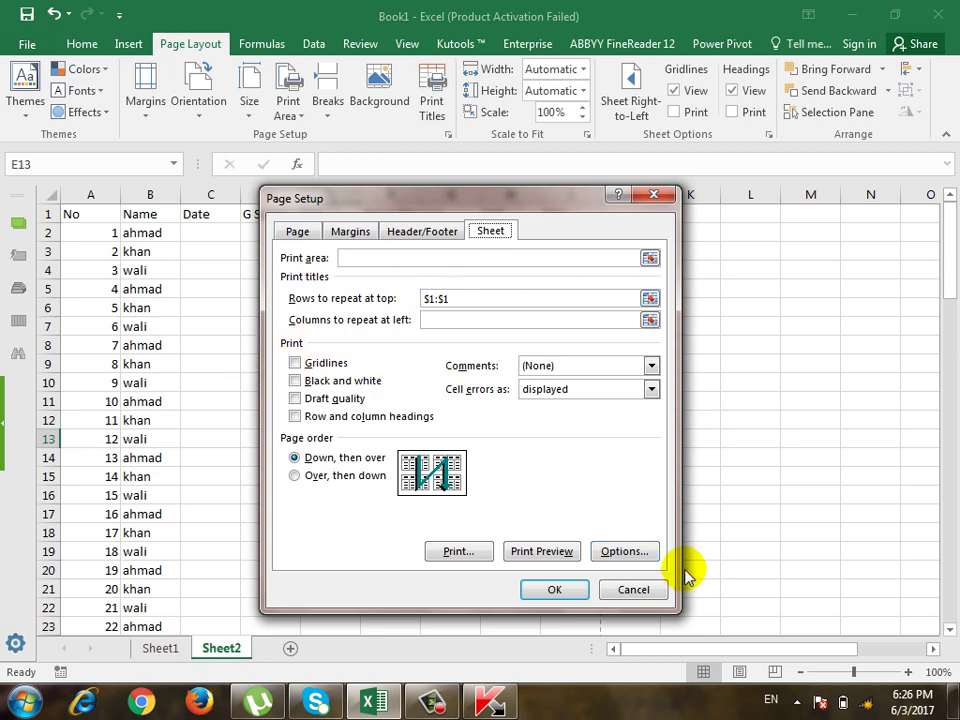
left_click(633, 589)
key("ctrl+p")
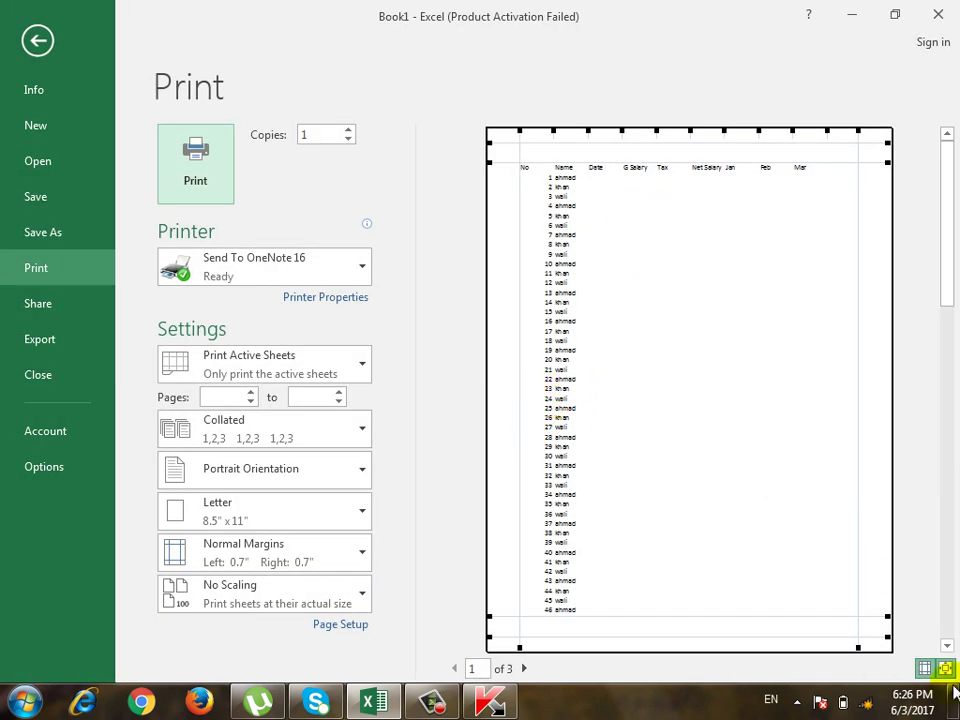
left_click(945, 668)
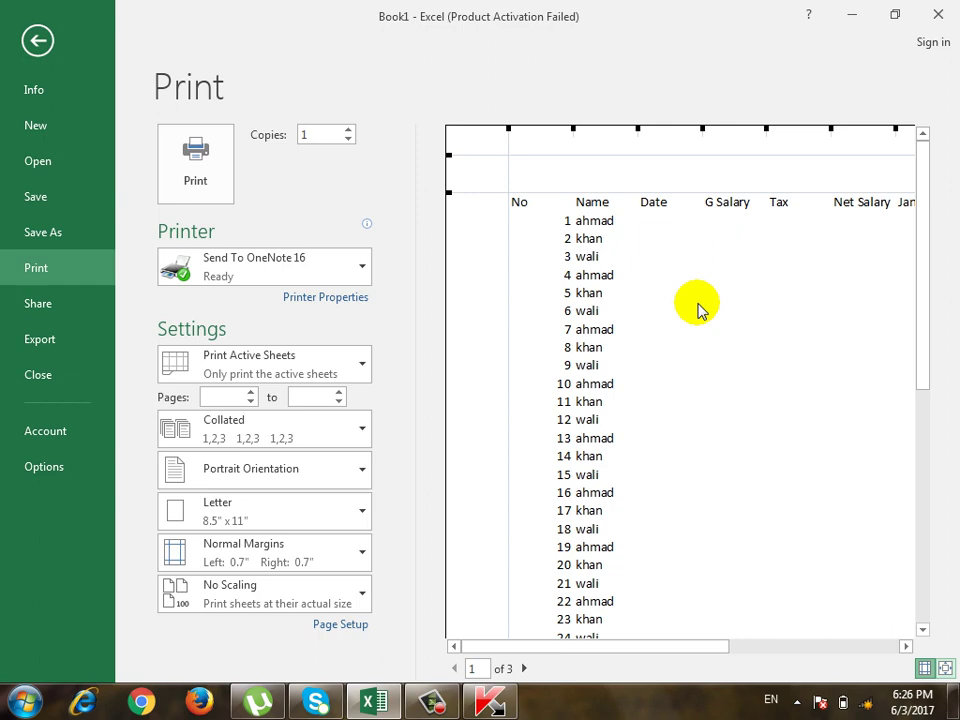
left_click(40, 33)
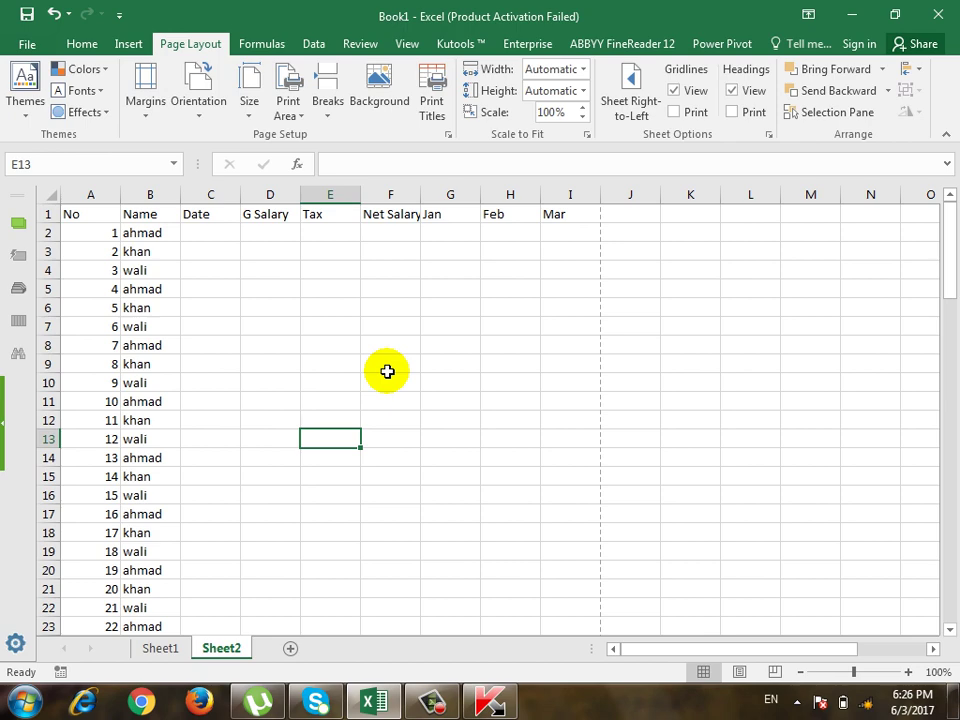
Turn on Gridlines printing in Page Setup from the print preview.
key("ctrl+p")
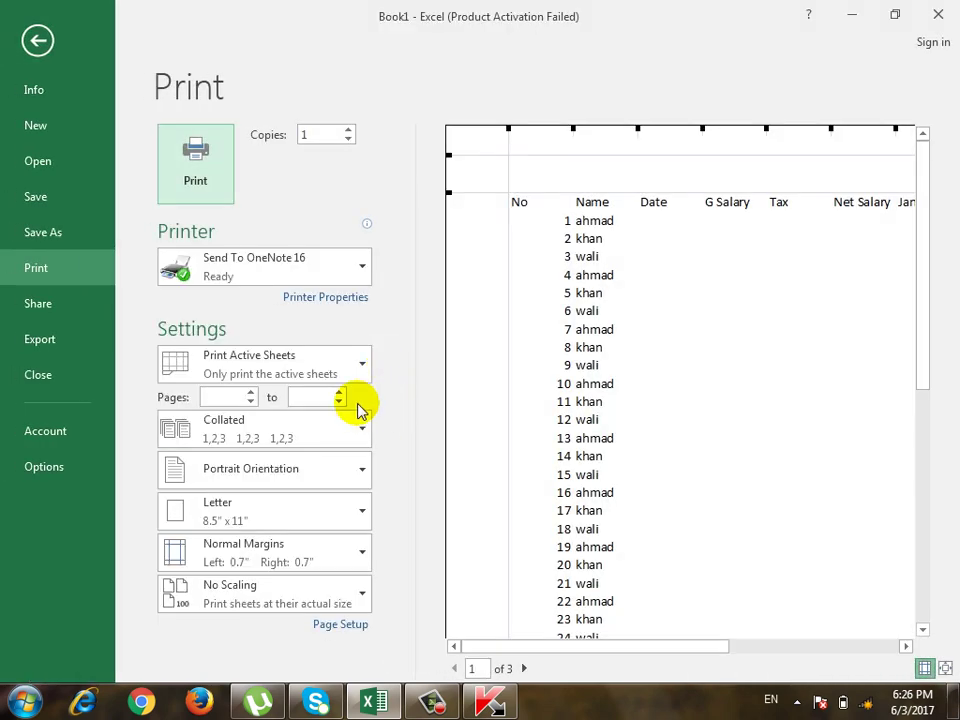
left_click(332, 626)
left_click(490, 231)
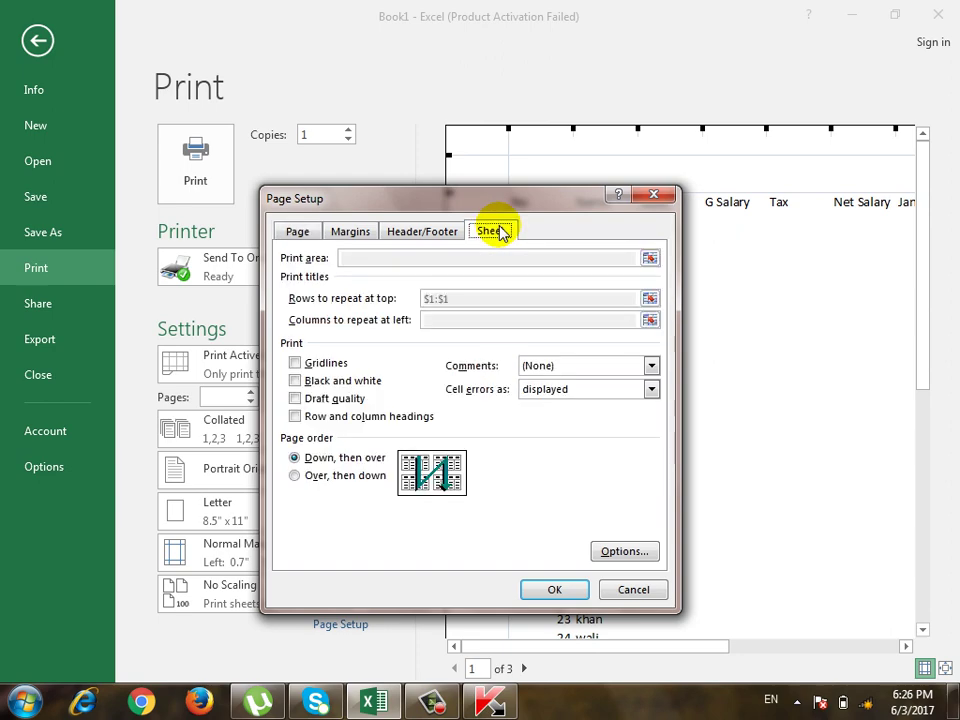
left_click(339, 362)
left_click_drag(447, 212, 260, 204)
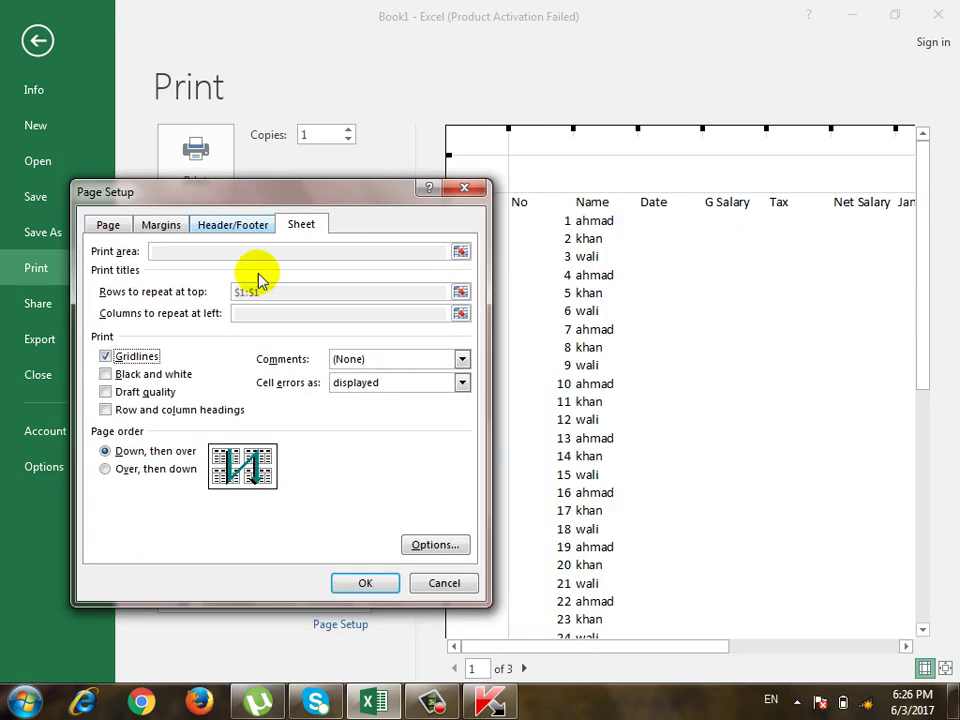
left_click(362, 579)
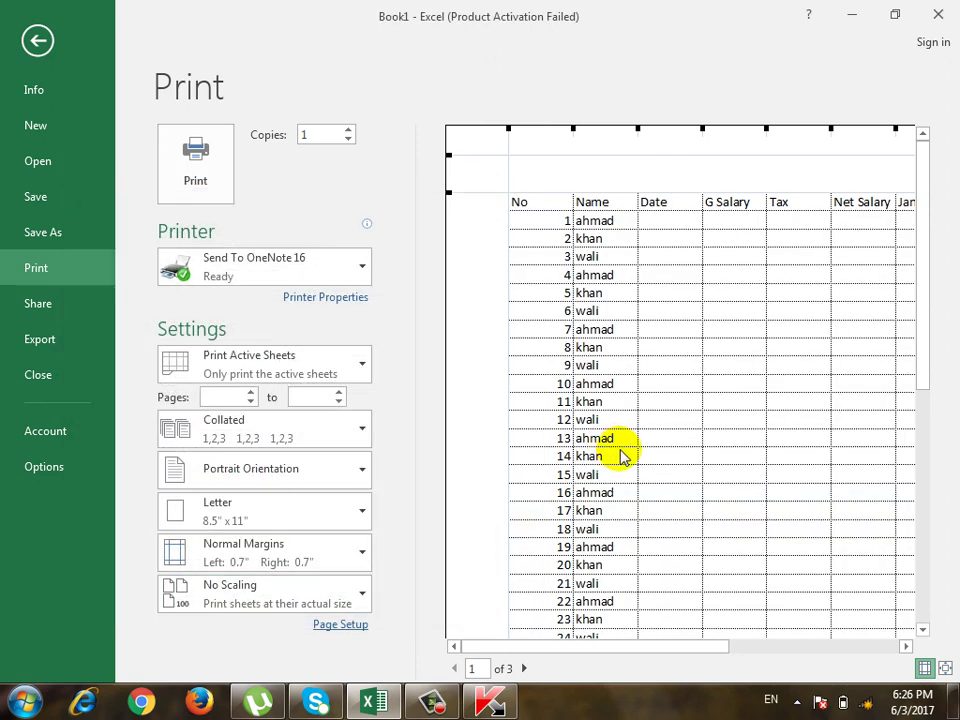
Reopen the Sheet print options, then return to the worksheet.
left_click(340, 624)
left_click(300, 224)
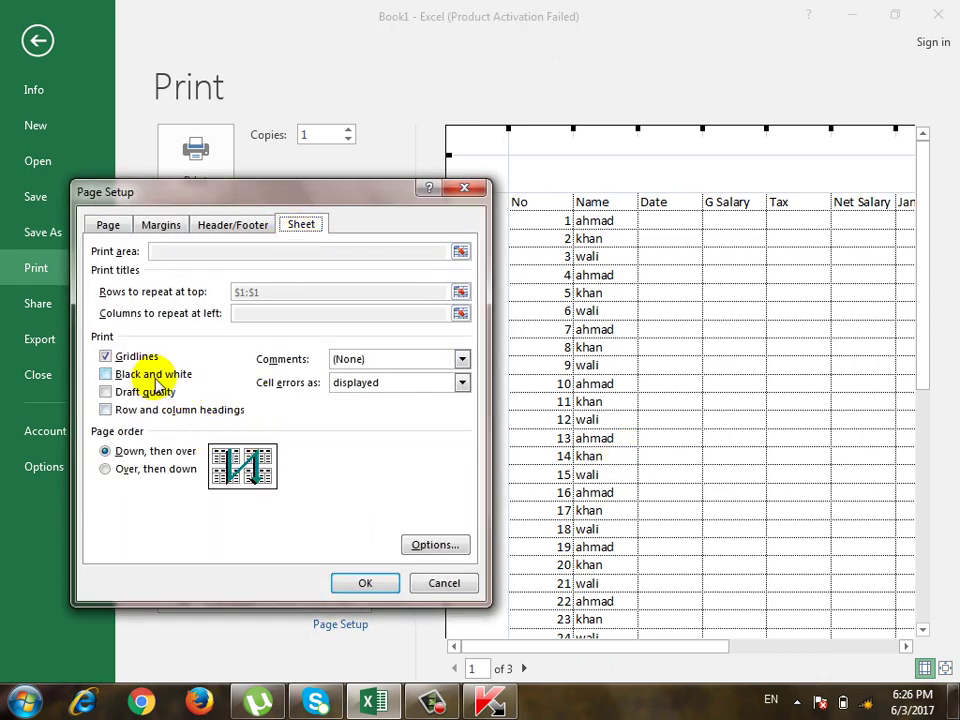
key("Escape")
key("Escape")
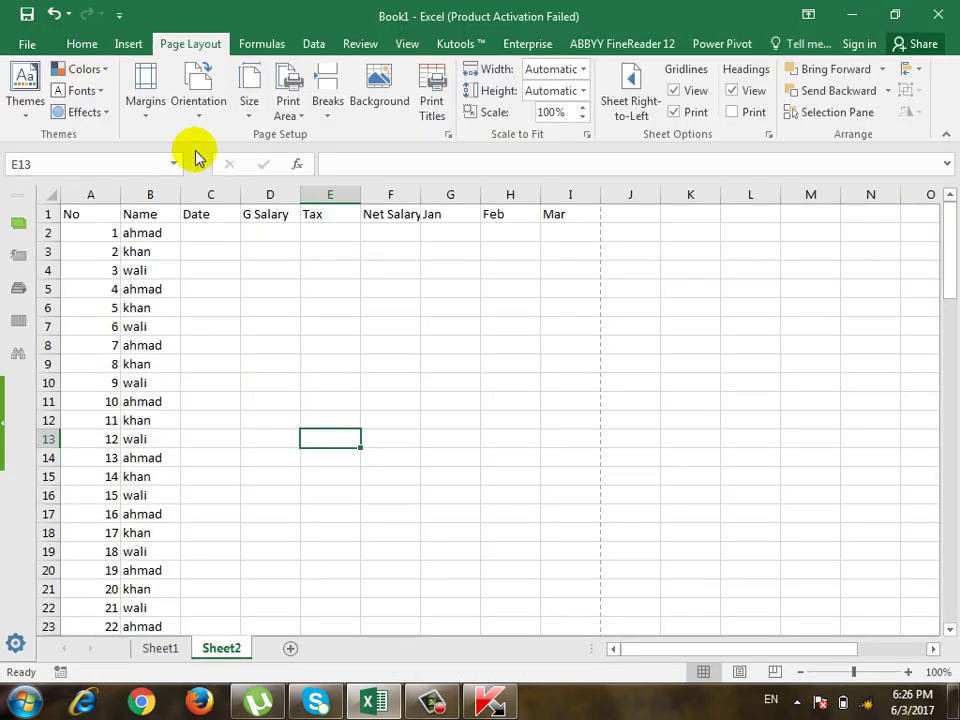
Make the header row A1:I1 bold with yellow fill and red font.
left_click(285, 291)
mouse_move(84, 212)
left_mouse_down()
mouse_move(561, 231)
mouse_move(10, 212)
left_mouse_up()
left_click(450, 232)
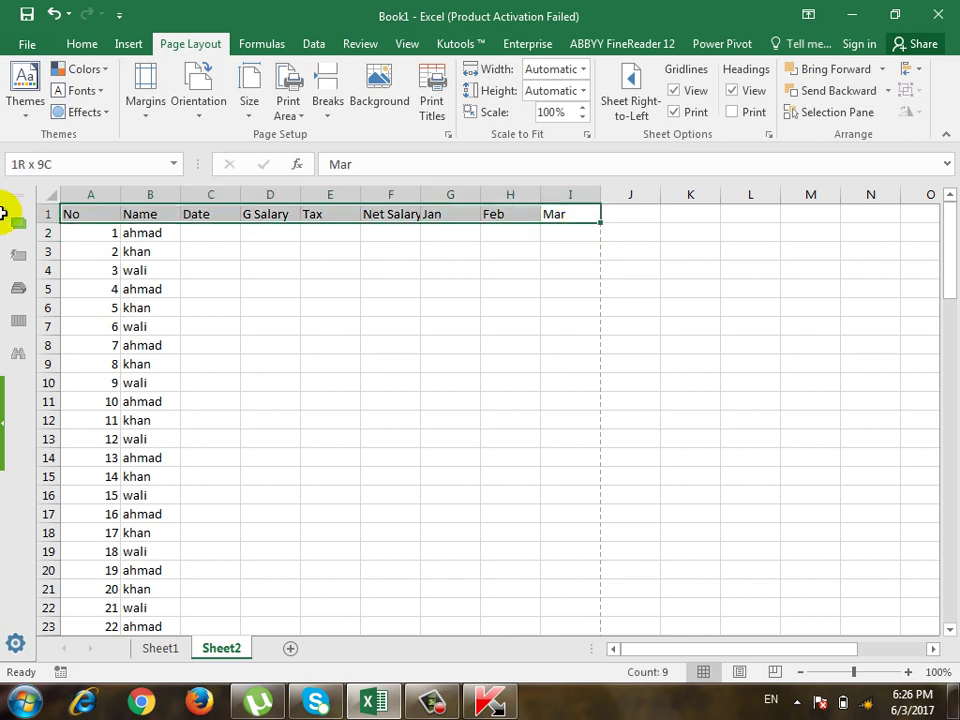
left_click(82, 44)
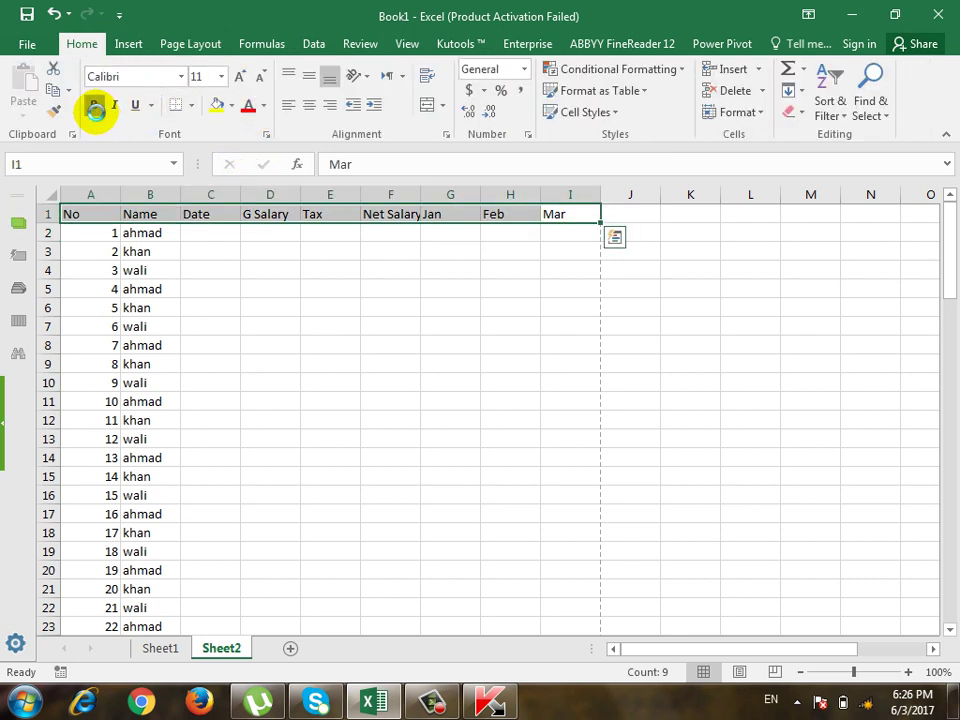
left_click(94, 105)
left_click(216, 105)
left_click(248, 105)
Add a top border to range D7:G13.
left_click(290, 269)
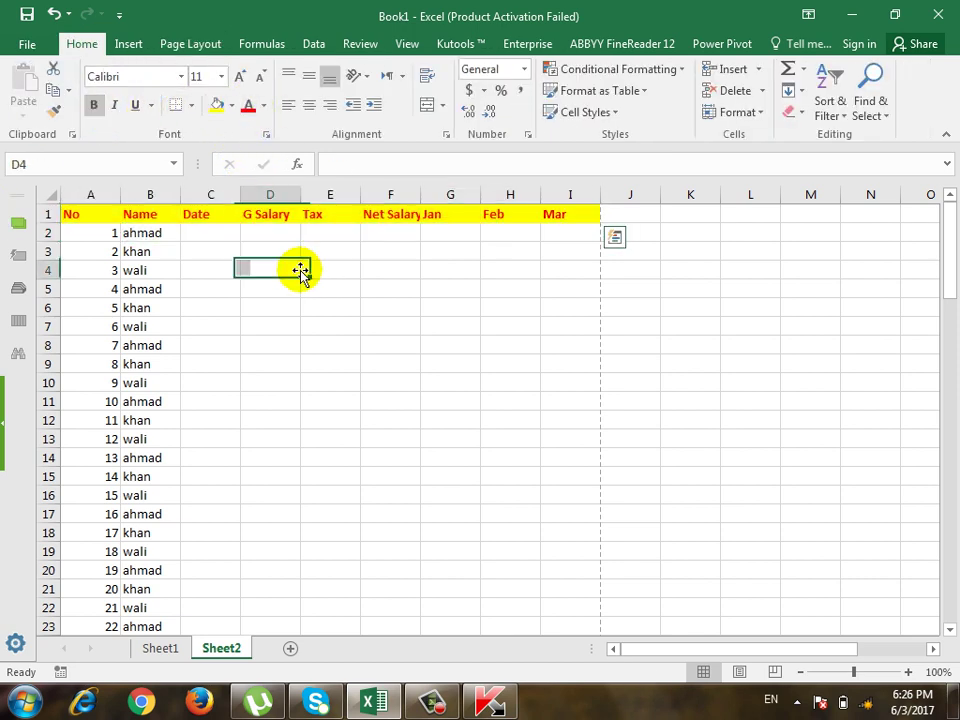
left_click(313, 358)
left_click_drag(270, 326, 450, 440)
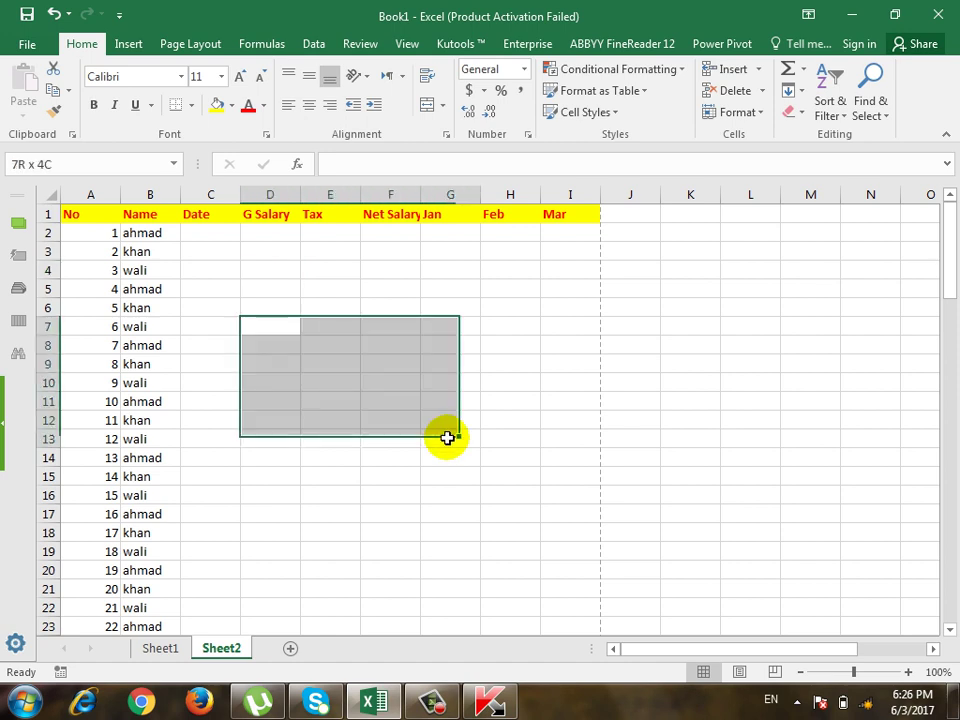
left_click(191, 105)
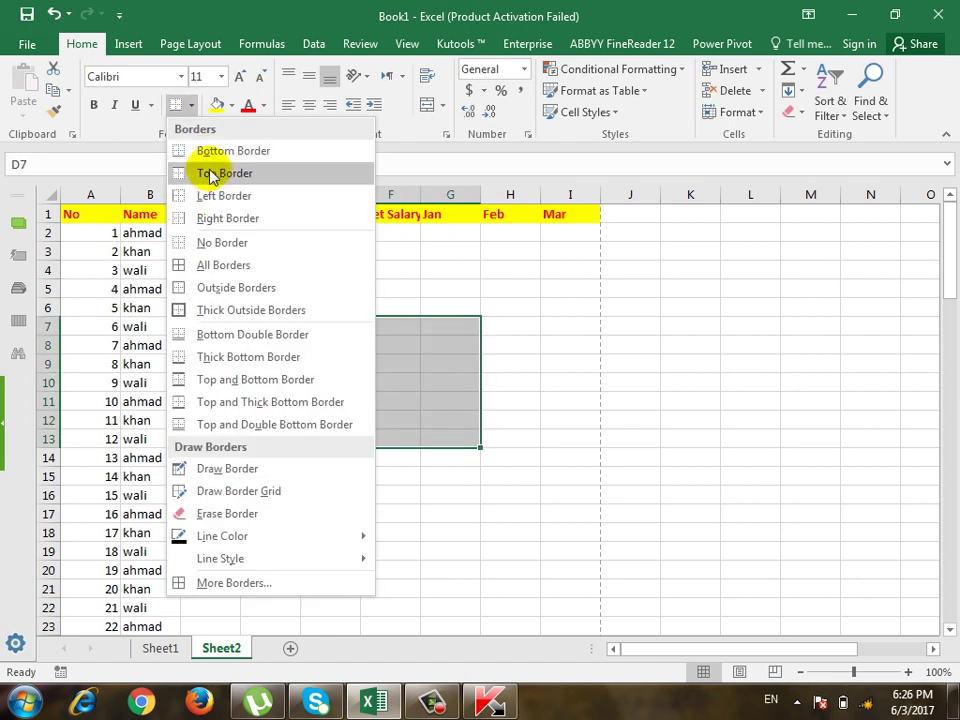
left_click(229, 171)
Fill A2:B11 with grey and apply All Borders.
left_click_drag(104, 228, 158, 396)
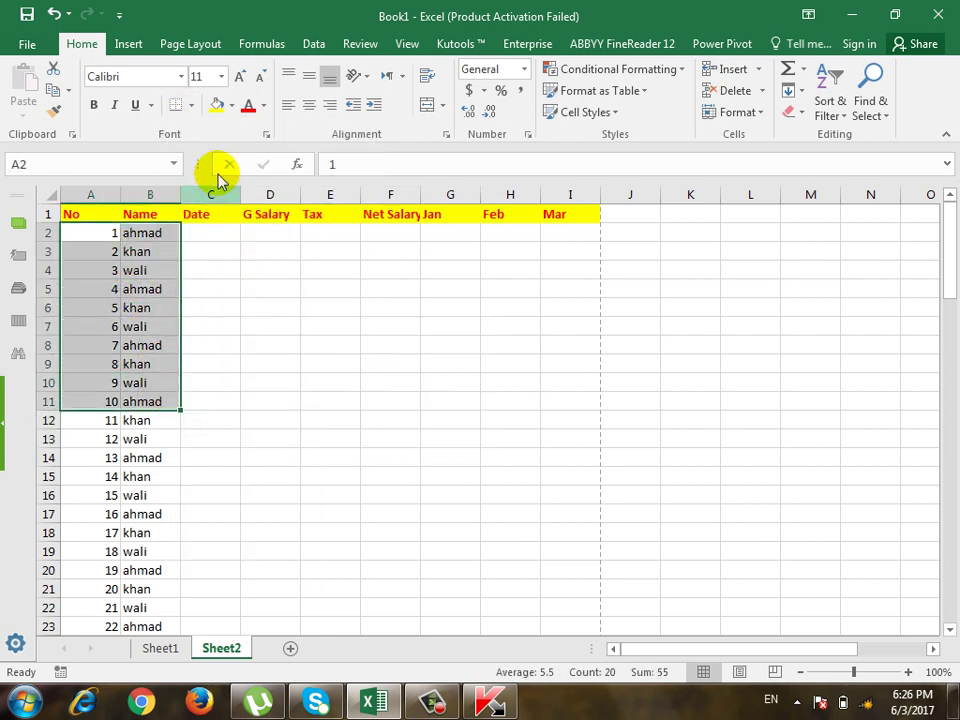
left_click(231, 105)
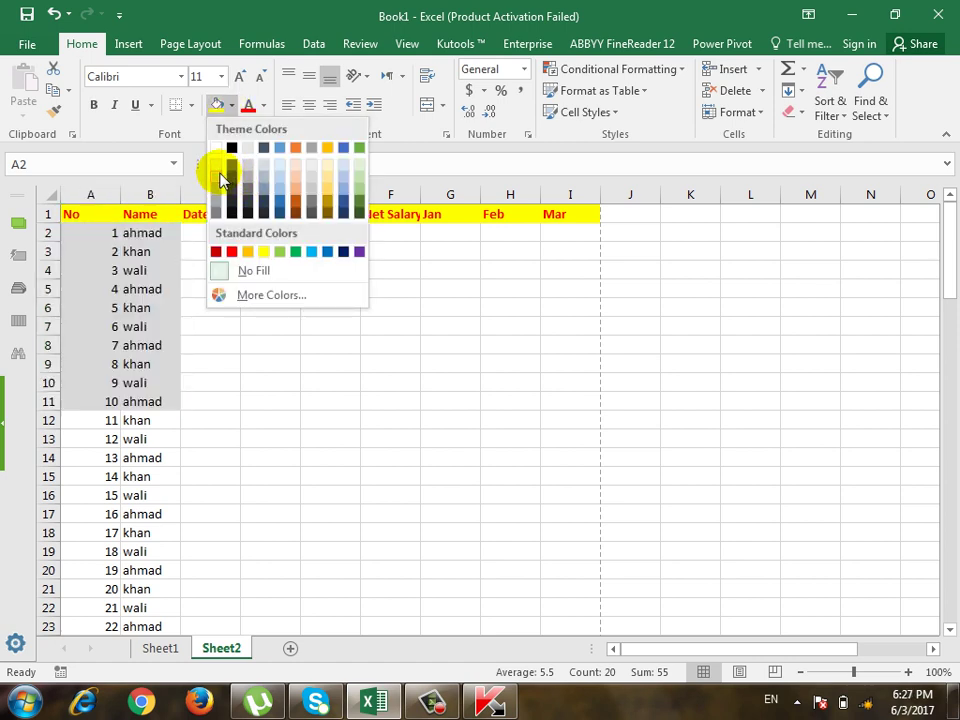
left_click(221, 181)
left_click(195, 108)
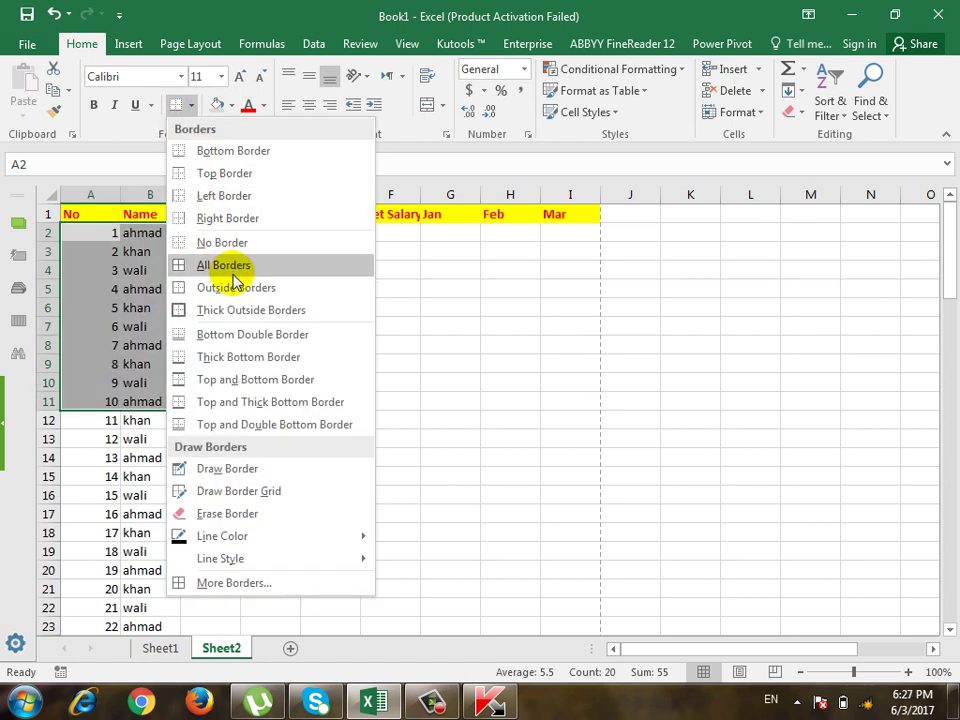
left_click(229, 266)
left_click(270, 401)
Open the Sheet print options from the print preview and apply them.
key("ctrl+p")
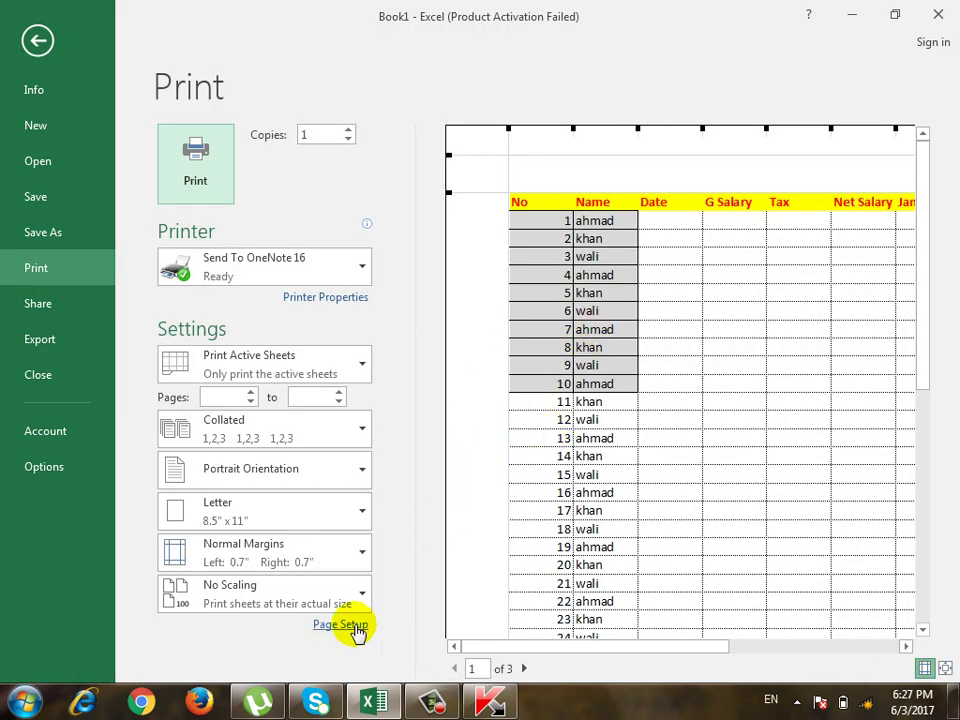
left_click(341, 624)
left_click(301, 226)
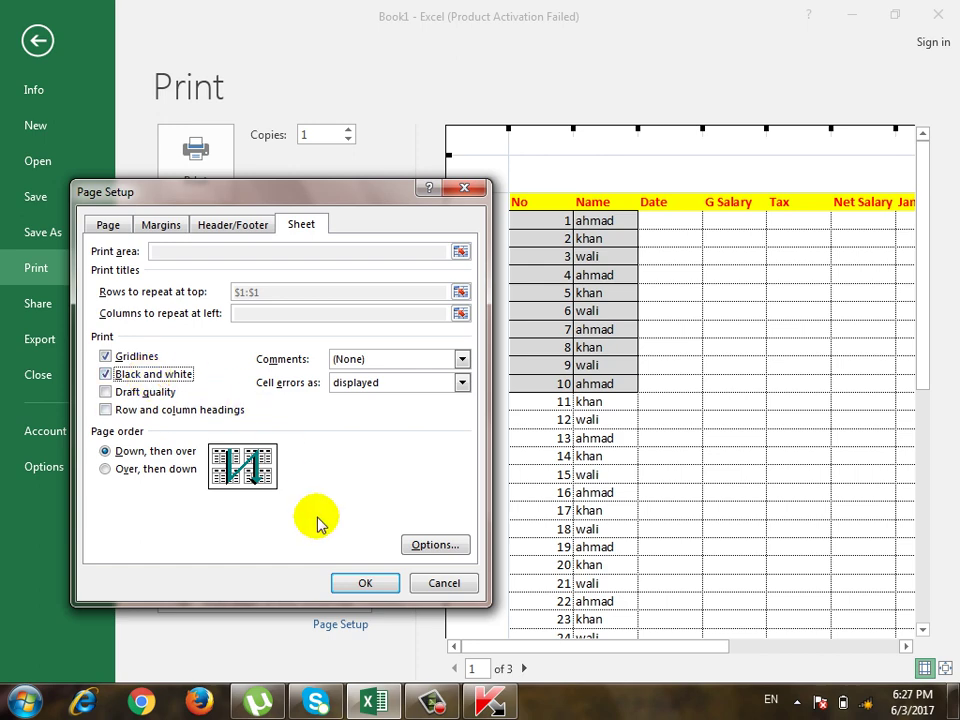
left_click(362, 583)
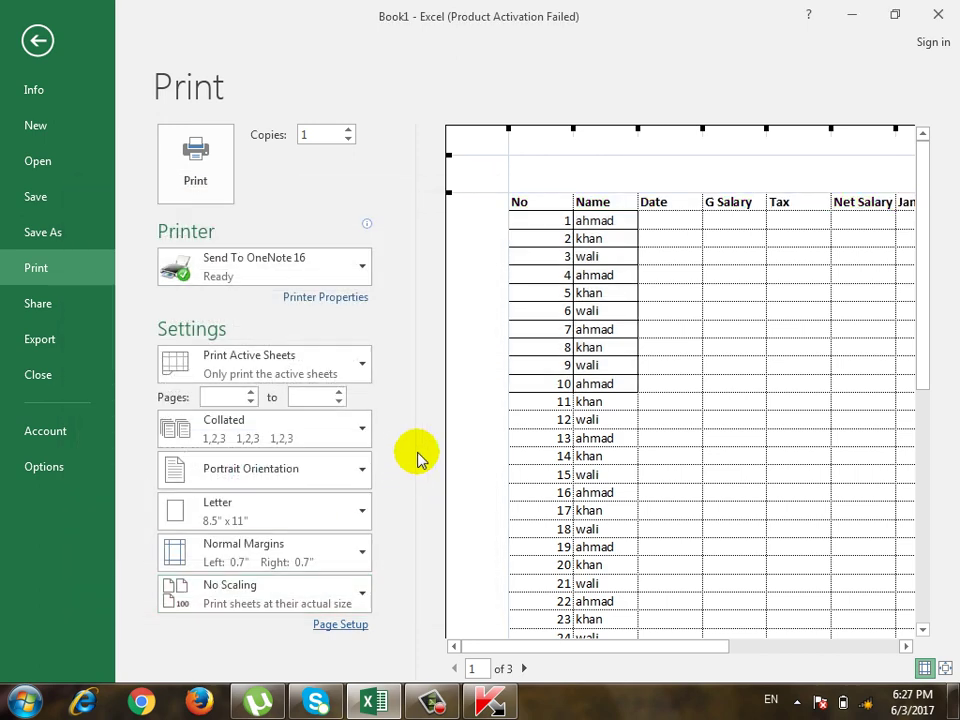
Turn on Draft quality and turn off Black and white printing.
left_click(360, 625)
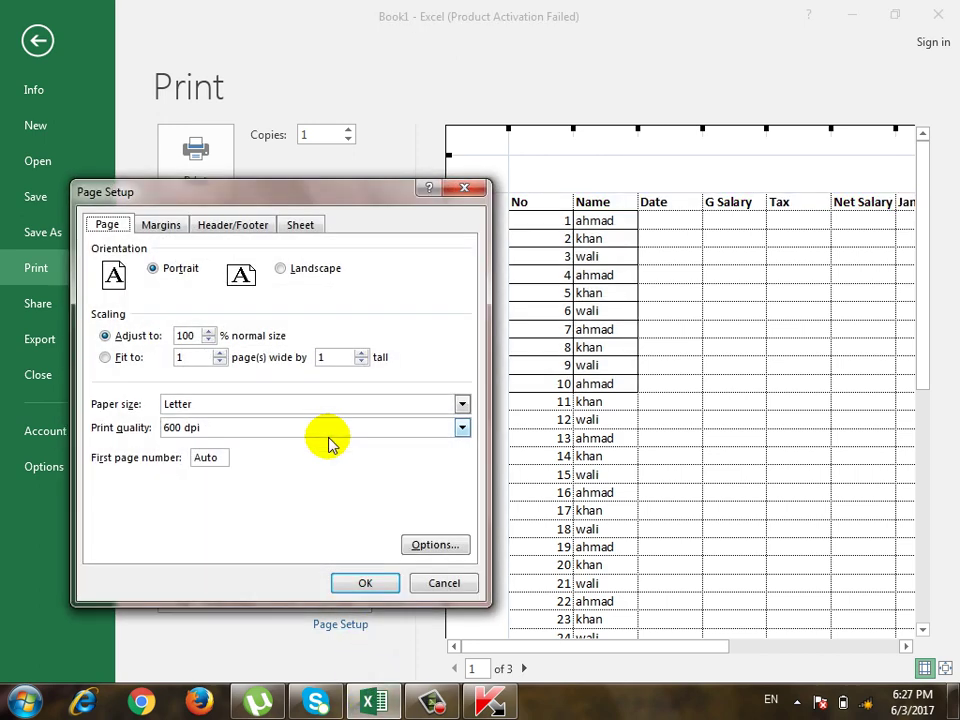
left_click(305, 226)
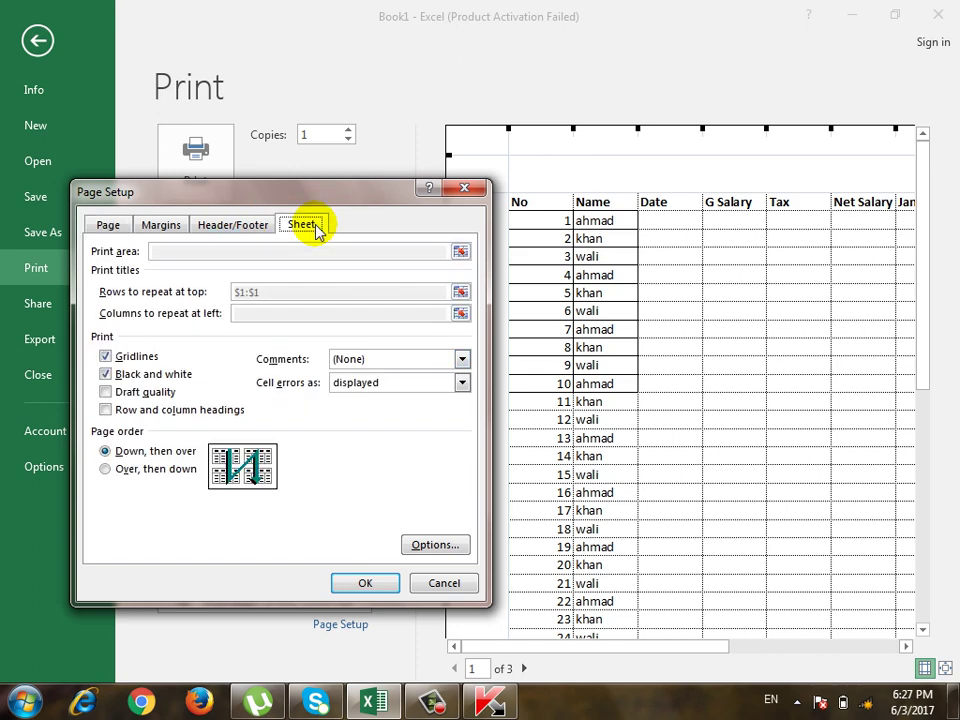
left_click(130, 391)
left_click(155, 375)
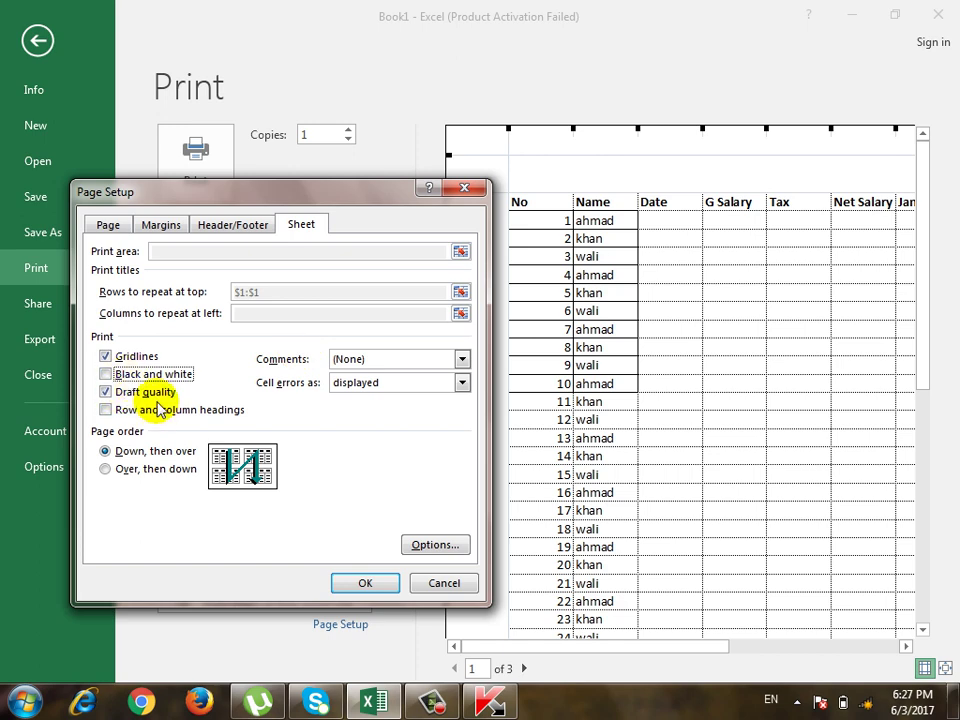
left_click(365, 583)
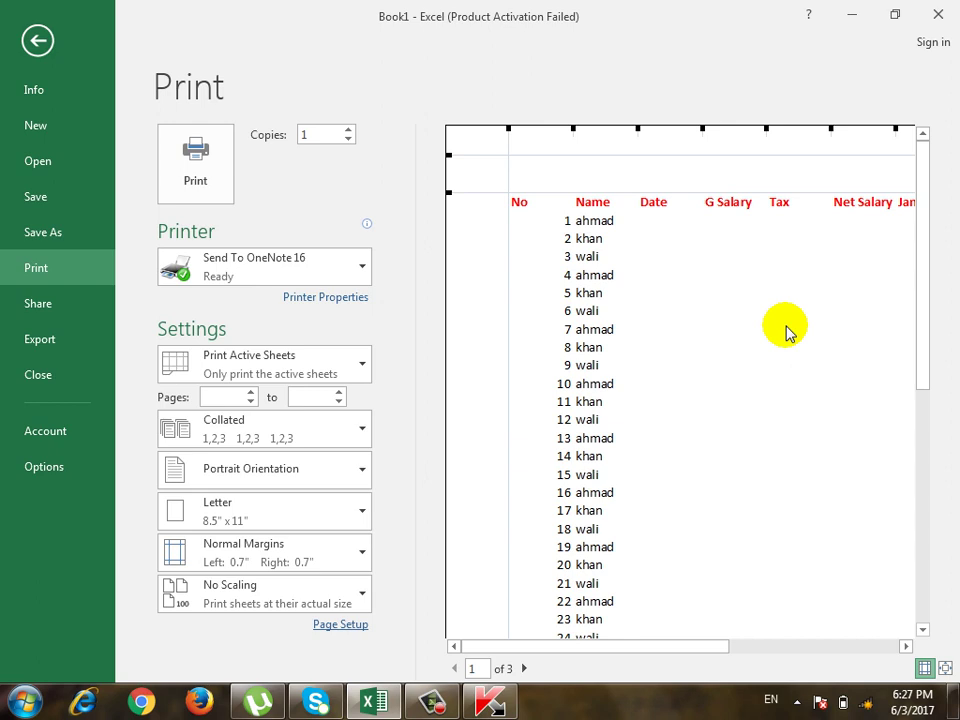
Apply gridlines and row and column headings to the printout.
left_click(366, 624)
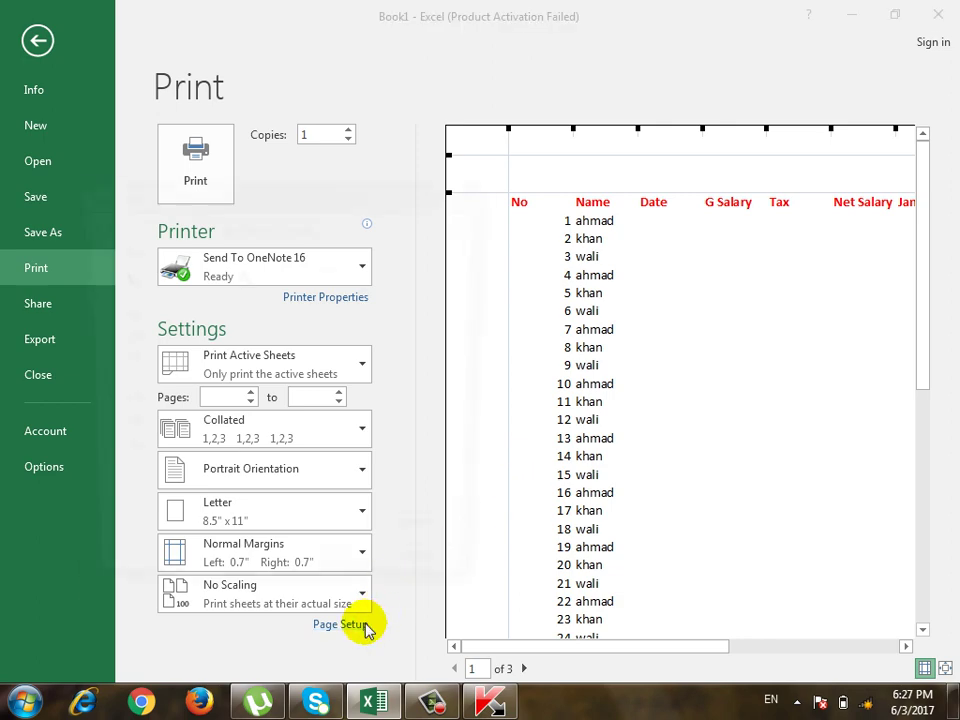
left_click(306, 226)
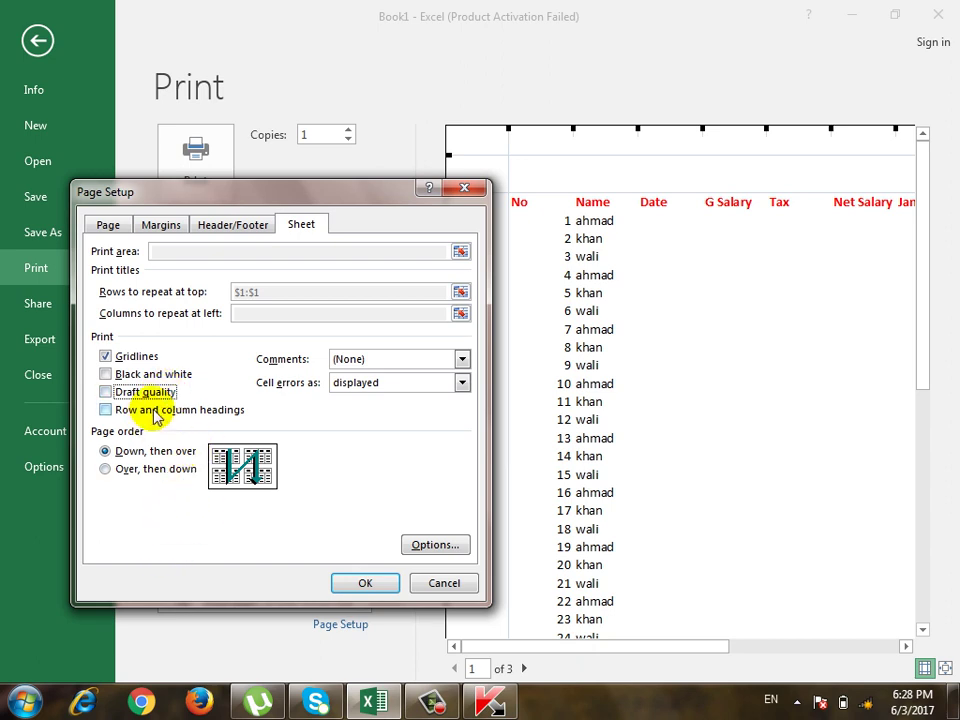
left_click(368, 581)
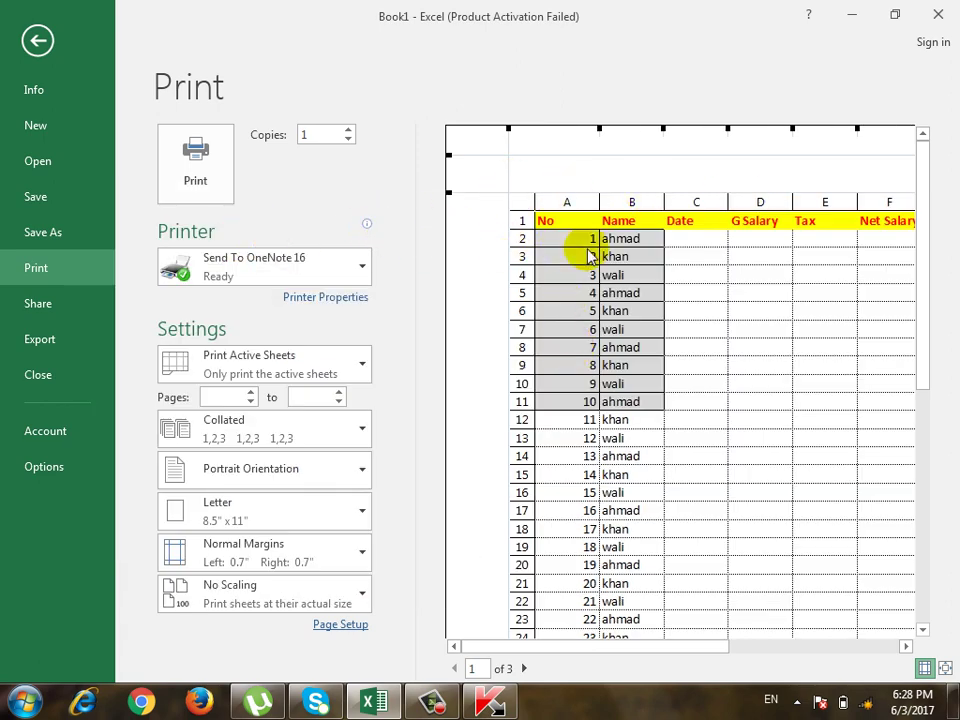
Toggle Row and column headings and open the Comments printing choices.
left_click(345, 624)
left_click(301, 224)
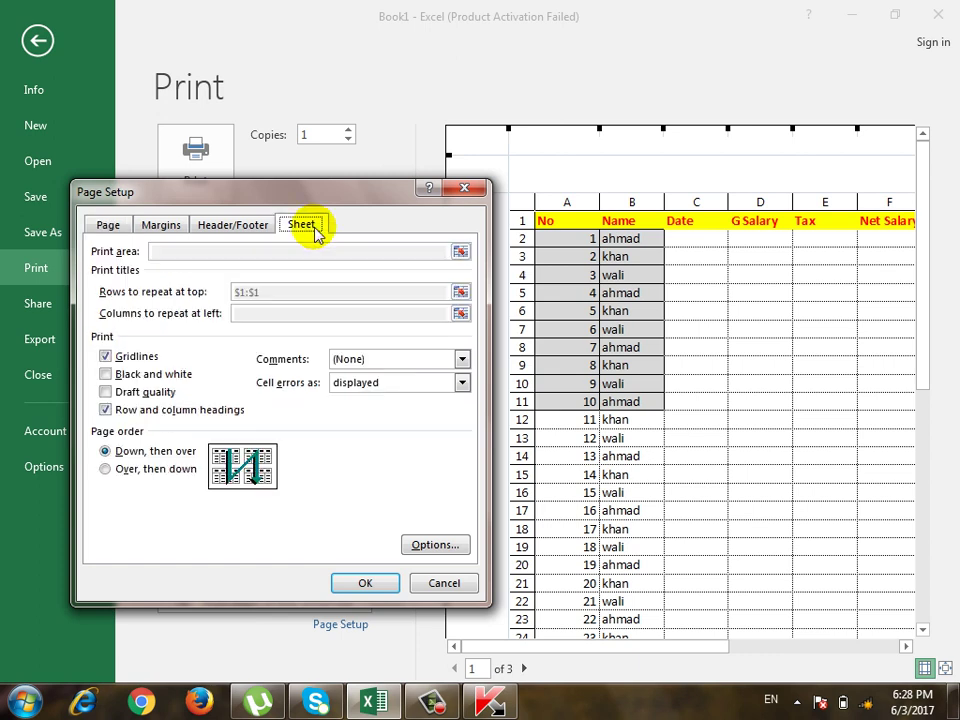
left_click(183, 411)
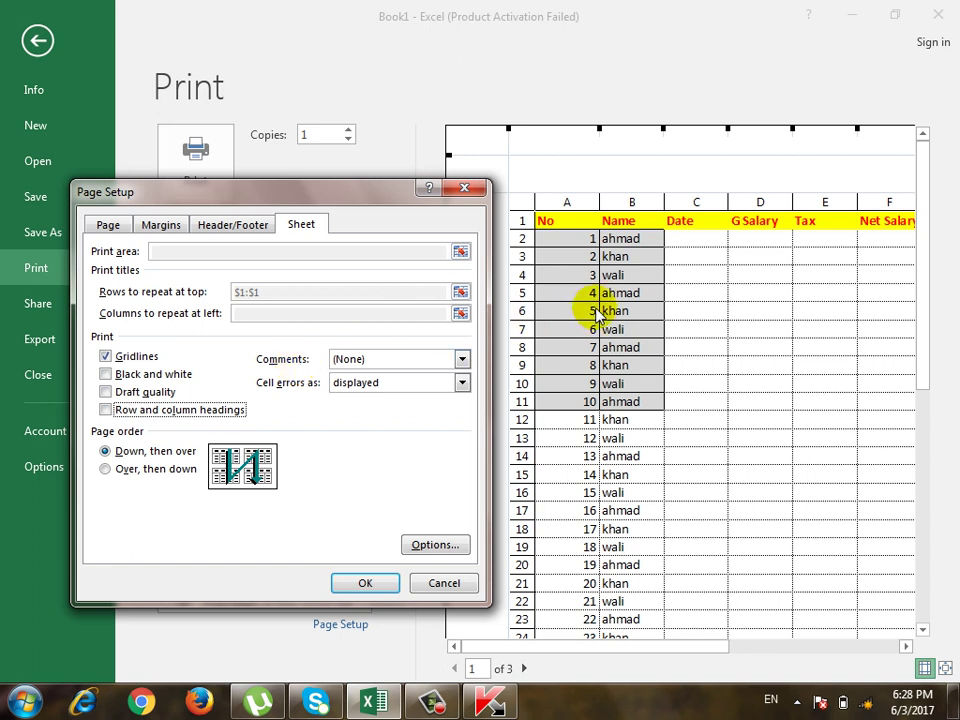
left_click(350, 364)
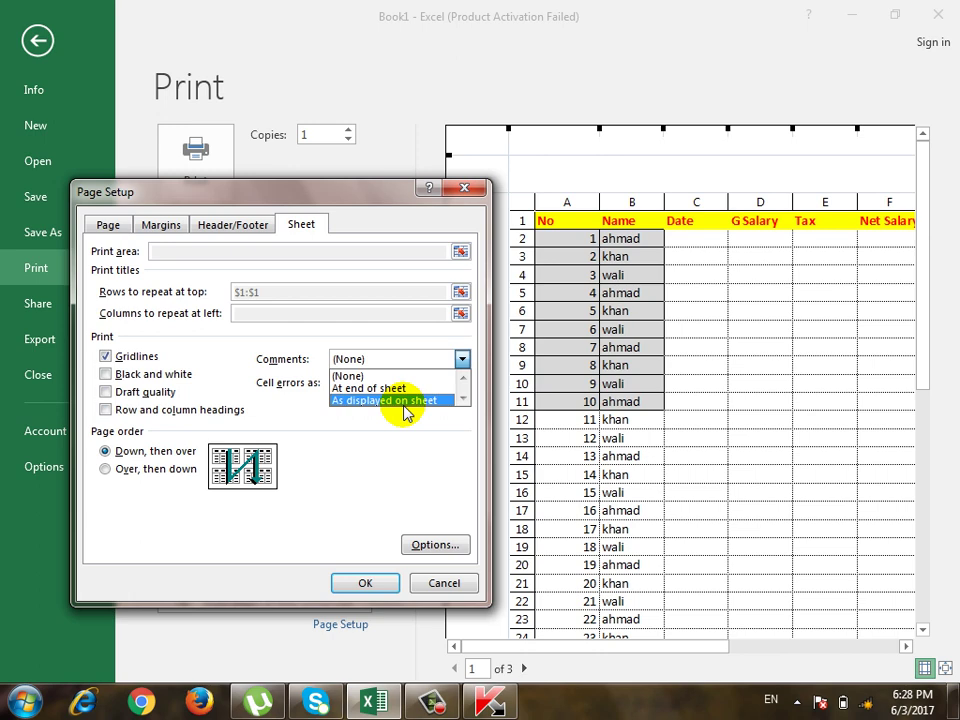
Leave comments at None and cell errors as displayed, then close Page Setup and preview.
left_click(400, 376)
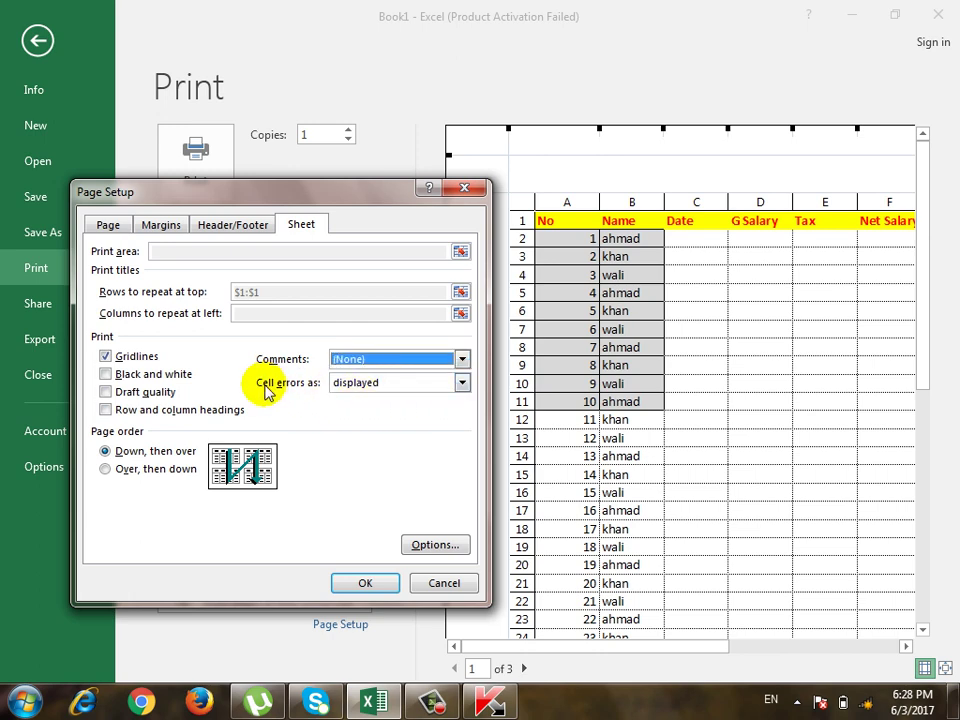
left_click(372, 386)
left_click(372, 386)
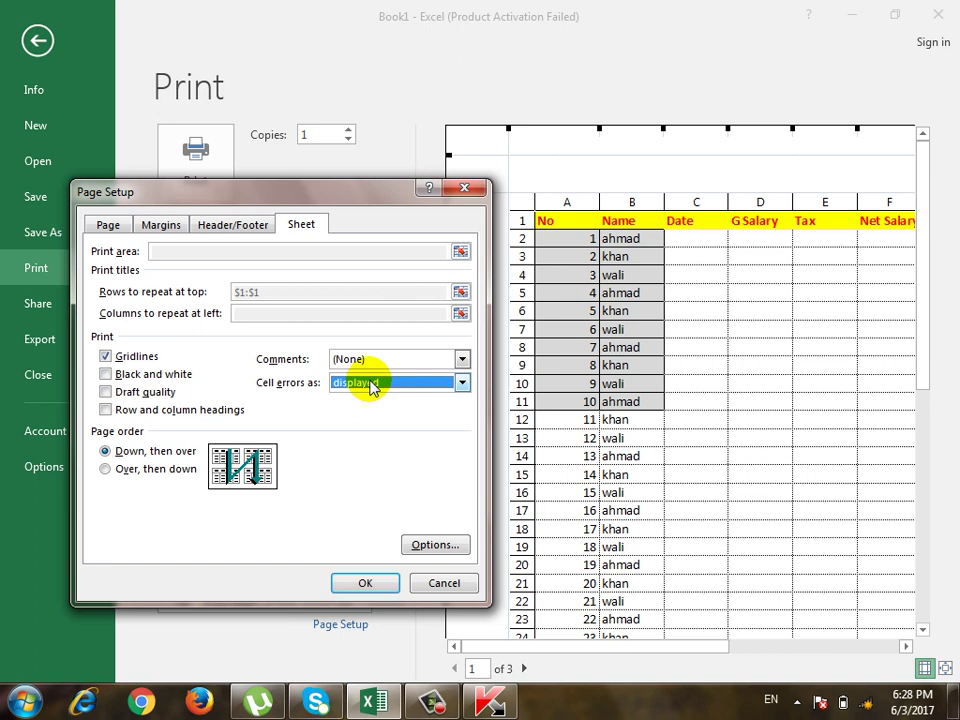
left_click(372, 386)
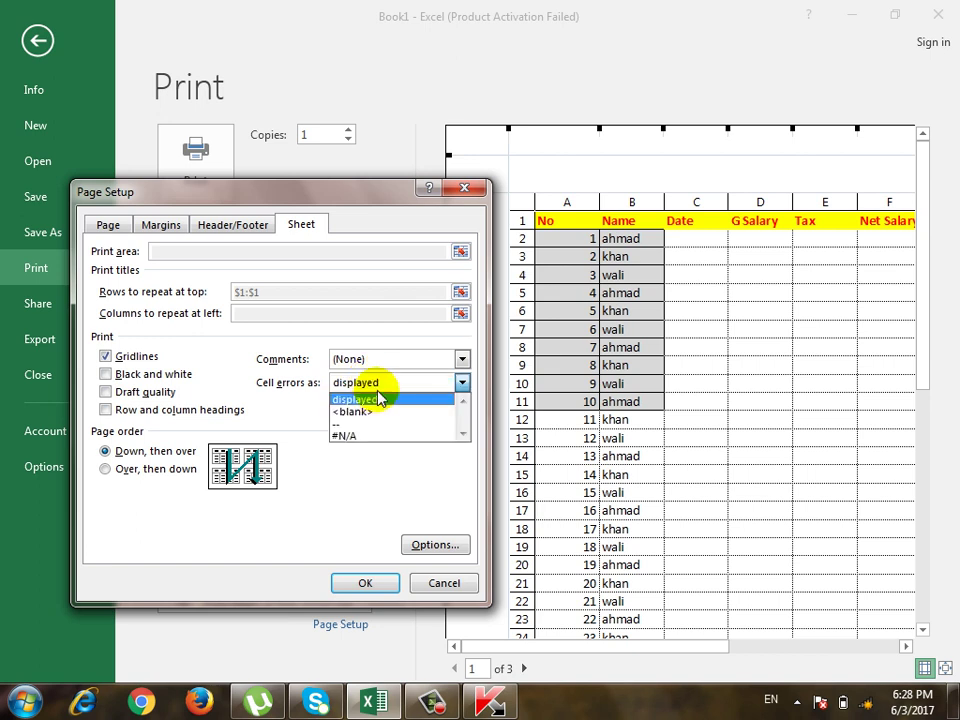
left_click(374, 401)
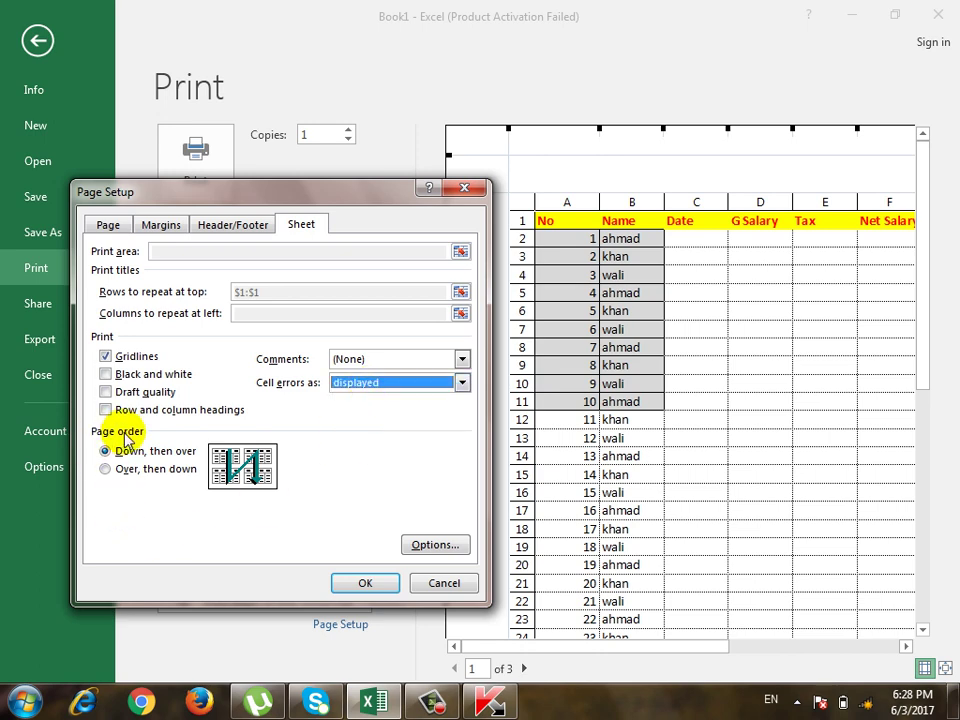
left_click(455, 580)
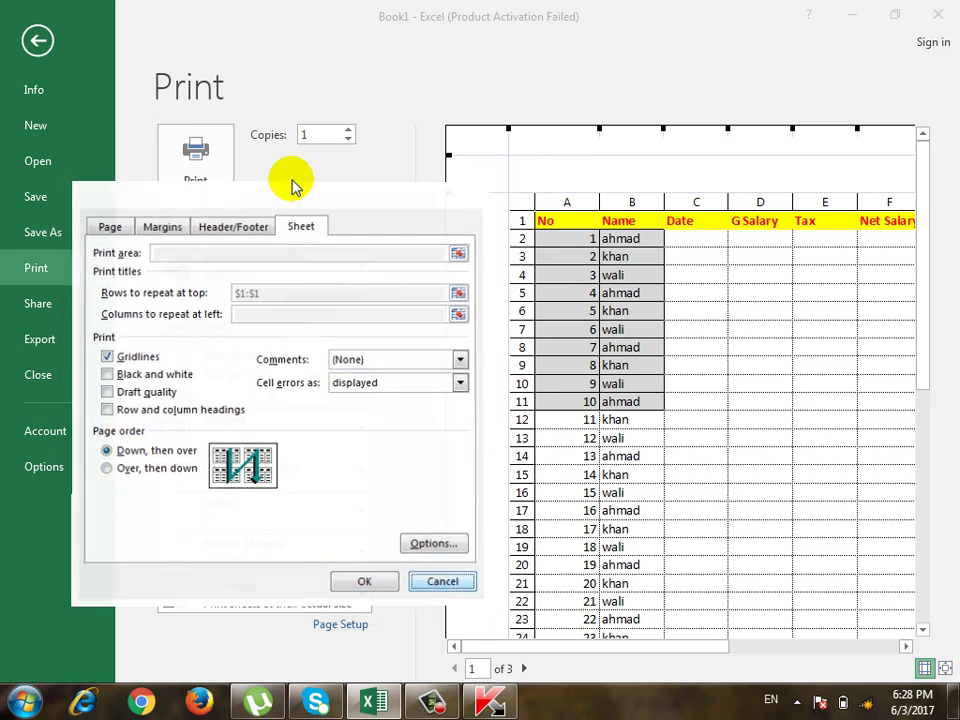
left_click(34, 38)
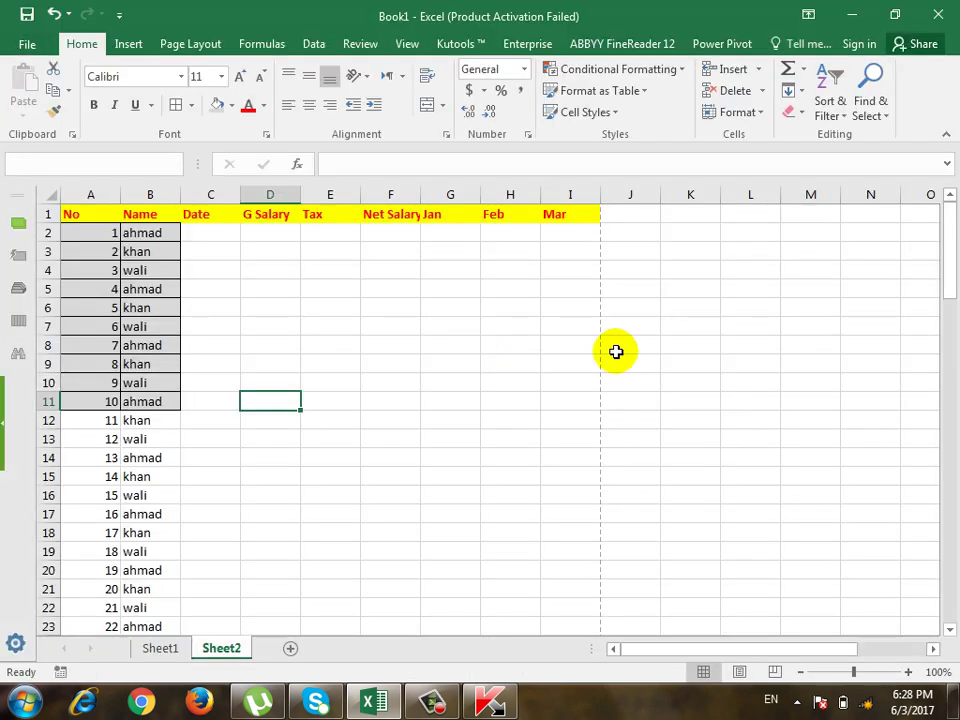
Enter sample text gg in K11, fff in H54 and ggg in L55.
left_click(712, 396)
type("gg")
scroll(780, 517, "down", 6)
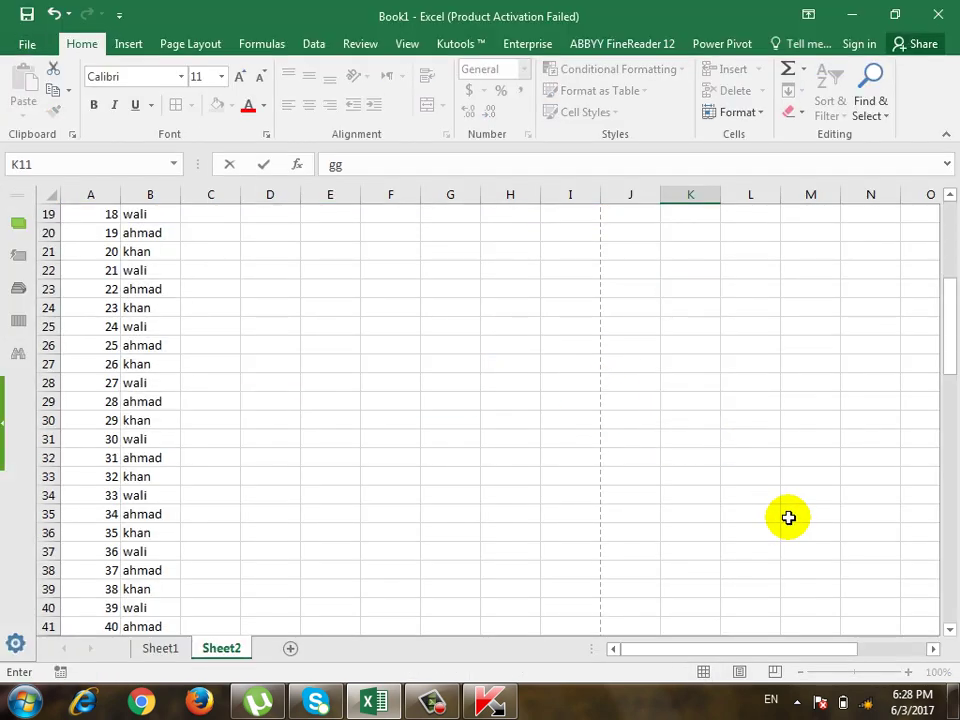
scroll(788, 510, "down", 8)
left_click(502, 424)
type("fff")
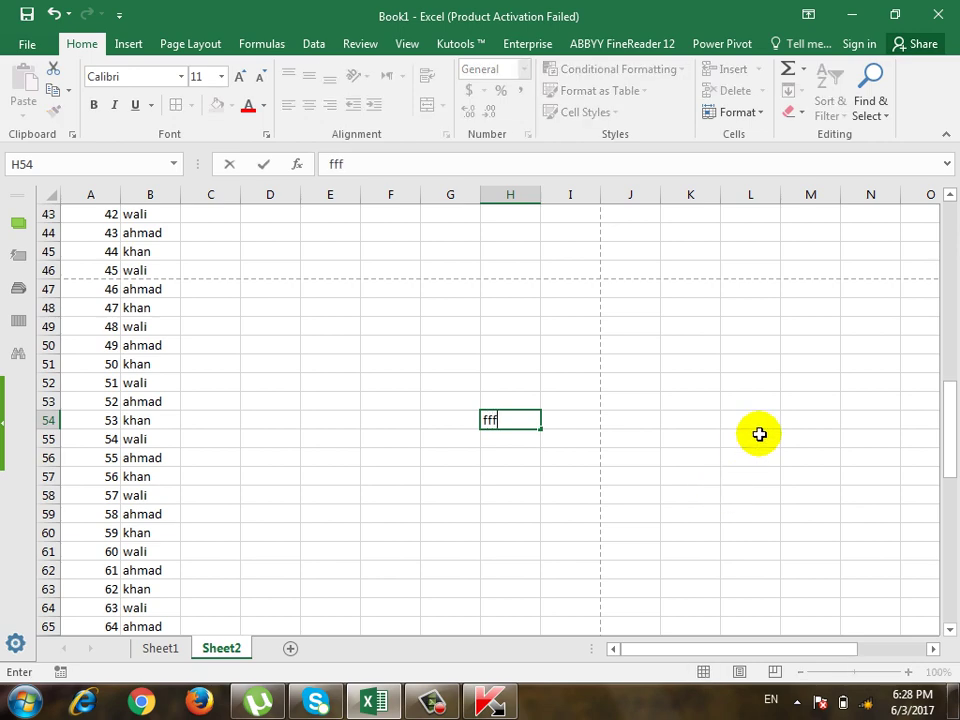
left_click(756, 438)
type("ggg")
scroll(725, 472, "up", 7)
scroll(640, 420, "up", 7)
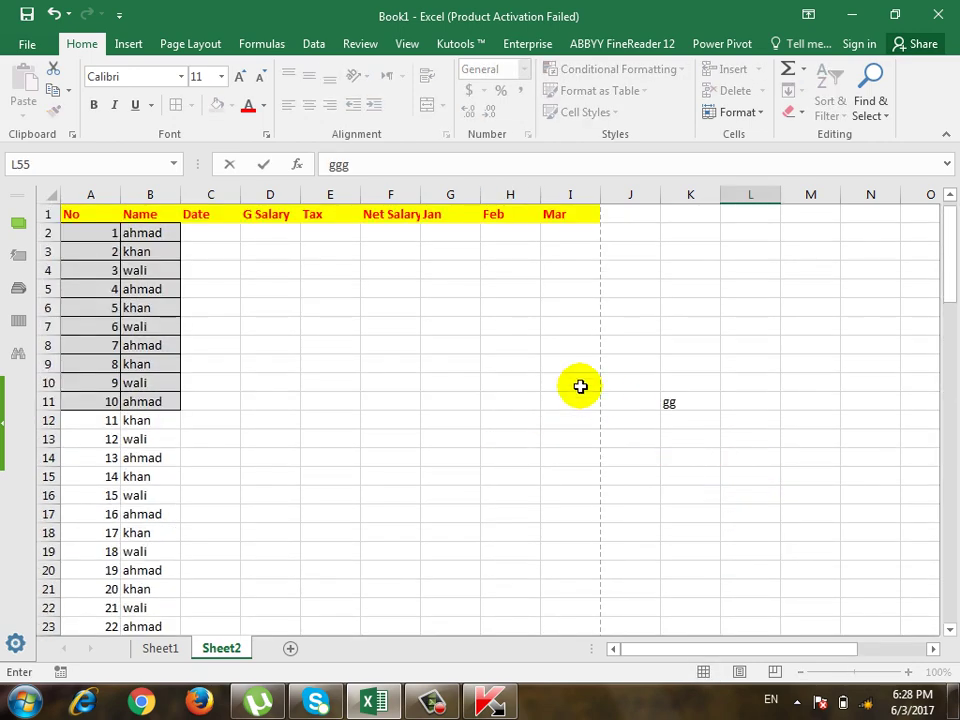
left_click(572, 384)
Enter 1 in E7, review the entries, and open the print preview.
left_click(330, 326)
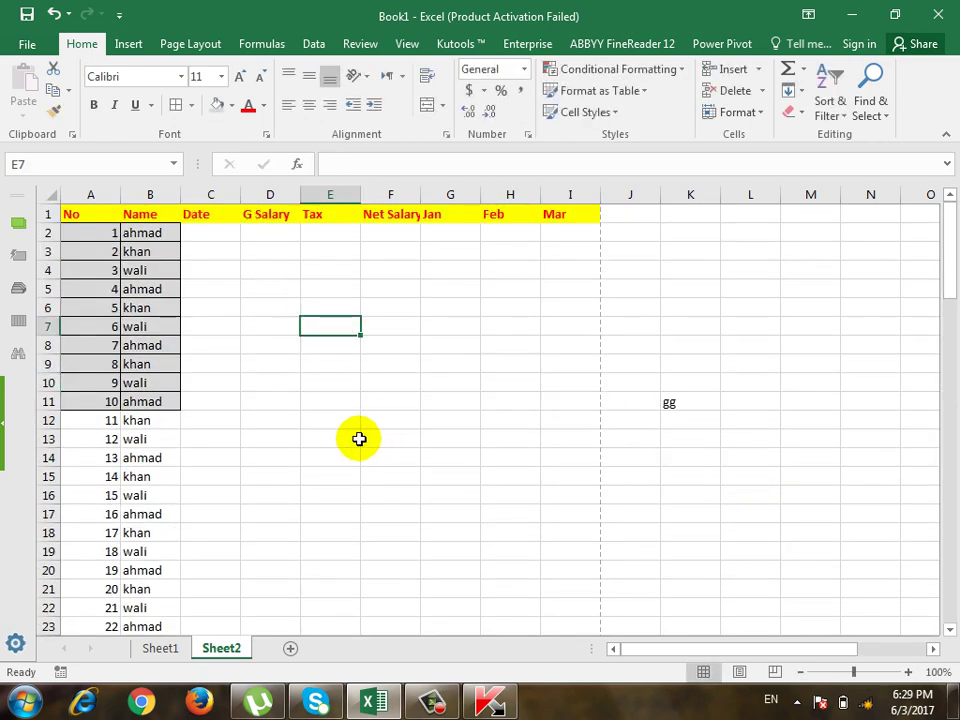
type("1")
left_click(377, 405)
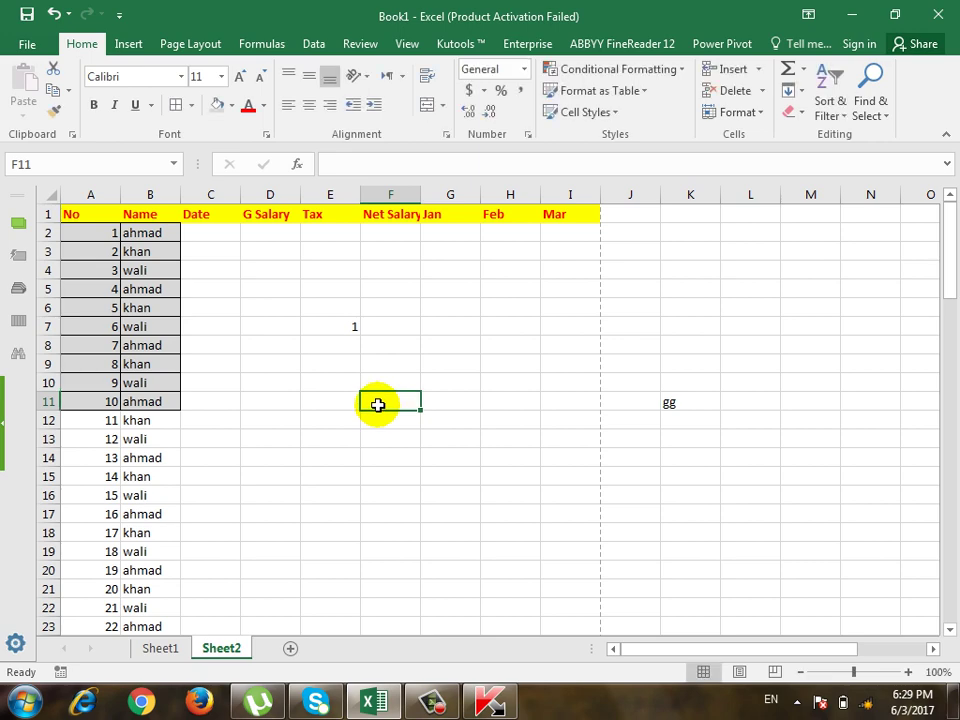
scroll(420, 390, "down", 1)
left_click(703, 340)
scroll(690, 360, "down", 5)
scroll(640, 390, "down", 1)
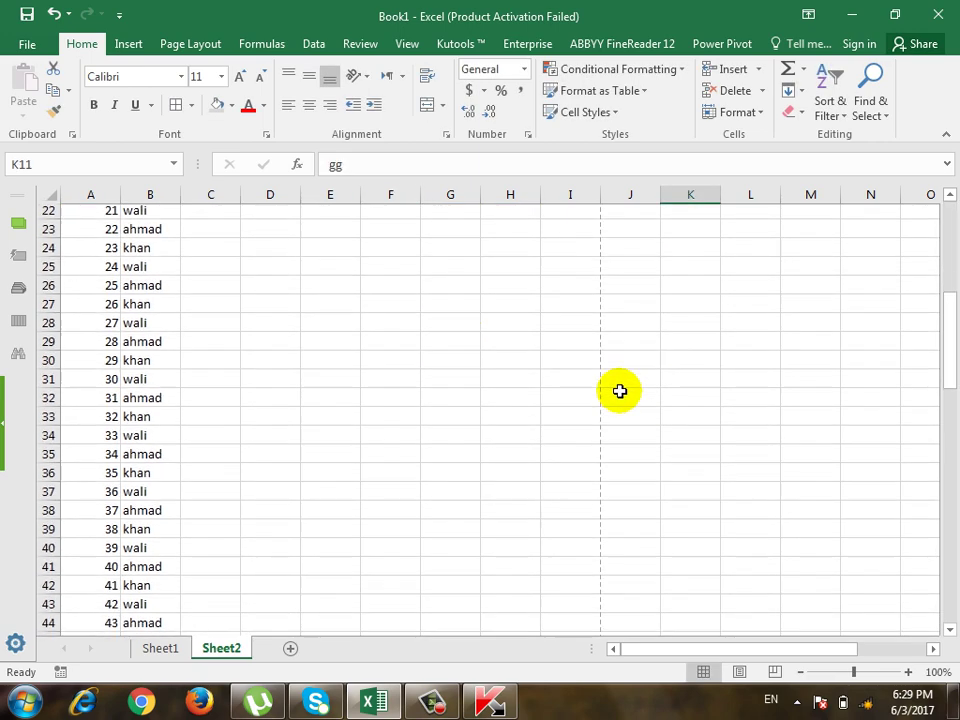
scroll(620, 391, "down", 3)
left_click(410, 568)
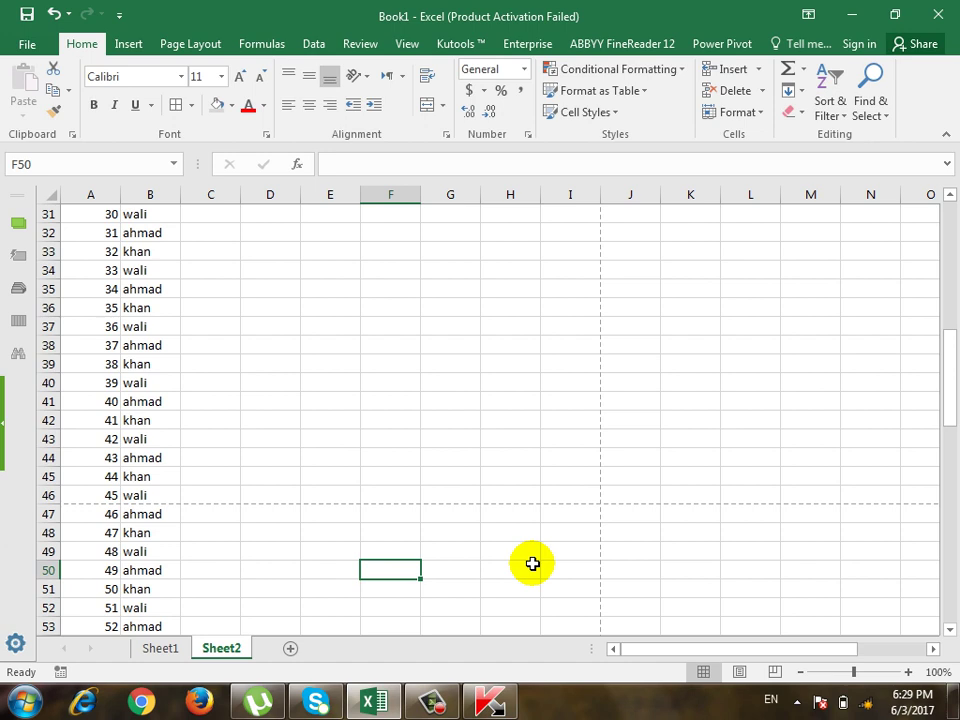
scroll(600, 518, "up", 7)
scroll(600, 518, "up", 3)
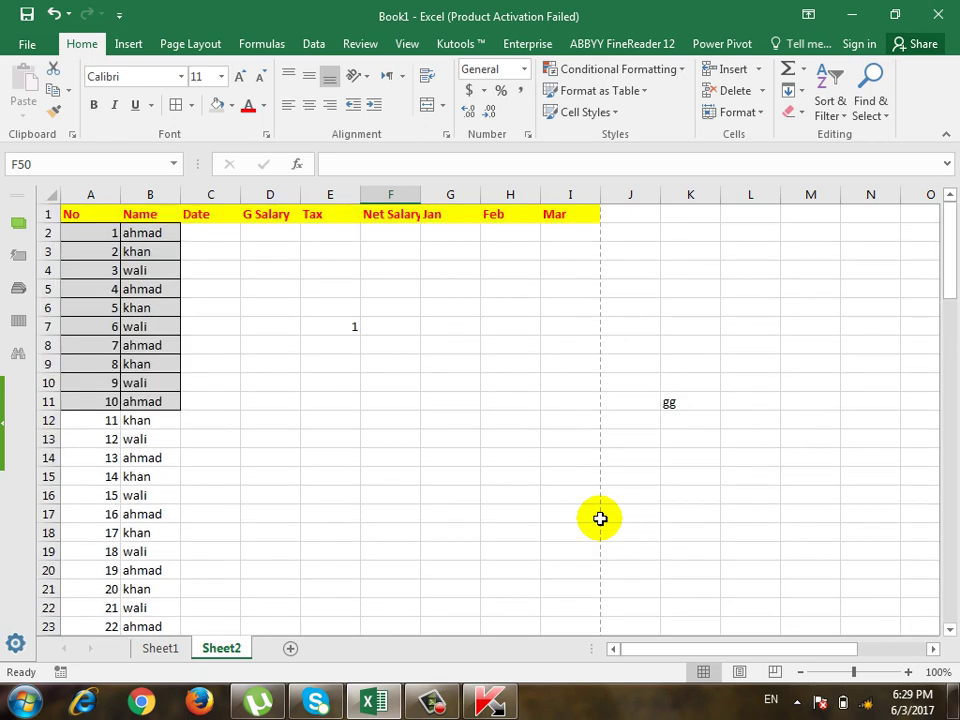
key("ctrl+p")
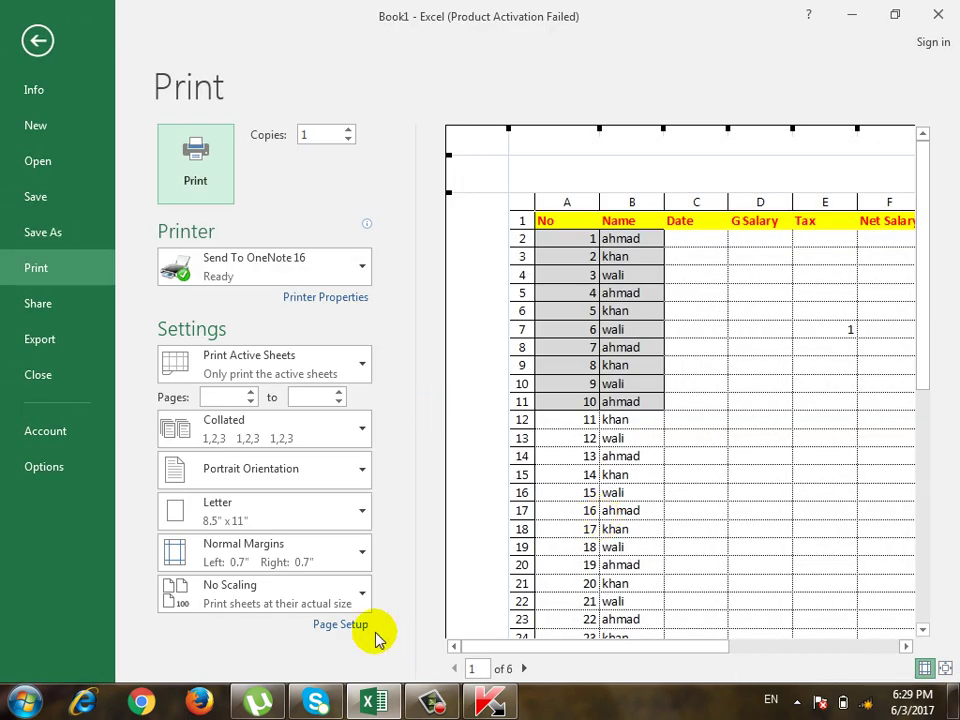
Turn on printing of row and column headings in Page Setup's Sheet options.
left_click(340, 624)
left_click(302, 224)
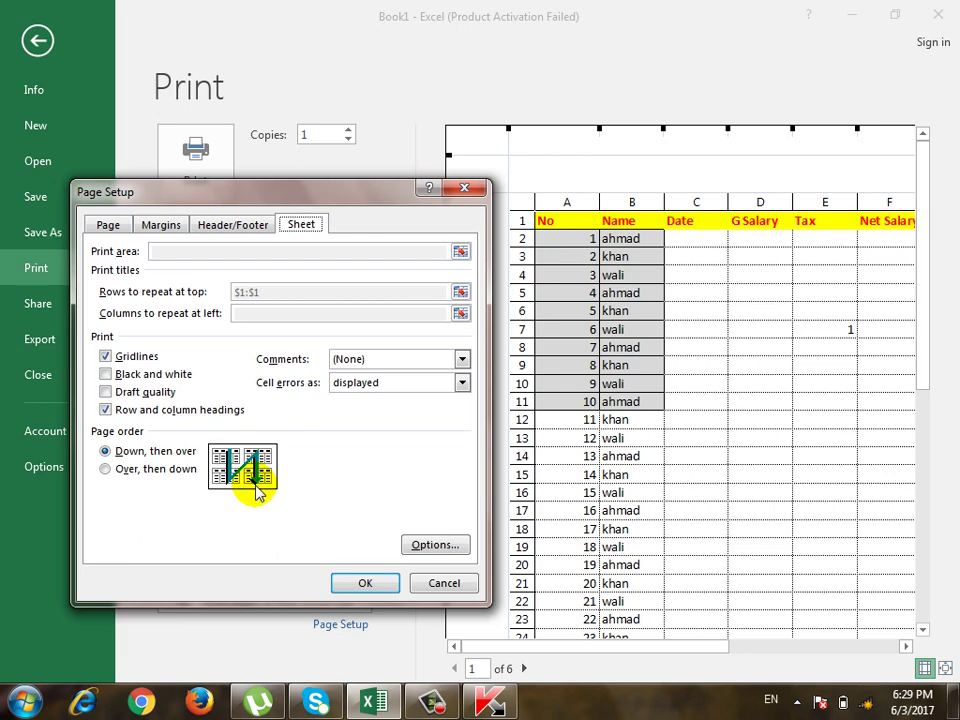
key("Escape")
key("Escape")
Scroll down the sheet, then reopen the print preview with Ctrl+P.
scroll(369, 428, "down", 4)
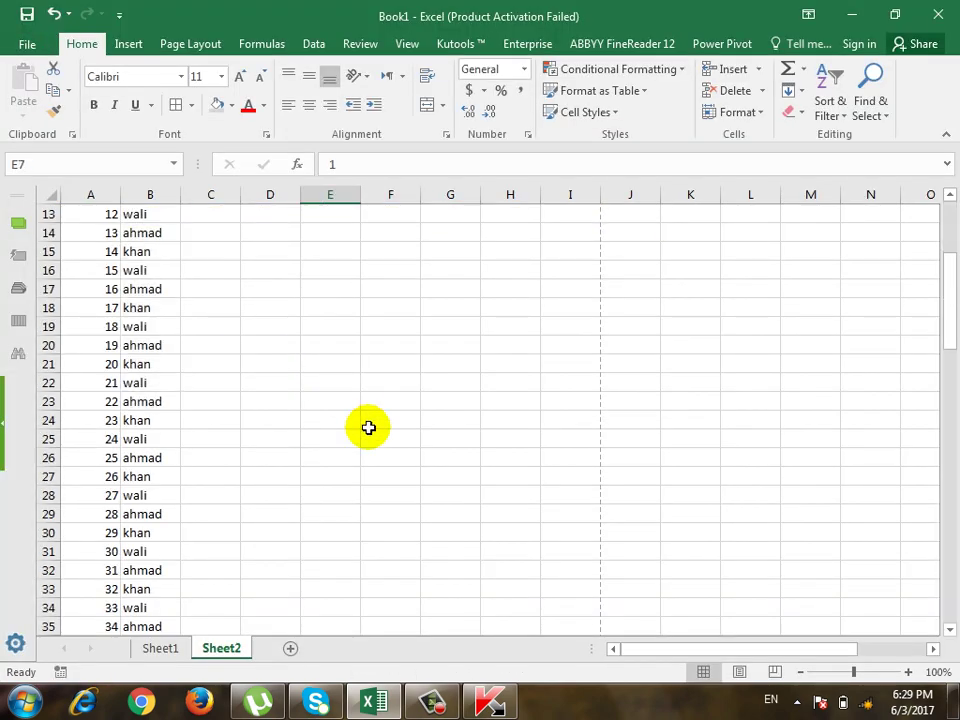
scroll(369, 442, "down", 6)
scroll(369, 442, "down", 6)
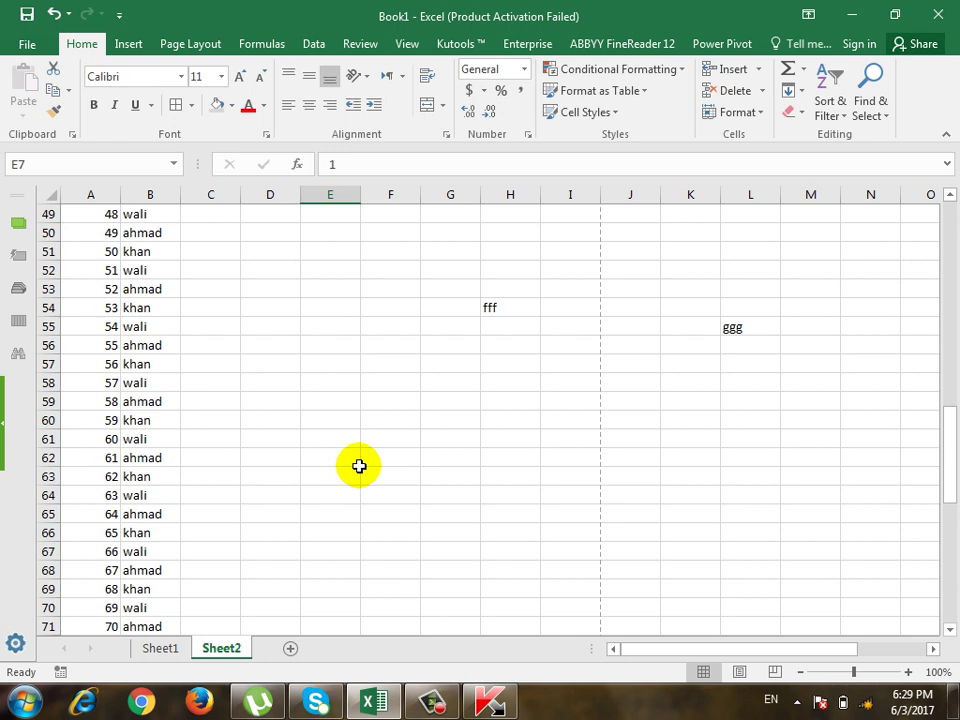
key("ctrl+p")
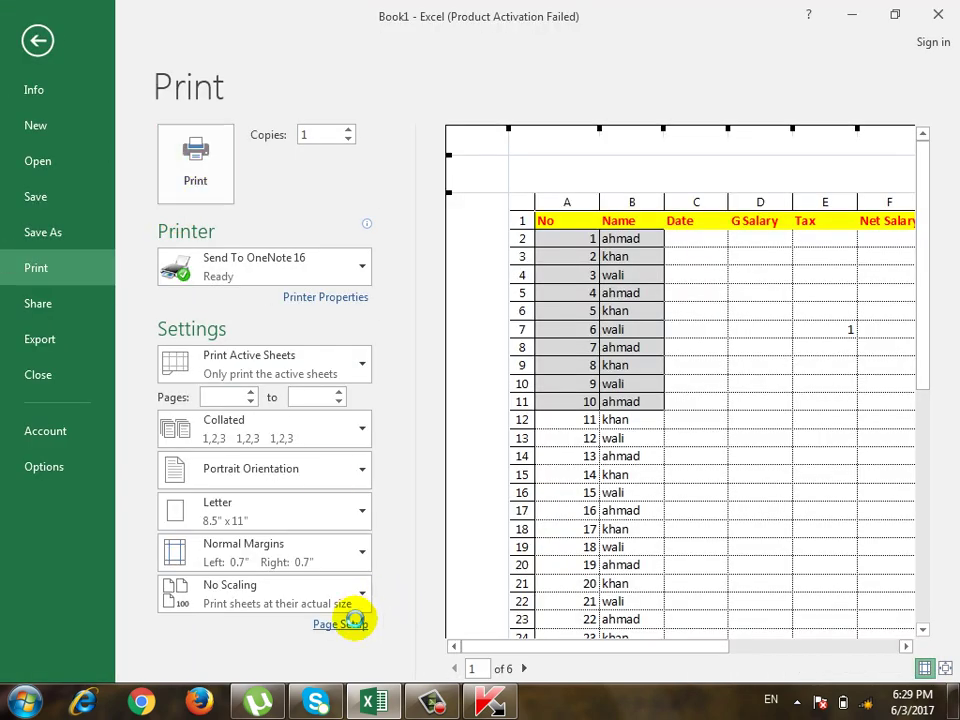
Inspect the custom footer in Page Setup and close it without changes.
left_click(340, 624)
left_click(240, 223)
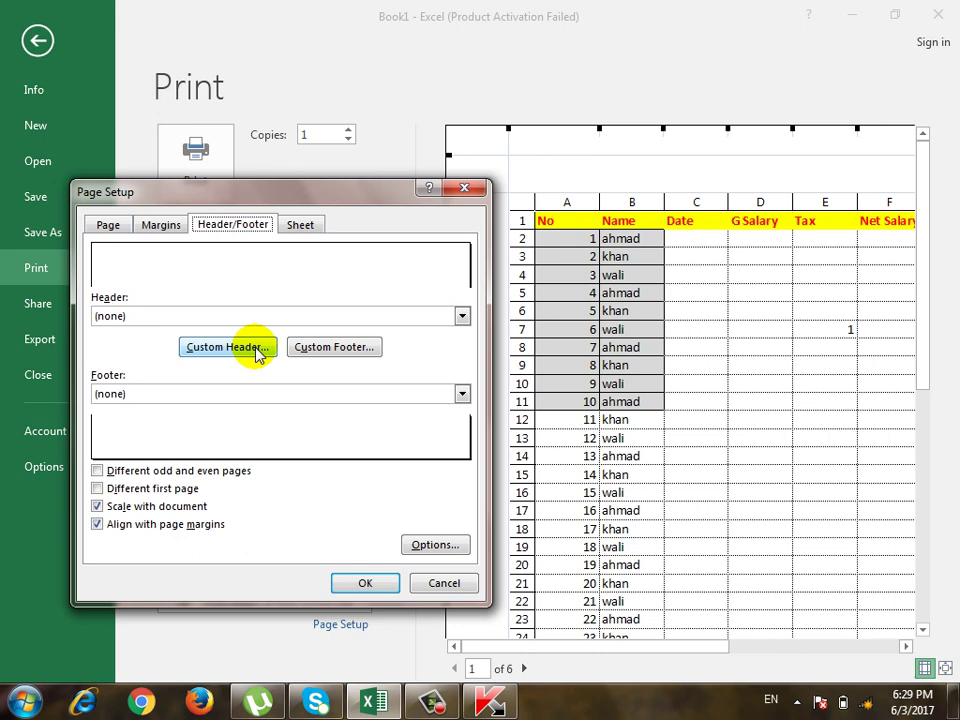
left_click(369, 354)
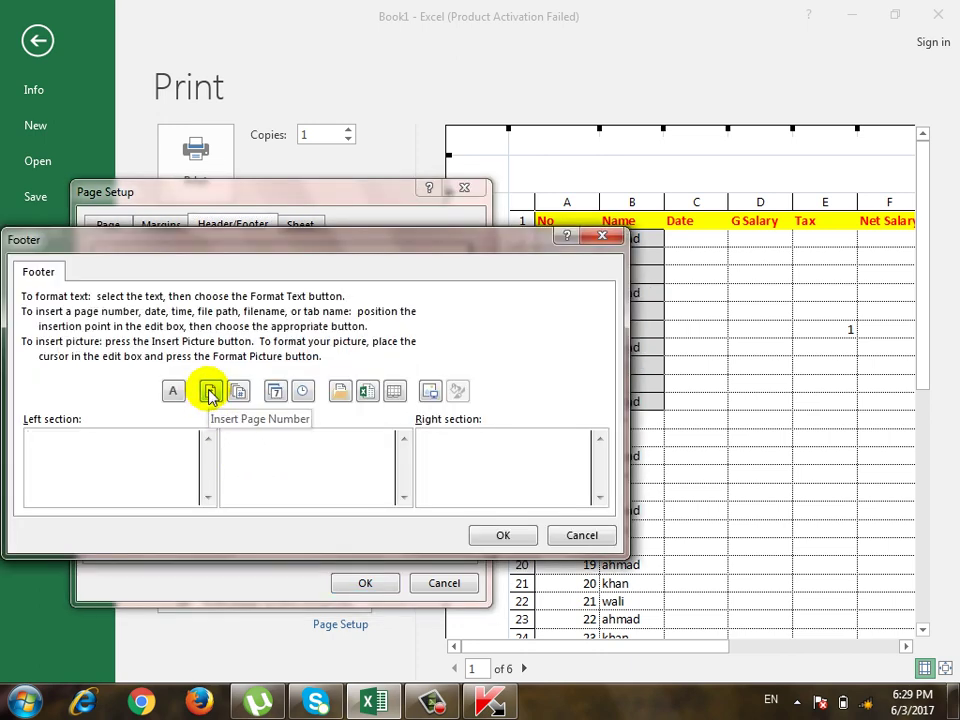
key("Escape")
Try the Over, then down page order, keep Down, then over, and return to the worksheet.
left_click(303, 222)
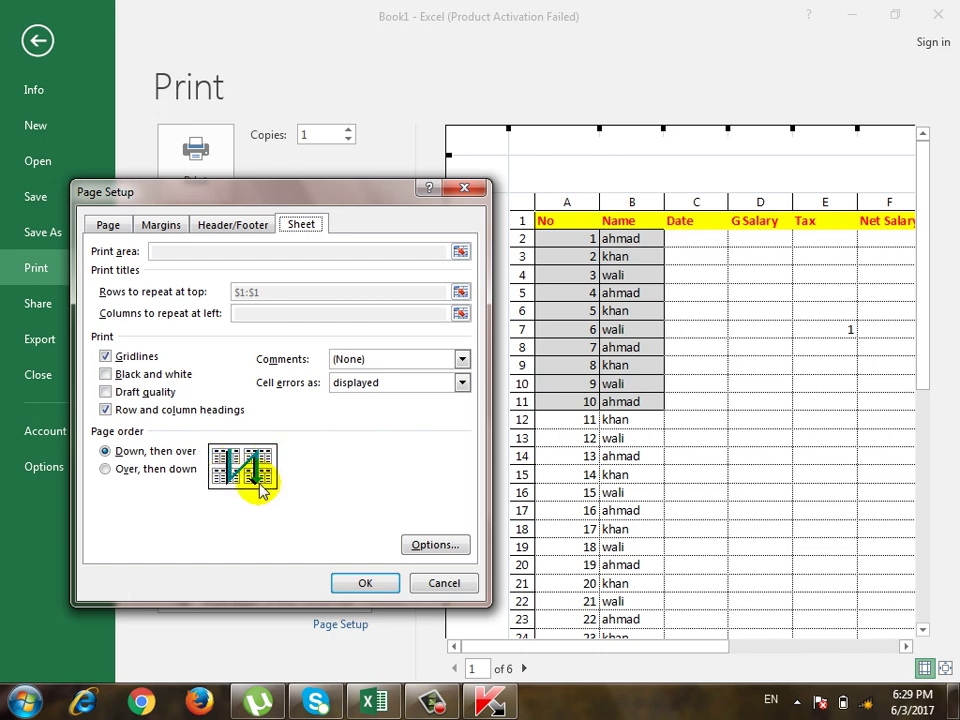
left_click(155, 474)
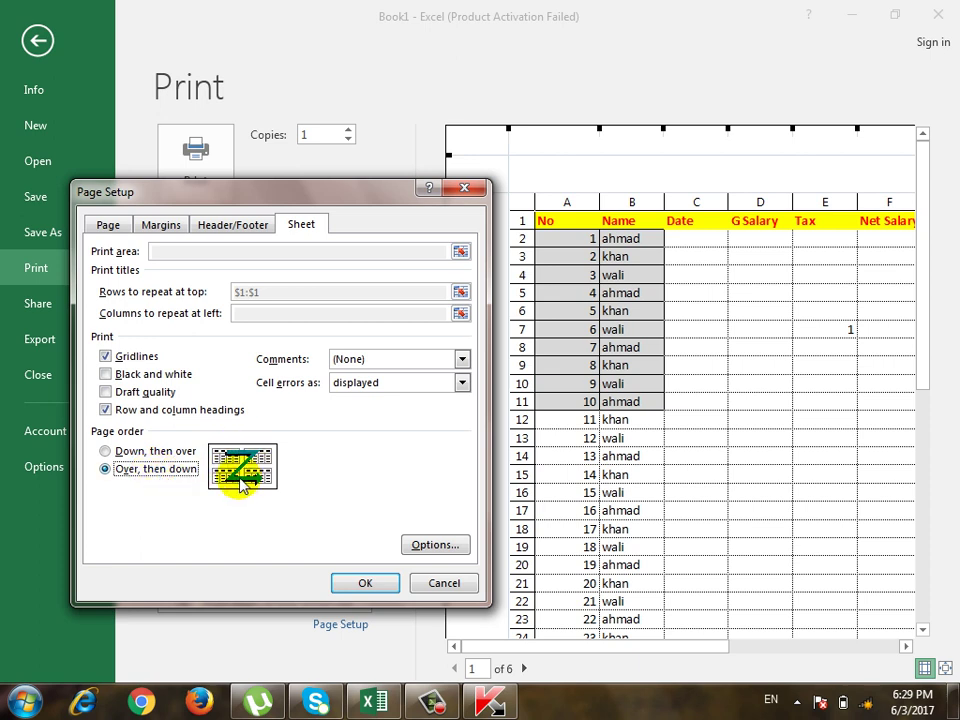
left_click(150, 452)
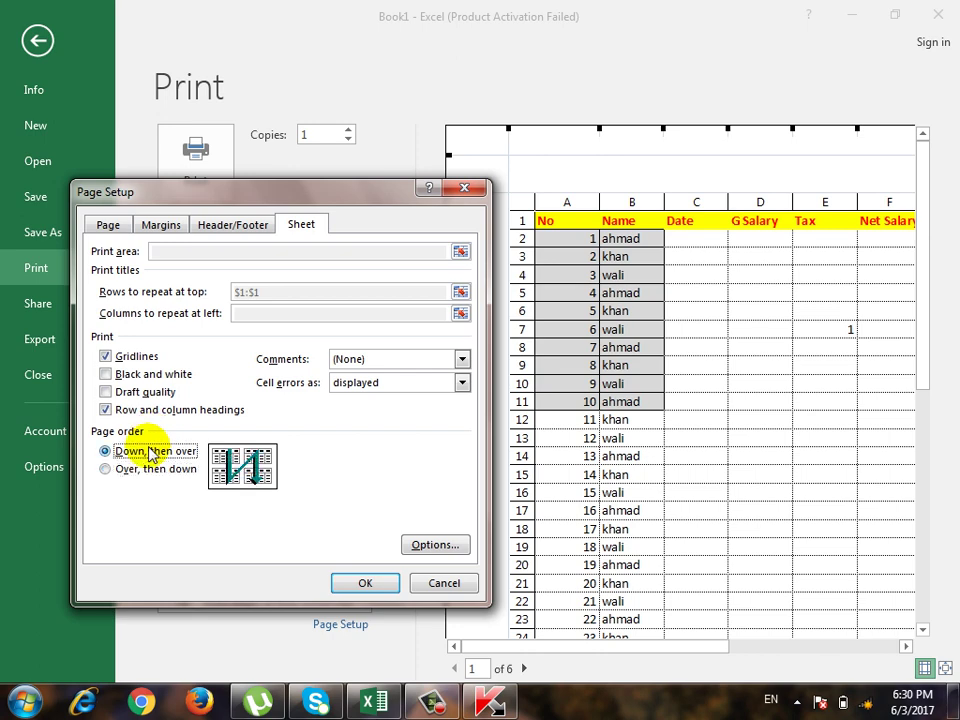
left_click(367, 584)
left_click(38, 40)
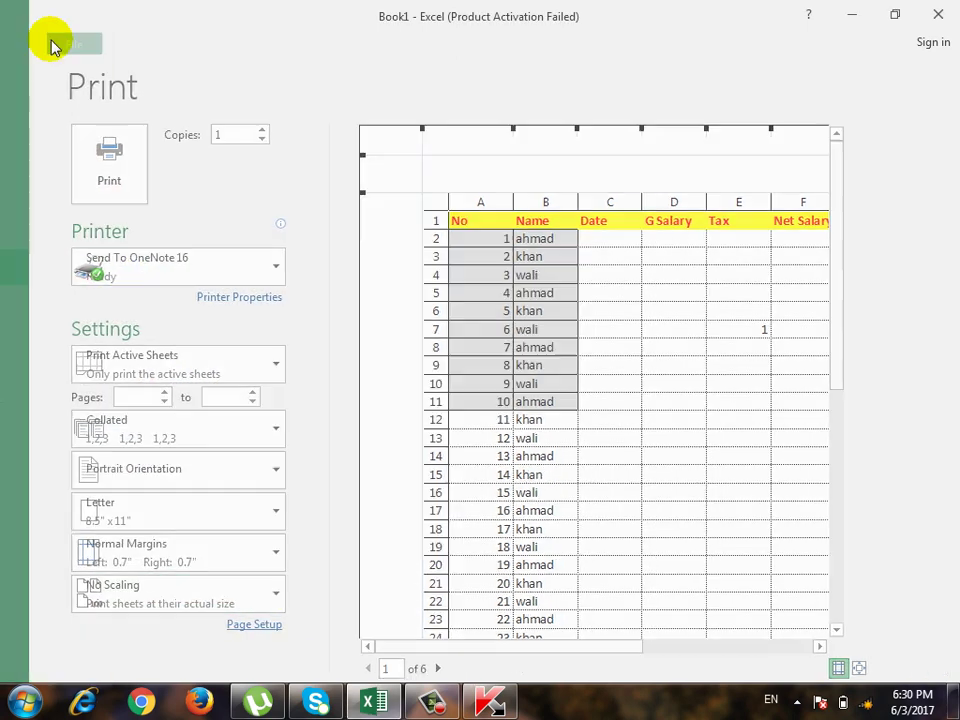
left_click(436, 701)
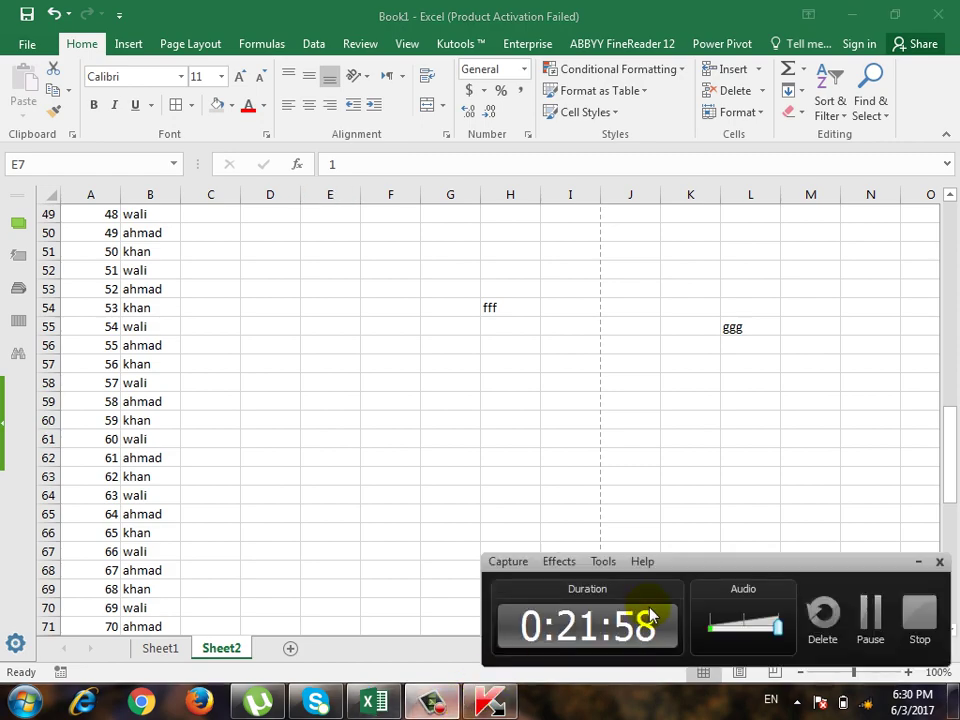